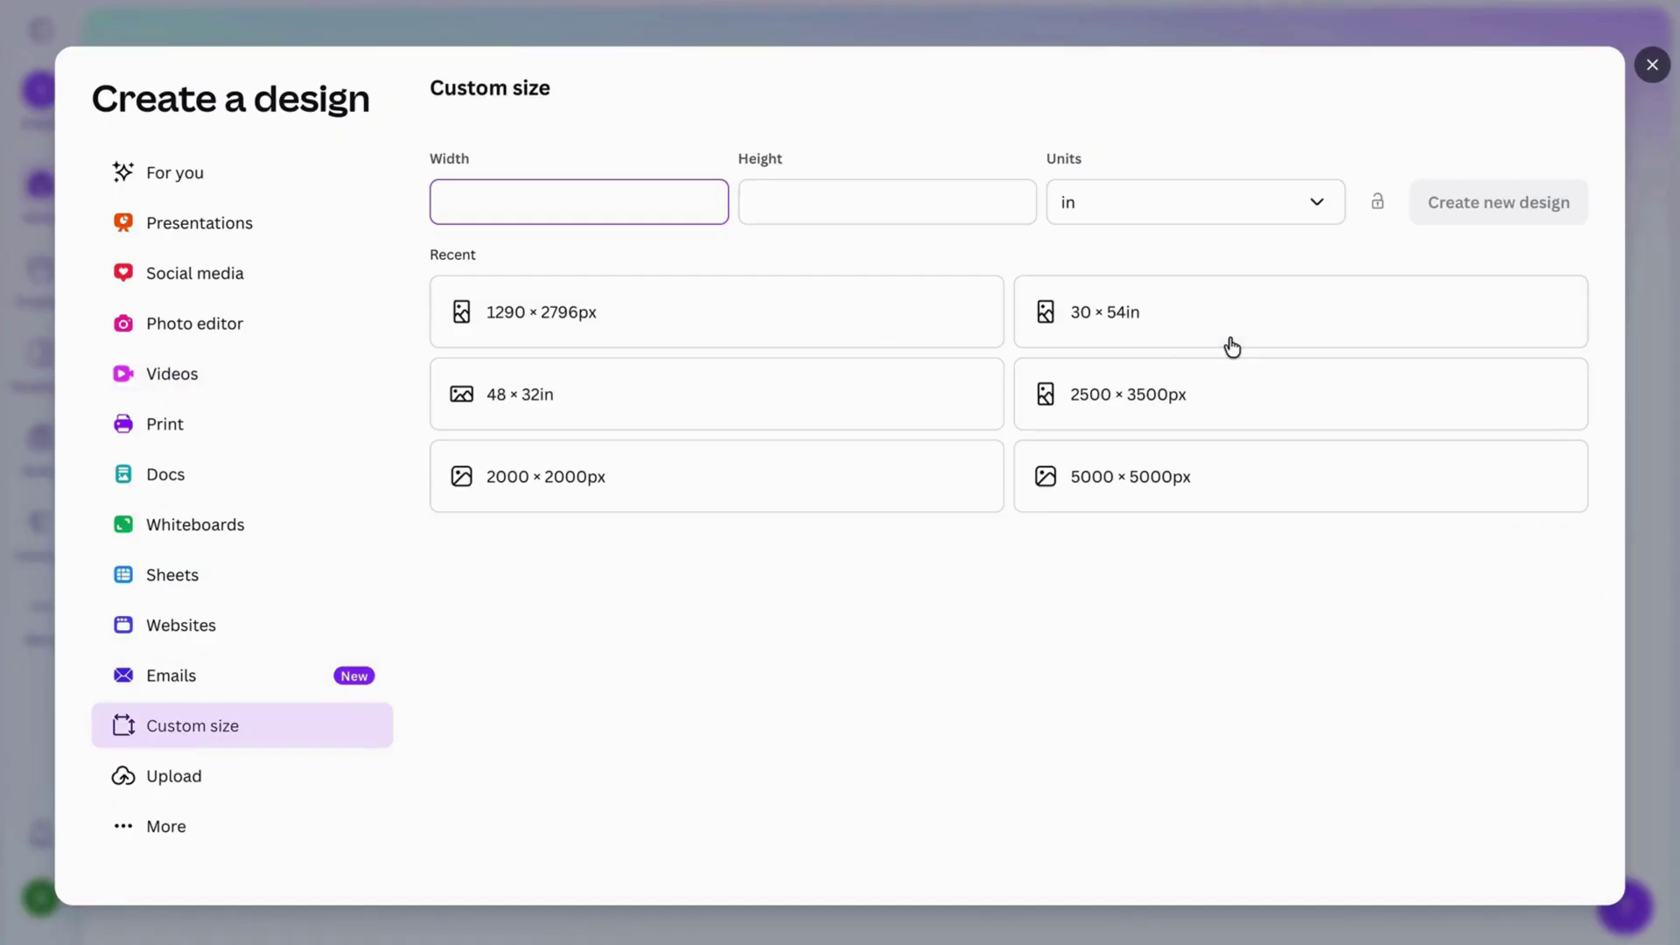
- Enter a custom design size of 8.5 × 11 inches
left_click(1316, 205)
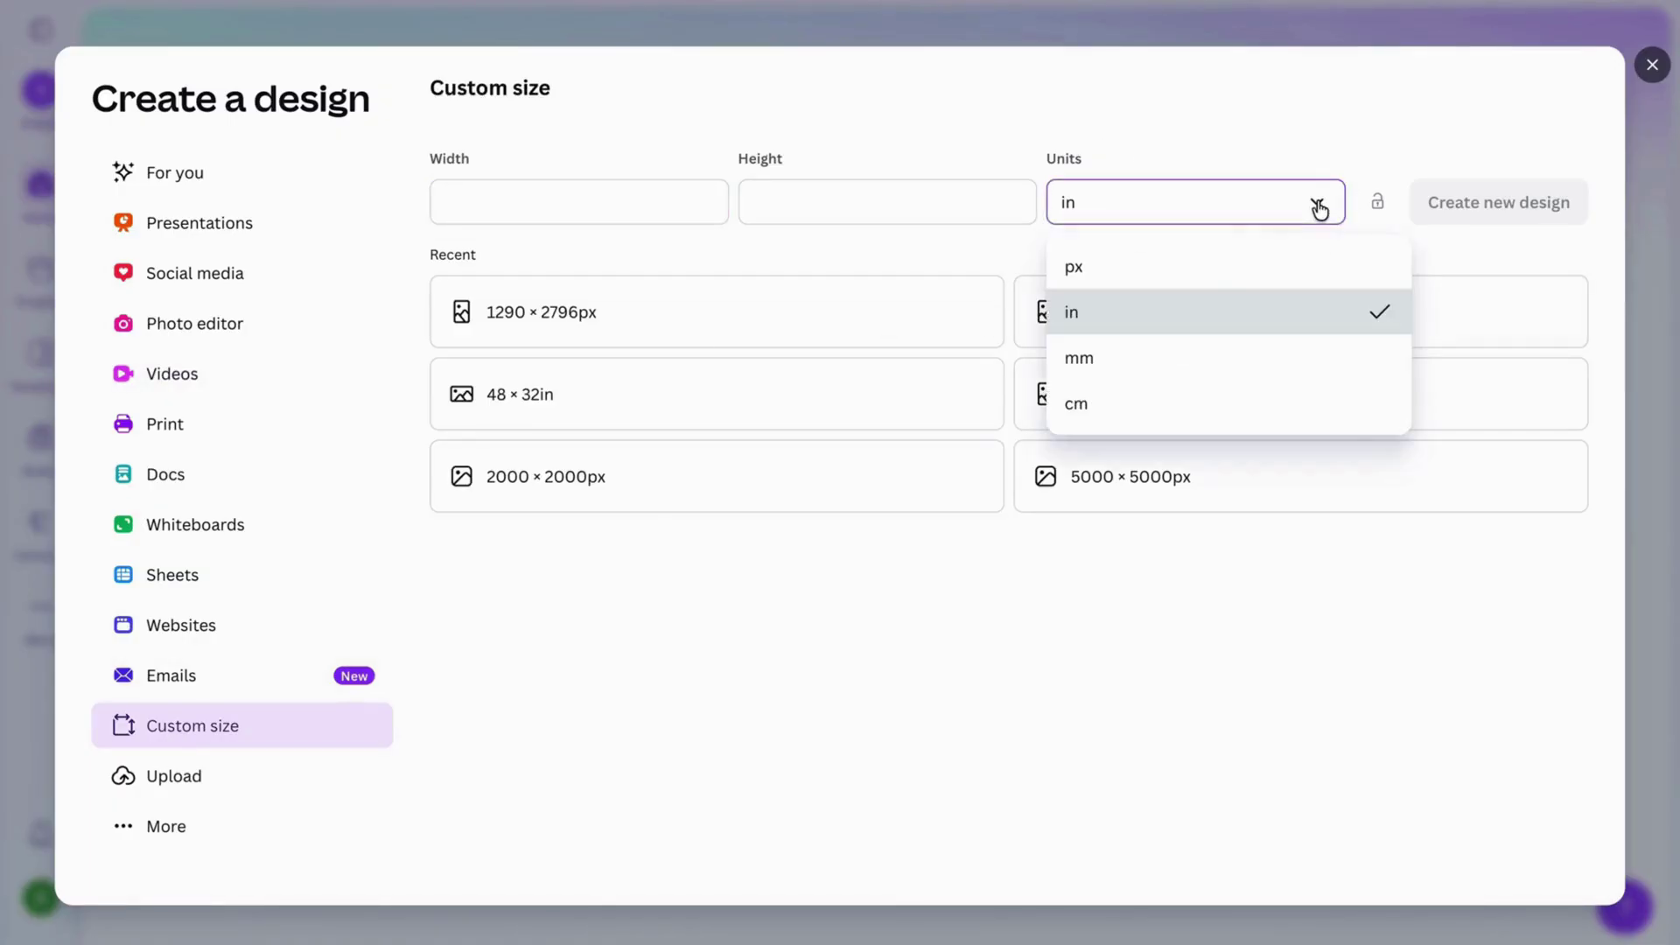
left_click(629, 207)
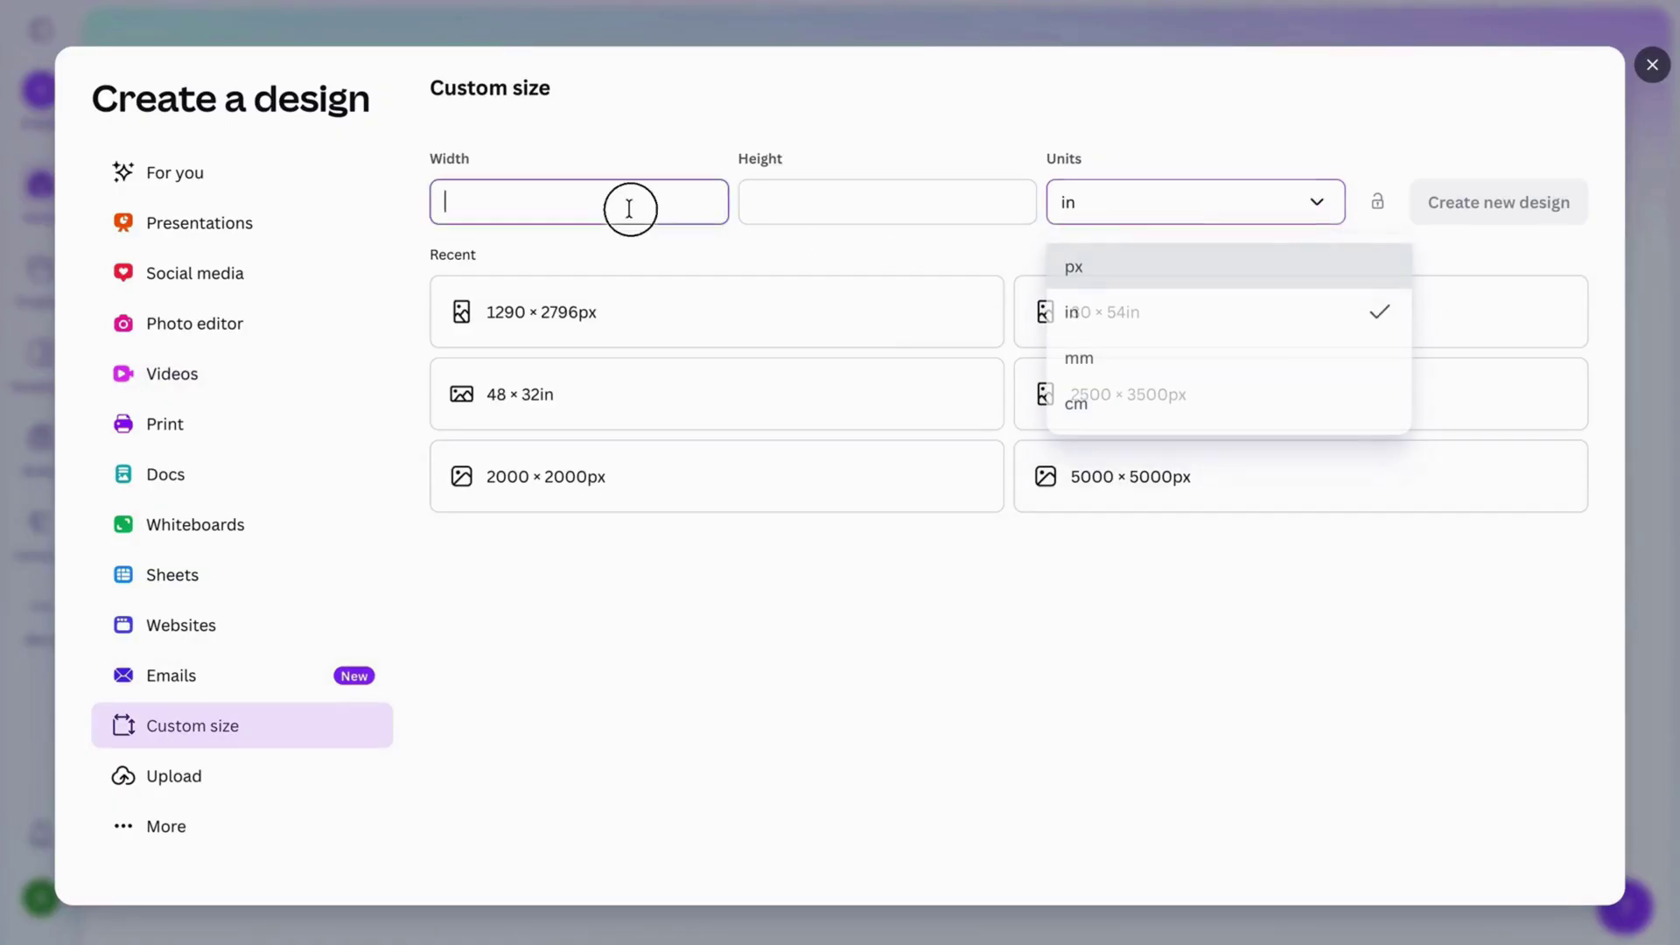
left_click(756, 195)
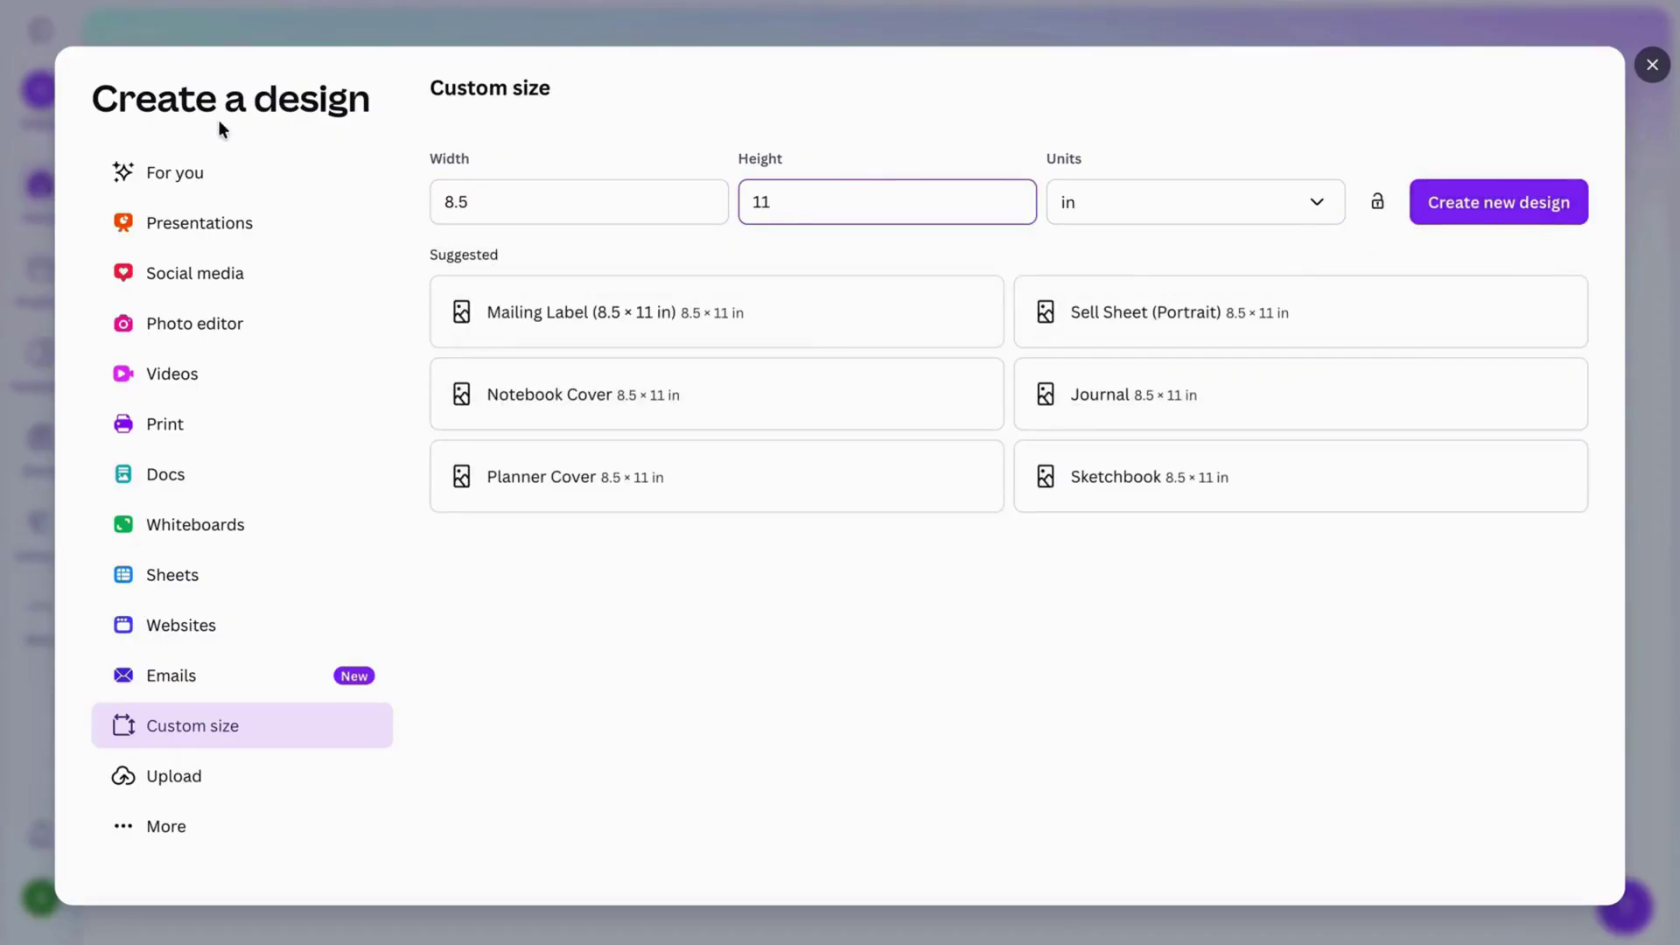
- Search the suggested design types for "youtube video"
left_click(187, 173)
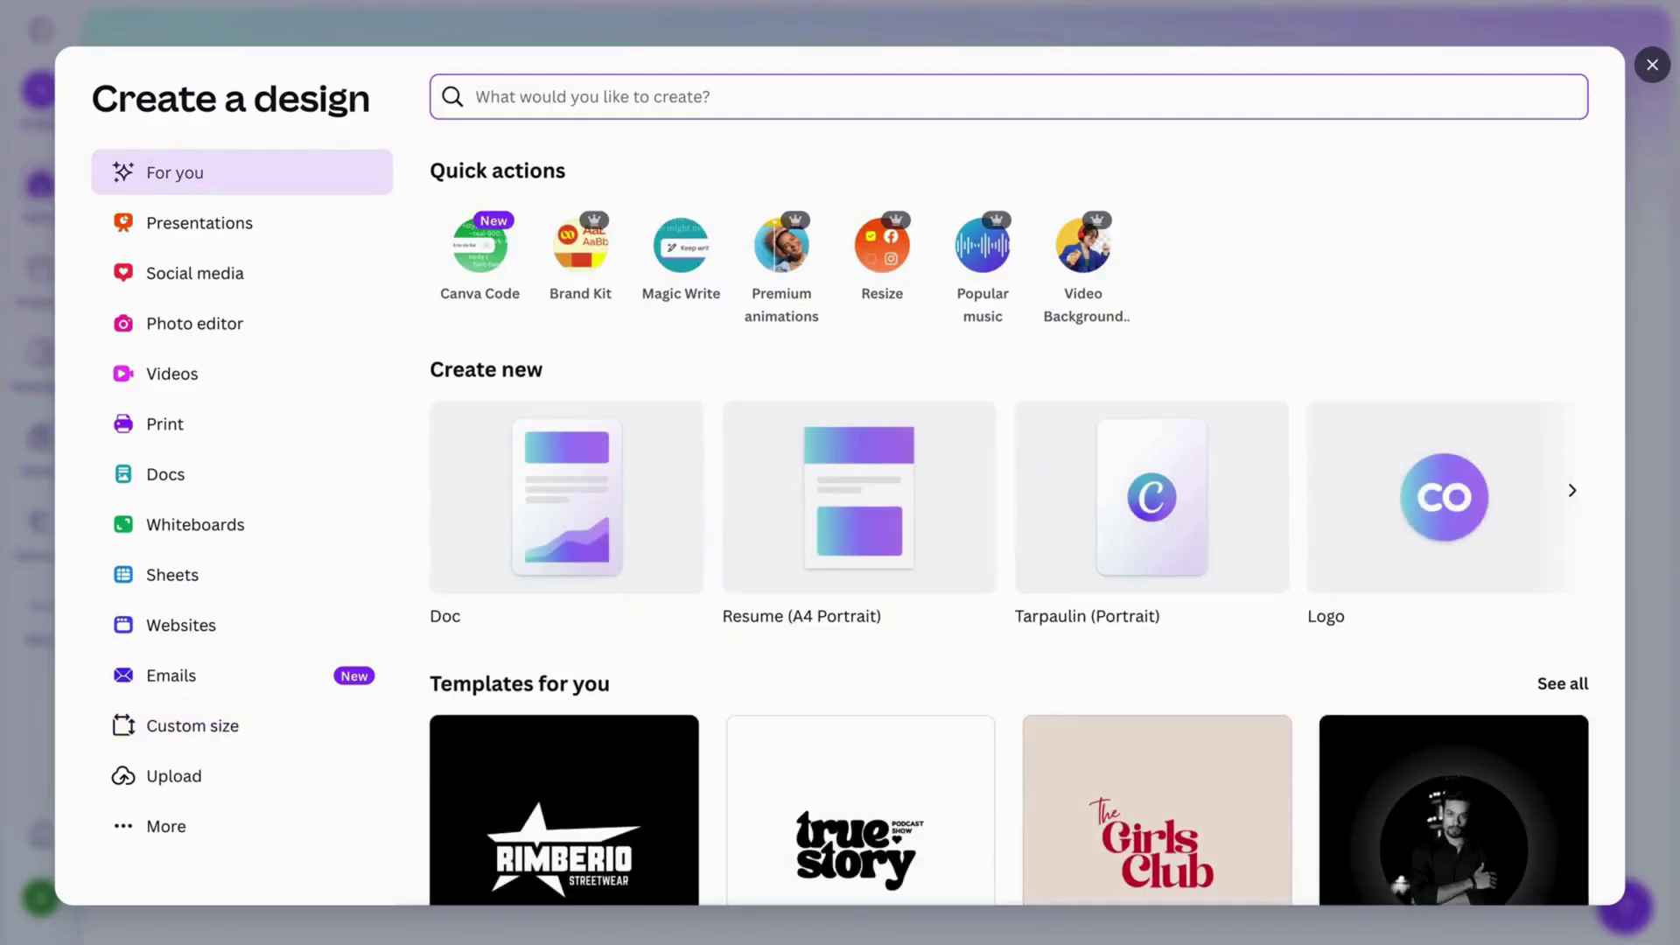
type("youtube")
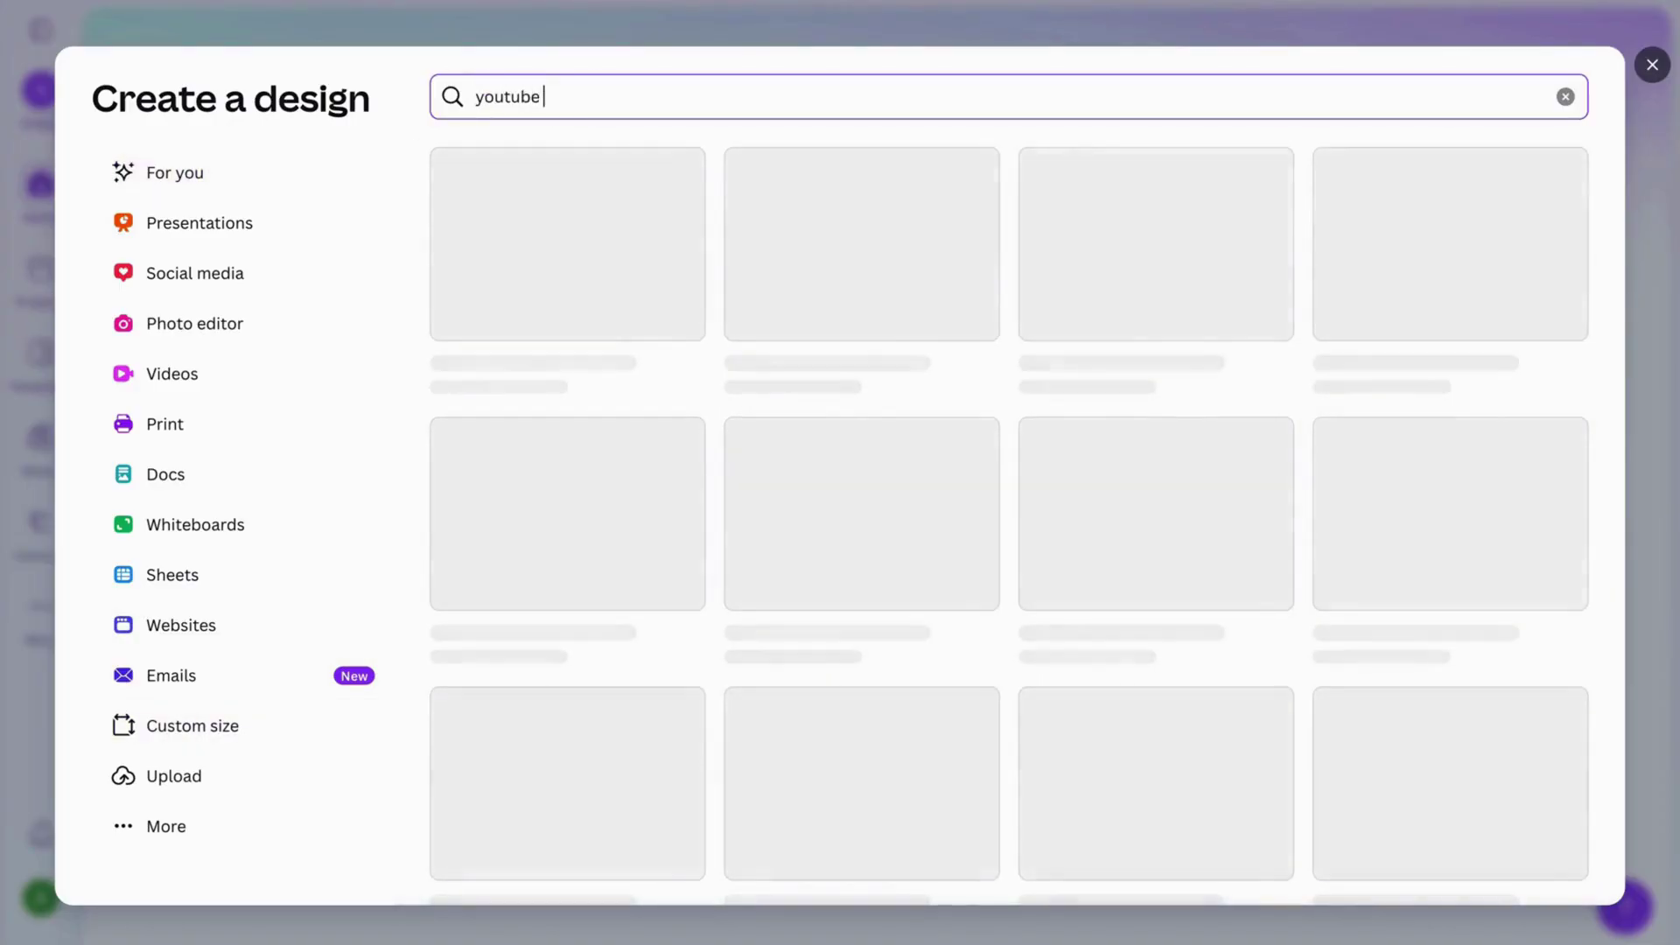
type(" video")
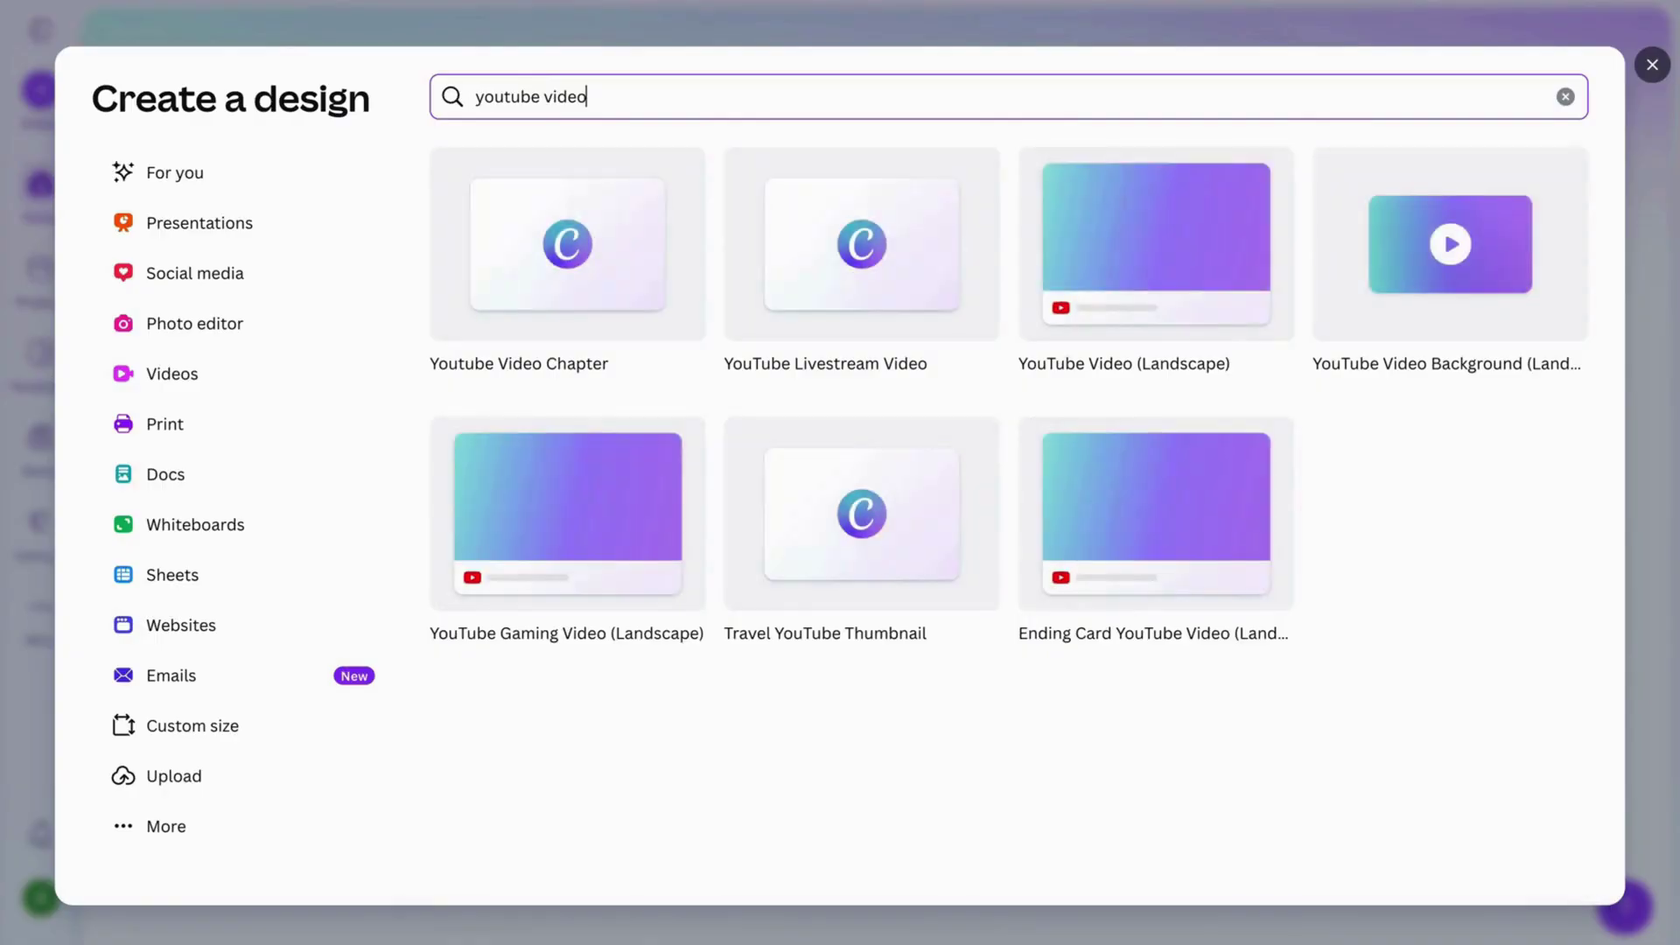
- Replace the search with "A4" and create a blank Document (A4 Portrait) design, dismissing the comments area
key("BackSpace")
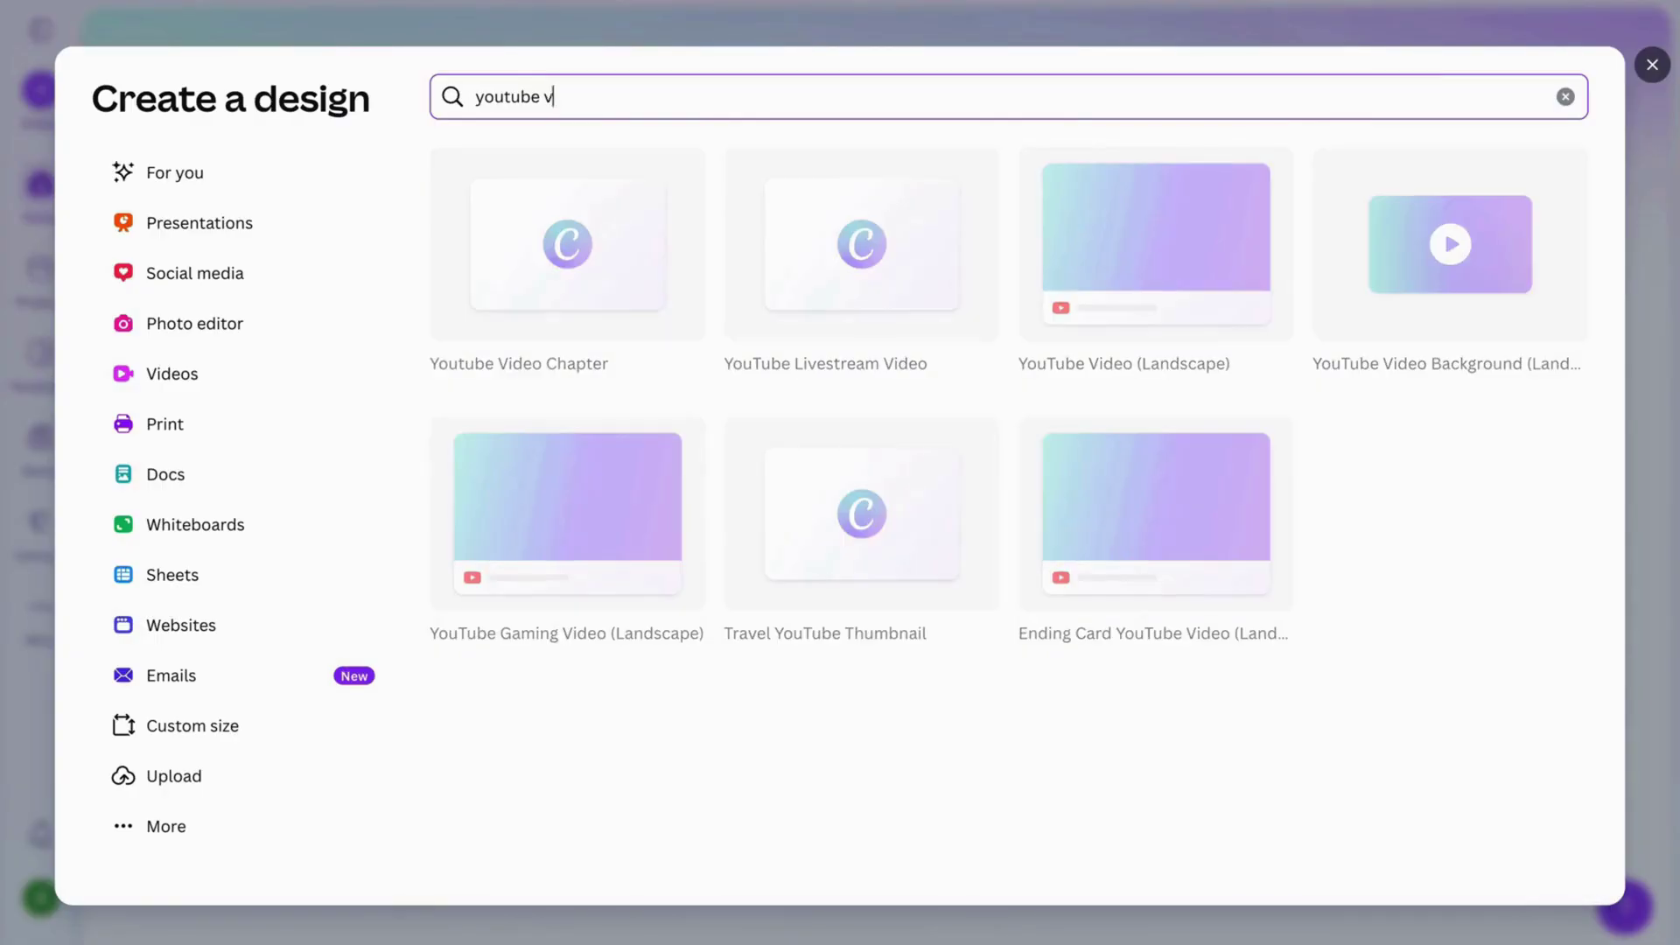
key("BackSpace")
key("BackSpace")
key("BackSpace")
type("A4")
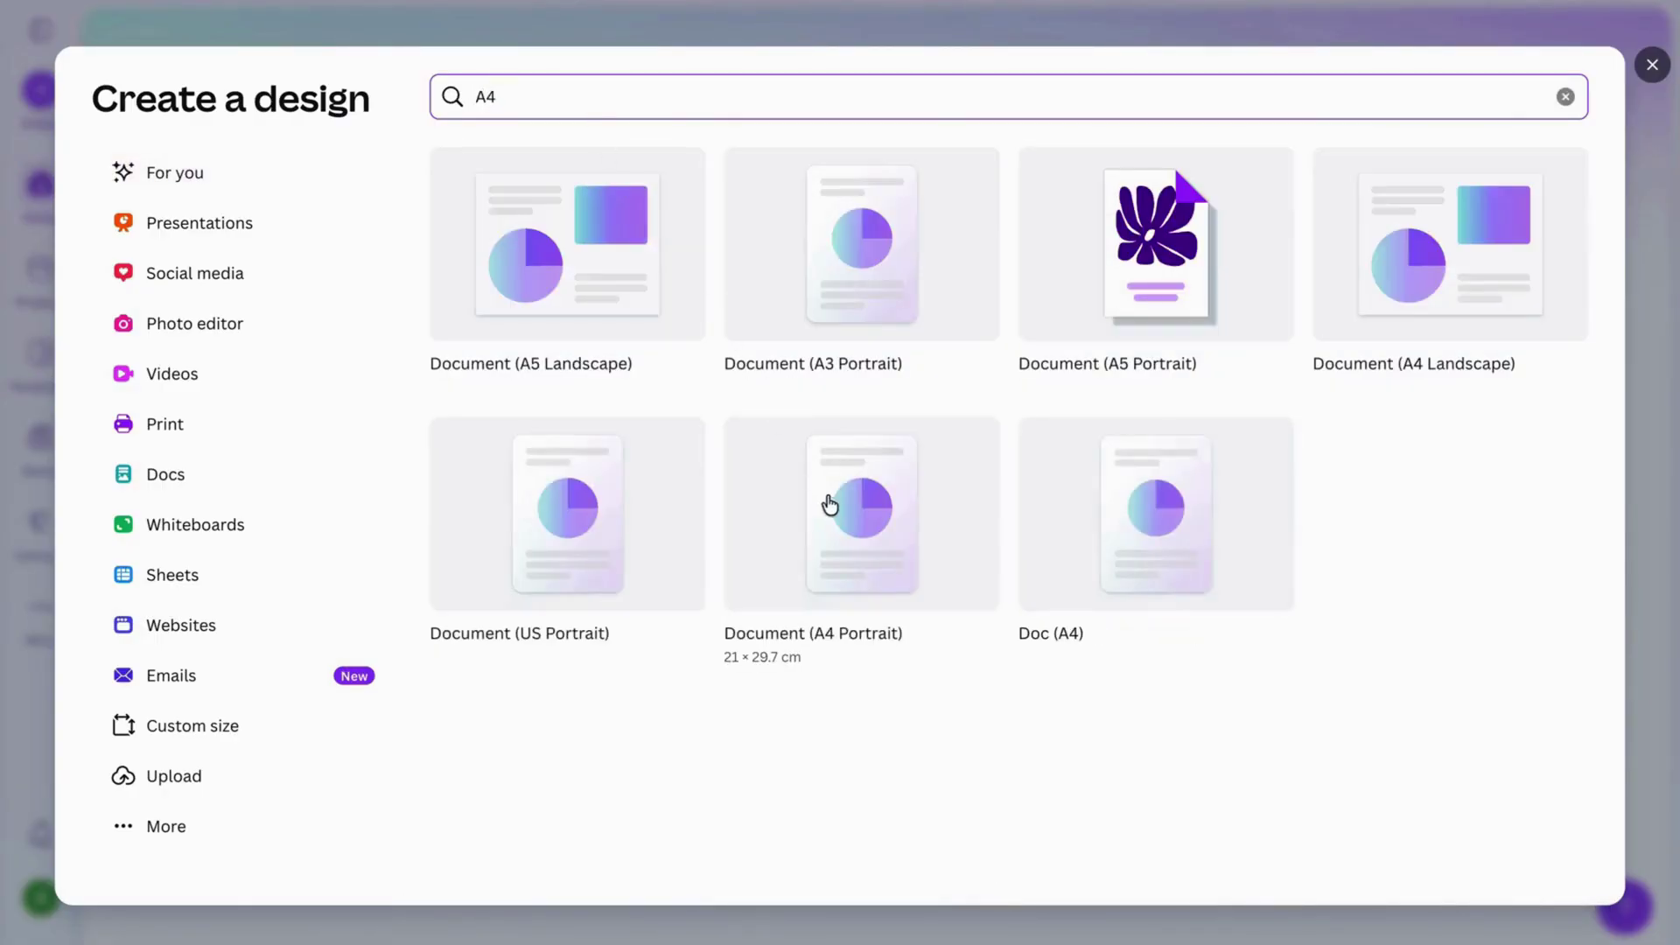
left_click(842, 512)
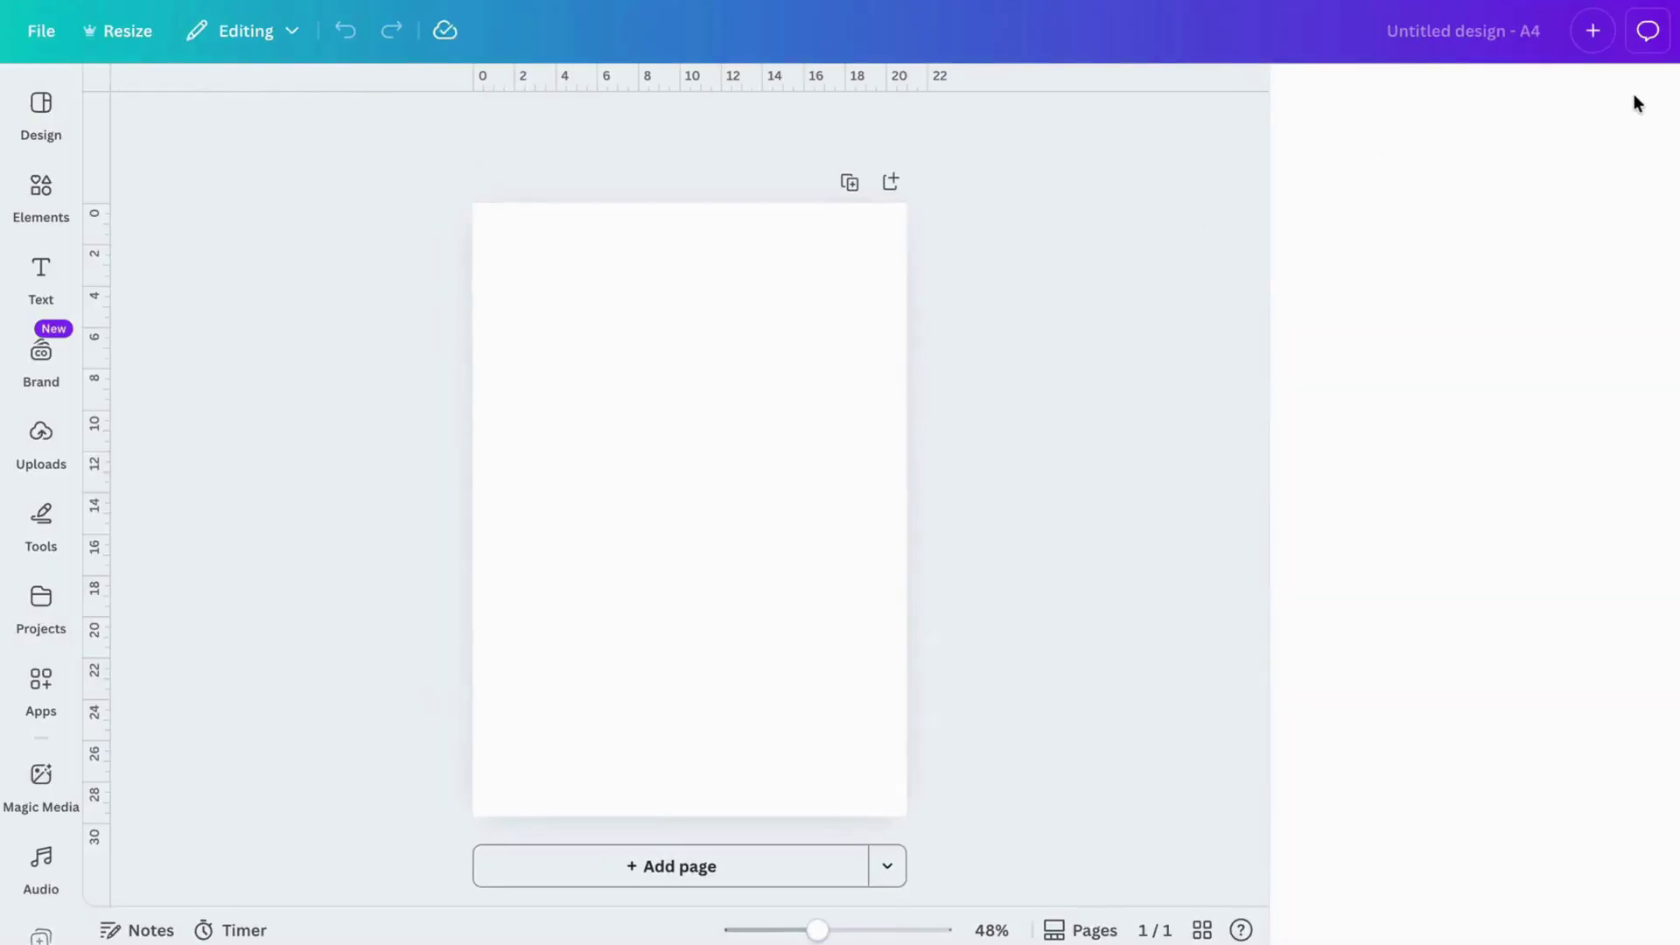
left_click(1652, 91)
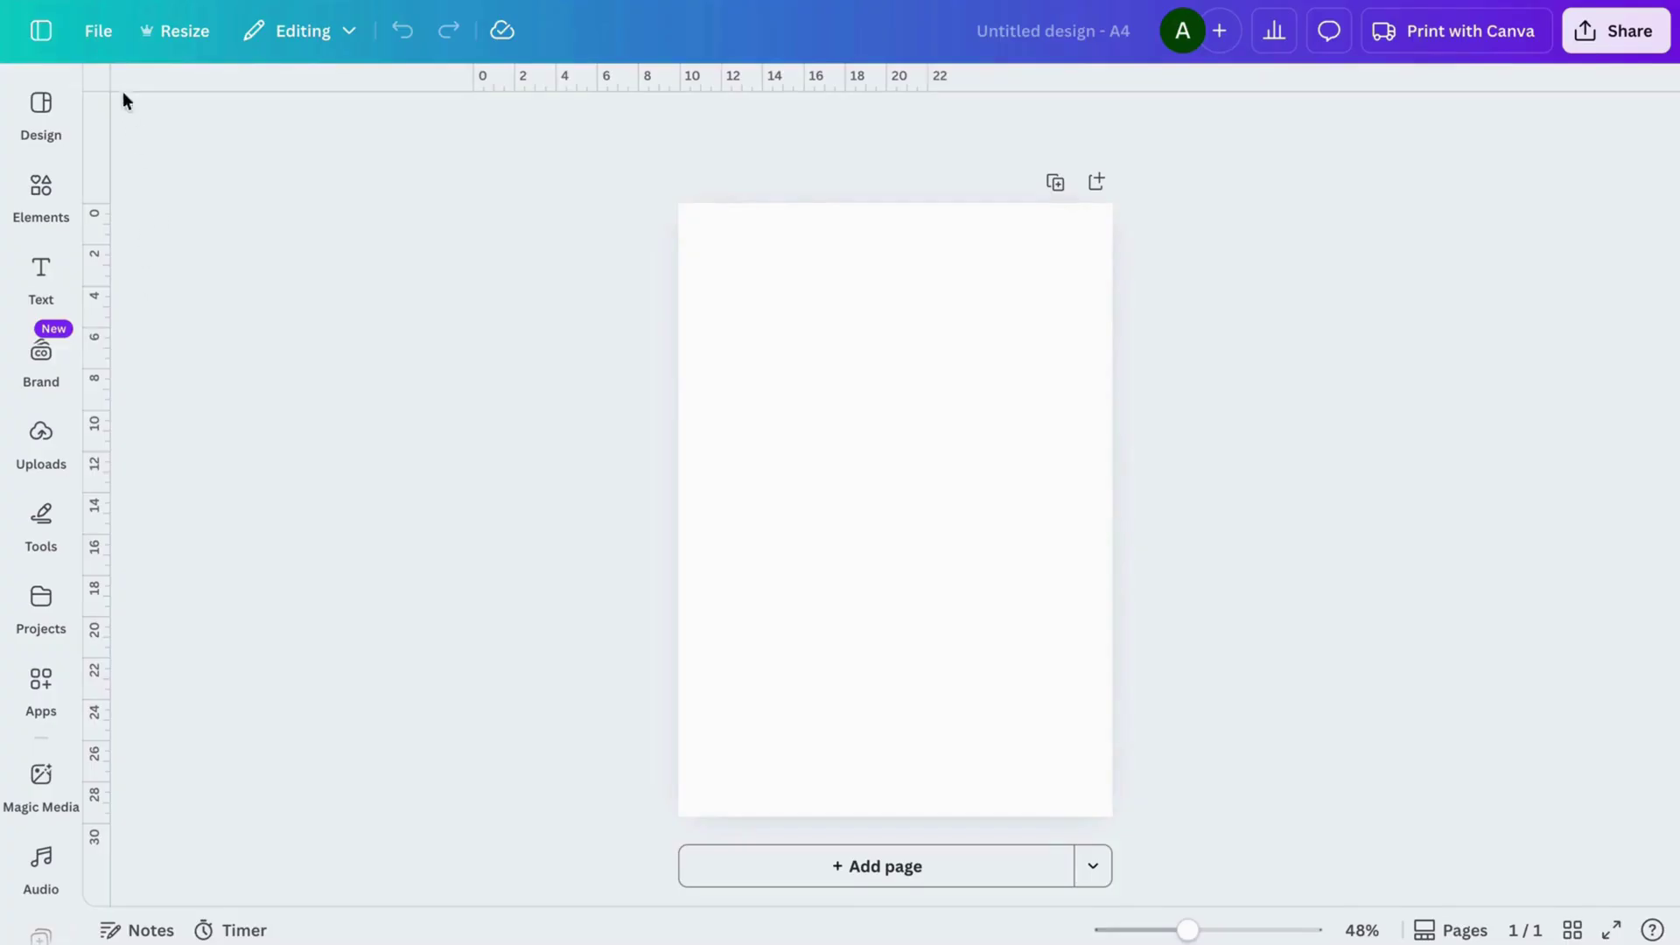
- Toggle the rulers and guides off and back on
left_click(98, 28)
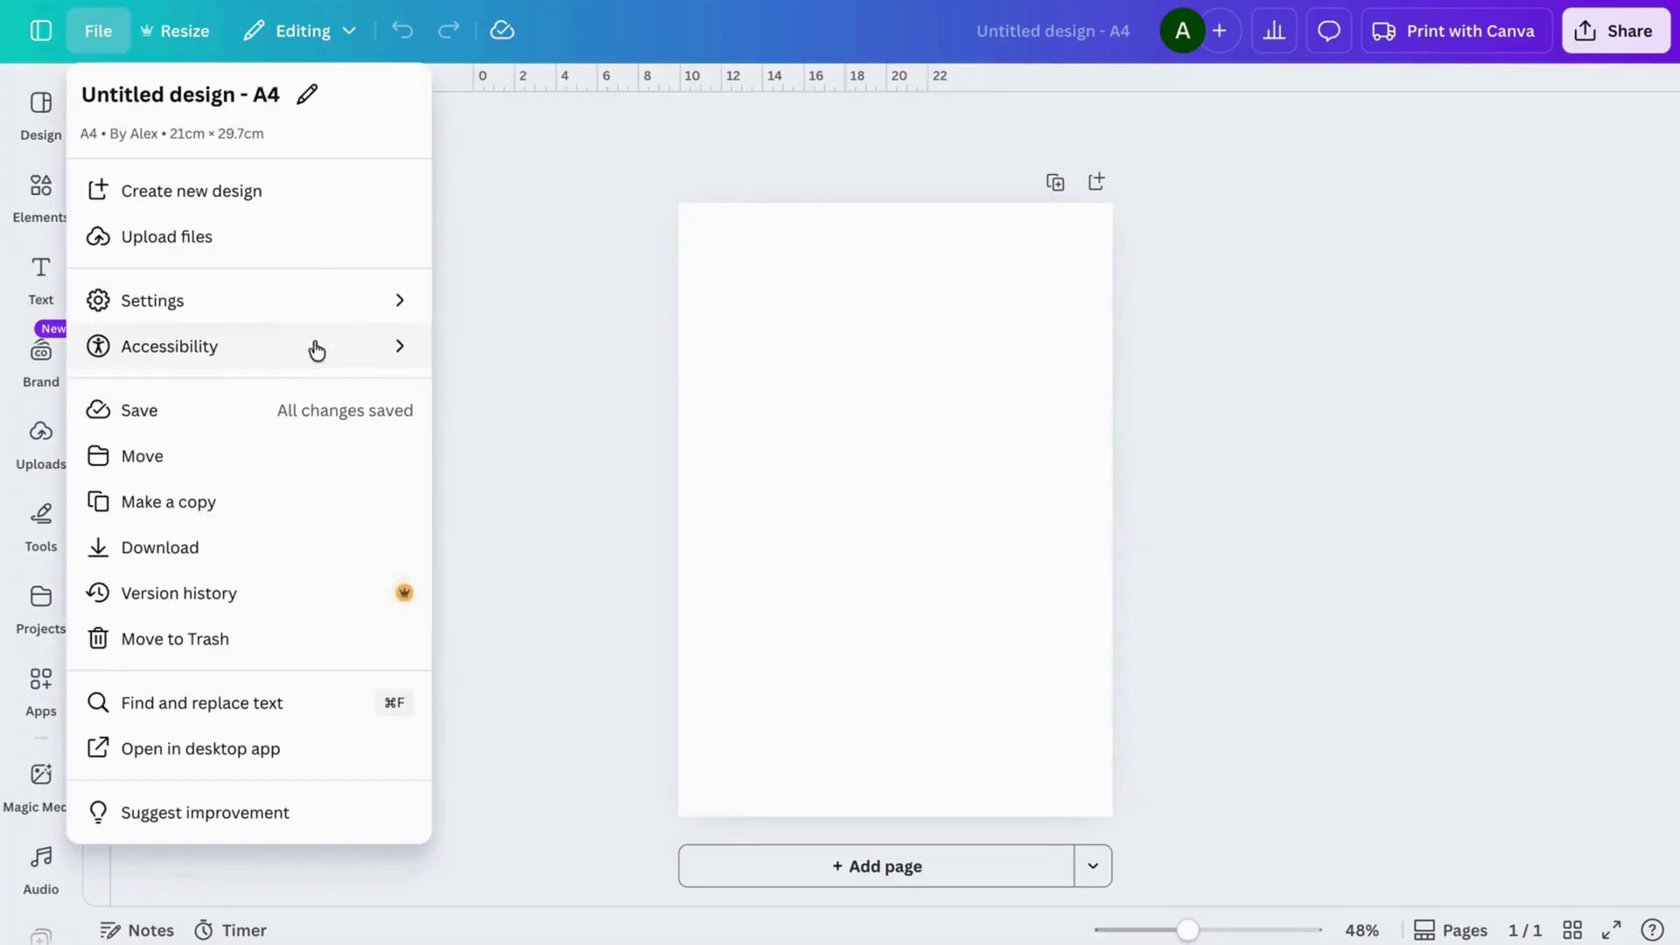
left_click(372, 306)
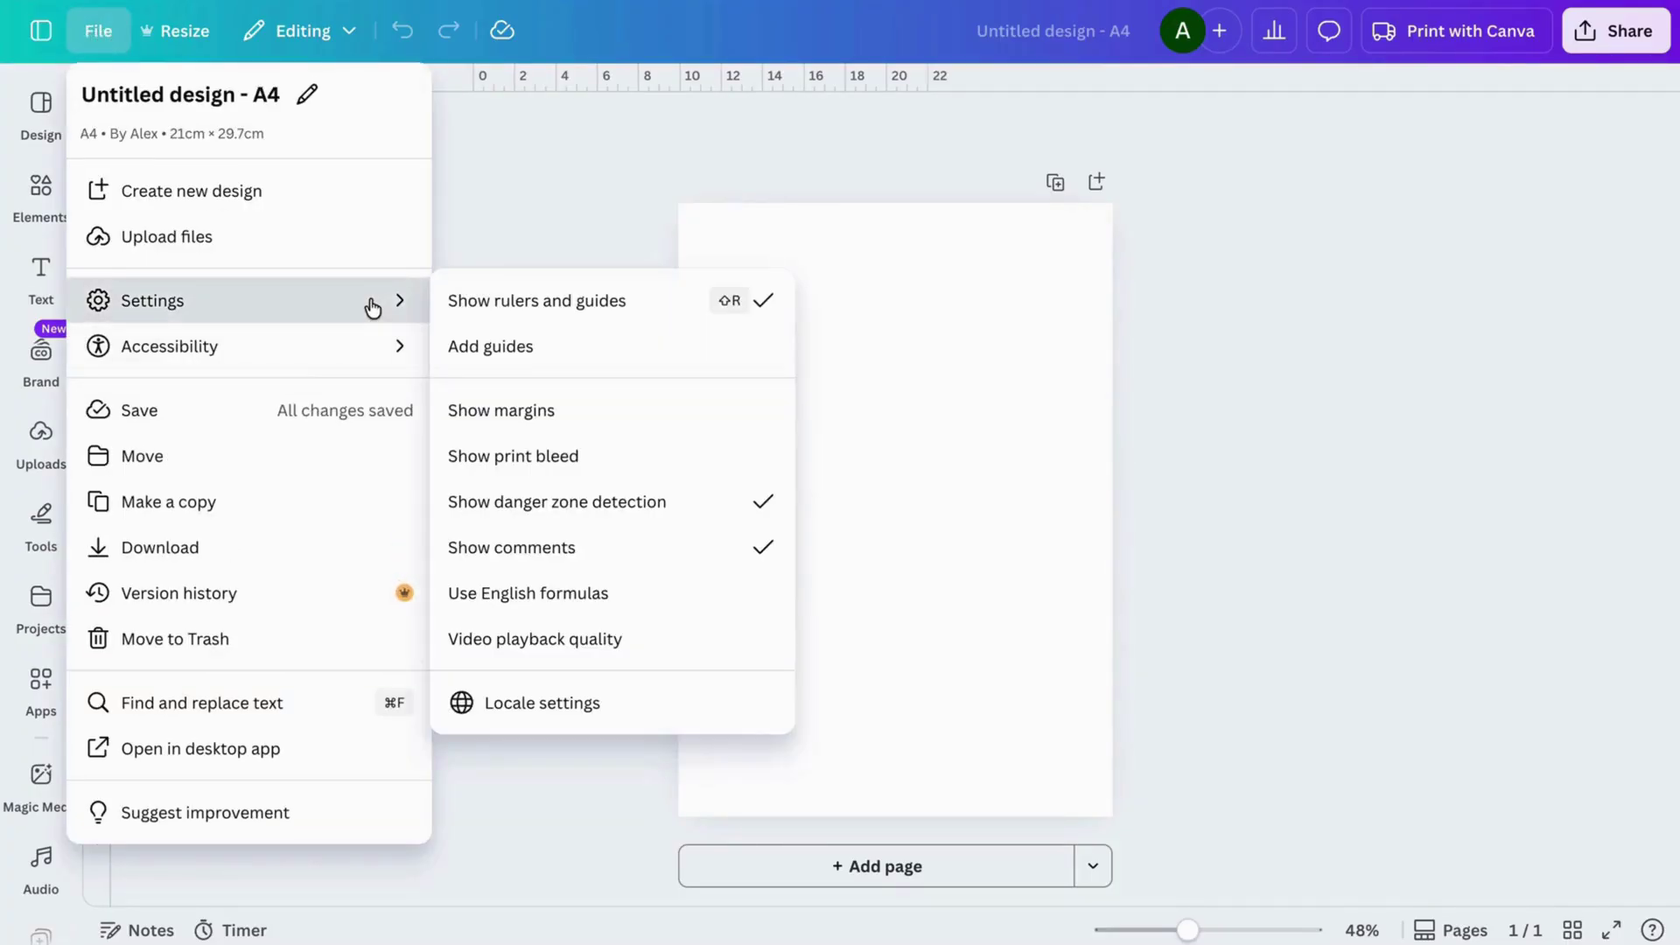
left_click(525, 308)
left_click(525, 311)
- Rename the design "Daily Planner A4"
left_click(1121, 35)
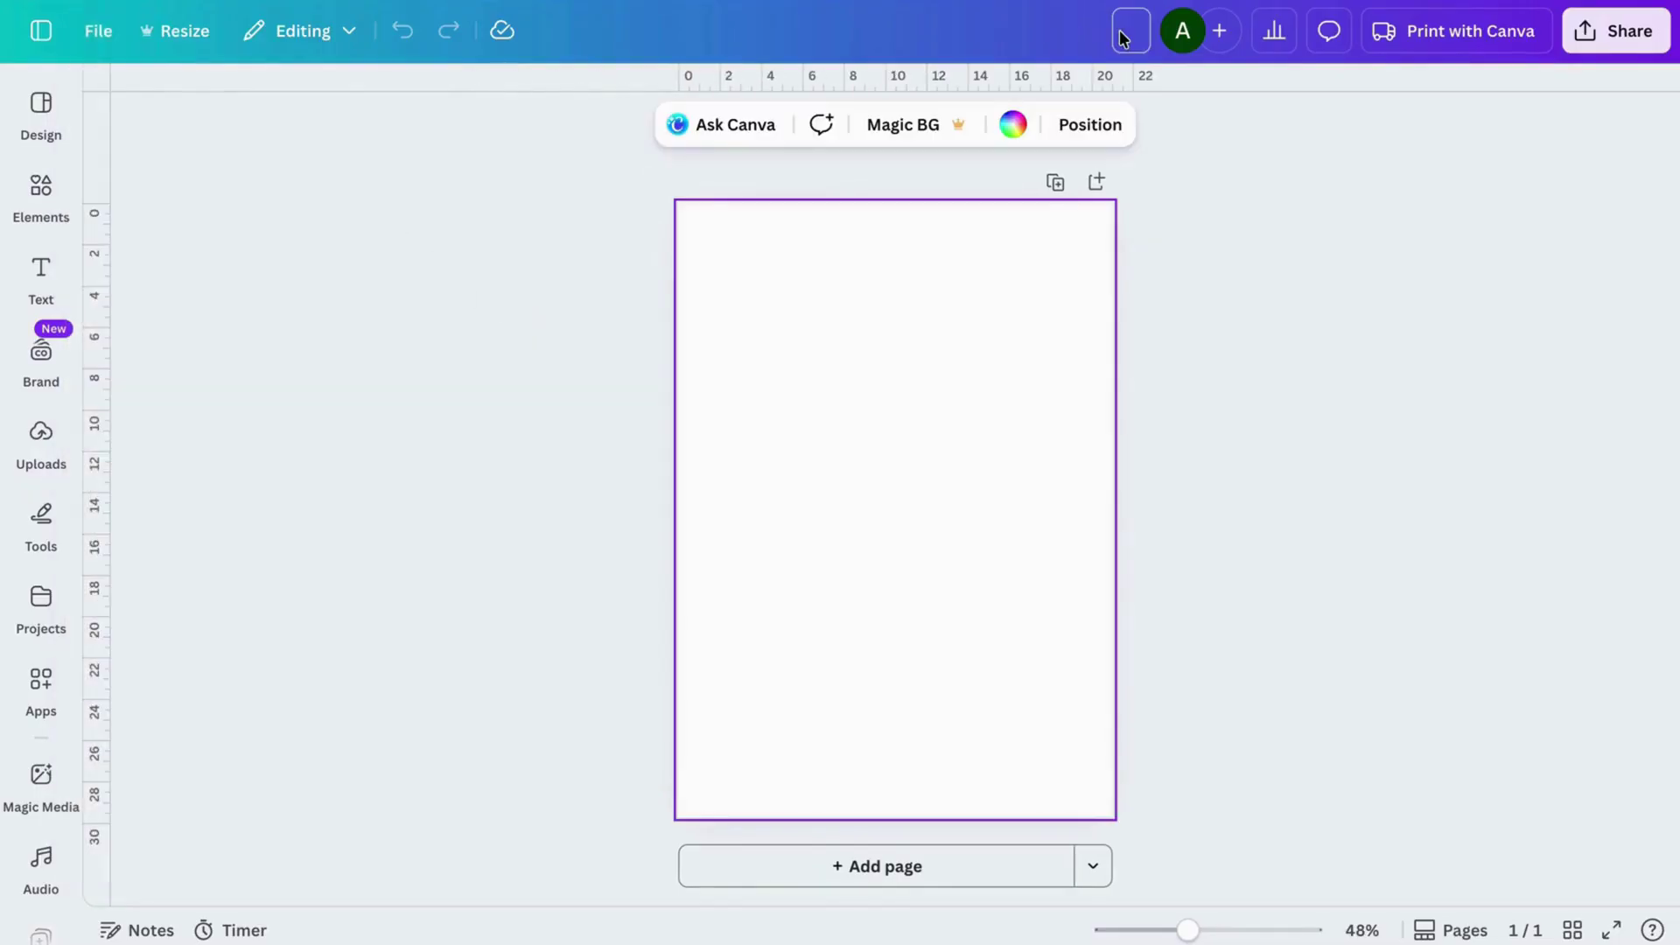
type("Daily Planner")
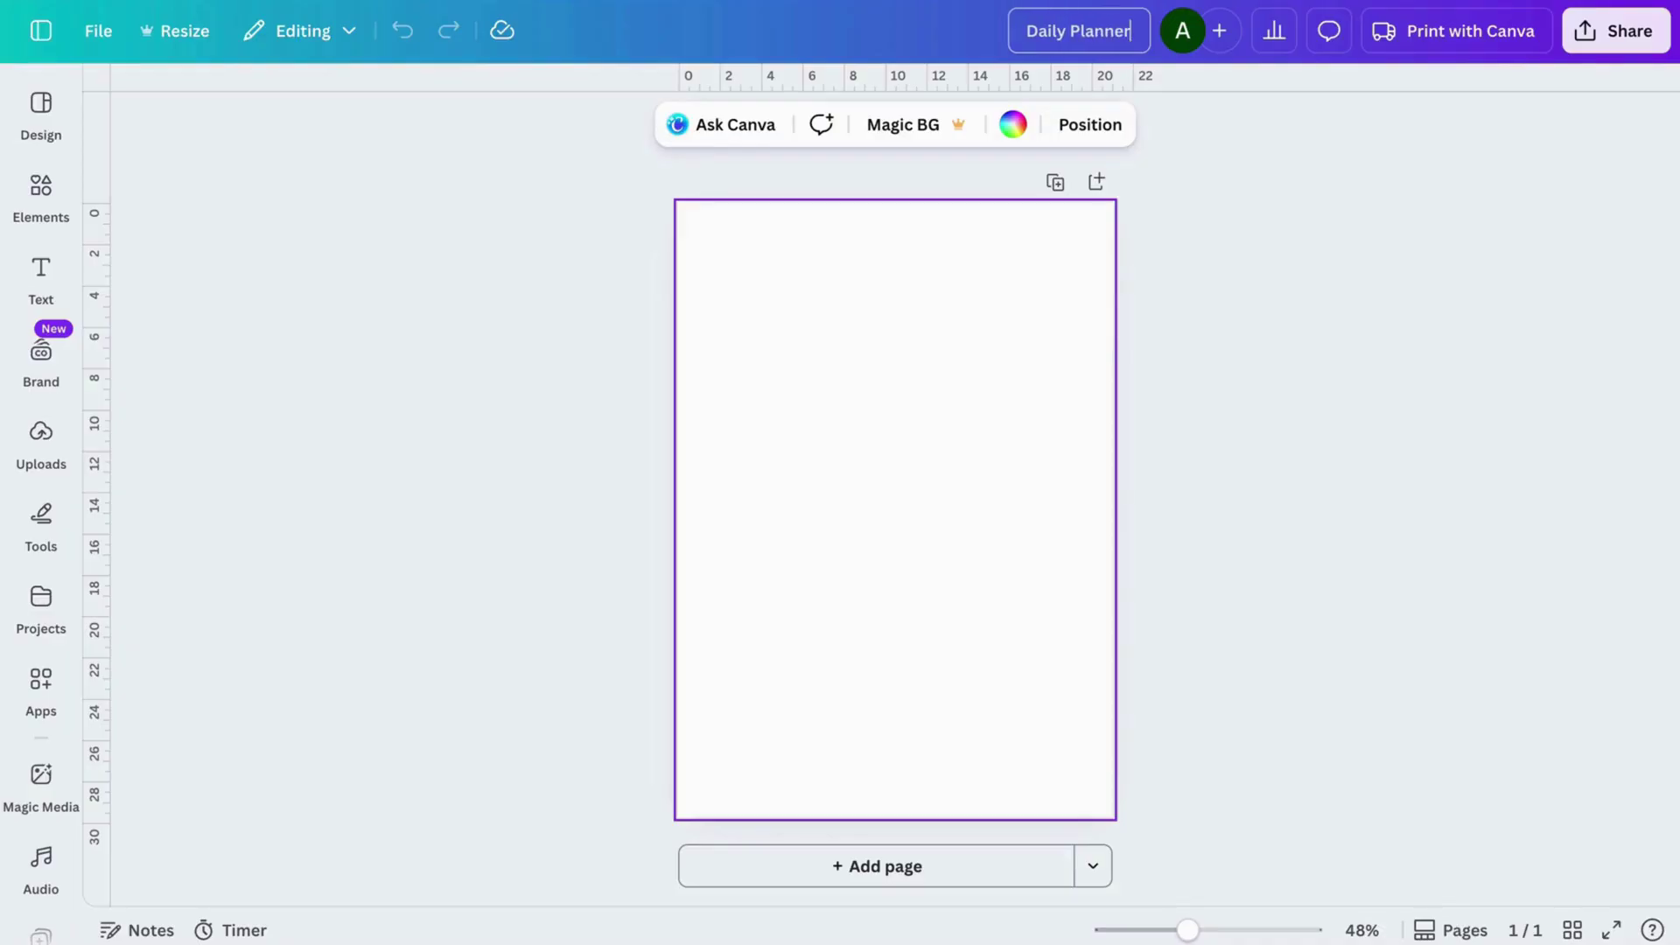
type(" A4")
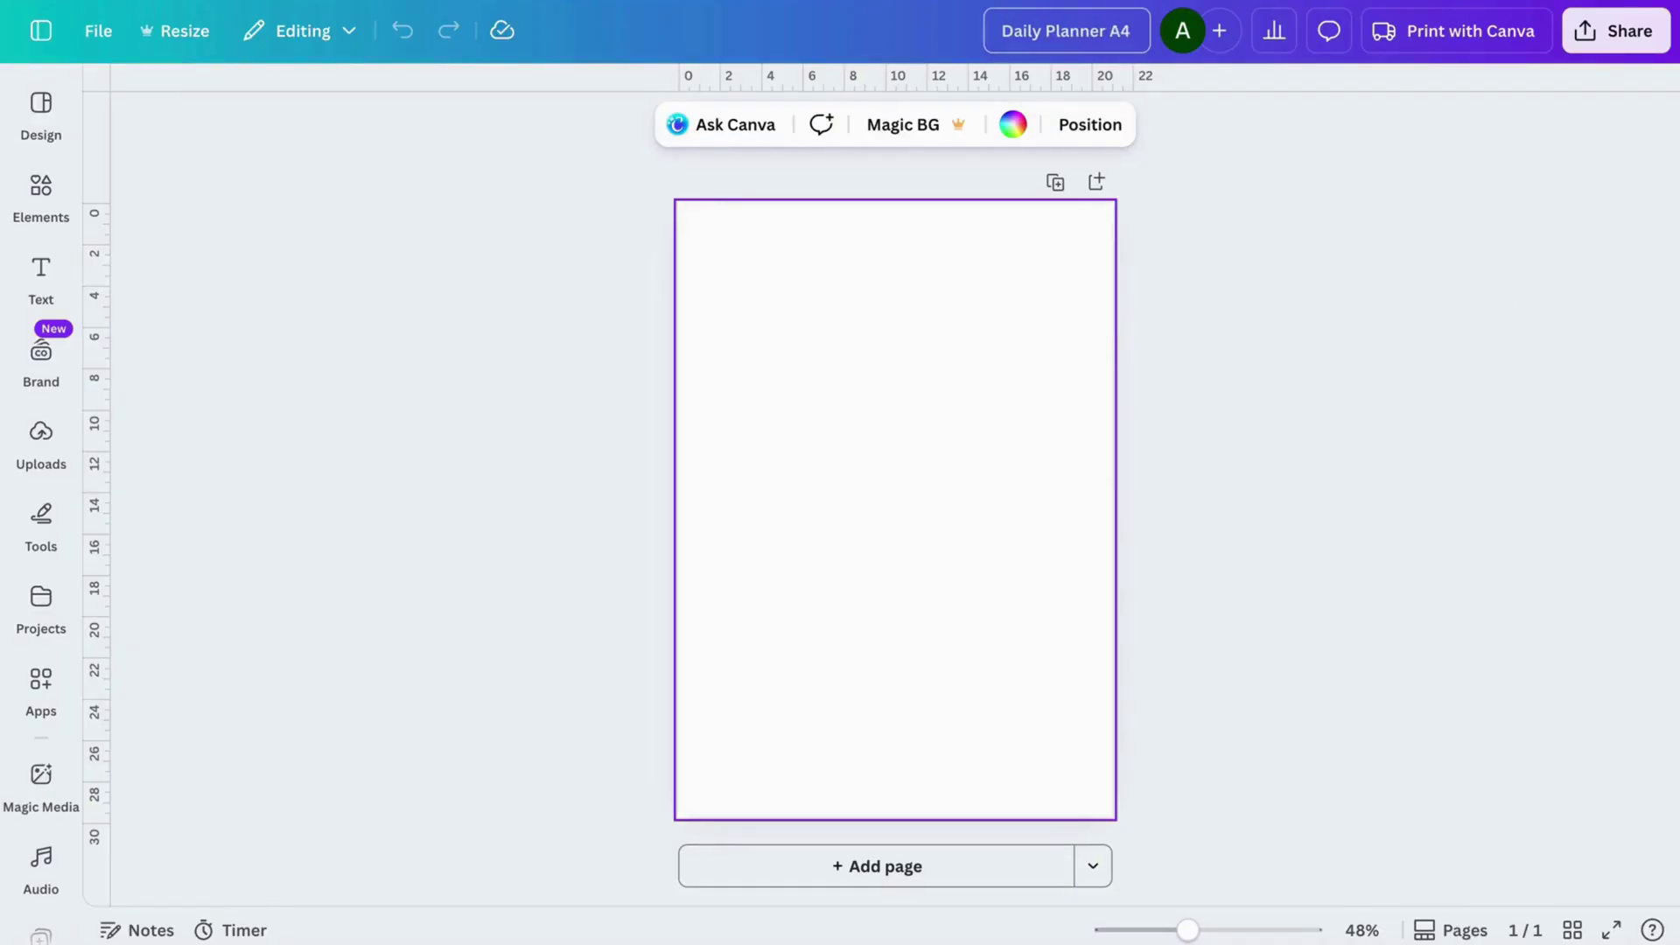
left_click(1371, 266)
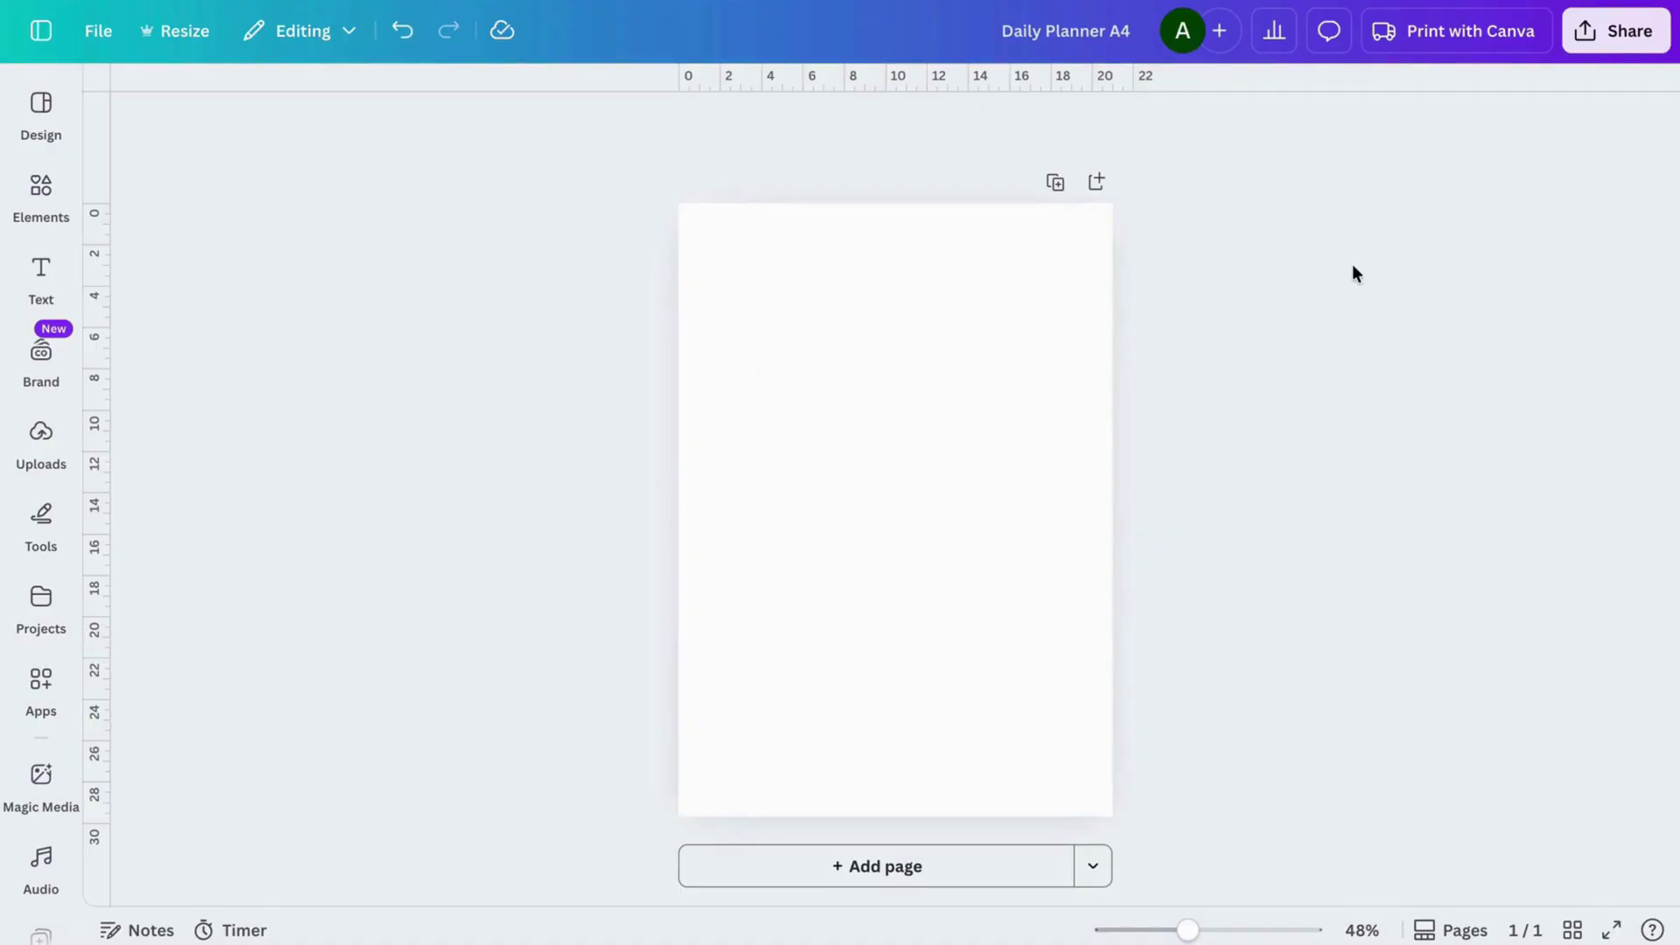
- Add two blank pages after the first page of the design
left_click(936, 383)
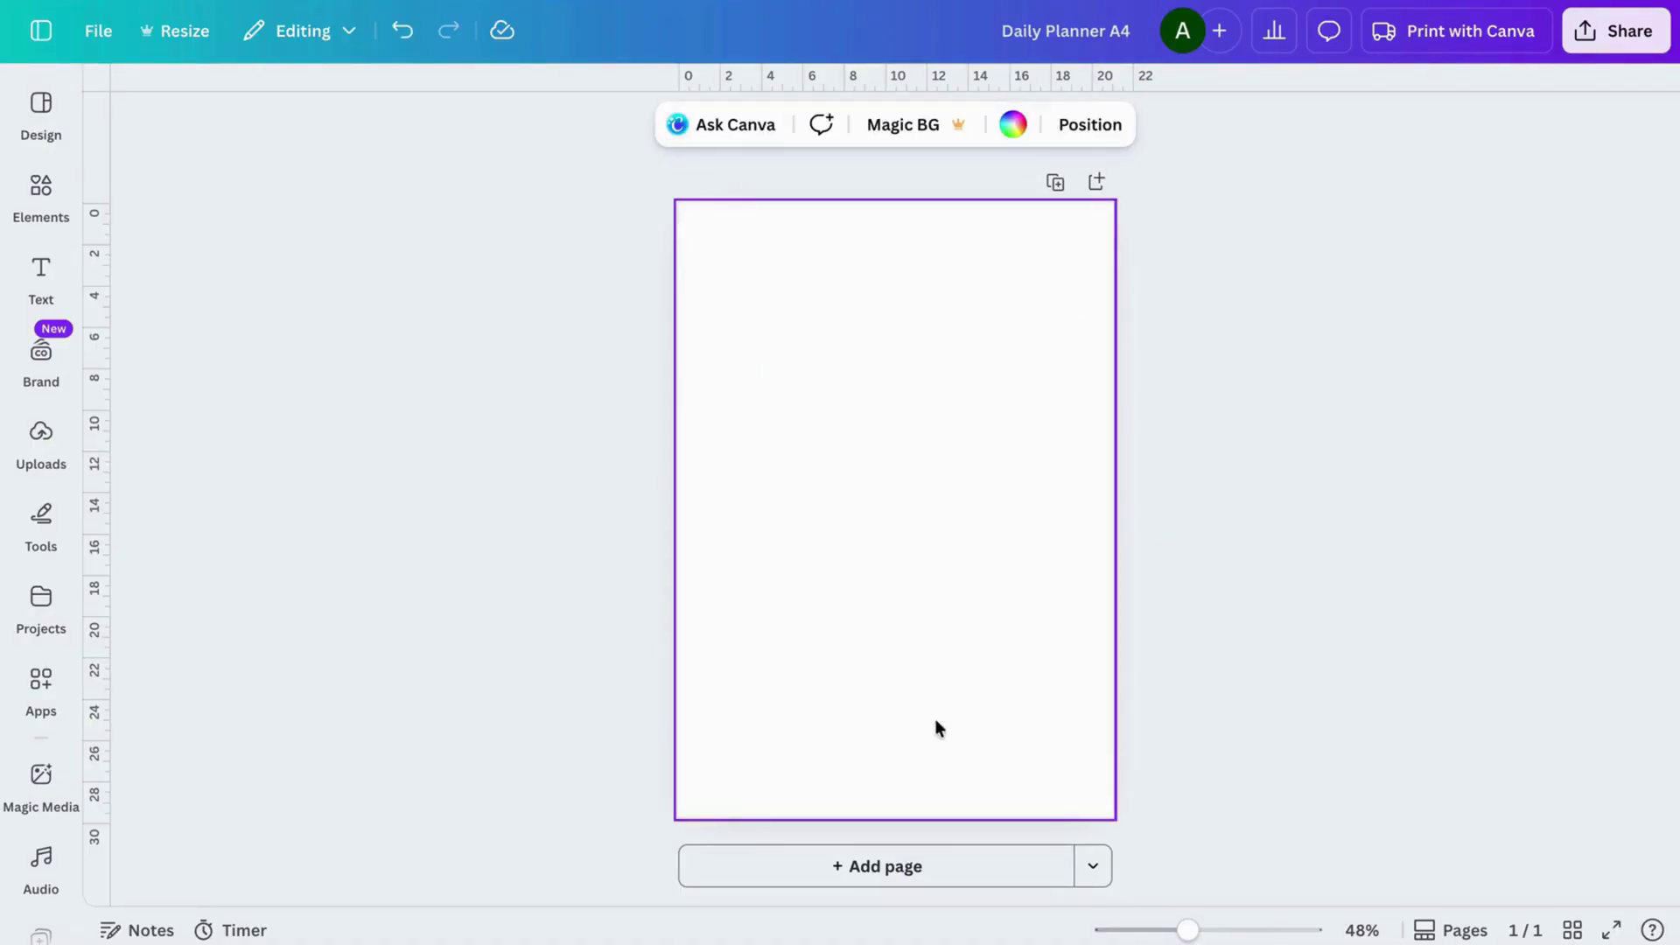
left_click(867, 868)
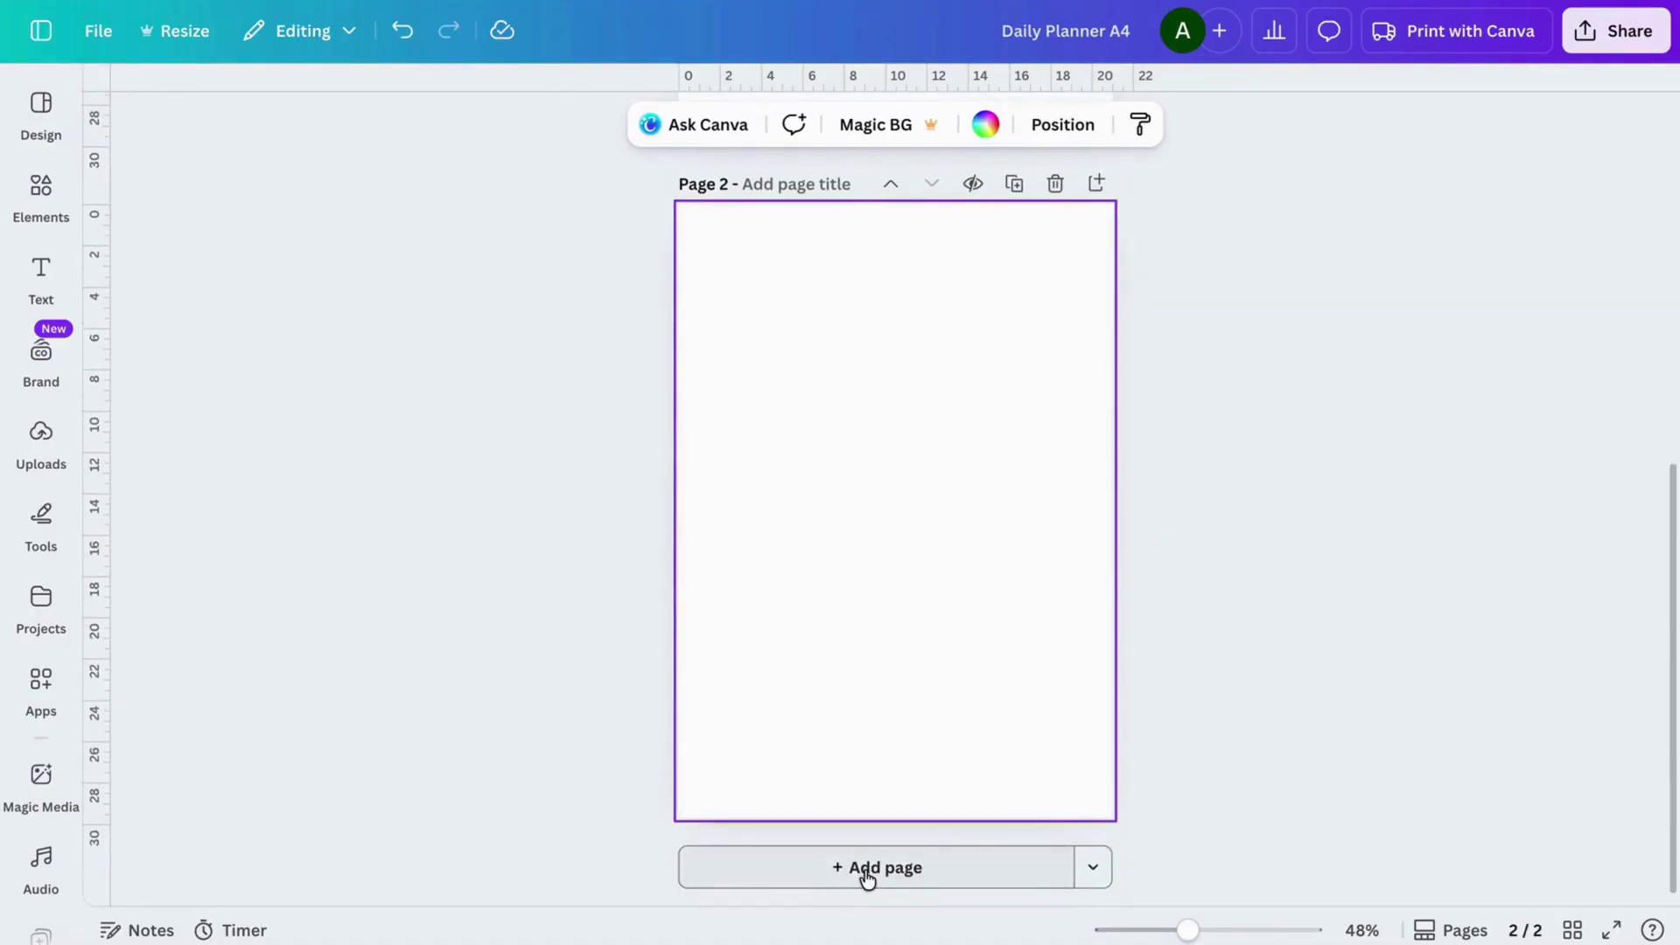
left_click(1099, 184)
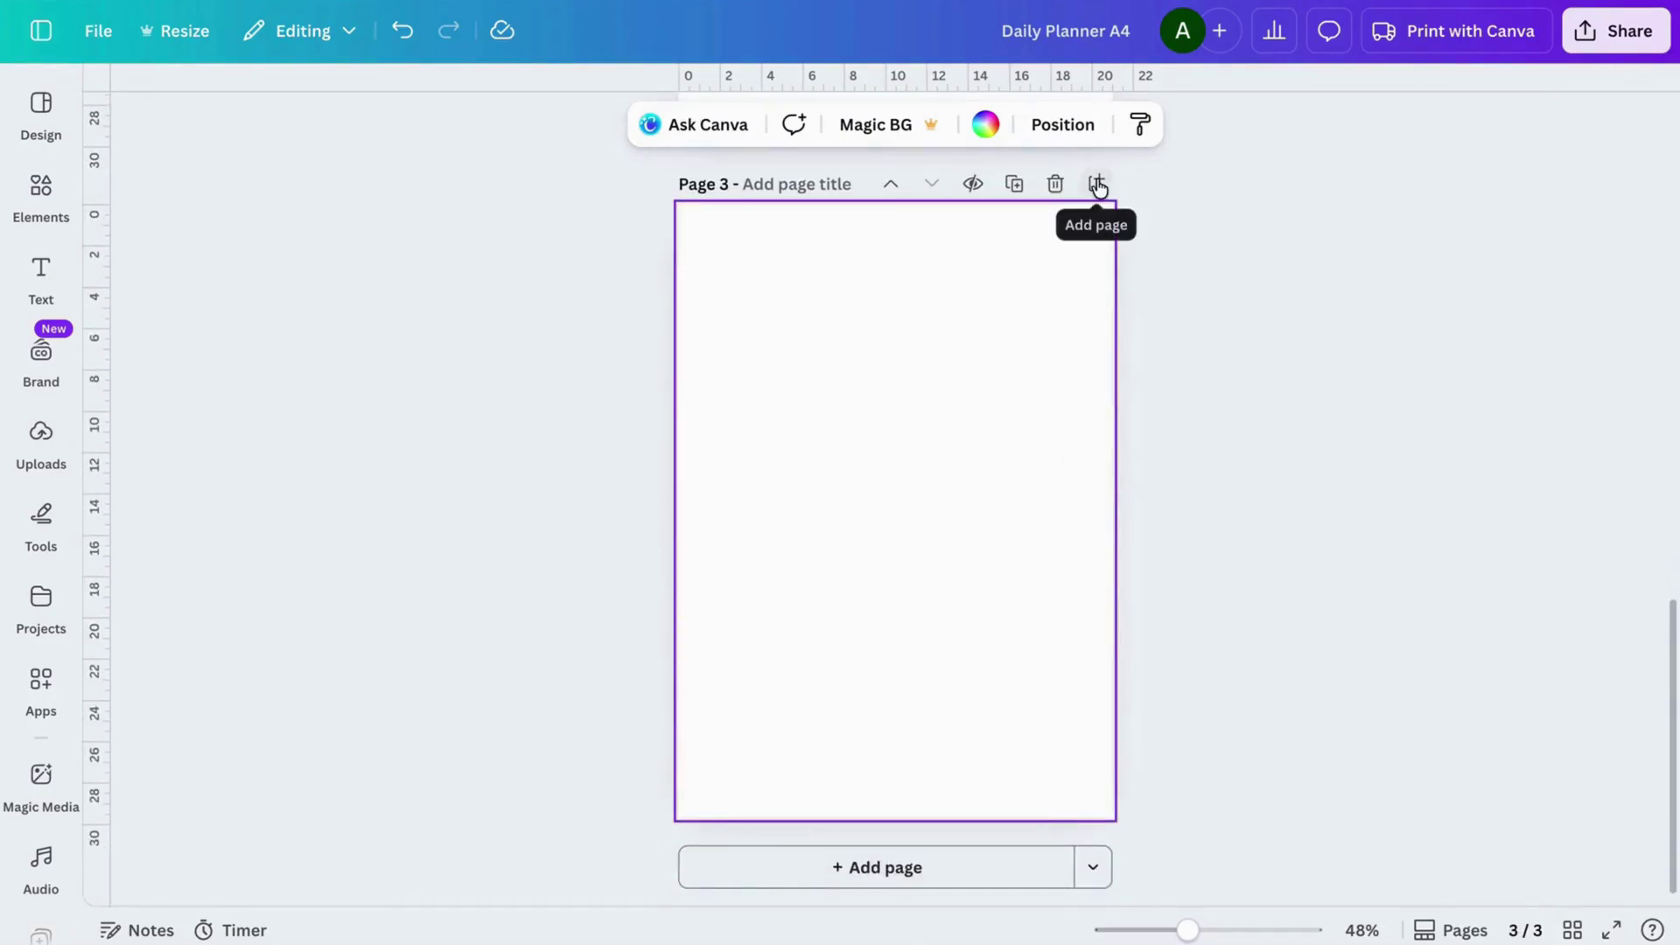
- Try several solid colours and gradients, including yellow, orange and blue-to-pink, as the background of page 1
scroll(962, 293, "up", 15)
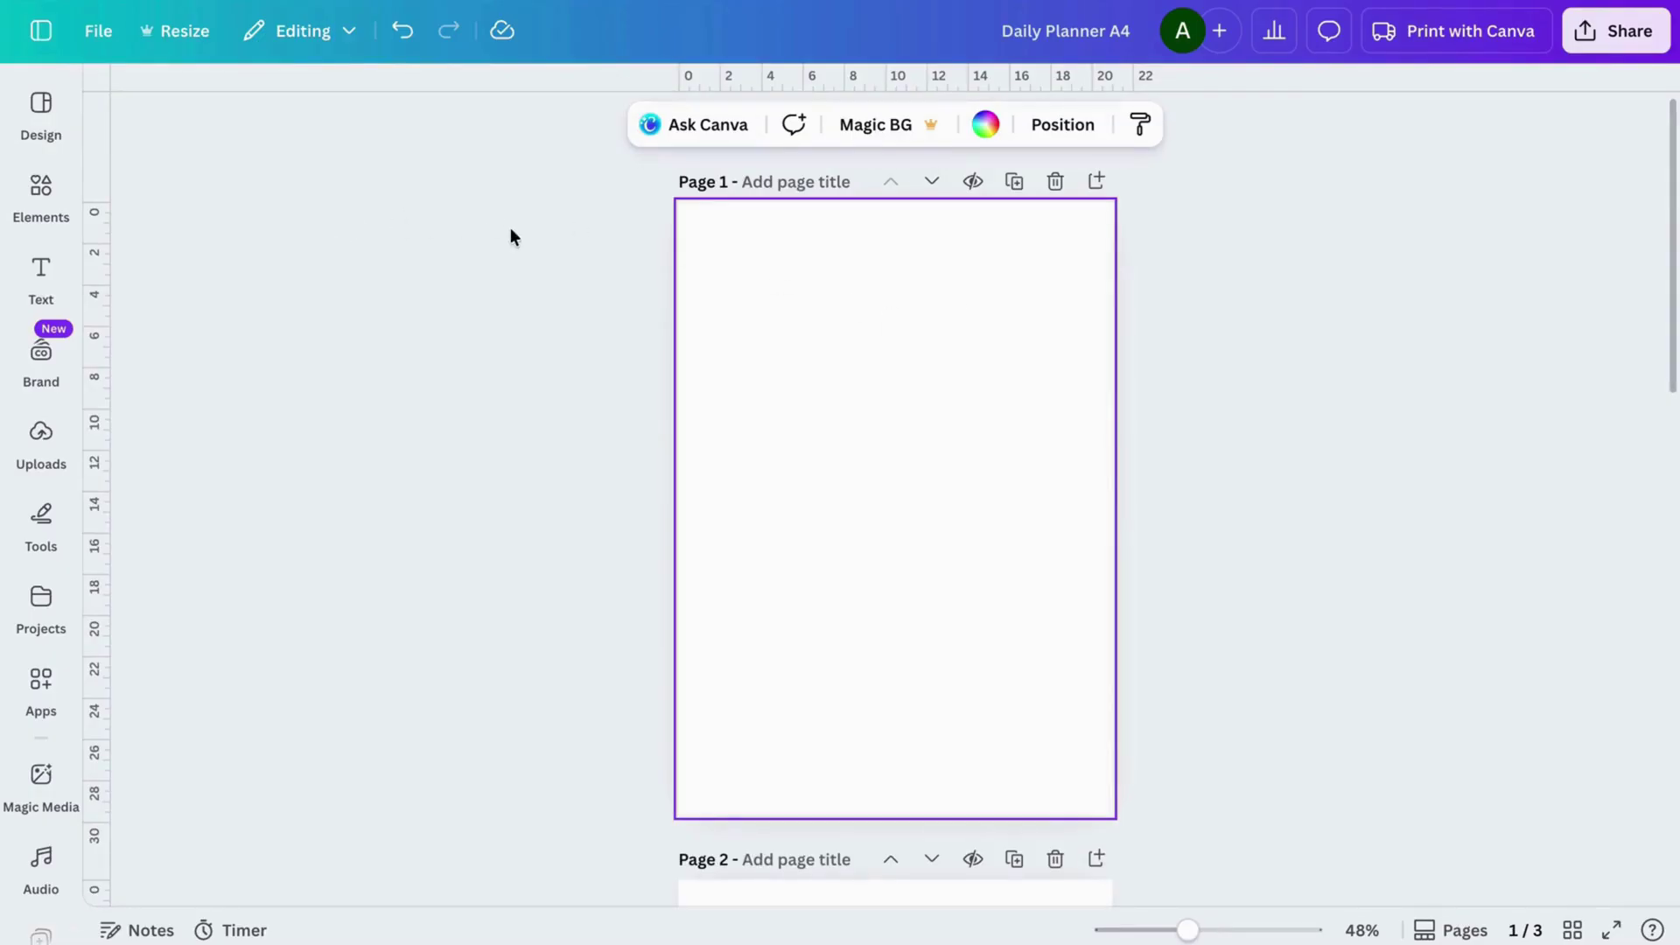
left_click(987, 133)
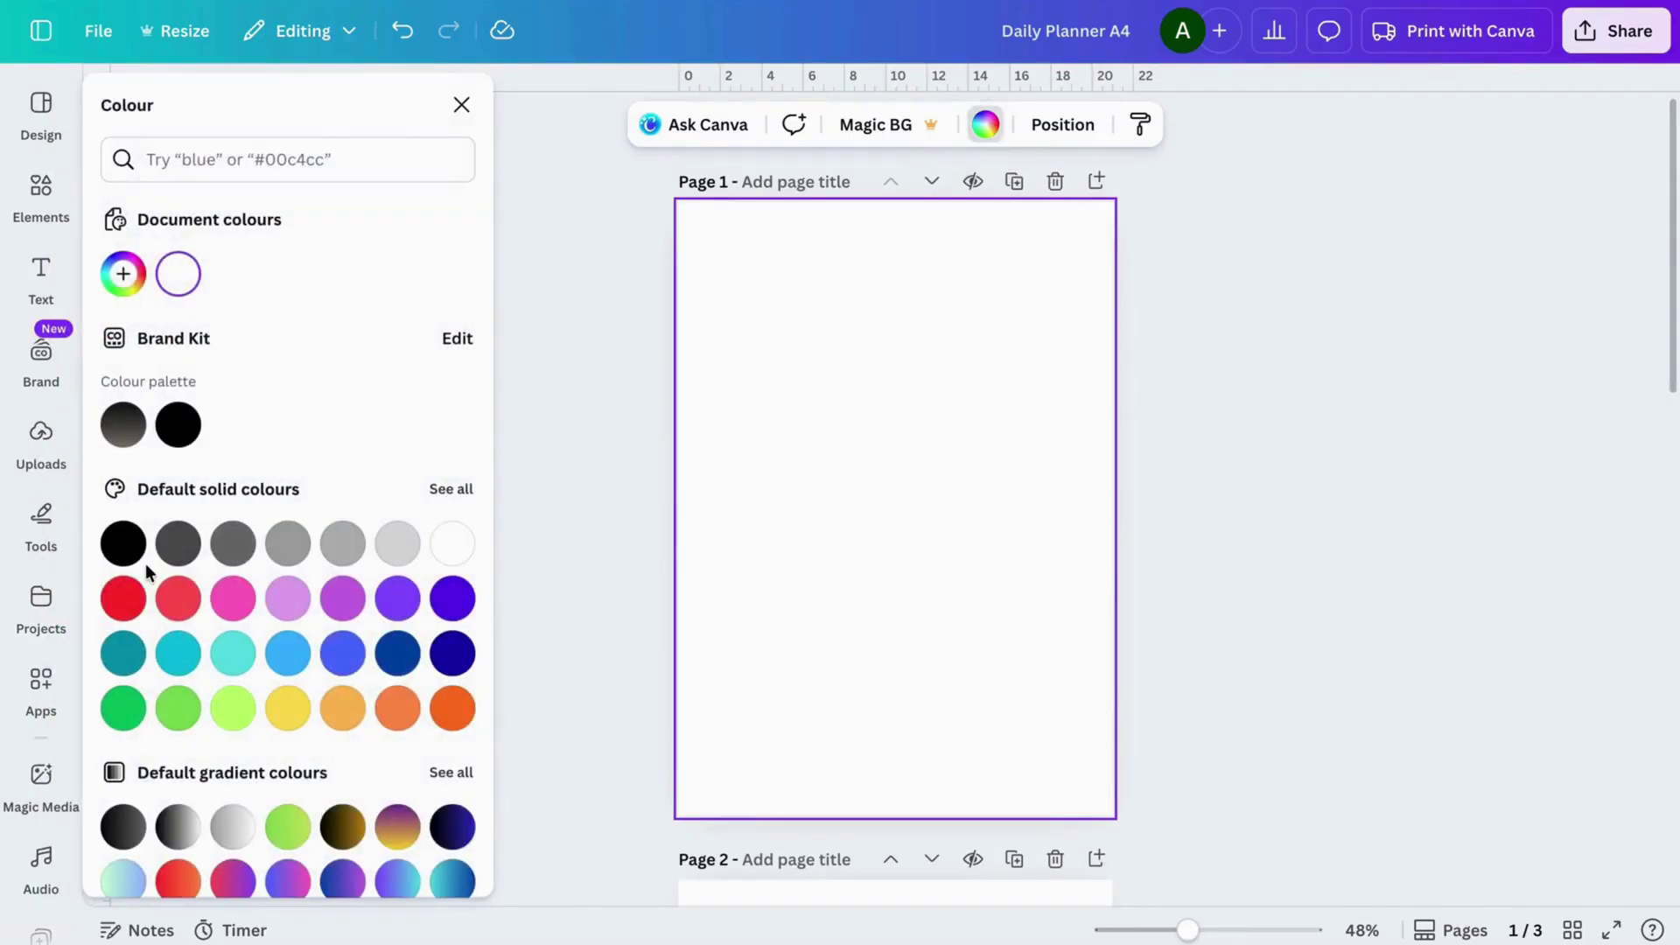
left_click(177, 645)
left_click(288, 712)
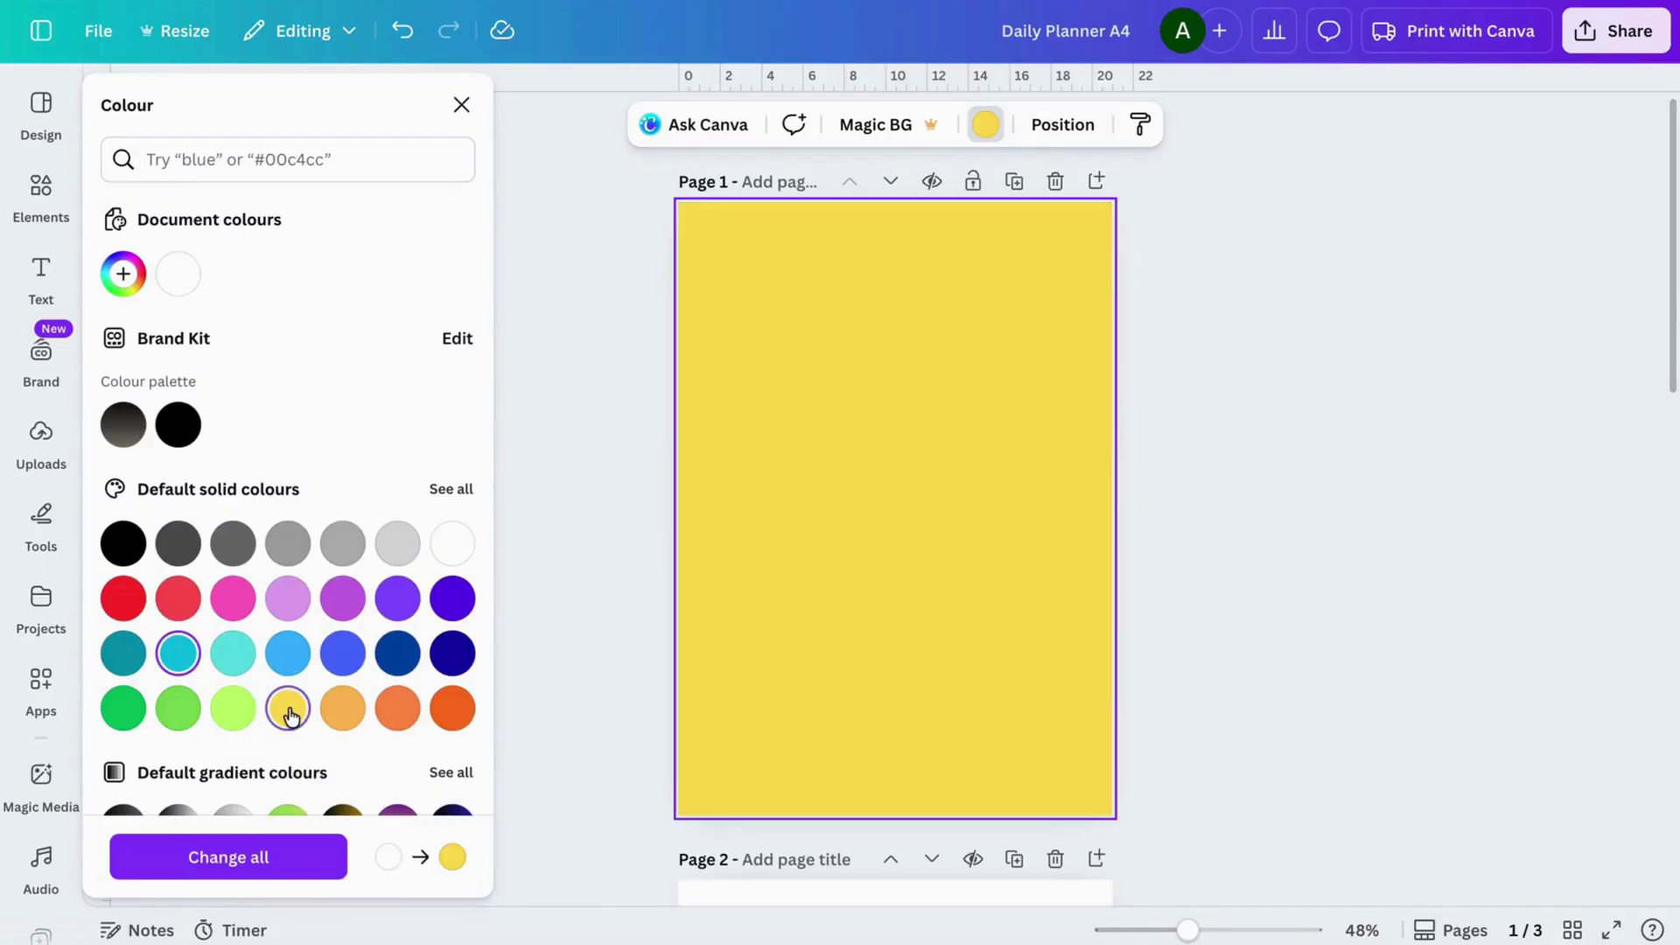
left_click(343, 709)
scroll(344, 709, "down", 2)
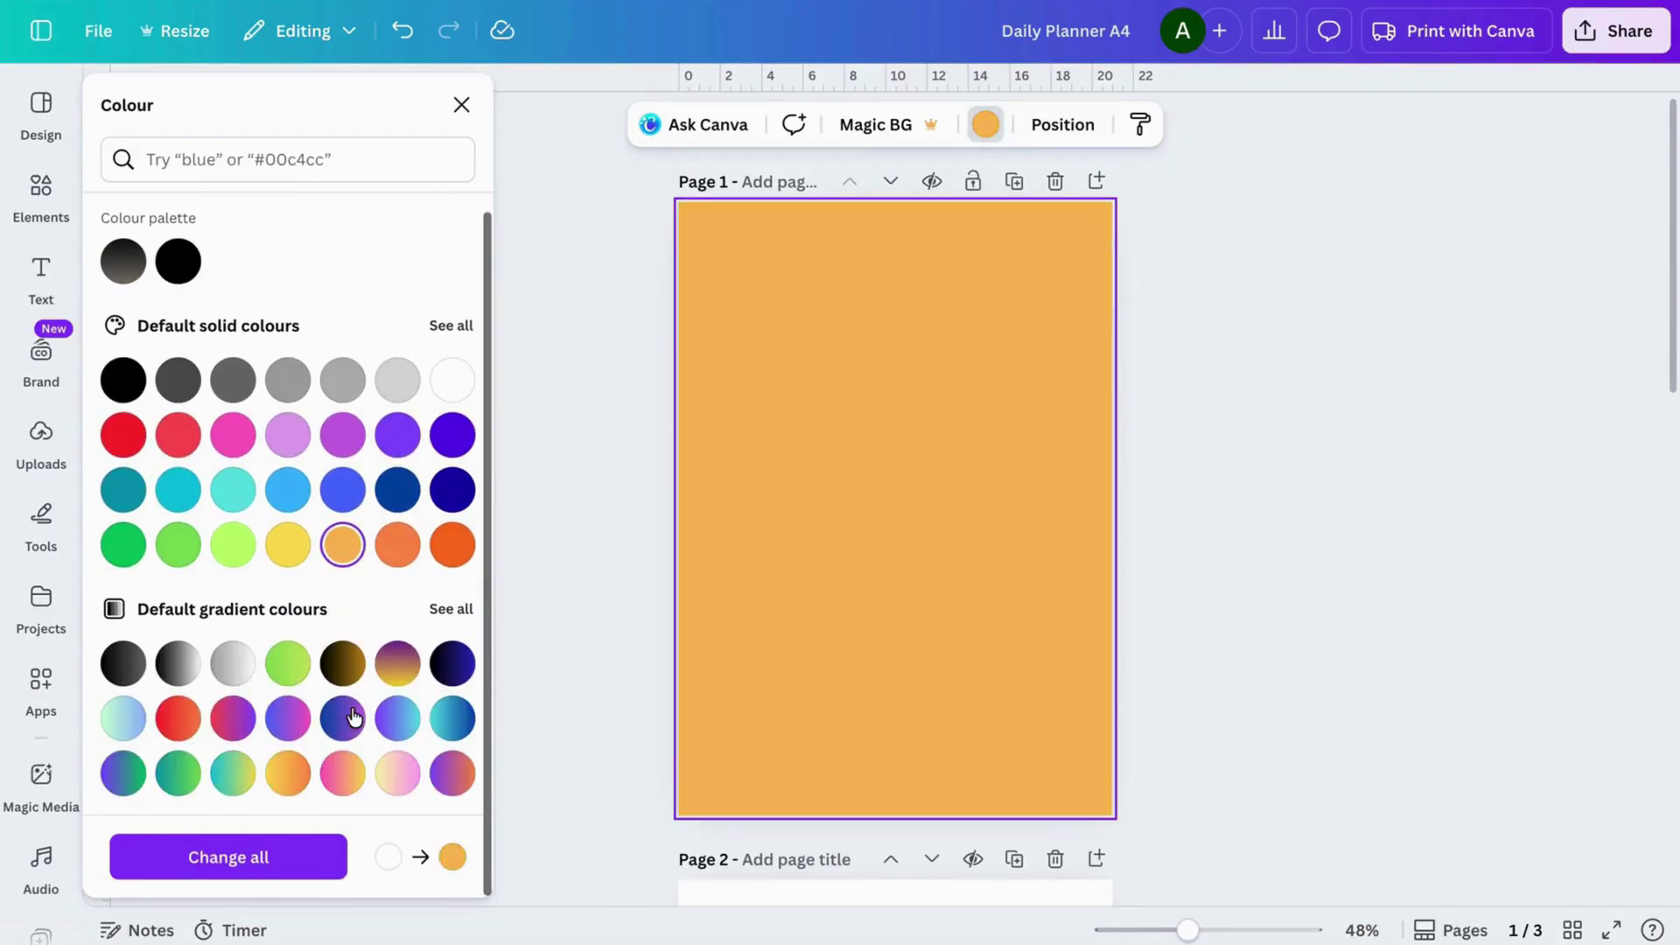
left_click(287, 718)
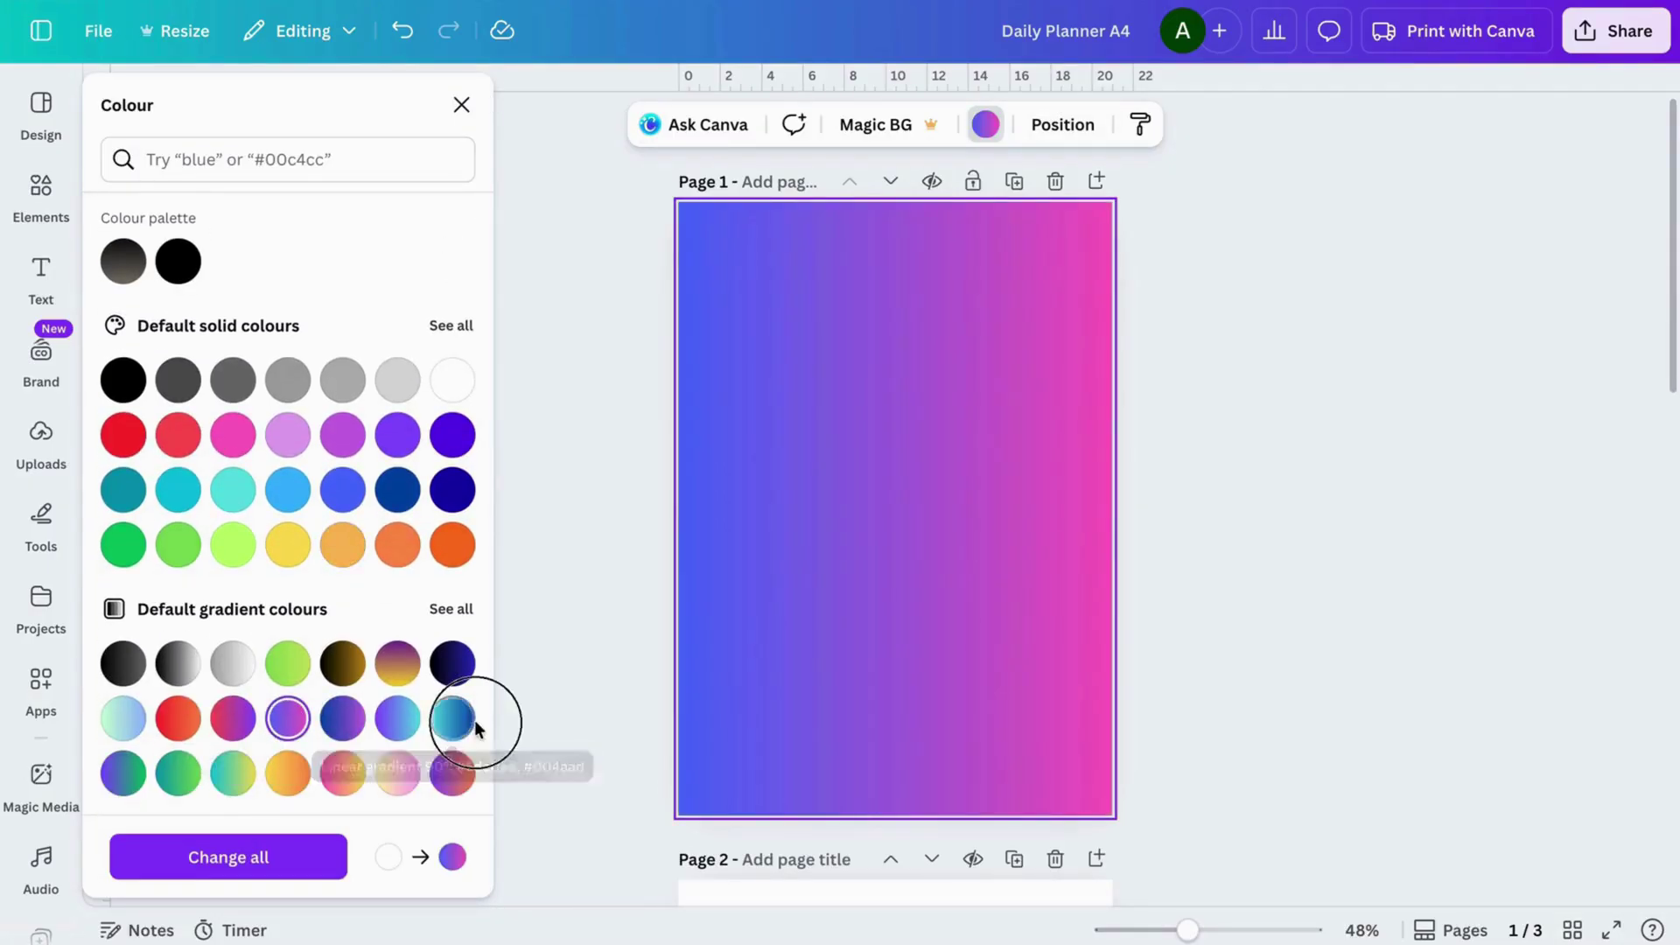
left_click(398, 772)
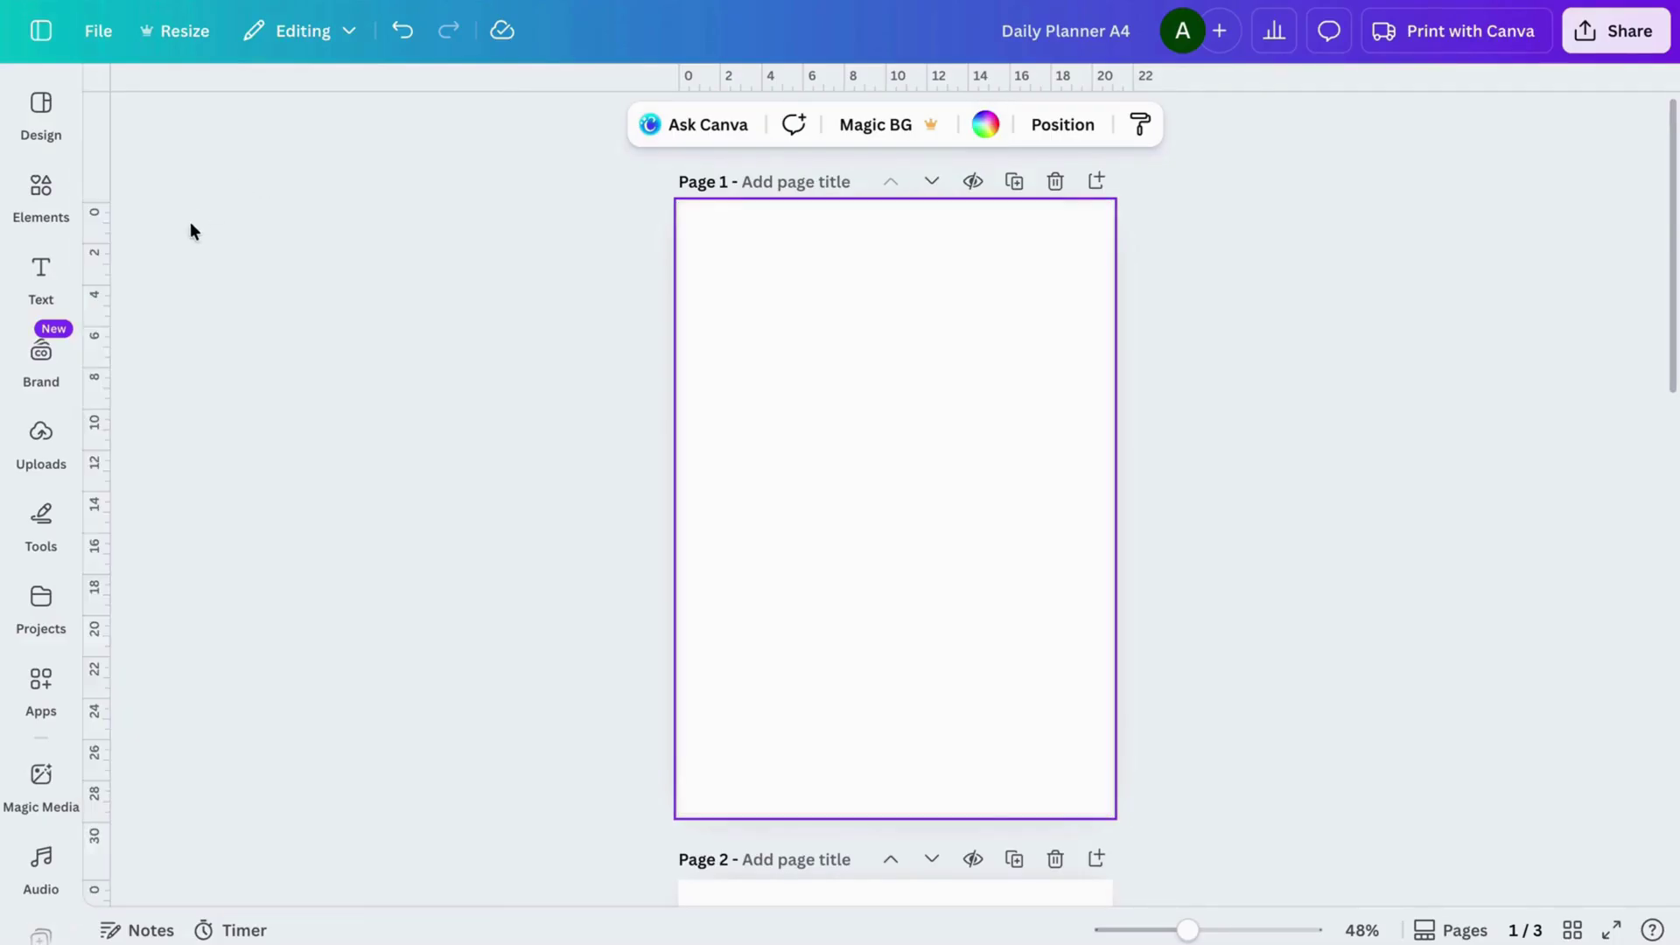
- Add a heading reading "Monday" to page 1
left_click(40, 278)
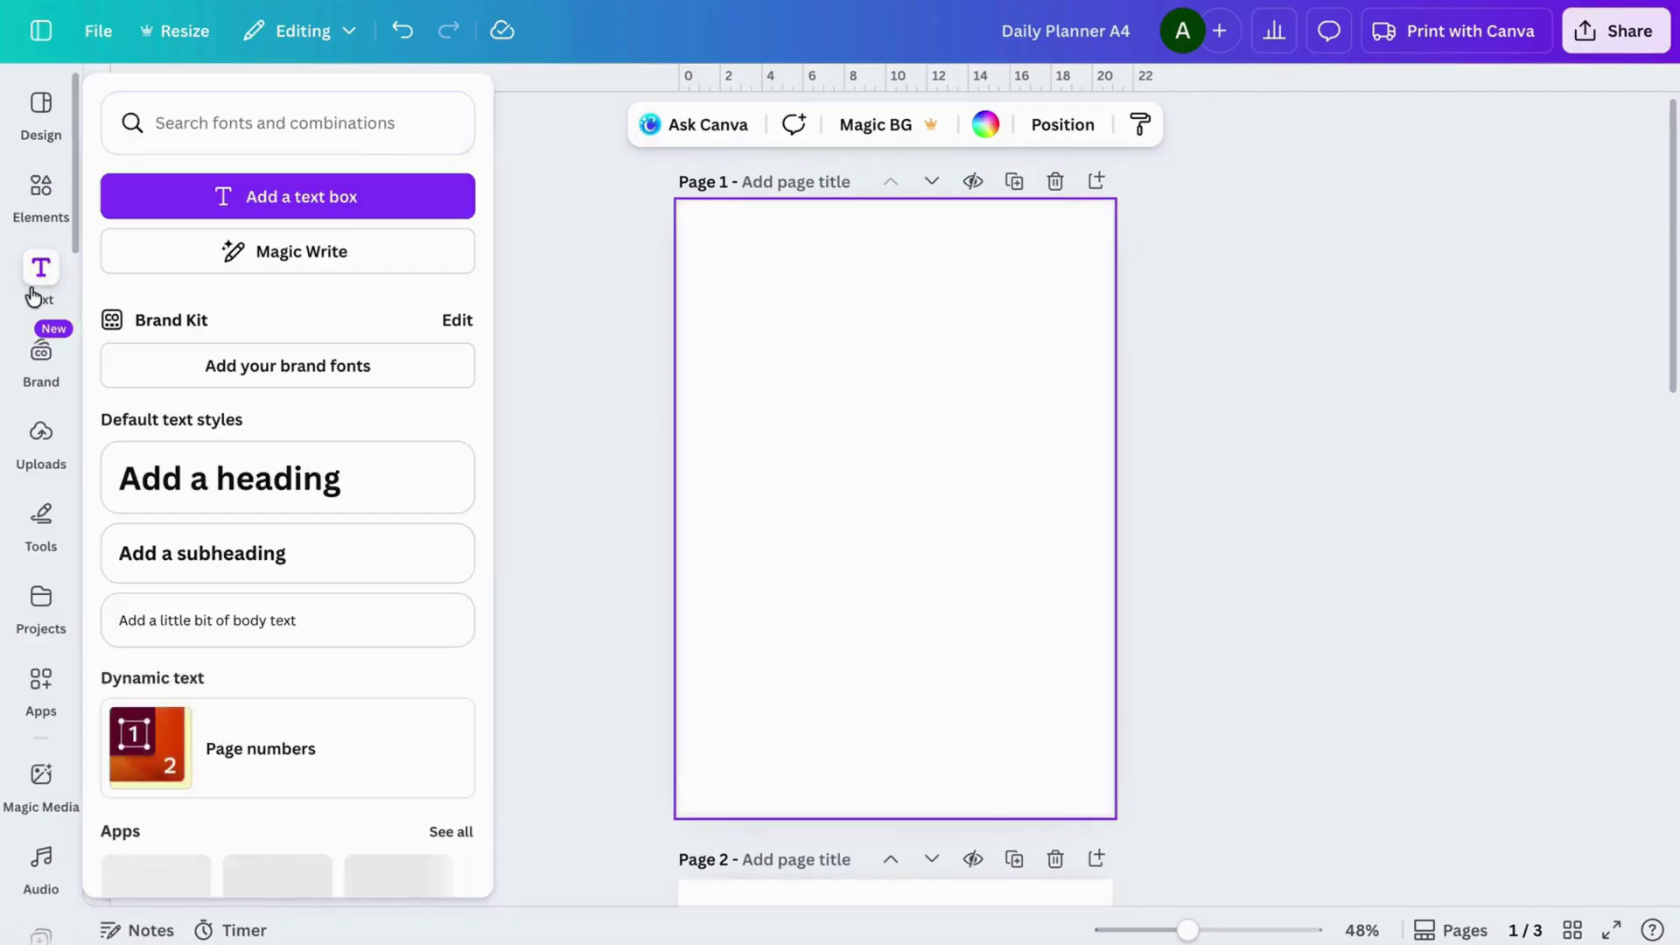
left_click(281, 503)
left_click(495, 472)
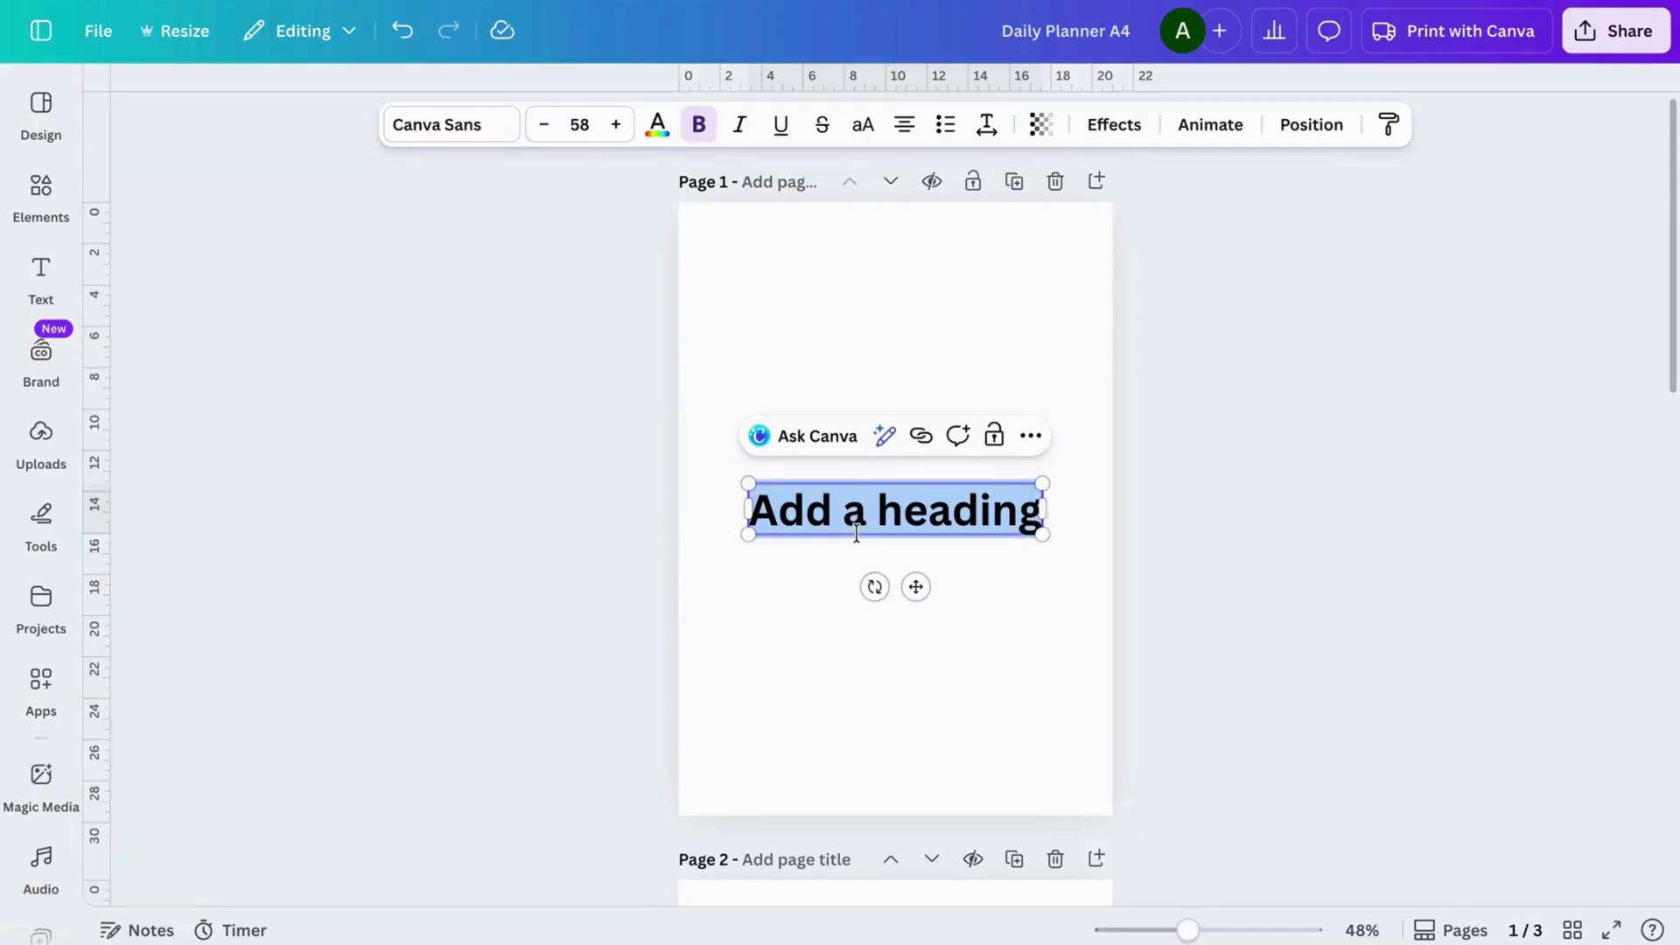
type("Monday")
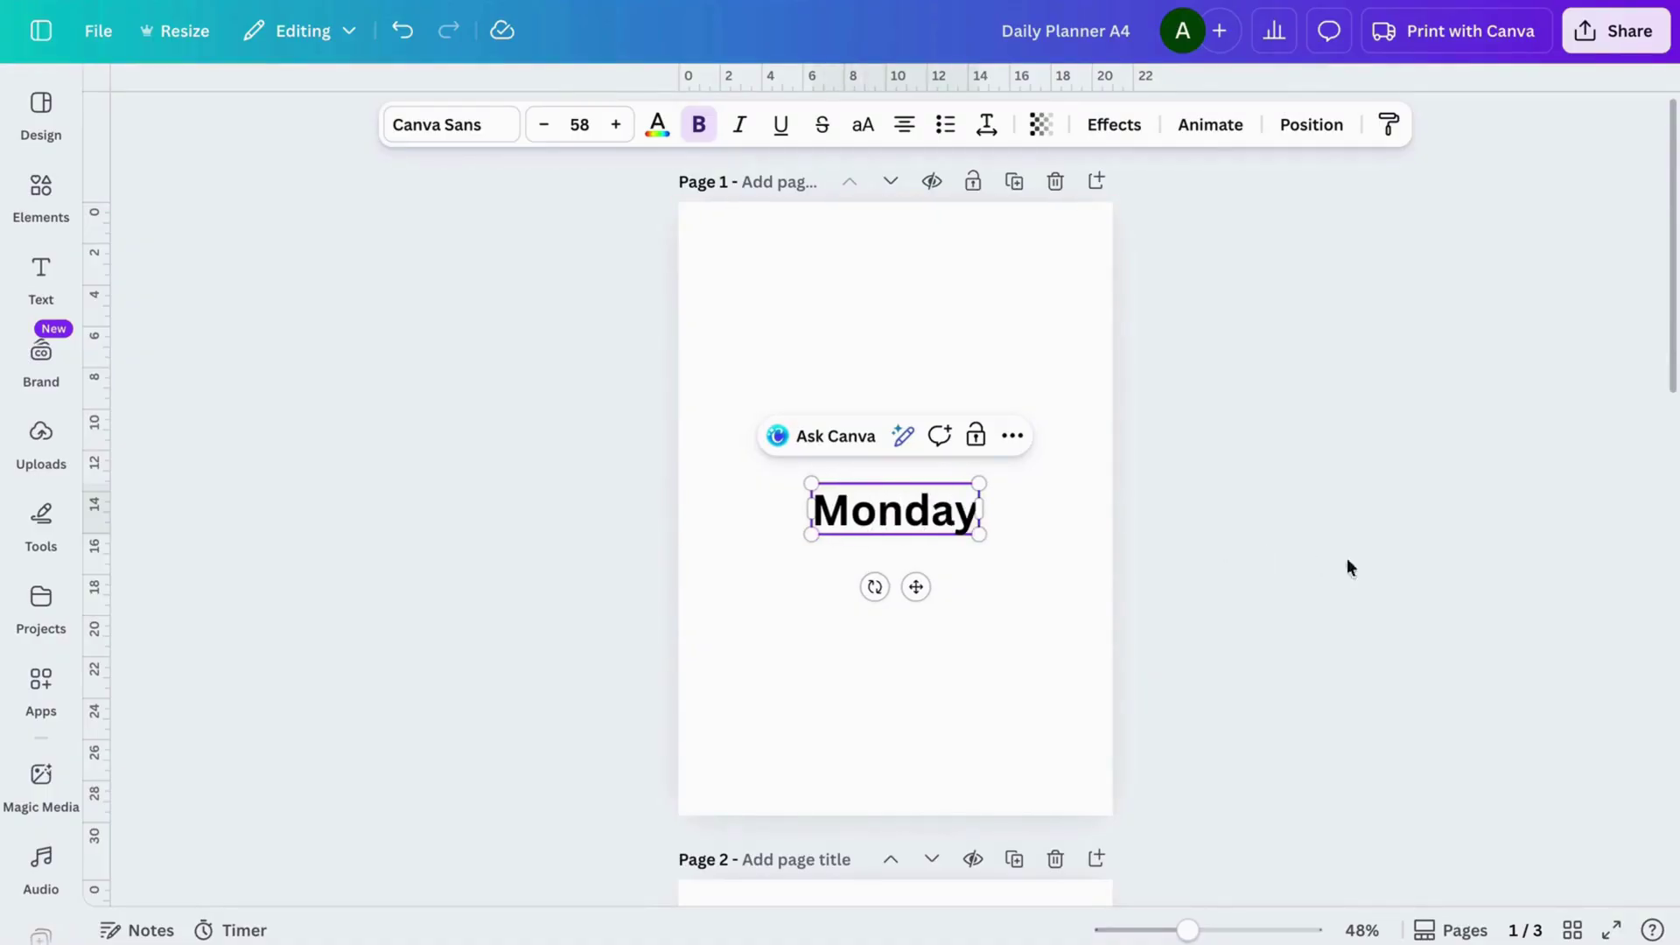
left_click(1393, 564)
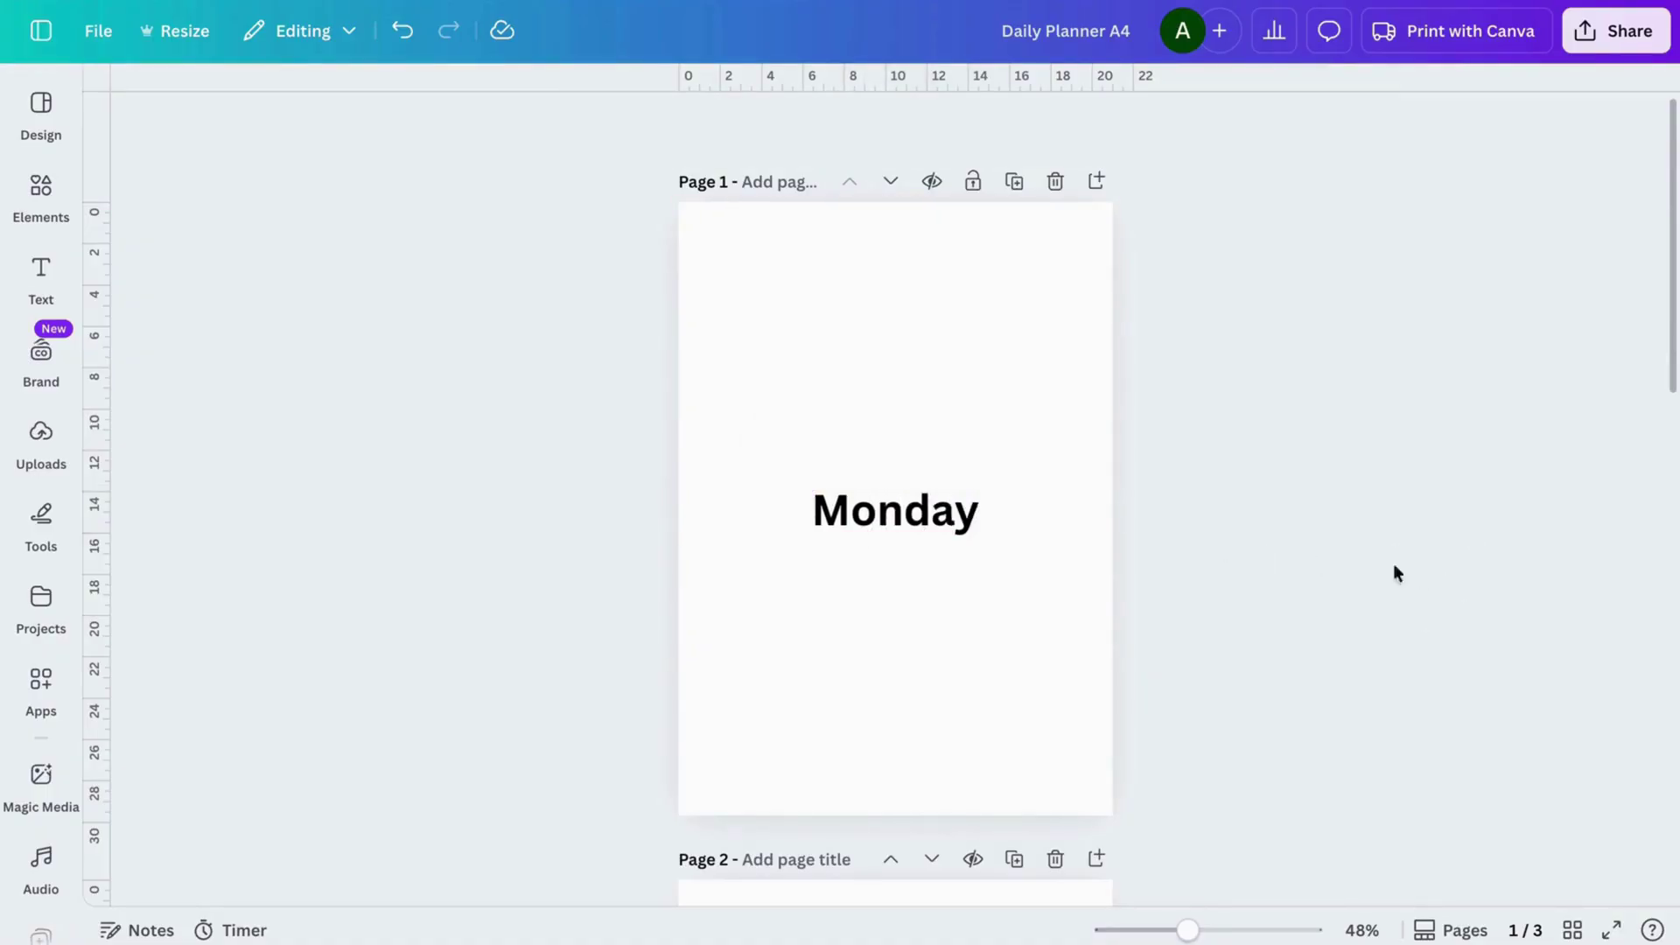
- Move the Monday heading to the upper-left corner of page 1 and make its text uppercase
left_click(982, 519)
left_click_drag(915, 514, 758, 256)
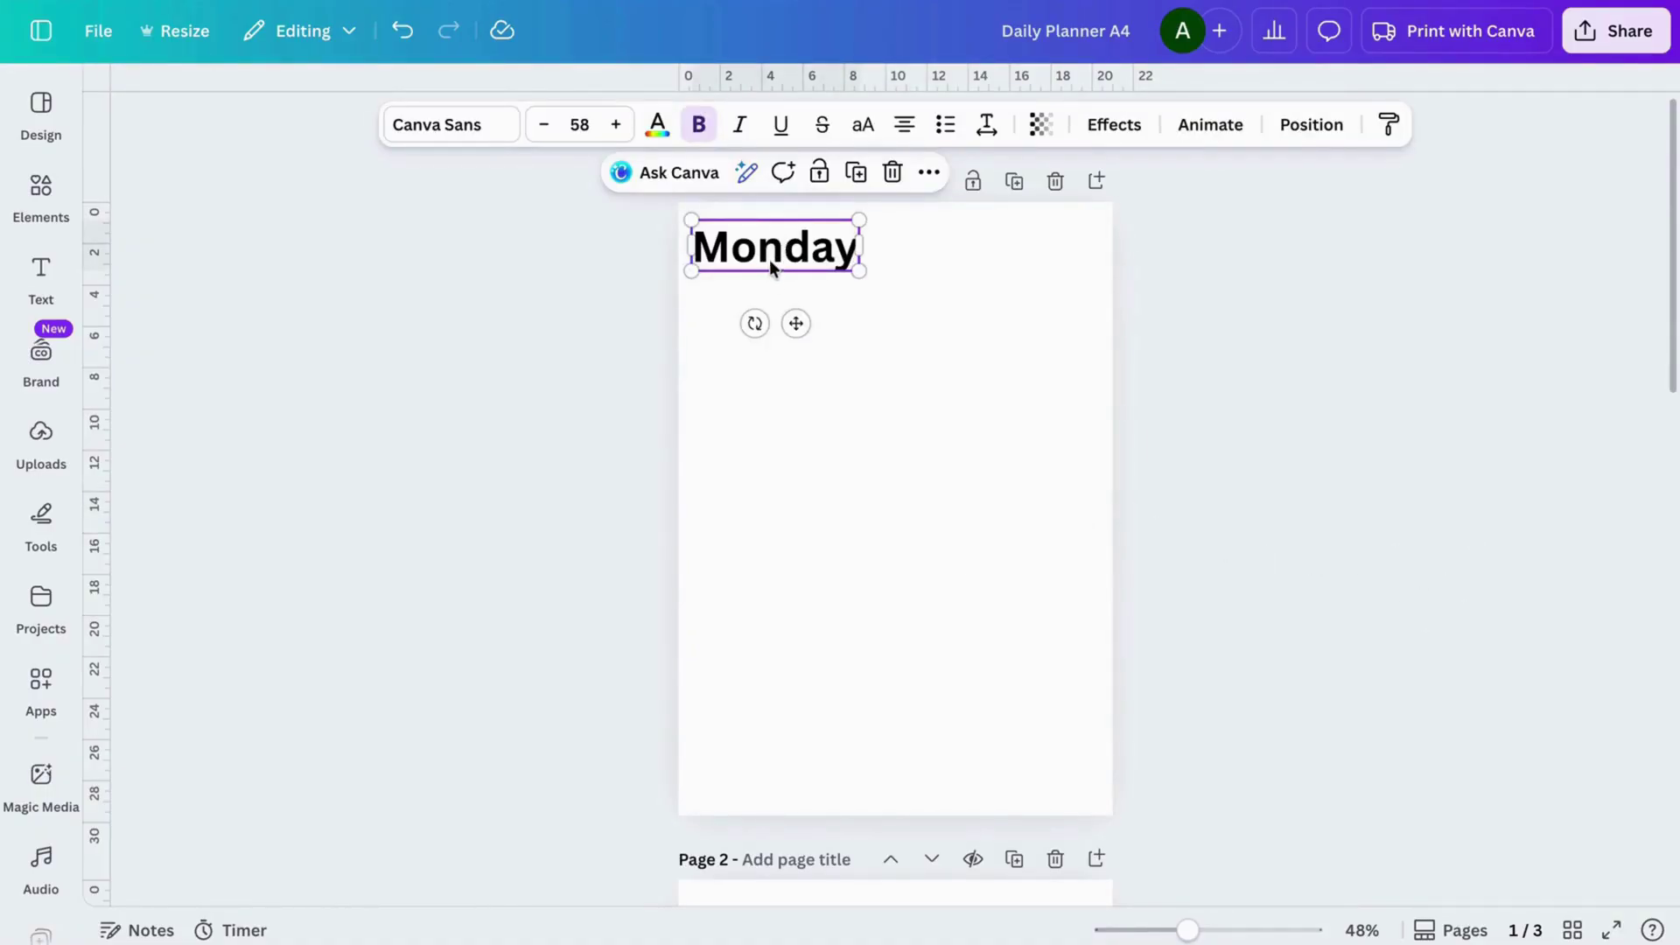
left_click(864, 129)
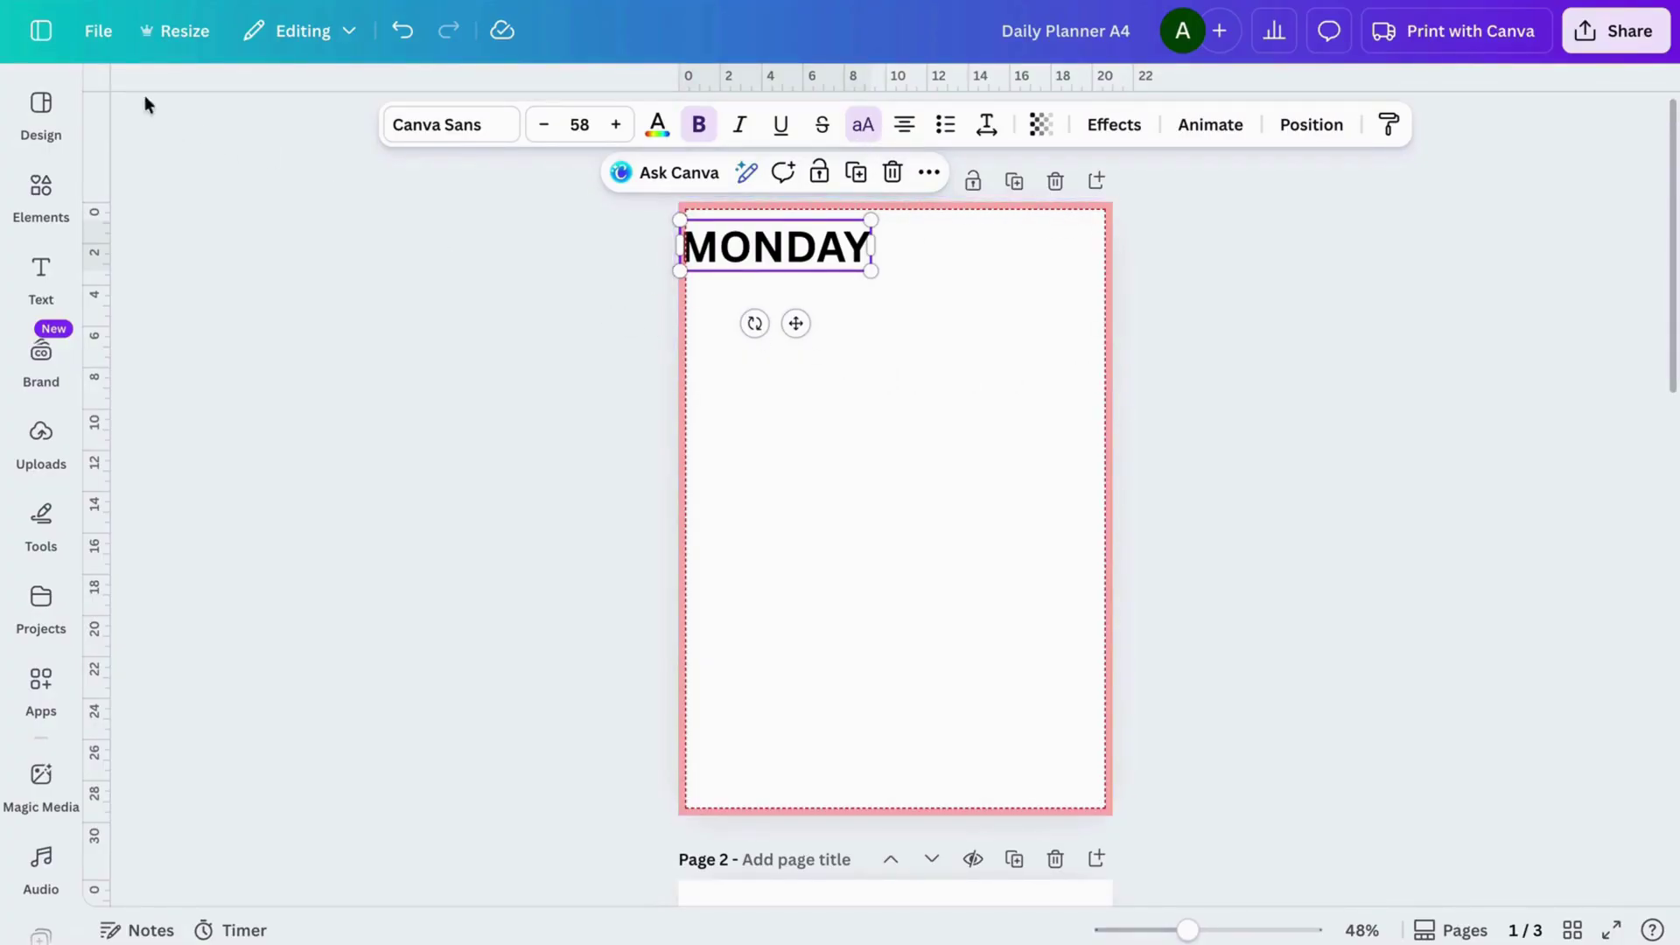
- Turn off danger zone detection for the design
left_click(98, 33)
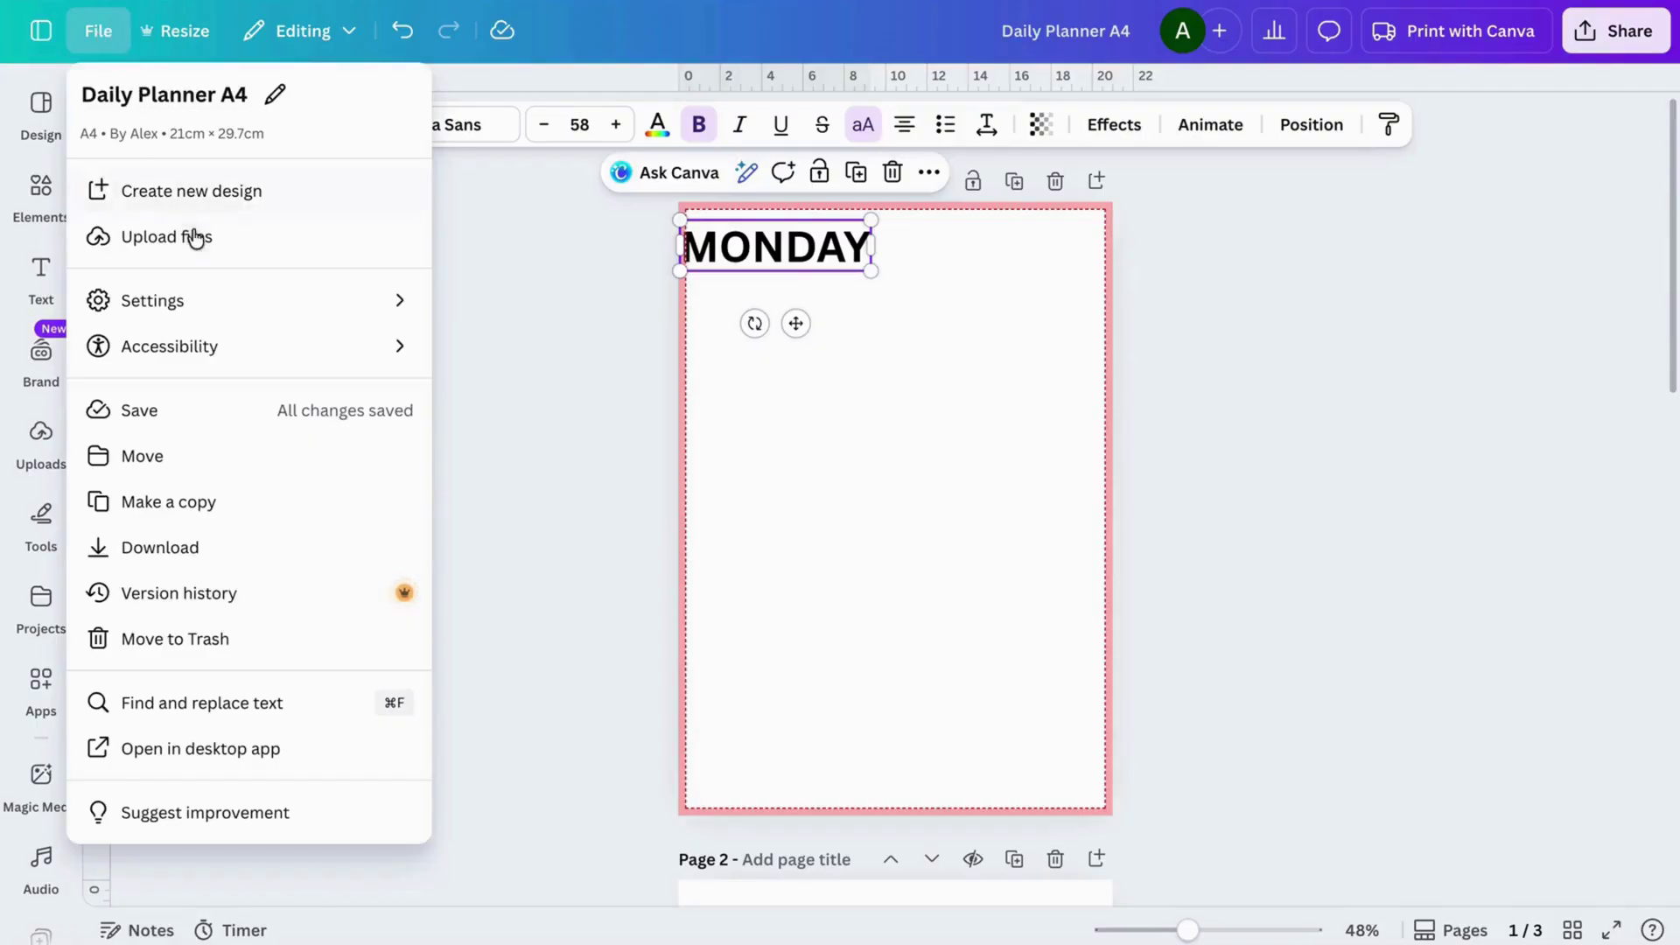
mouse_move(176, 300)
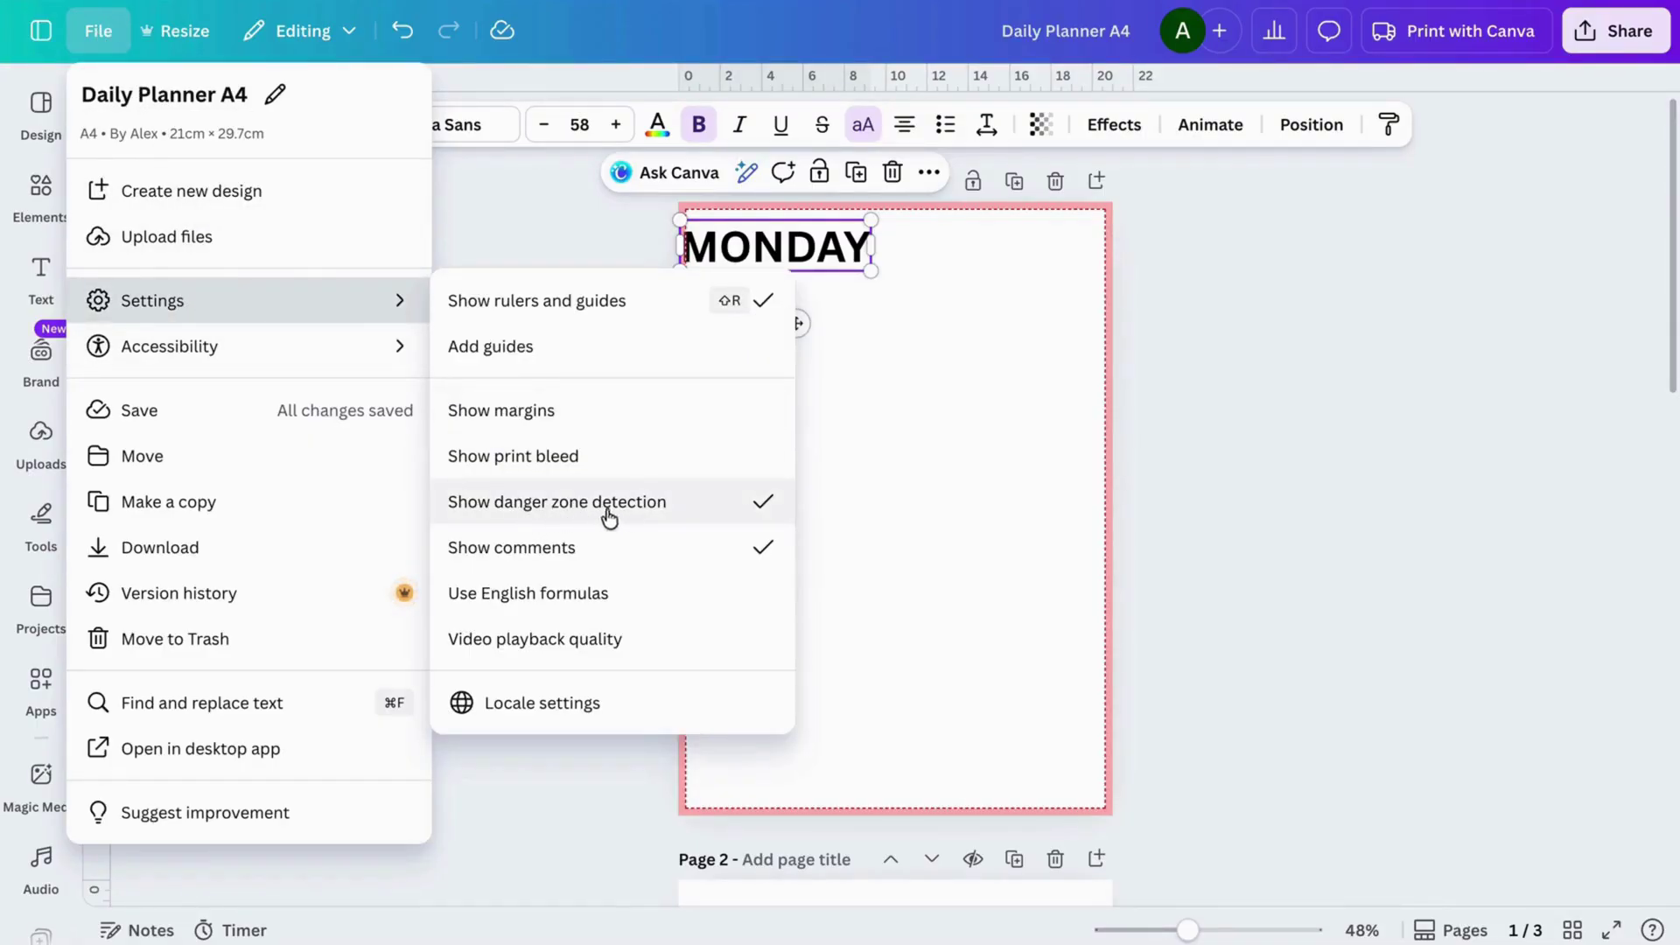
left_click(652, 507)
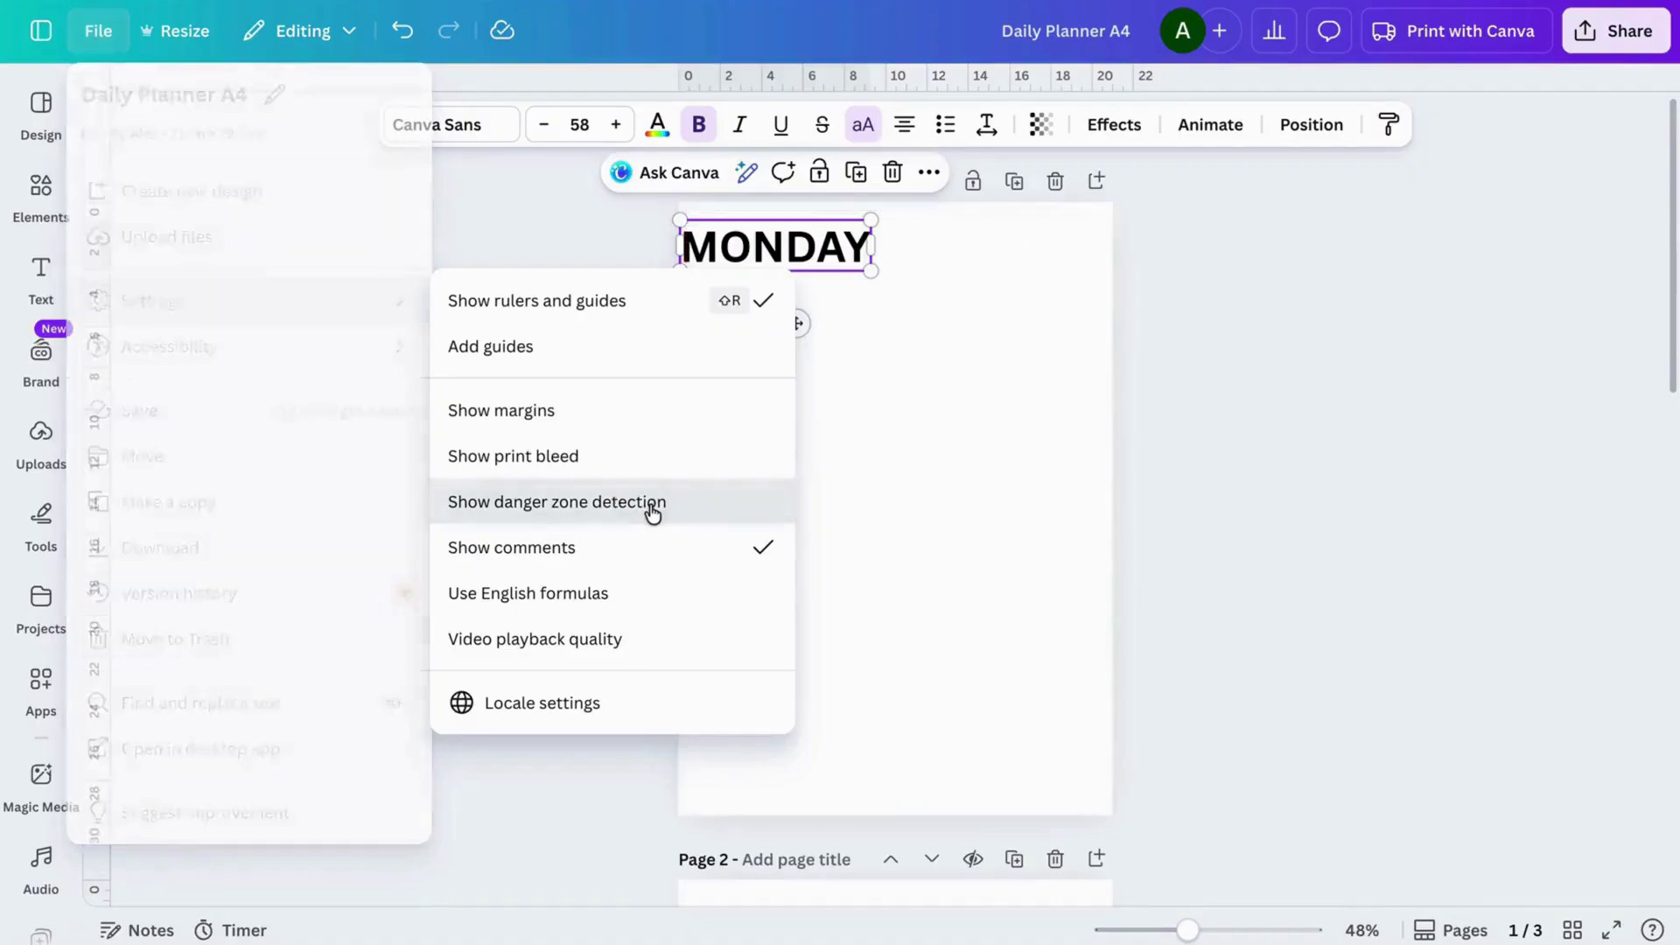
- Turn on danger zone detection and shift the MONDAY heading slightly right, clear of the page's left danger zone
left_click(97, 31)
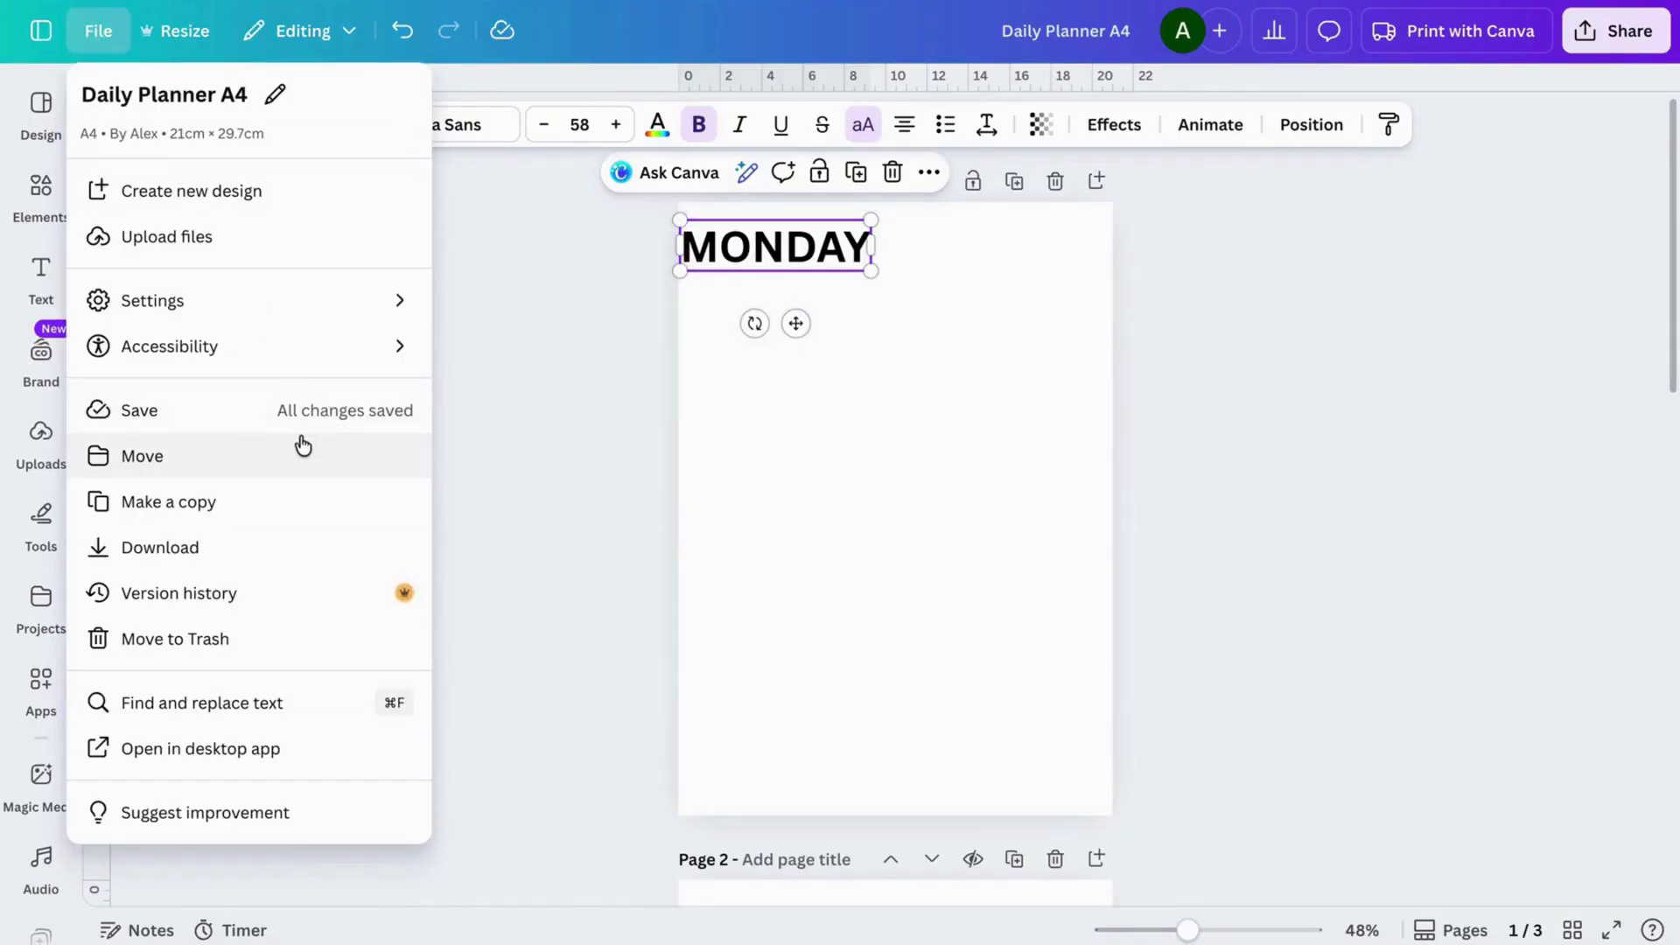
mouse_move(356, 292)
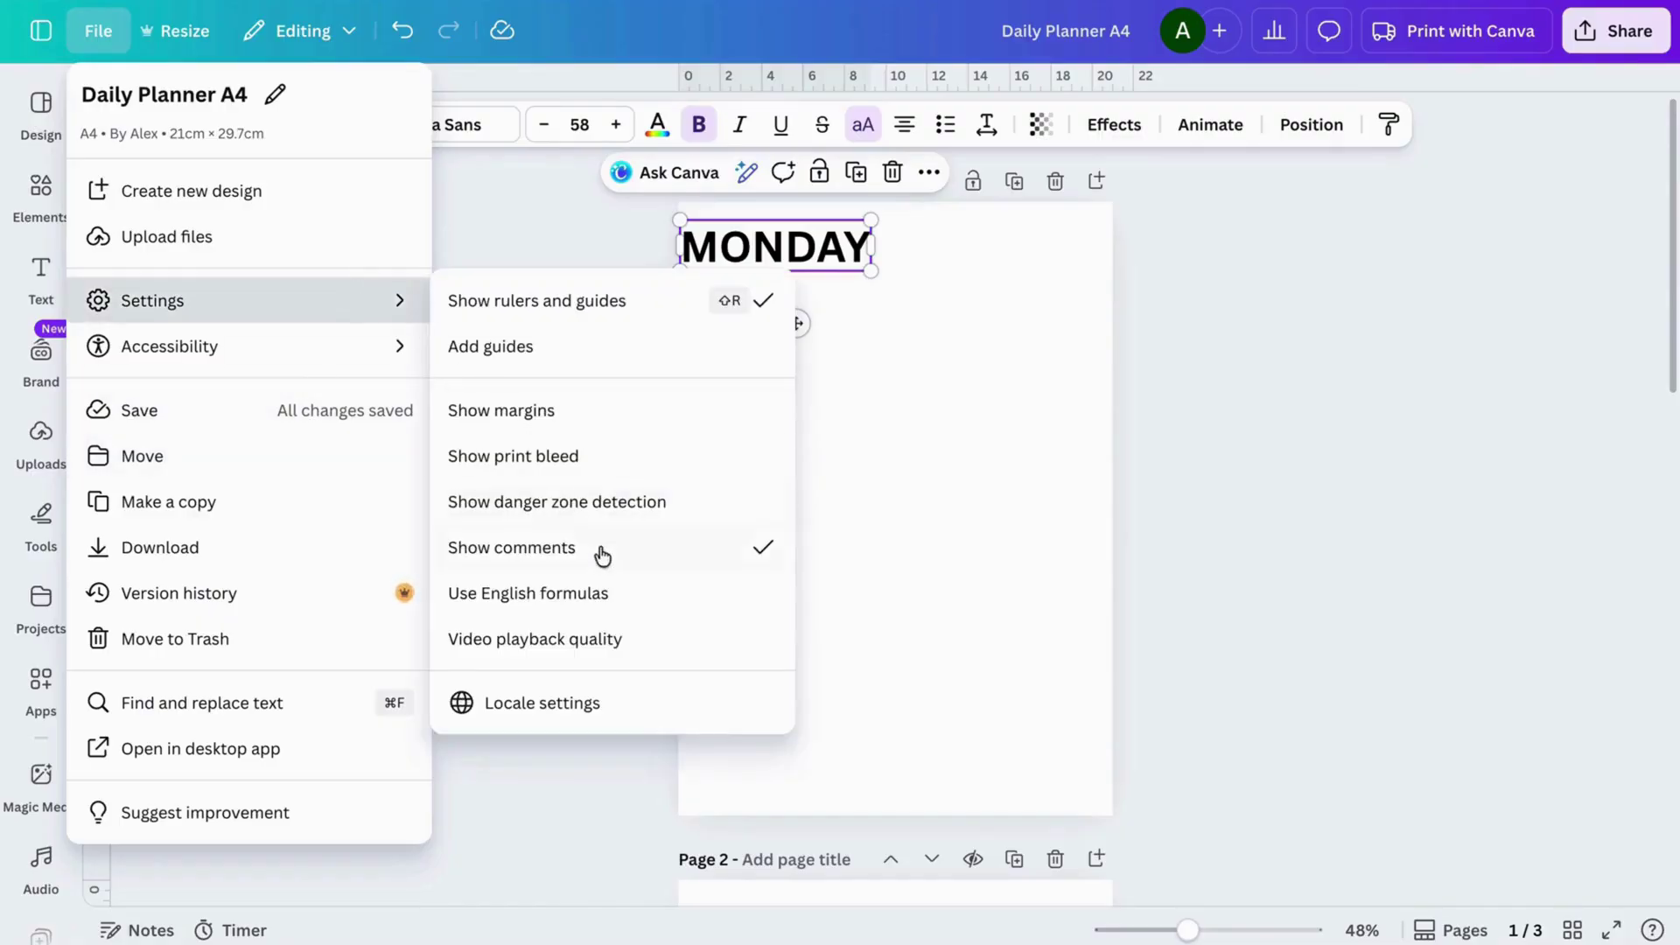
left_click(616, 508)
left_click(943, 471)
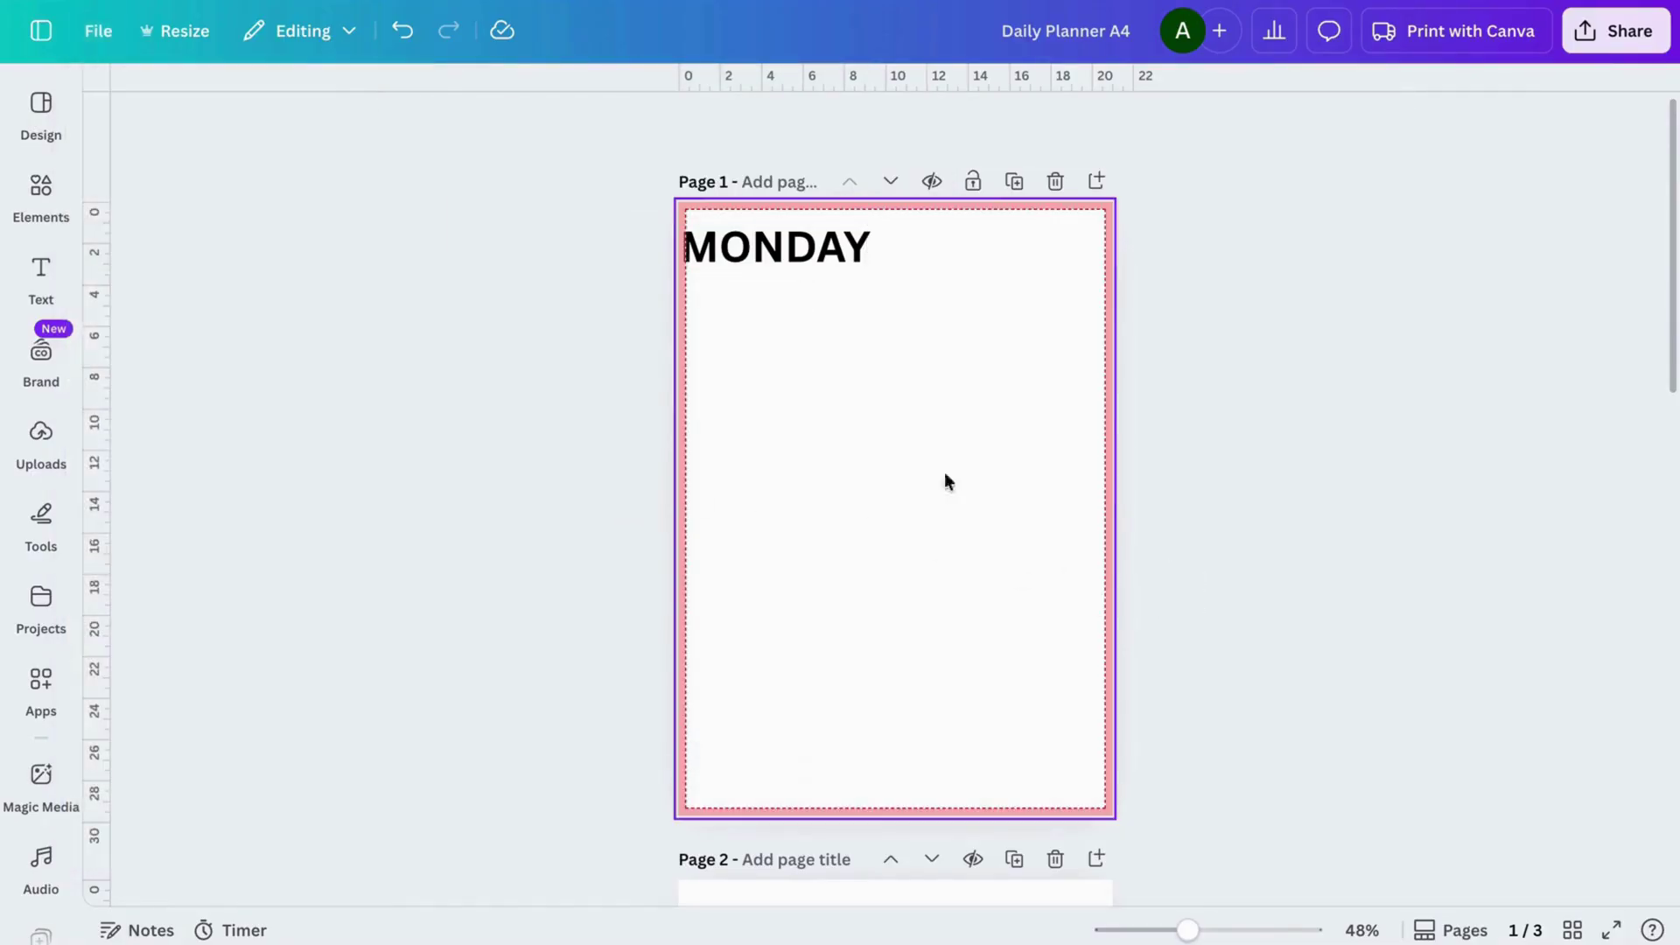
left_click_drag(798, 251, 812, 245)
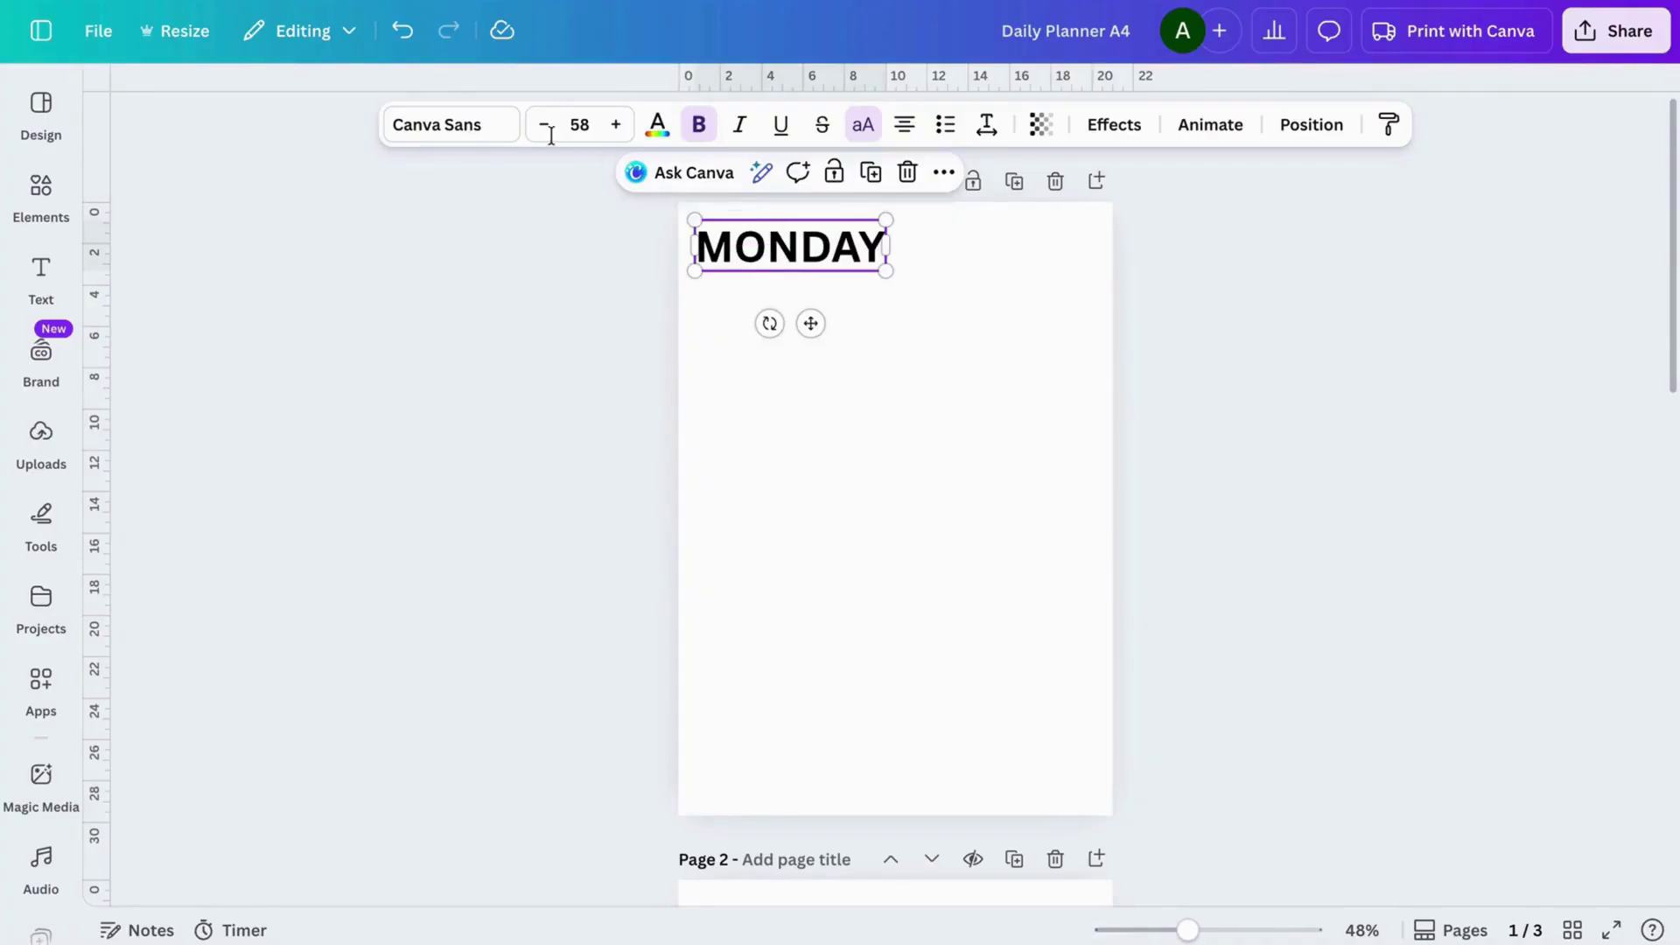
- Change the MONDAY heading's font to Glacial Indifference
left_click(470, 128)
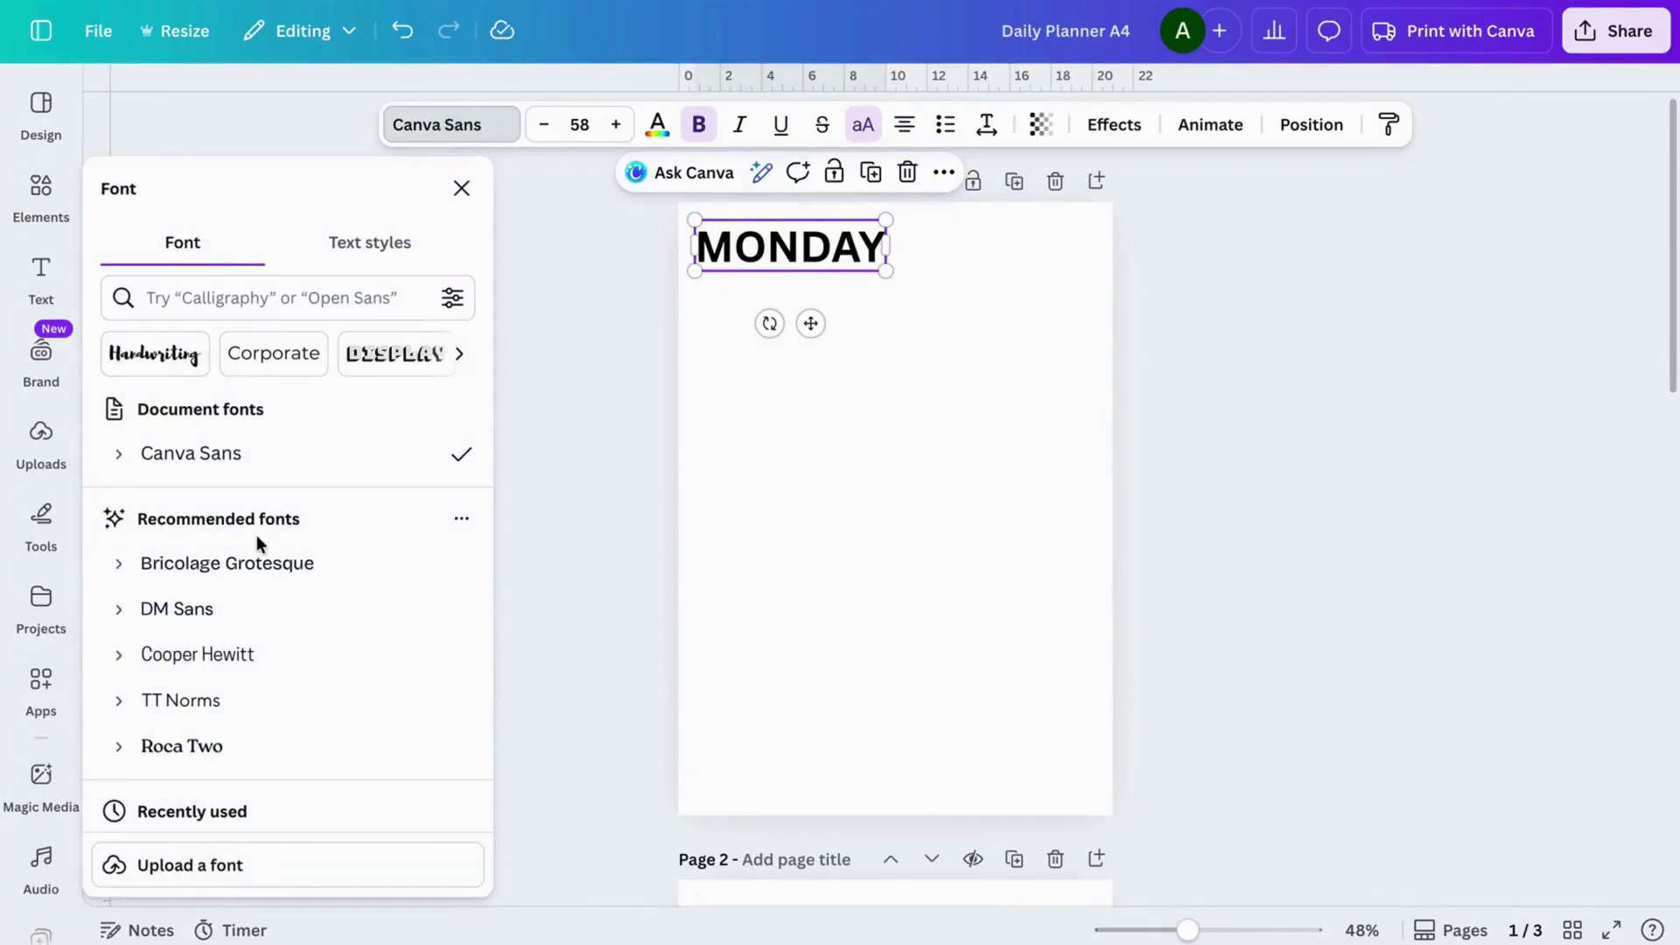
scroll(255, 535, "down", 5)
scroll(259, 547, "down", 4)
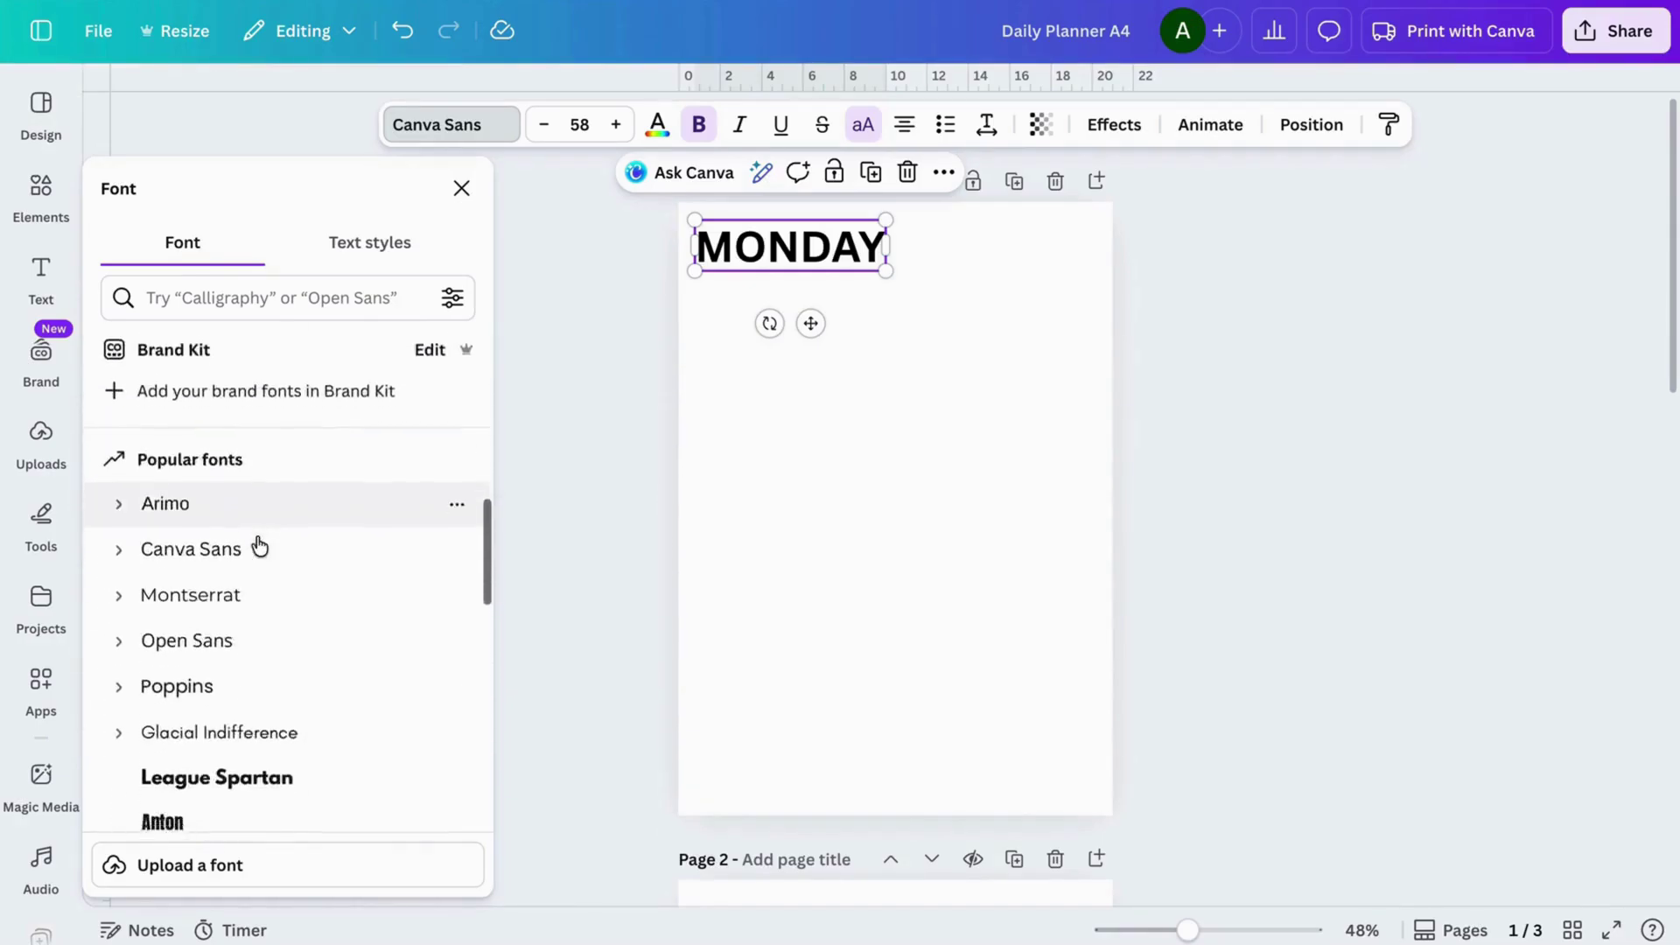
left_click(219, 574)
left_click(214, 674)
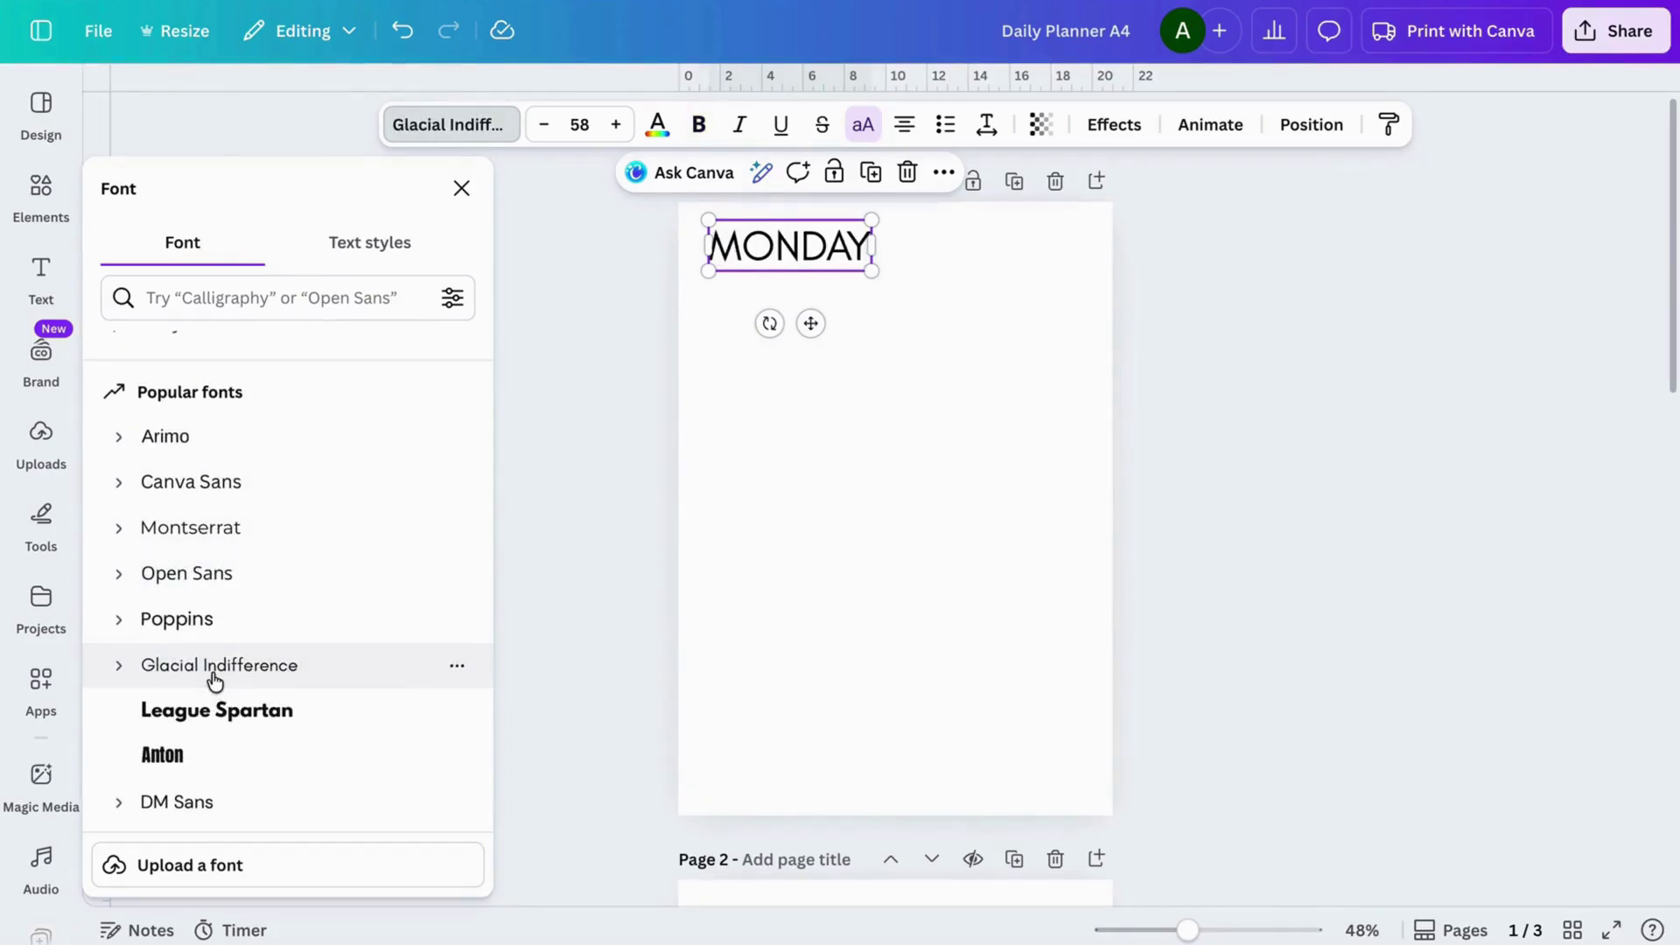
scroll(214, 681, "down", 3)
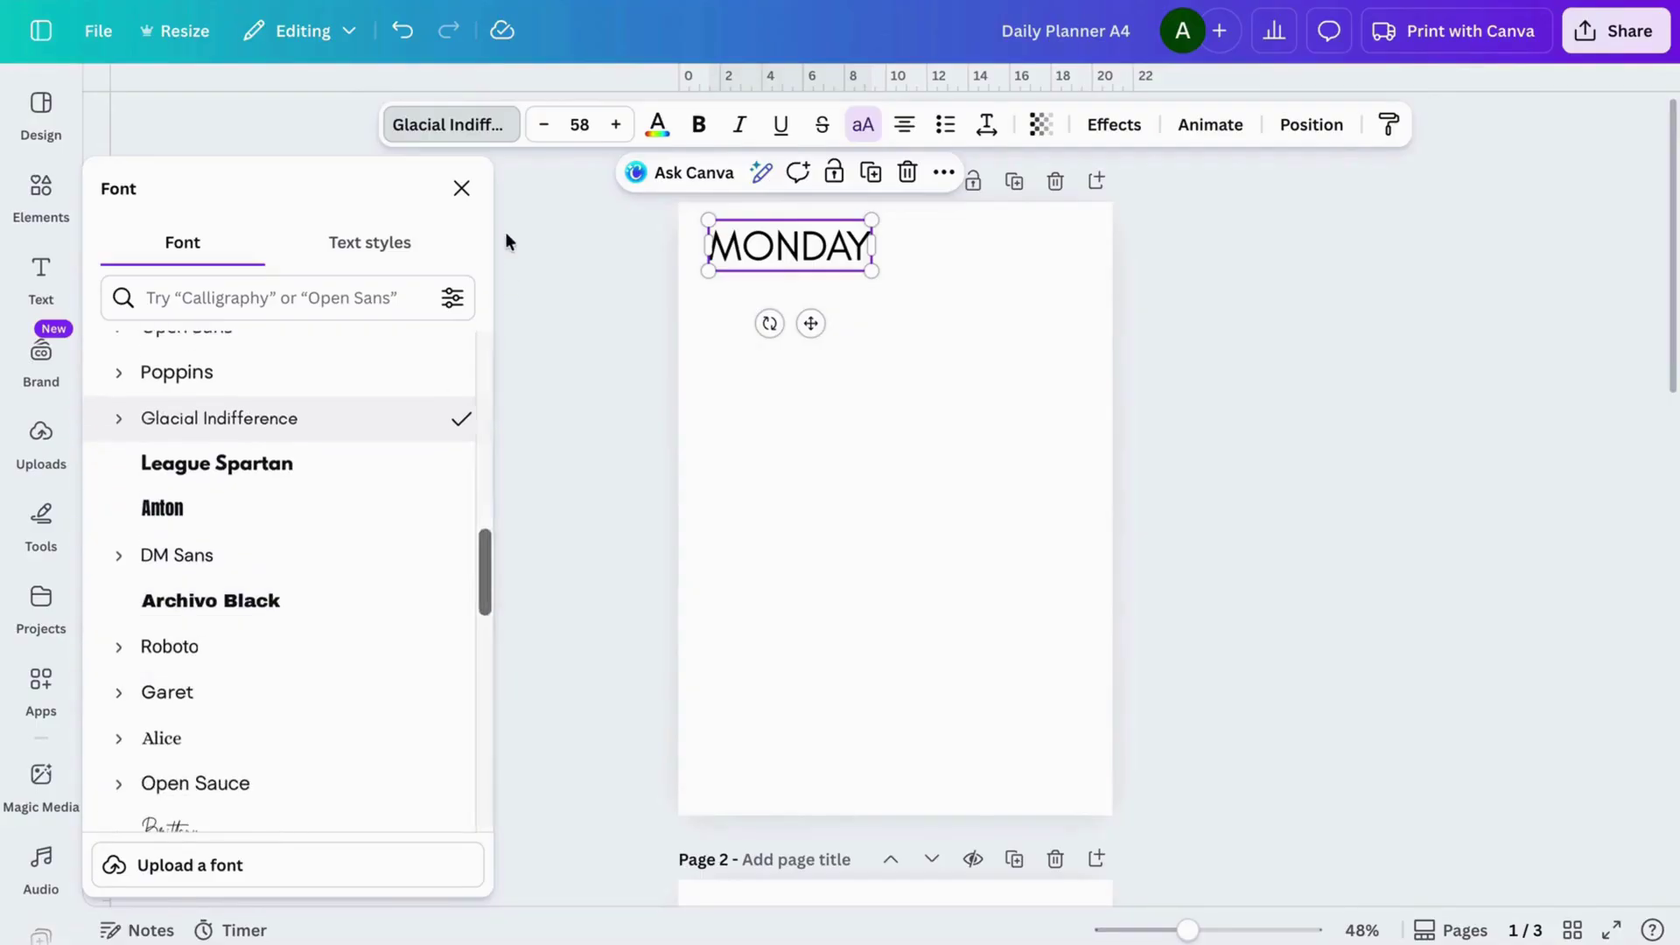
- Set the MONDAY heading's font size to 40 and move it back towards the page's upper-left corner
left_click(580, 125)
left_click(551, 414)
left_click(580, 125)
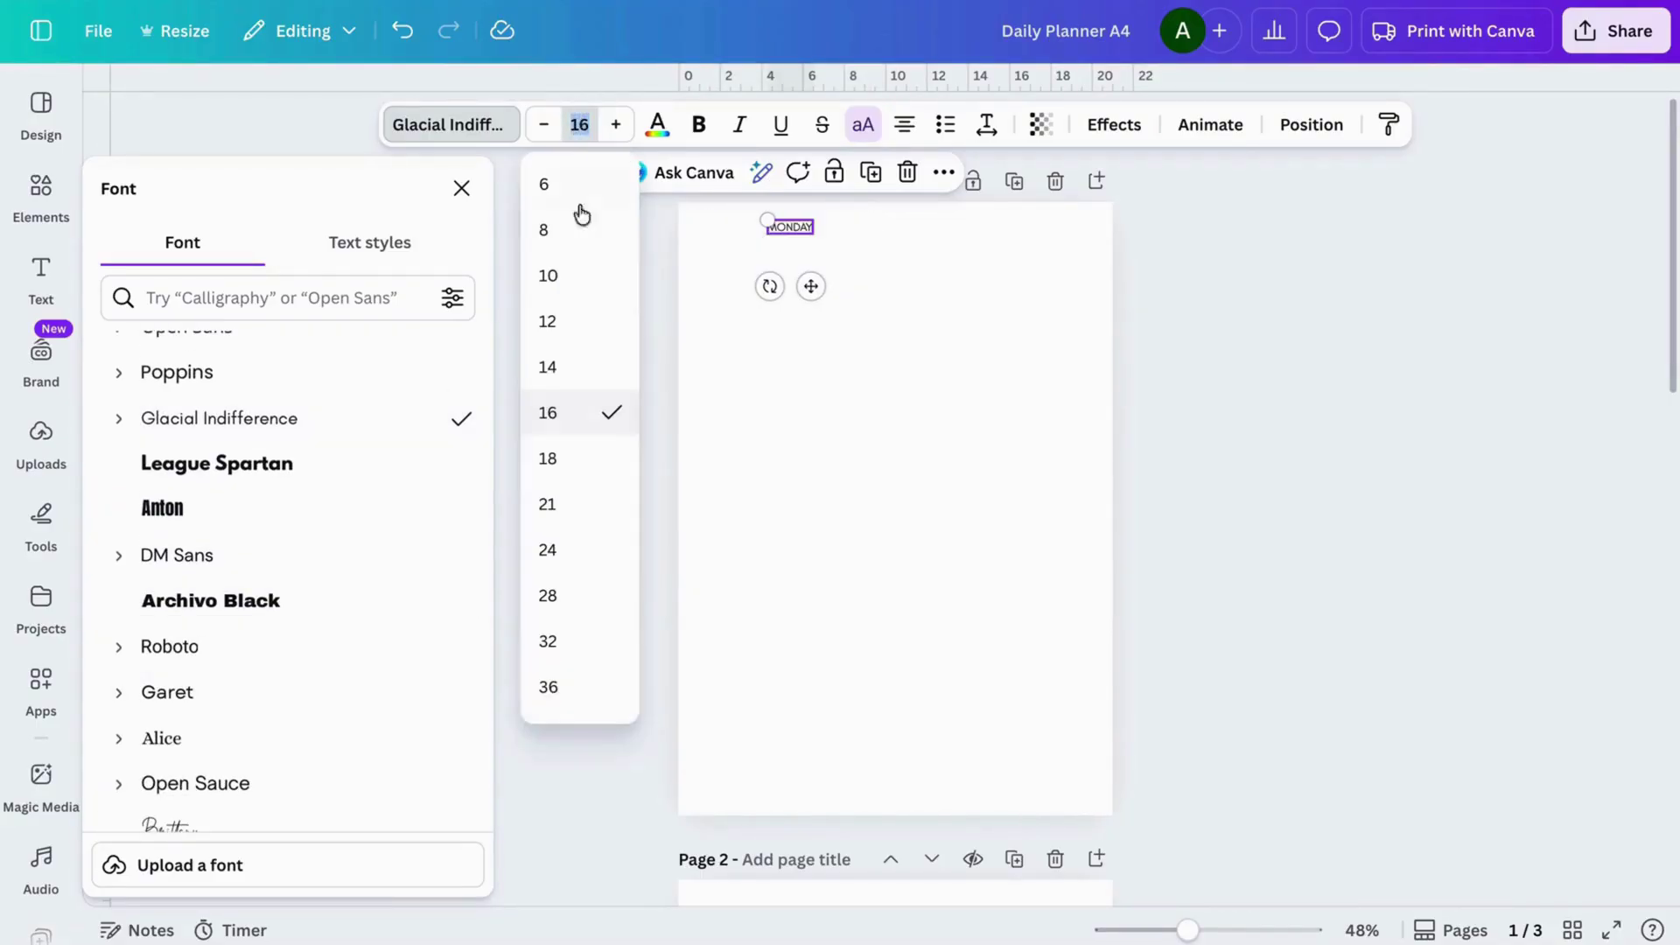
left_click(549, 687)
left_click(580, 125)
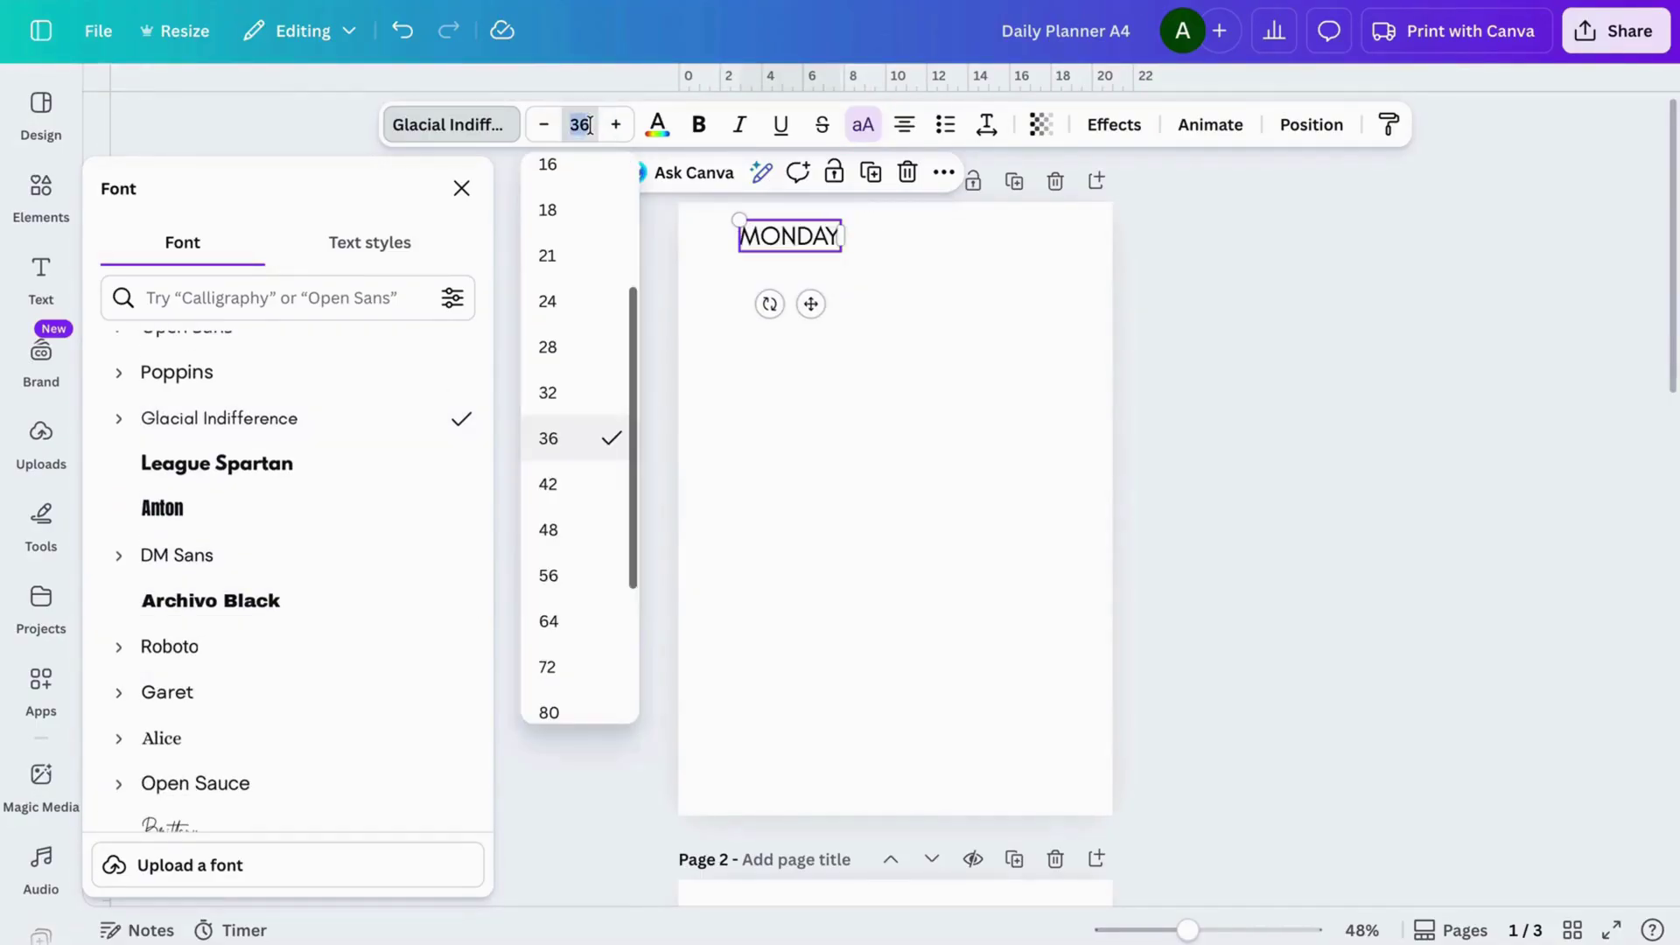
type("40")
key("Return")
left_click_drag(811, 308, 771, 307)
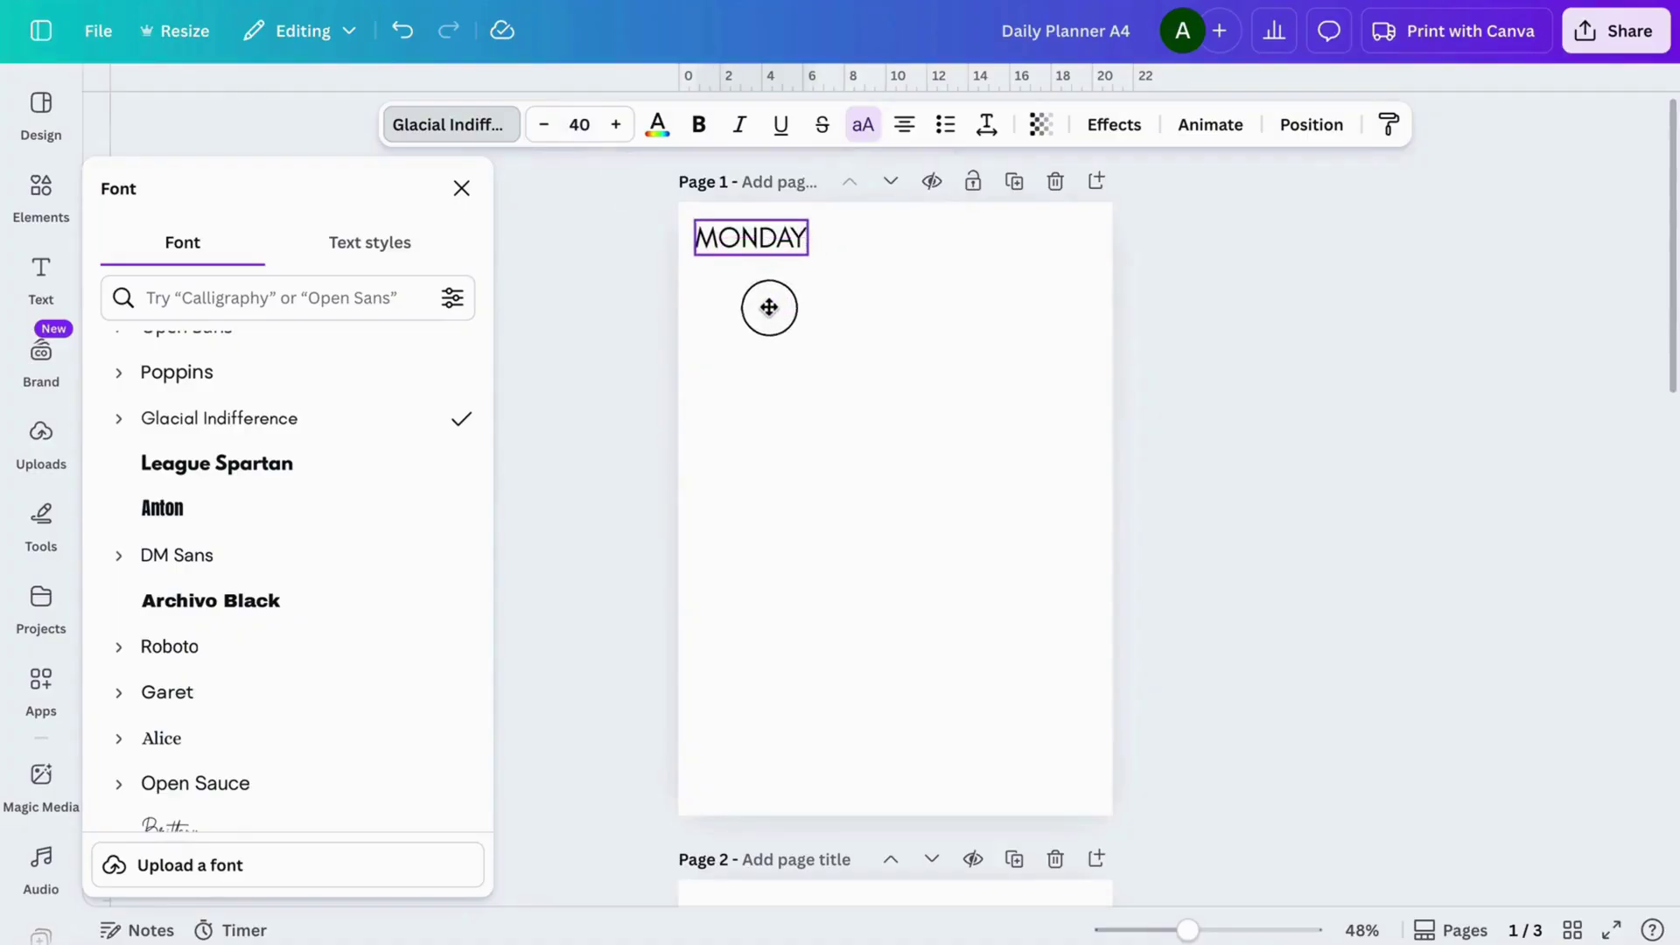
left_click(915, 384)
- Duplicate the MONDAY heading, place the copy in the upper-right area of page 1 and change its text to "DATE:"
left_click(752, 241)
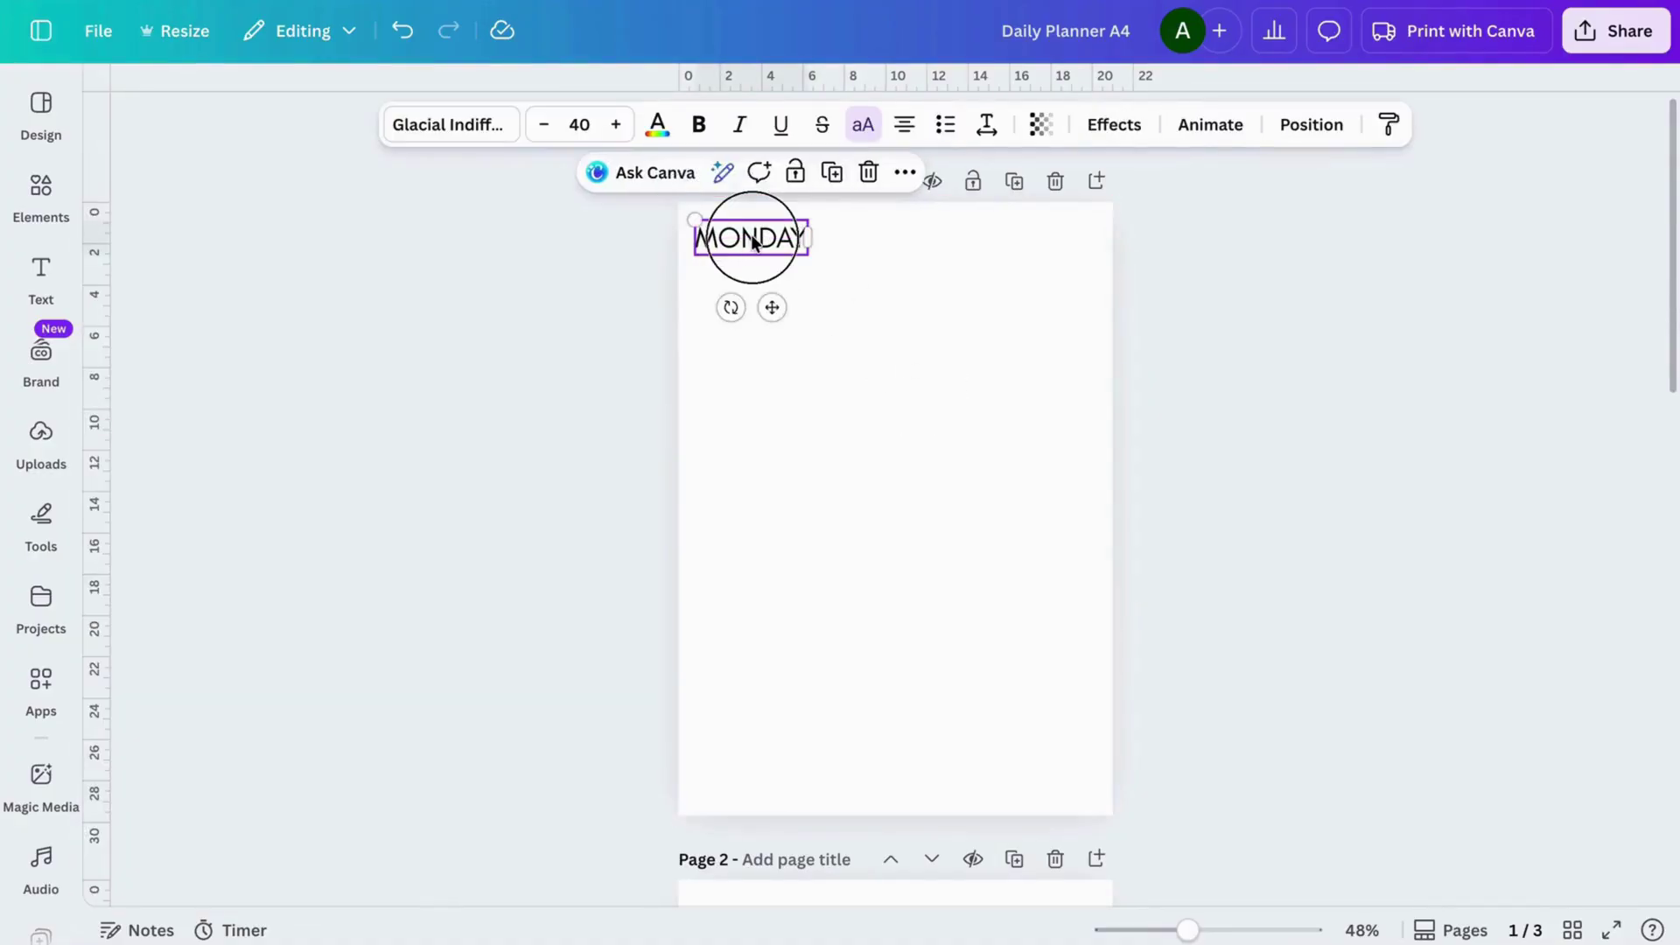
left_click(832, 173)
left_click_drag(779, 314, 983, 329)
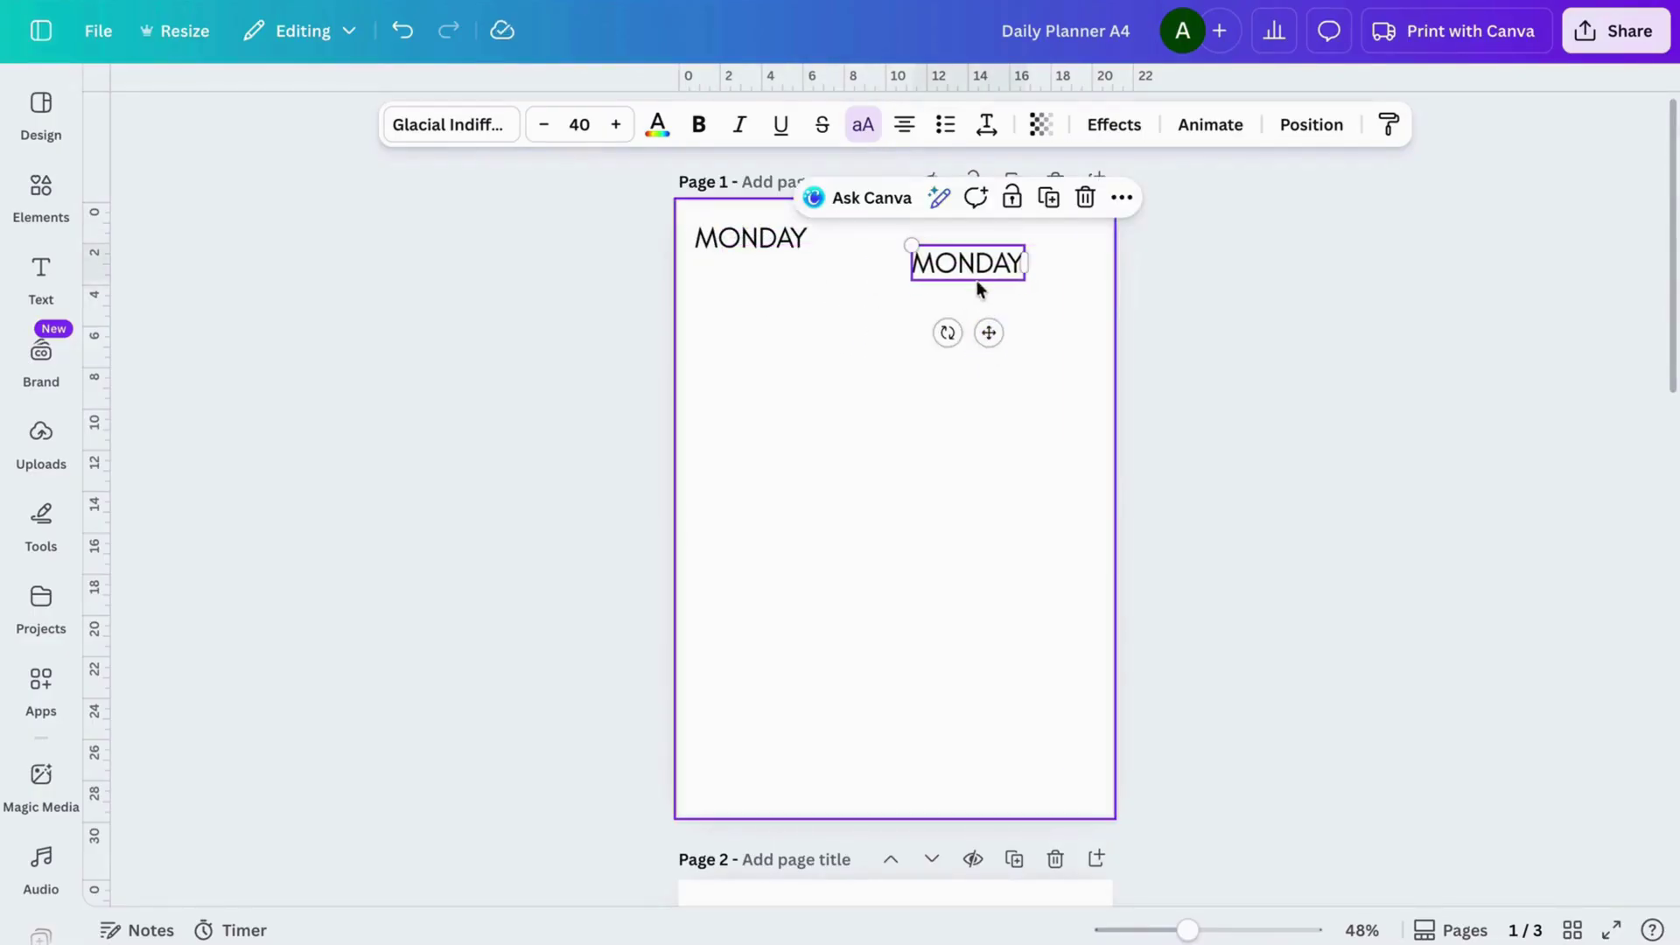
double_click(976, 271)
type("DATE:")
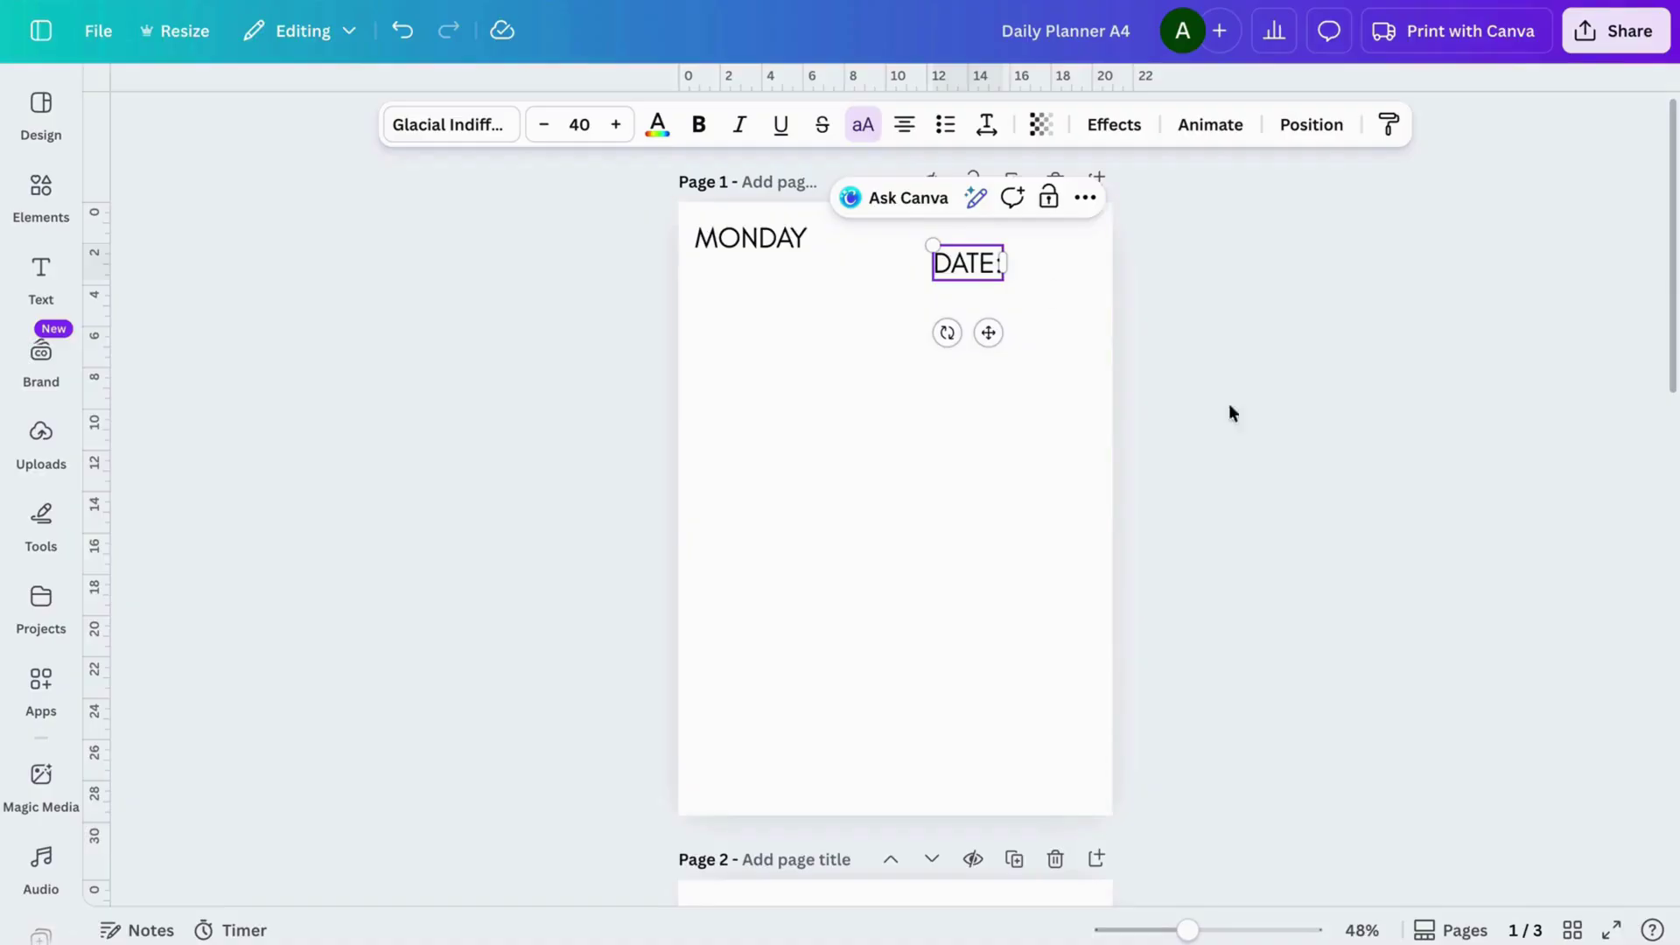
left_click(1322, 466)
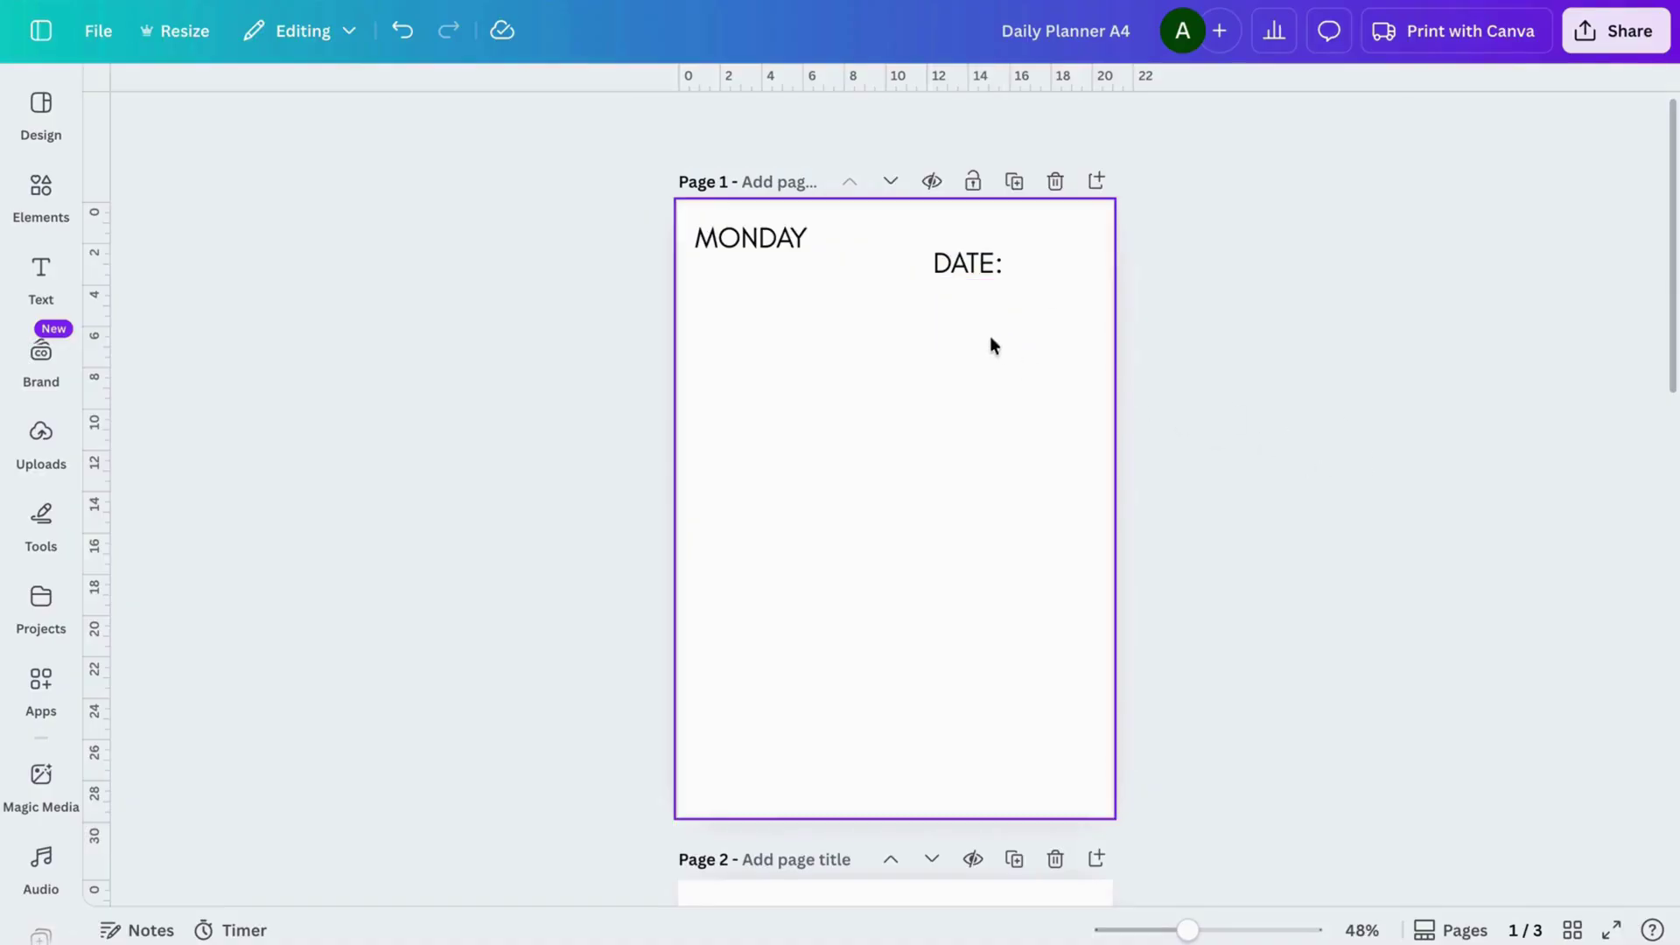
- Duplicate the DATE: text below MONDAY, change the copy to "SCHEDULE" and widen its box to fit one line
left_click(962, 265)
left_click(1048, 197)
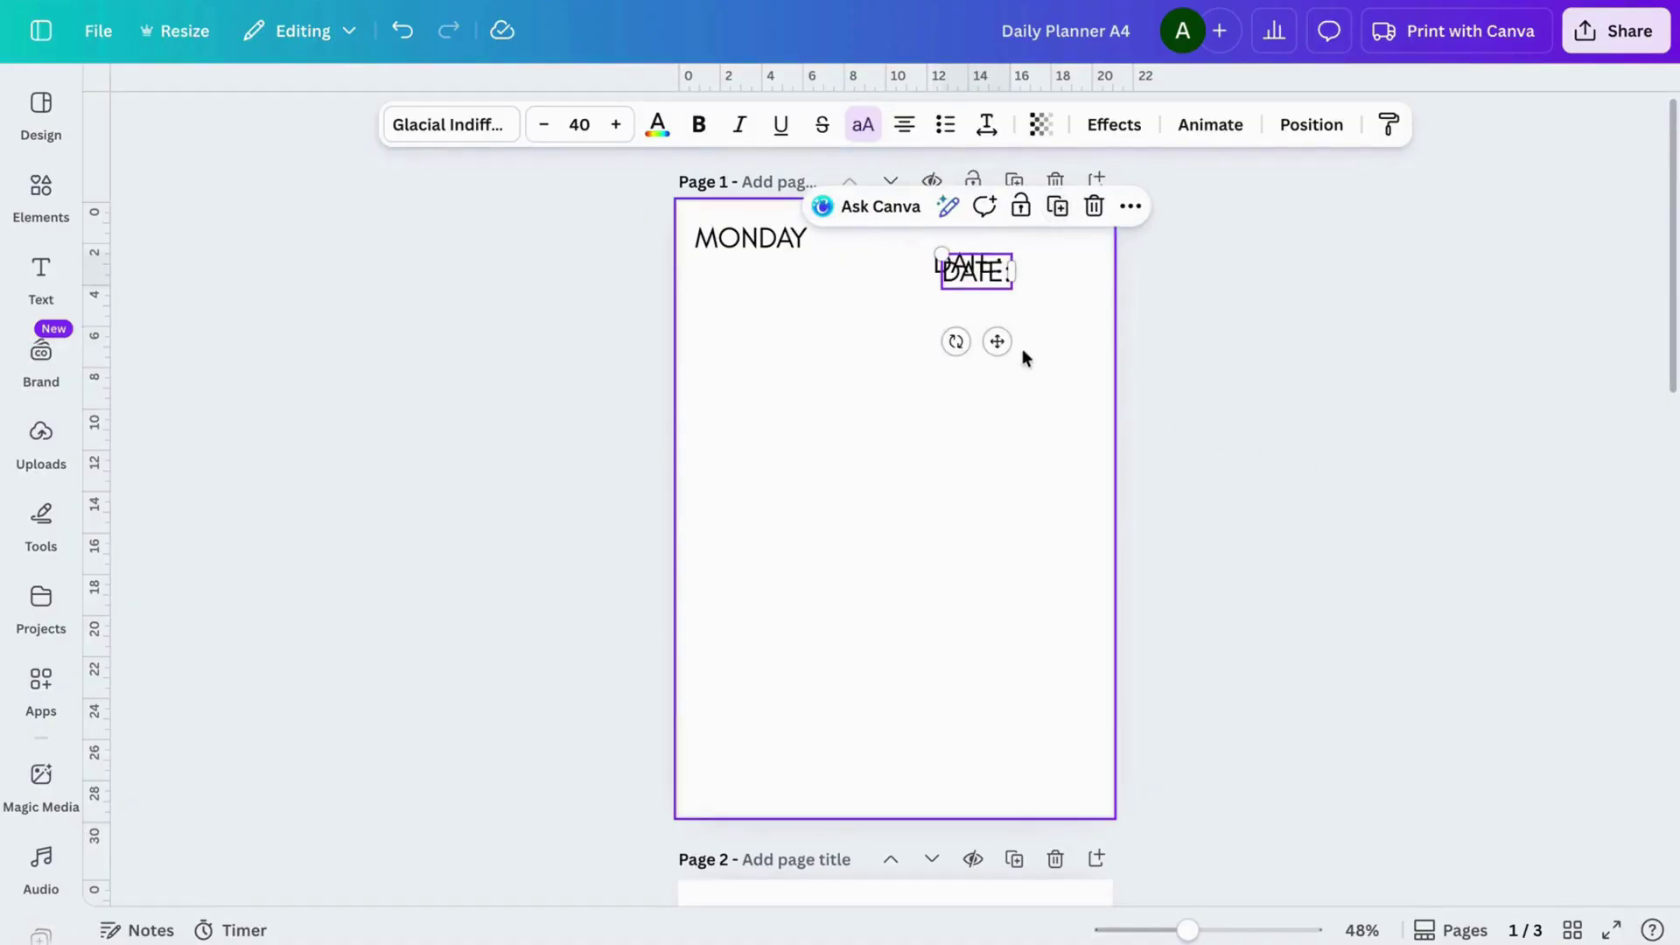
left_click_drag(998, 341, 748, 401)
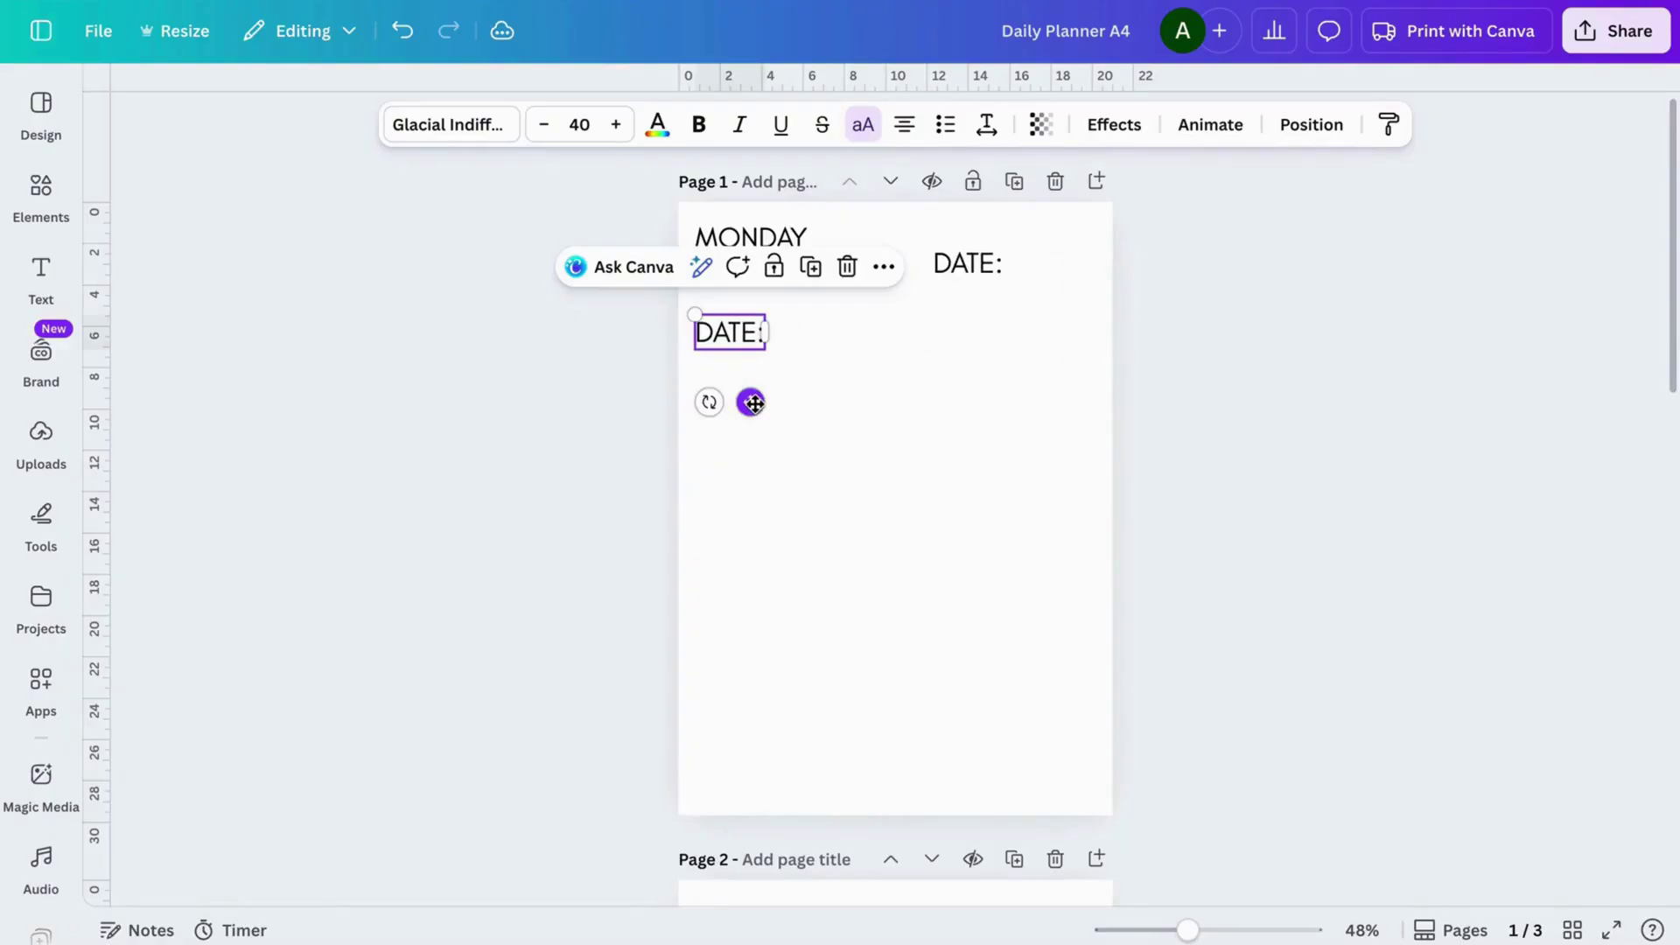
double_click(735, 348)
type("SC")
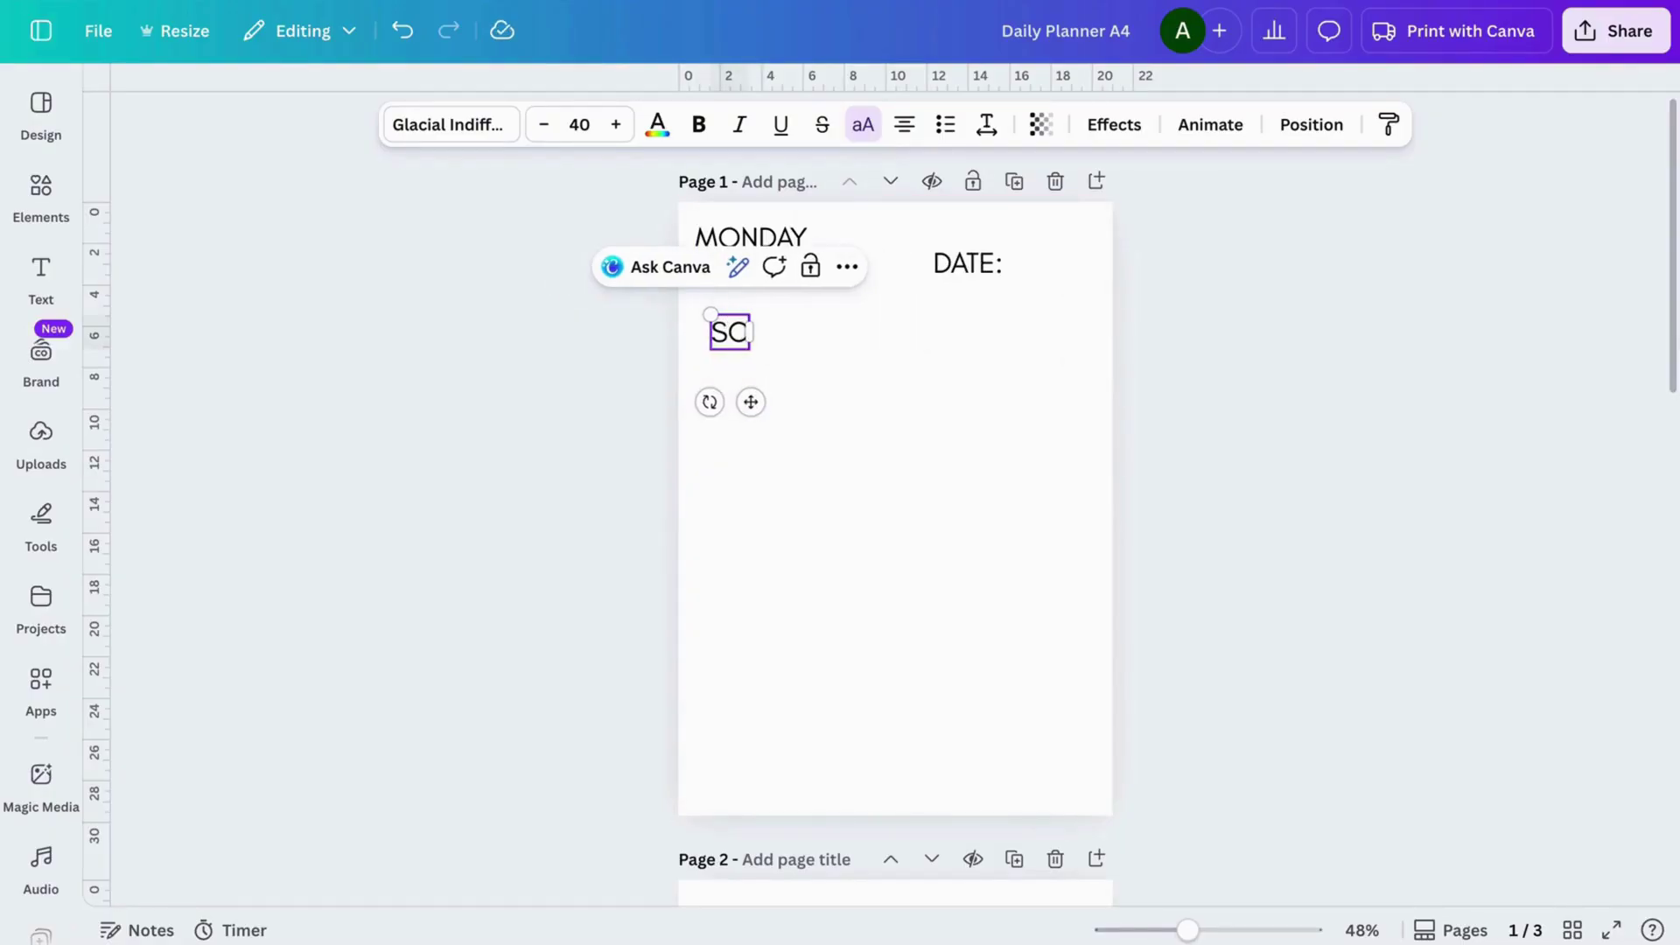
type("HEDULE")
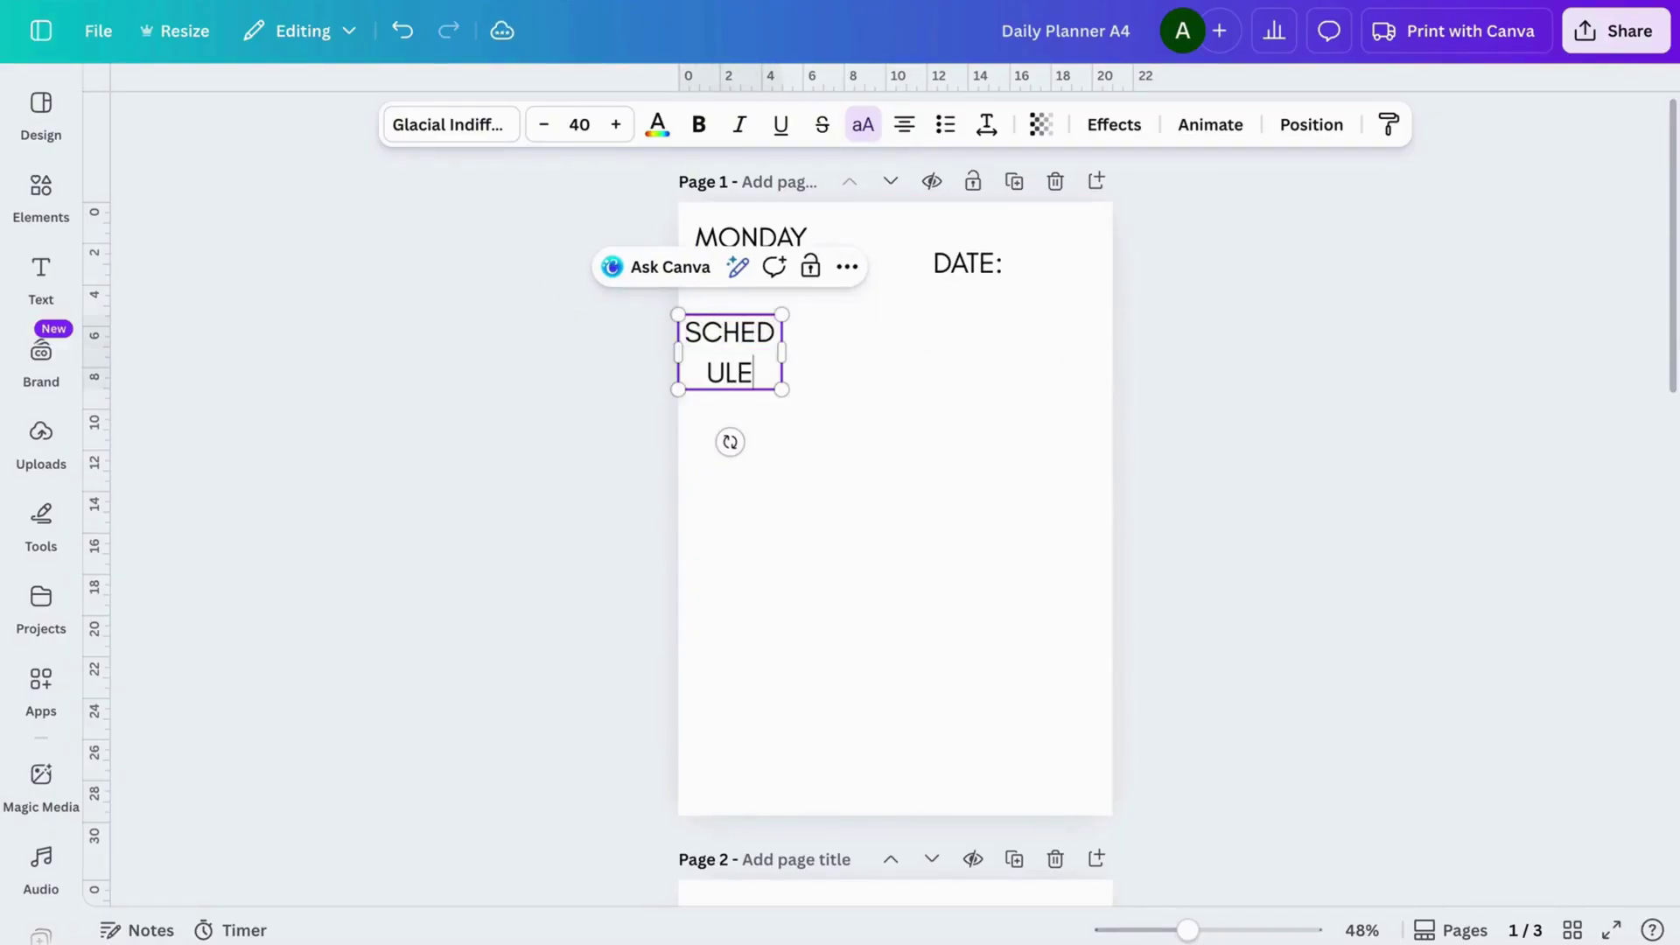
left_click_drag(782, 352, 829, 356)
left_click(886, 451)
- Duplicate the SCHEDULE heading to the right on the same row and change the copy's text to "PRIORITIES"
left_click(771, 341)
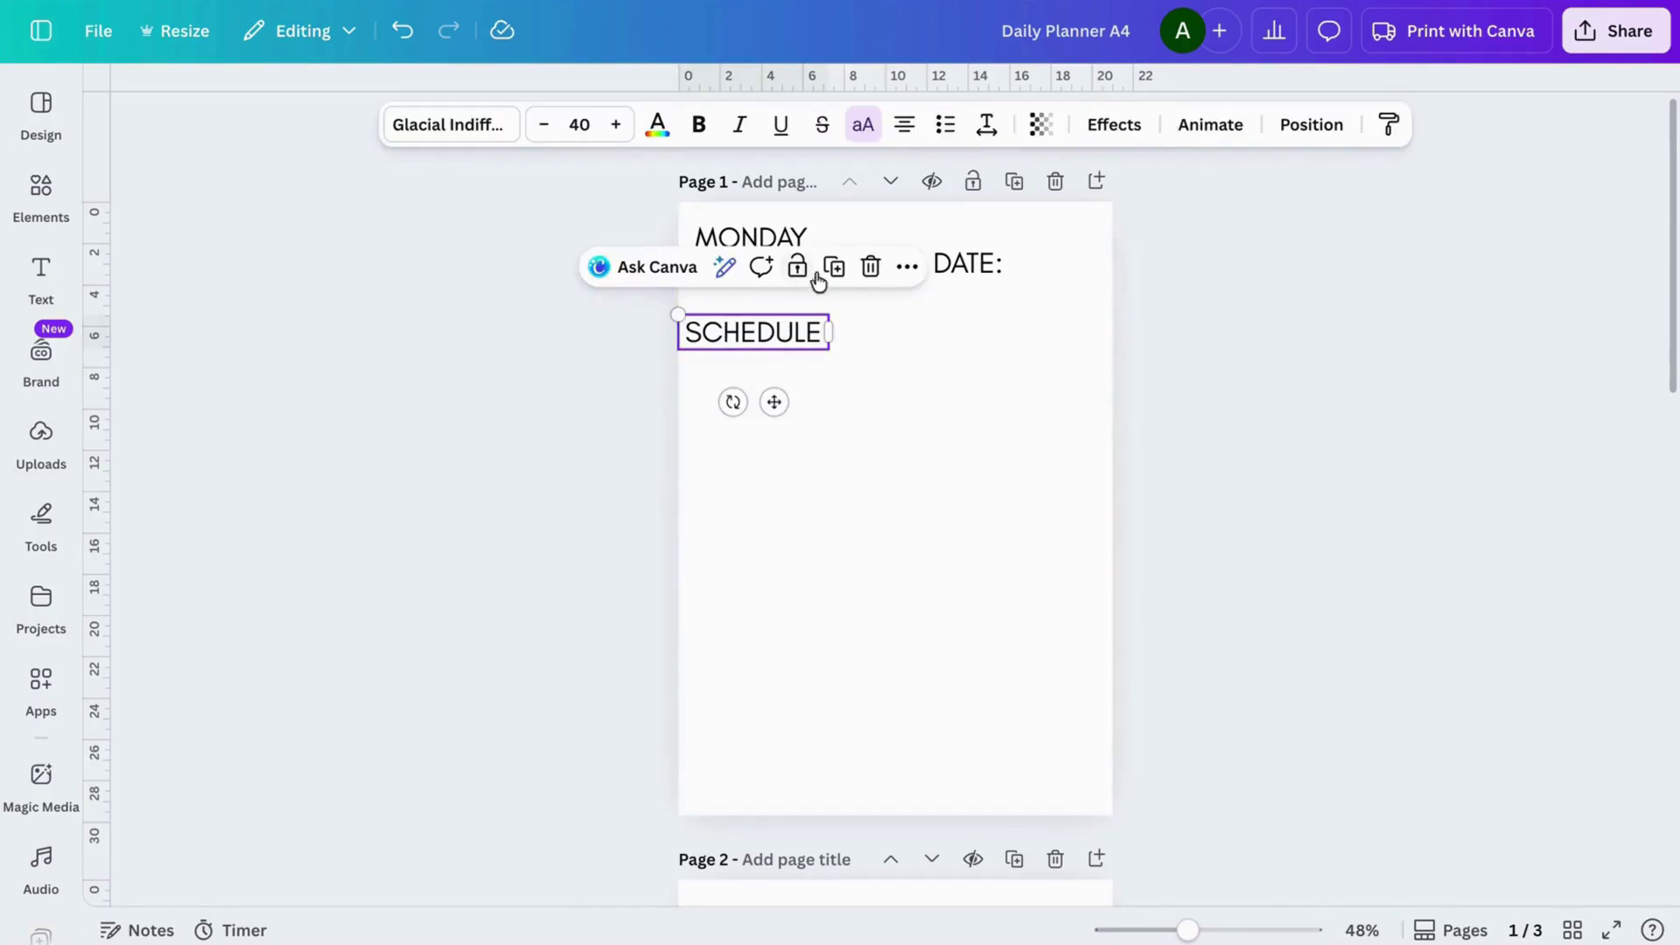
left_click(842, 277)
left_click_drag(807, 416, 995, 412)
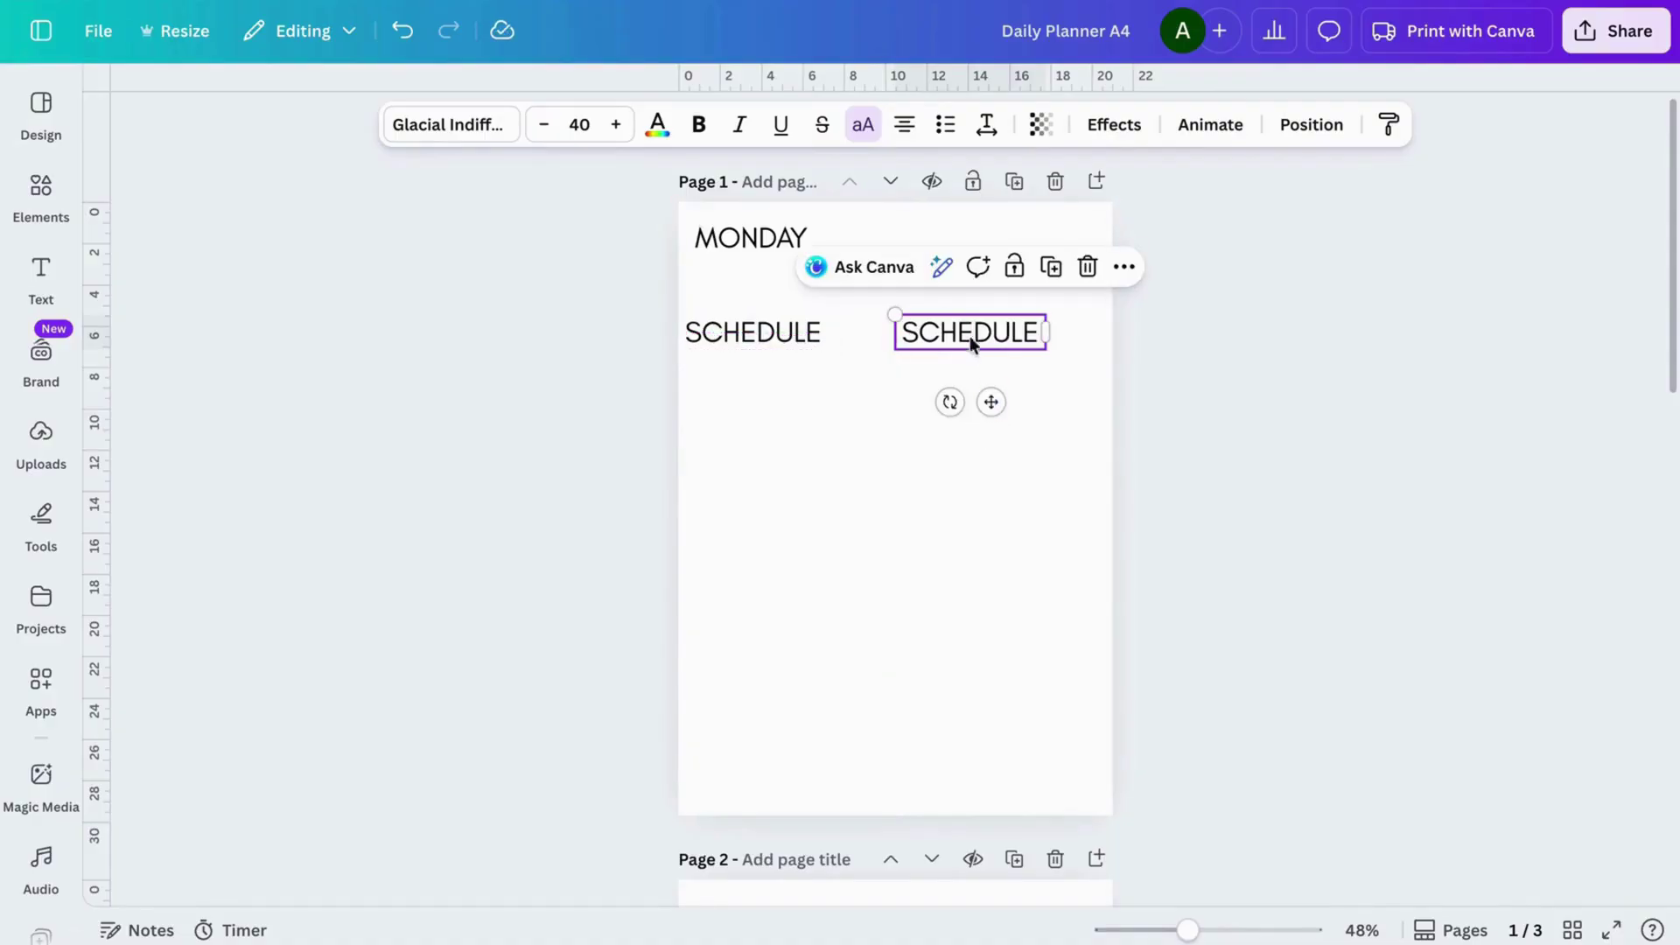
double_click(966, 332)
type("PRI")
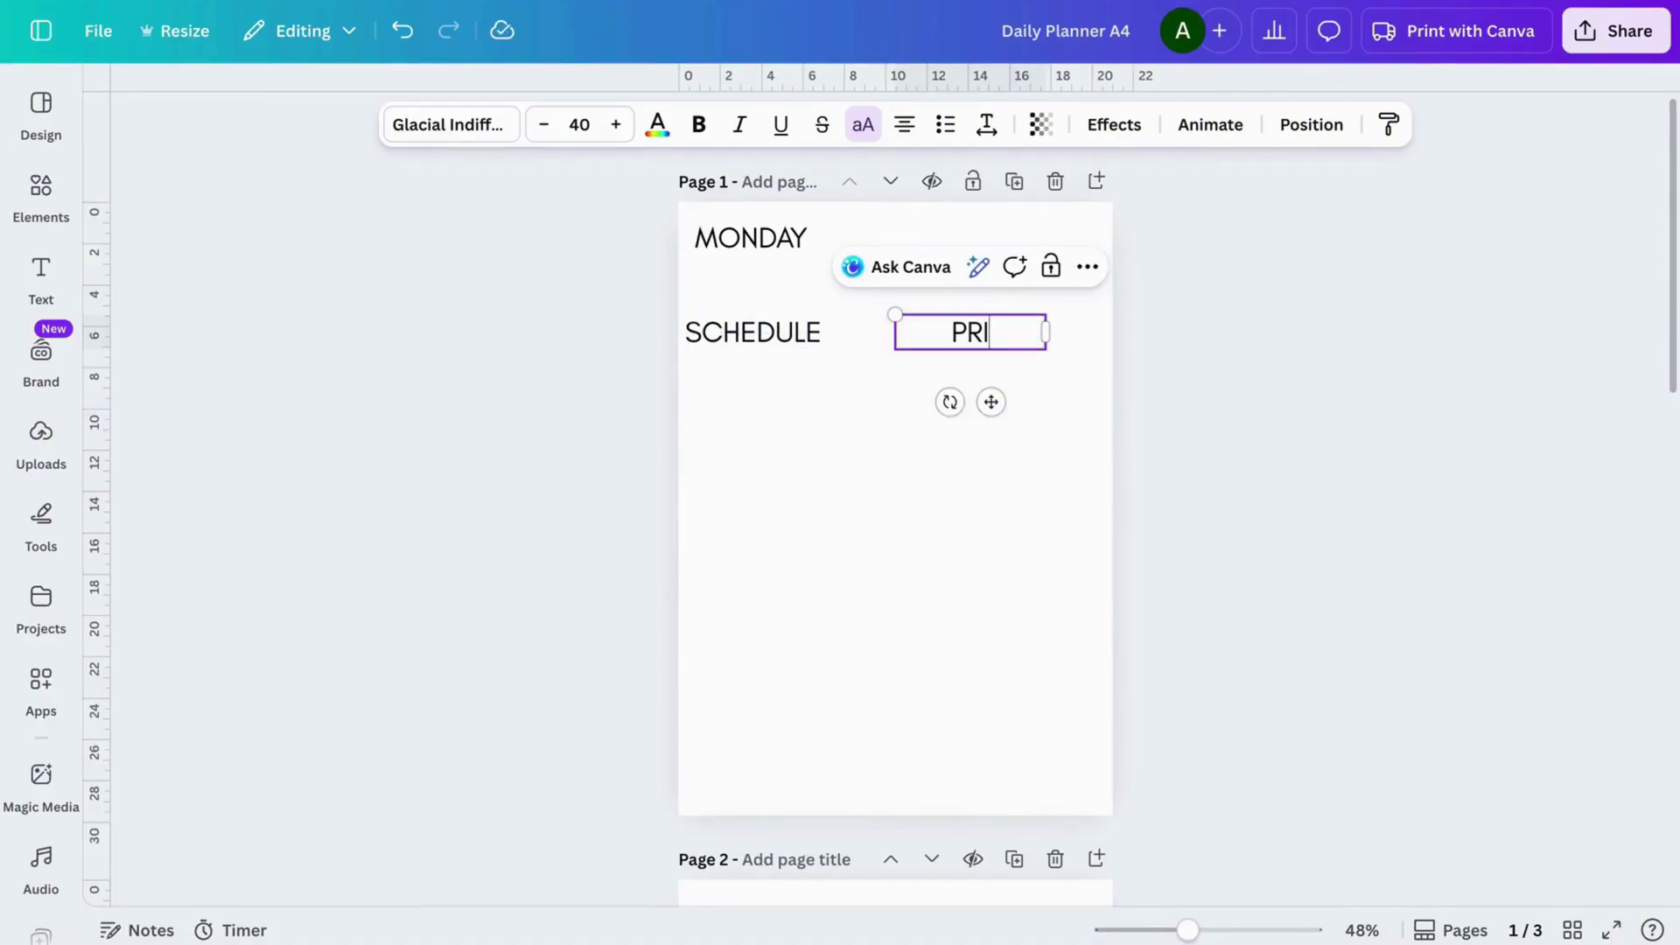
type("ORITIES")
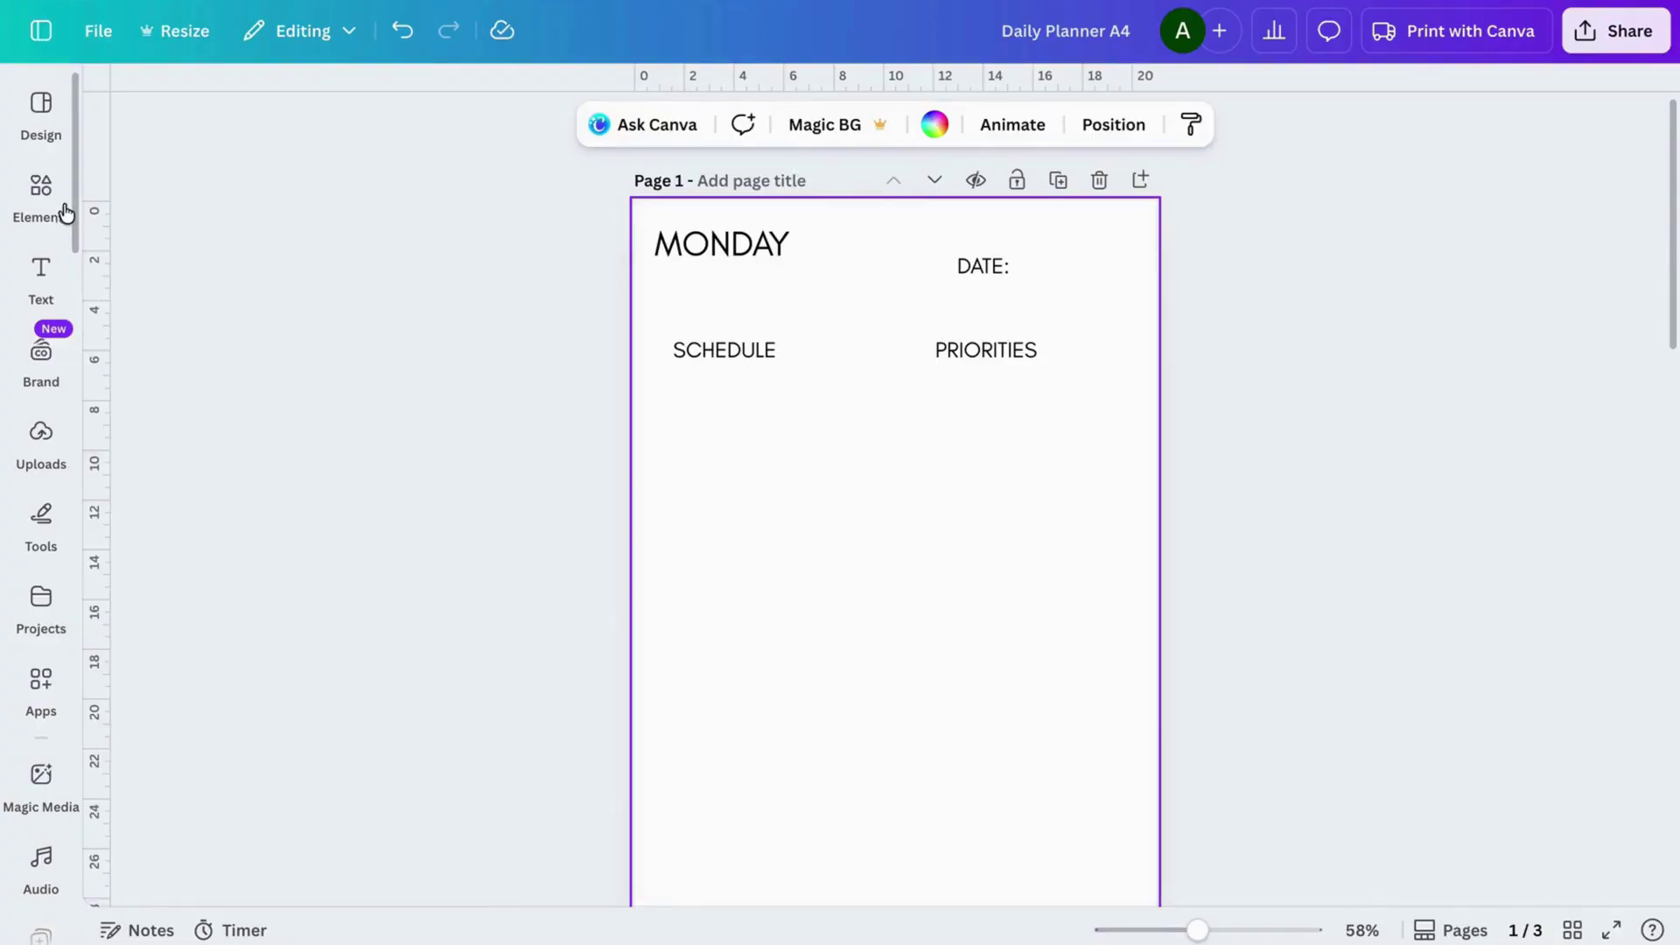
- Search the elements for "line" and add the plain straight line shape to page 1
left_click(64, 209)
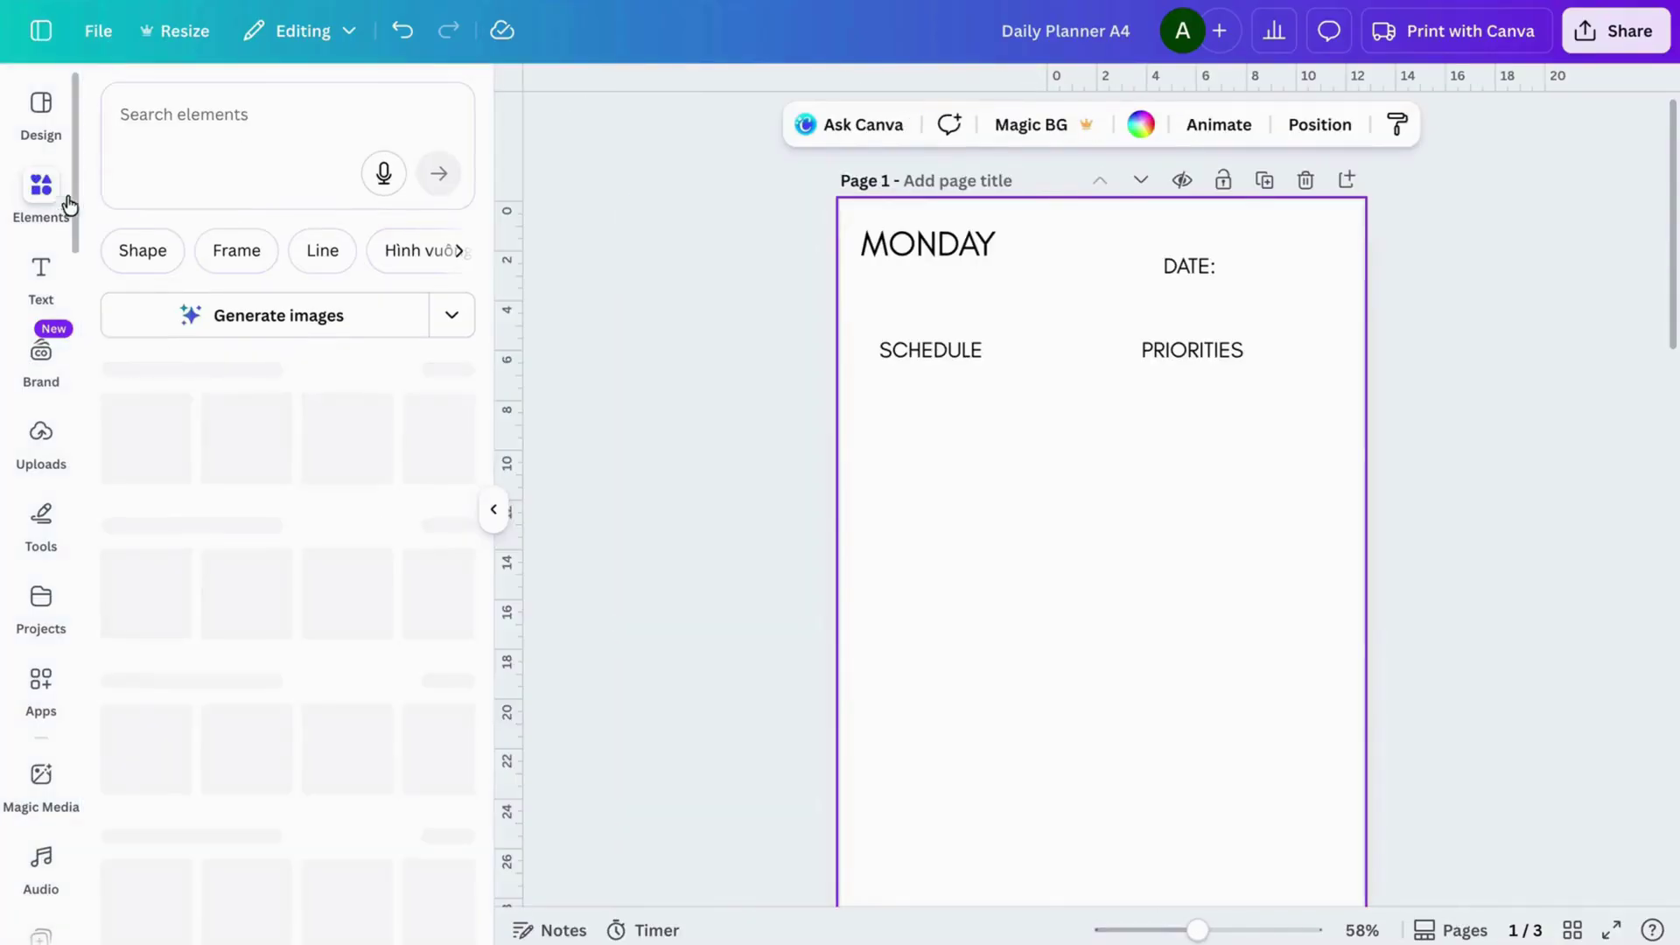
left_click(218, 124)
type("line")
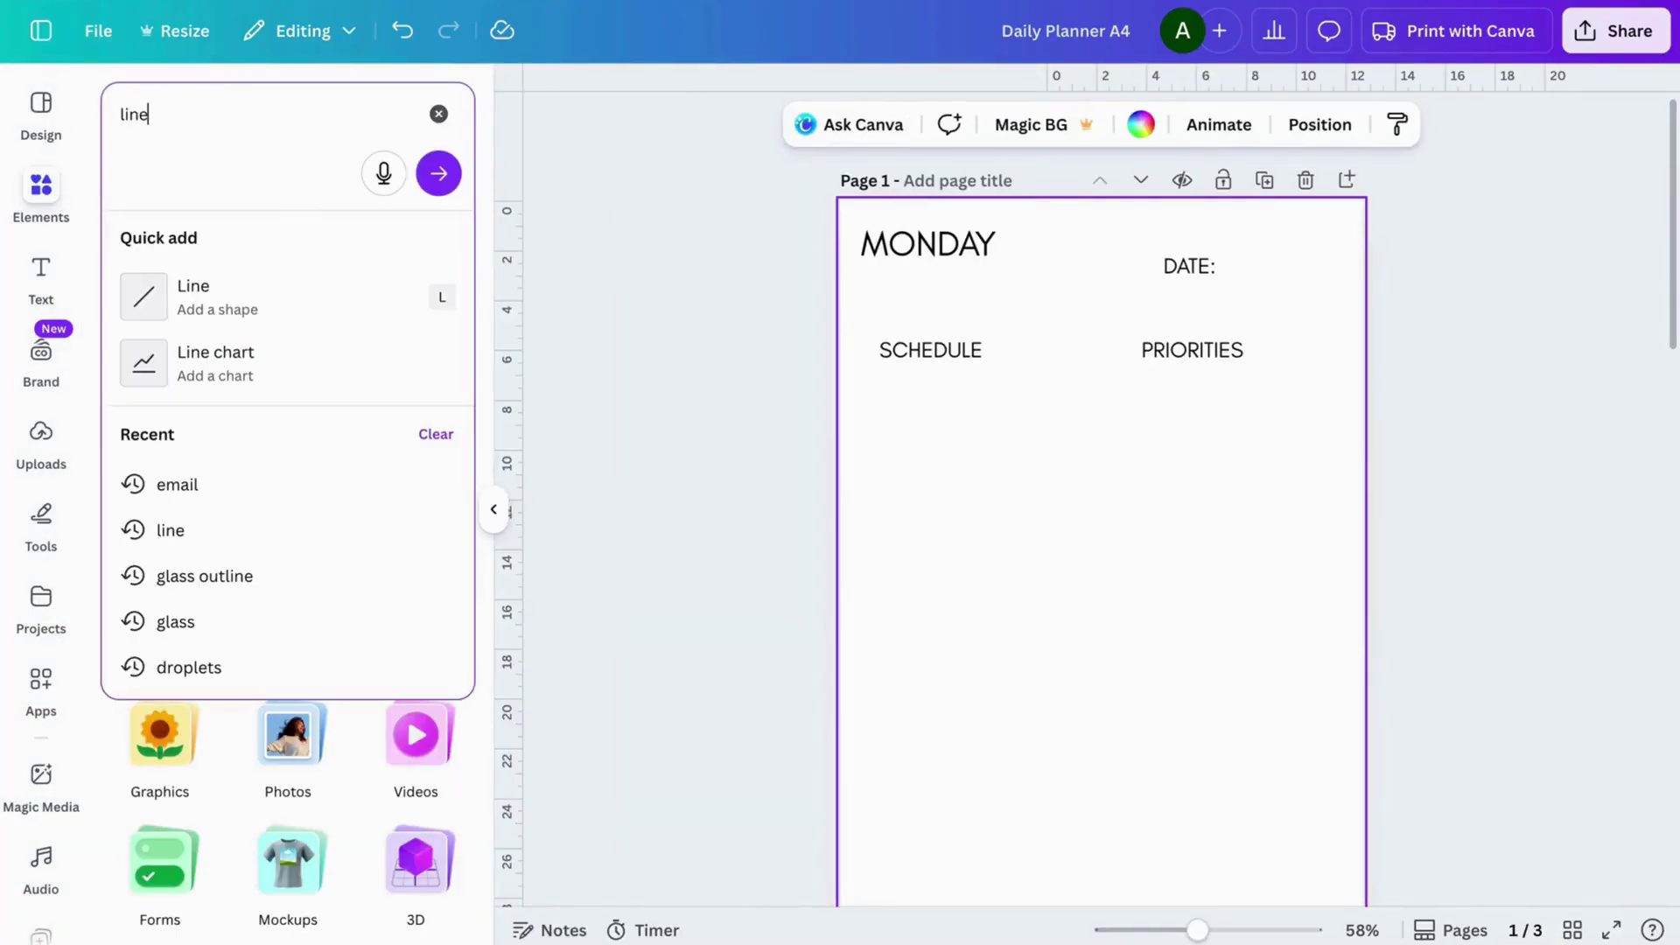
key("Return")
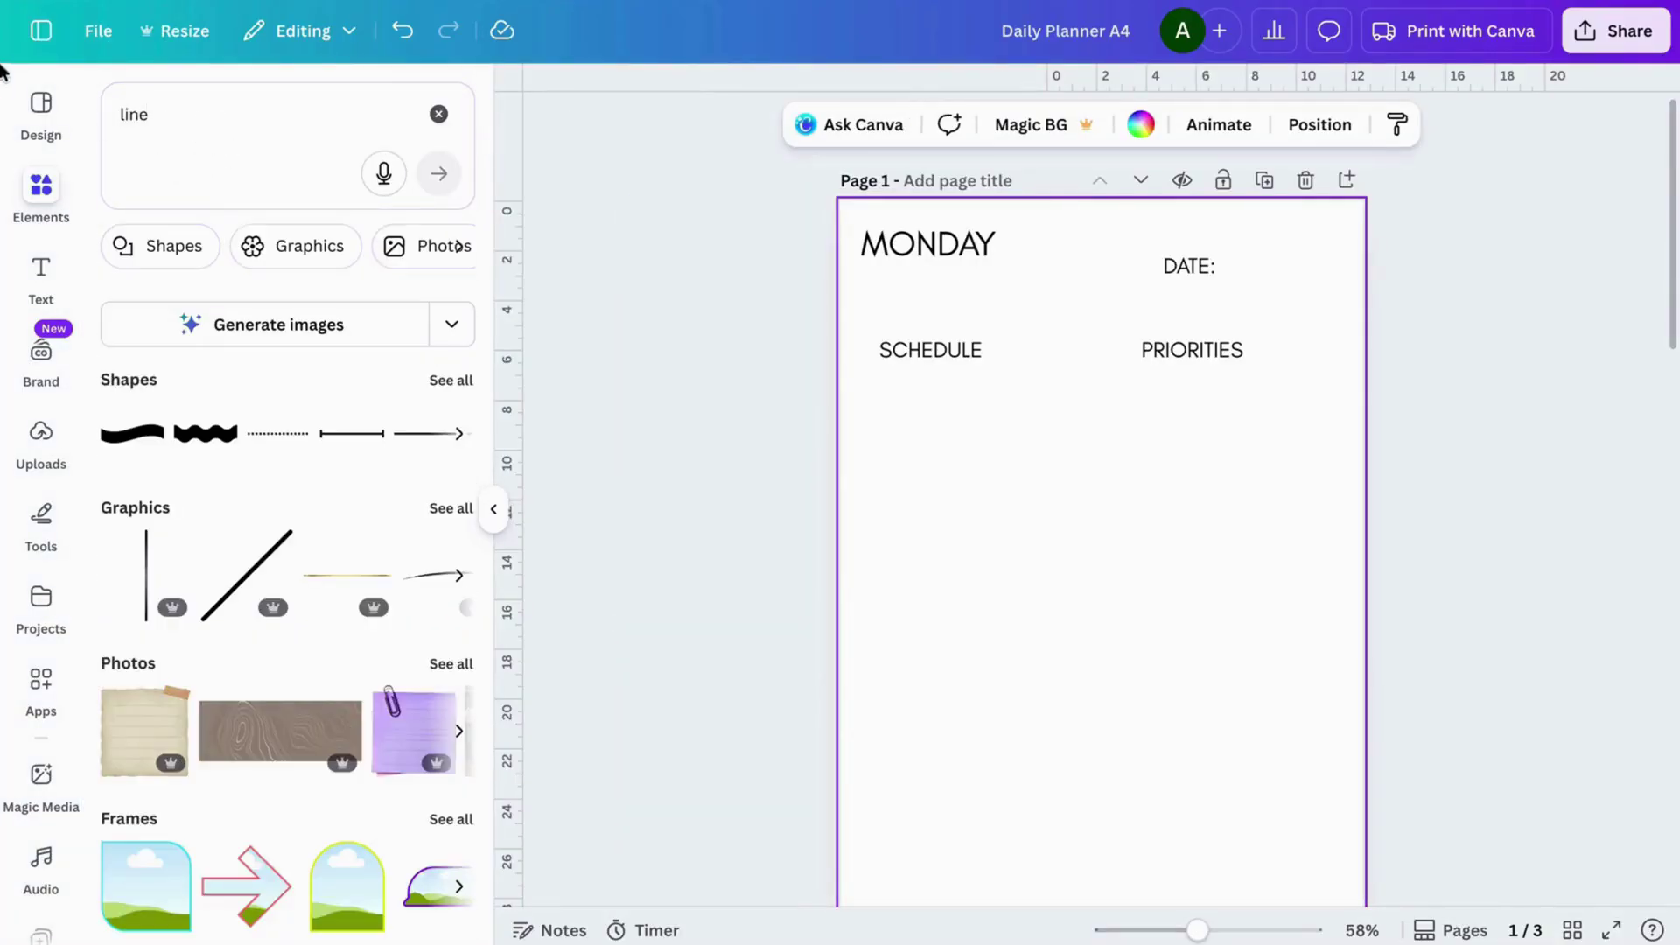
left_click(450, 389)
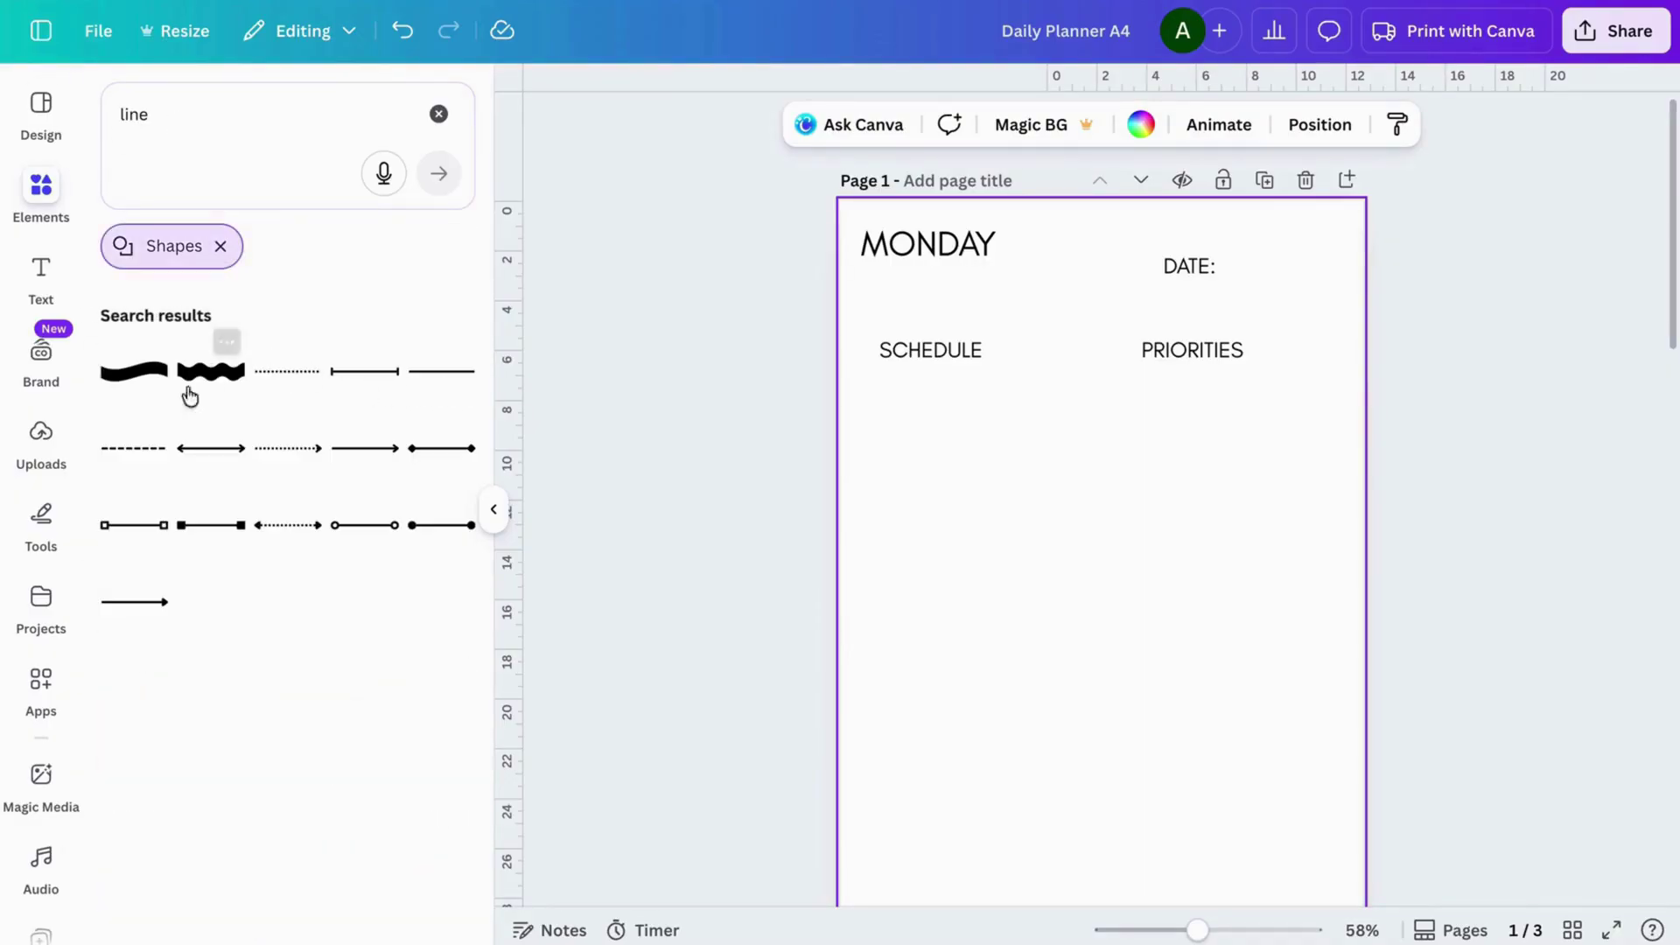
left_click(442, 373)
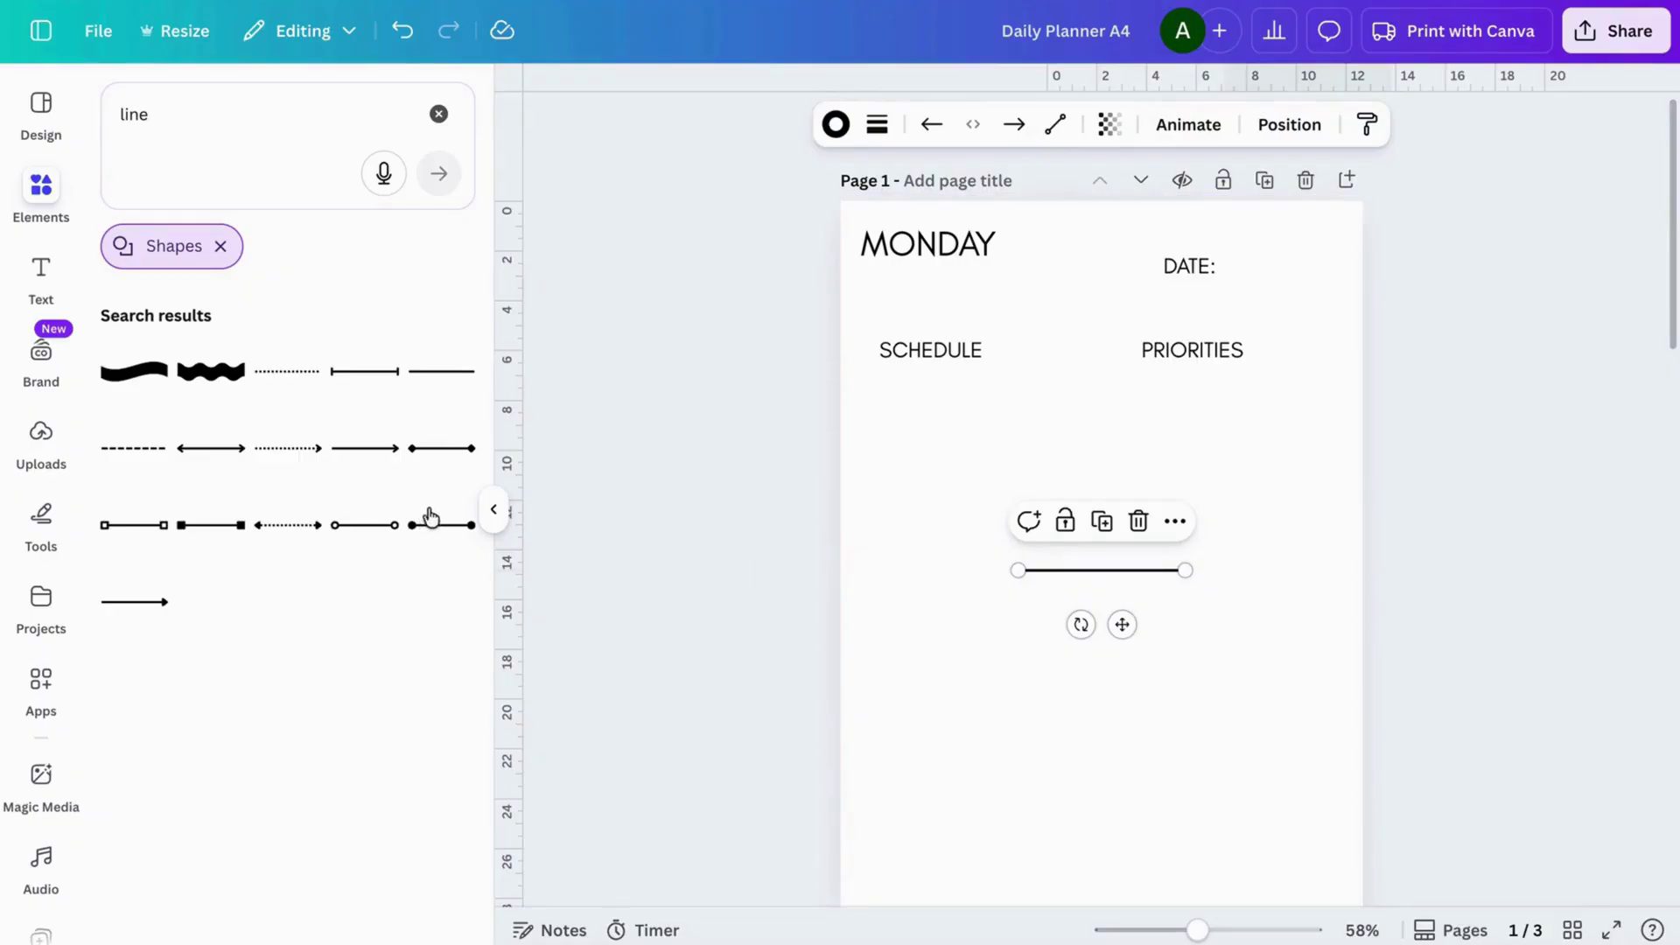
left_click(494, 510)
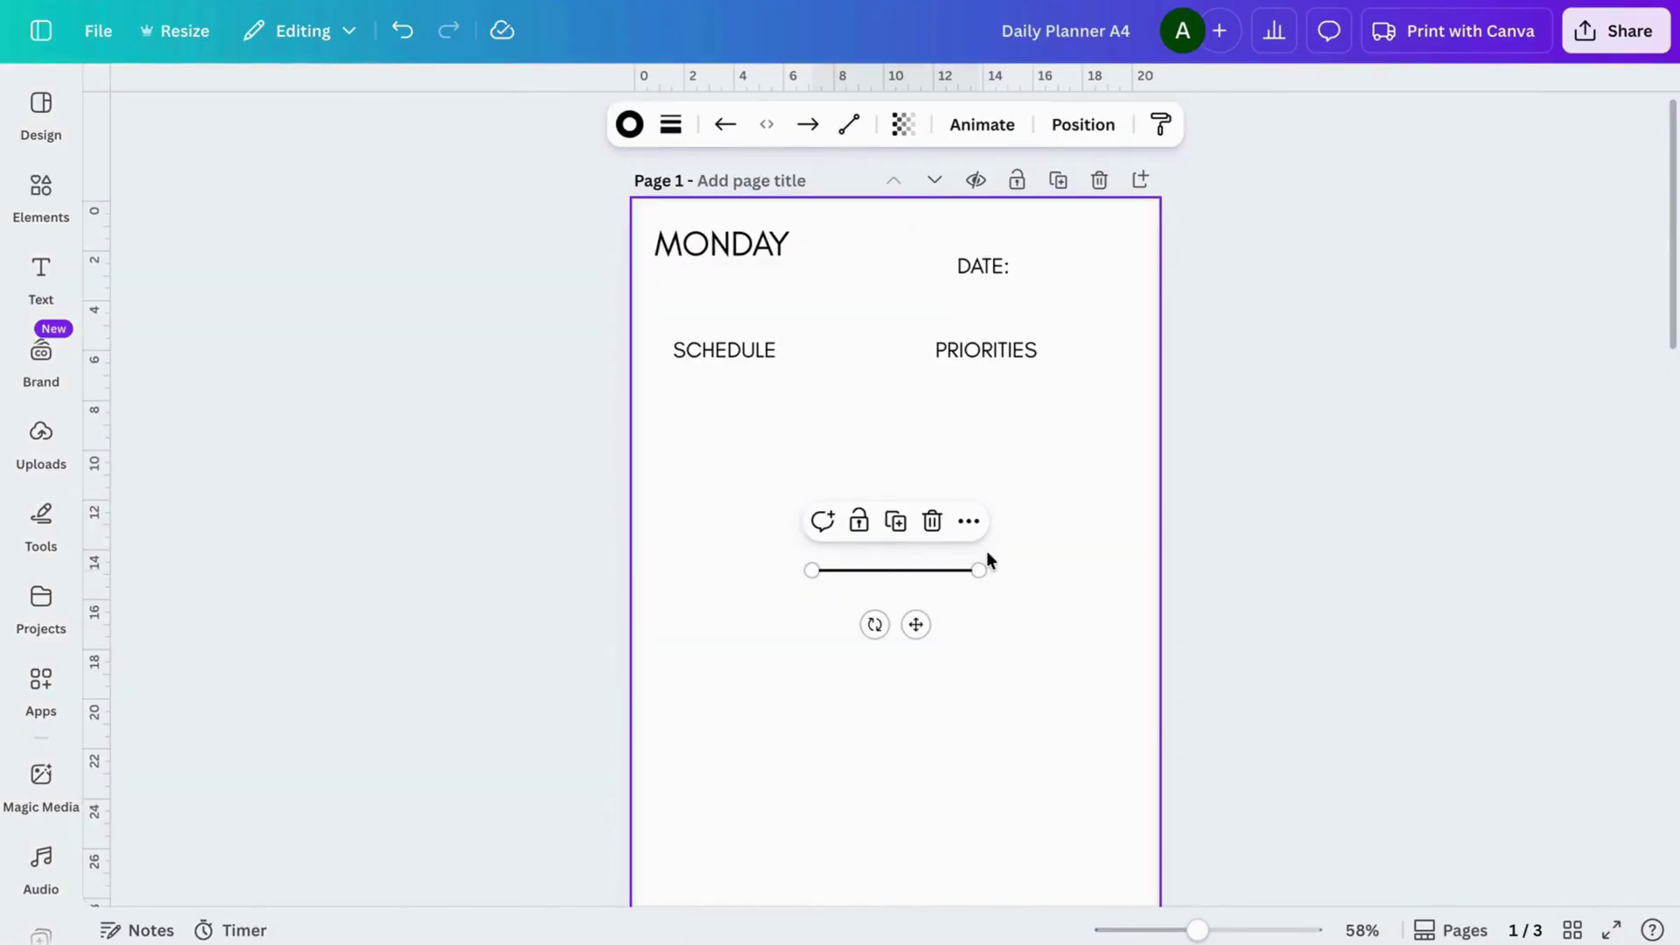
- Try the Elbowed and Curved types on the line, bending it in each, and set it back to Straight
left_click(850, 126)
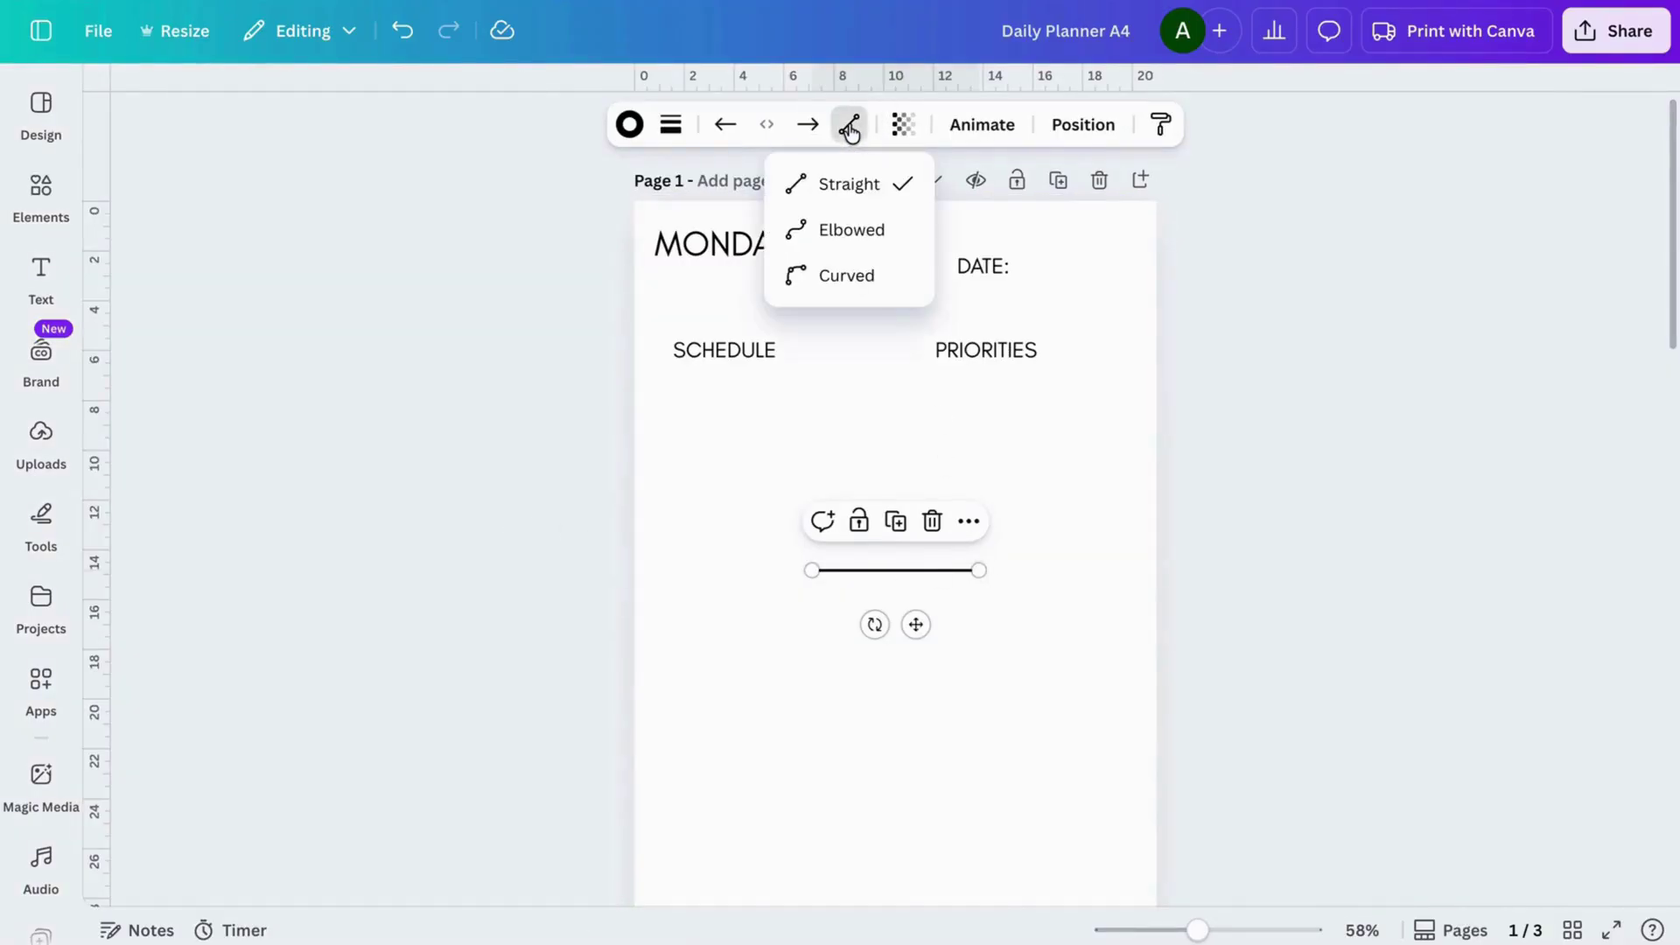
left_click(851, 231)
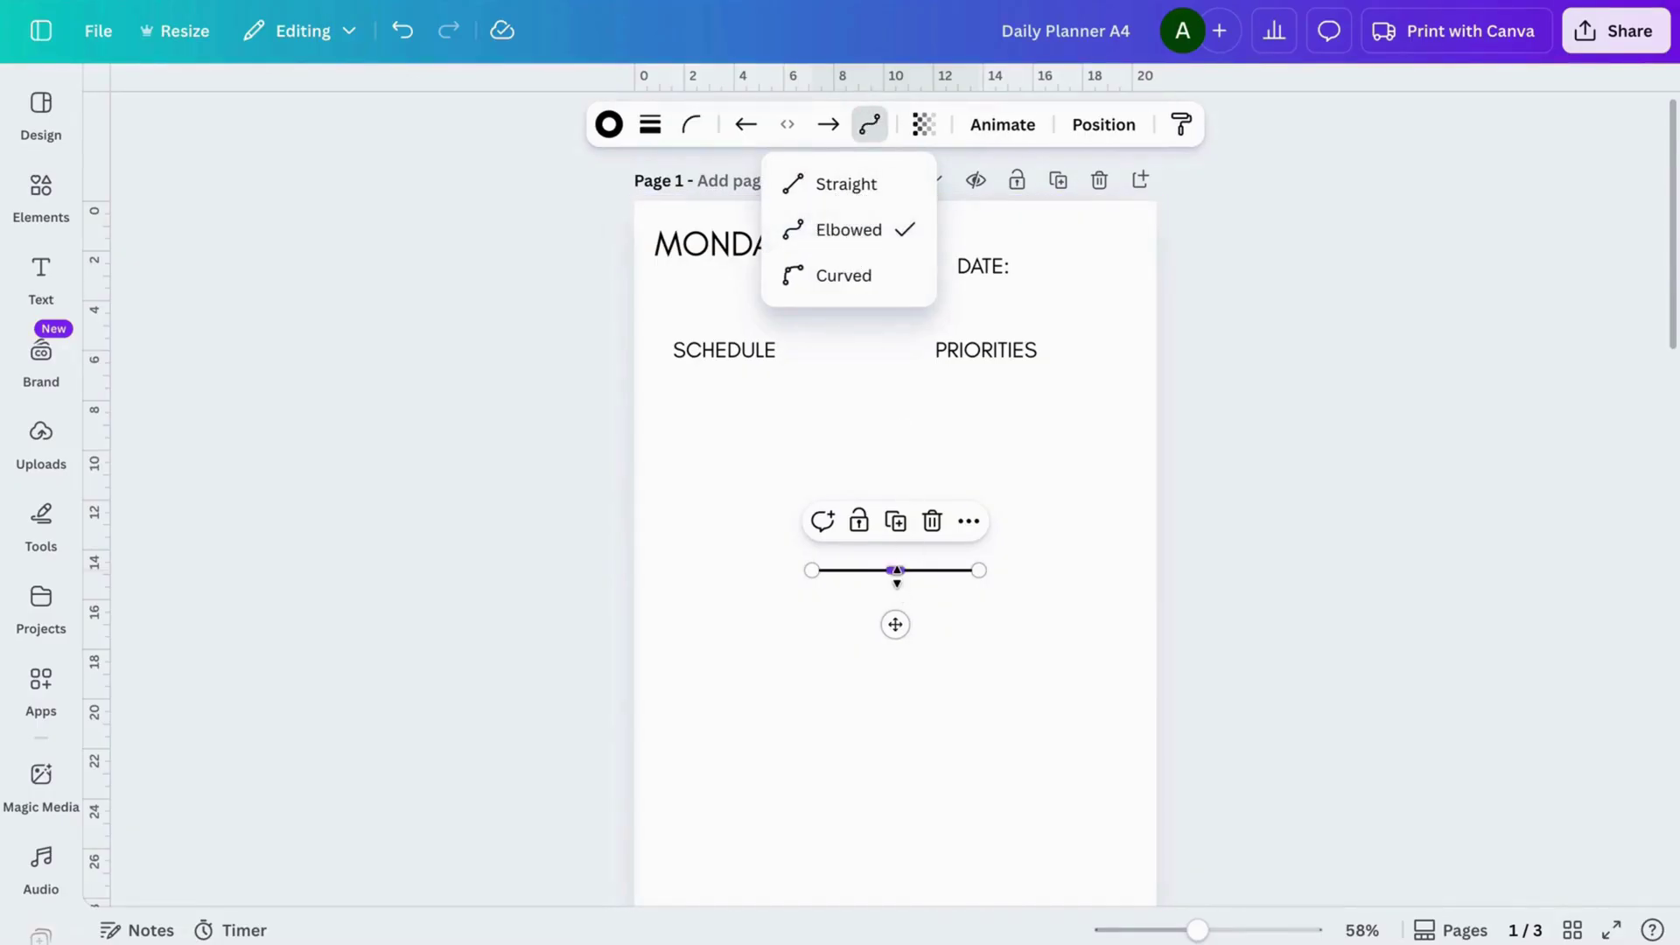
left_click_drag(897, 570, 936, 435)
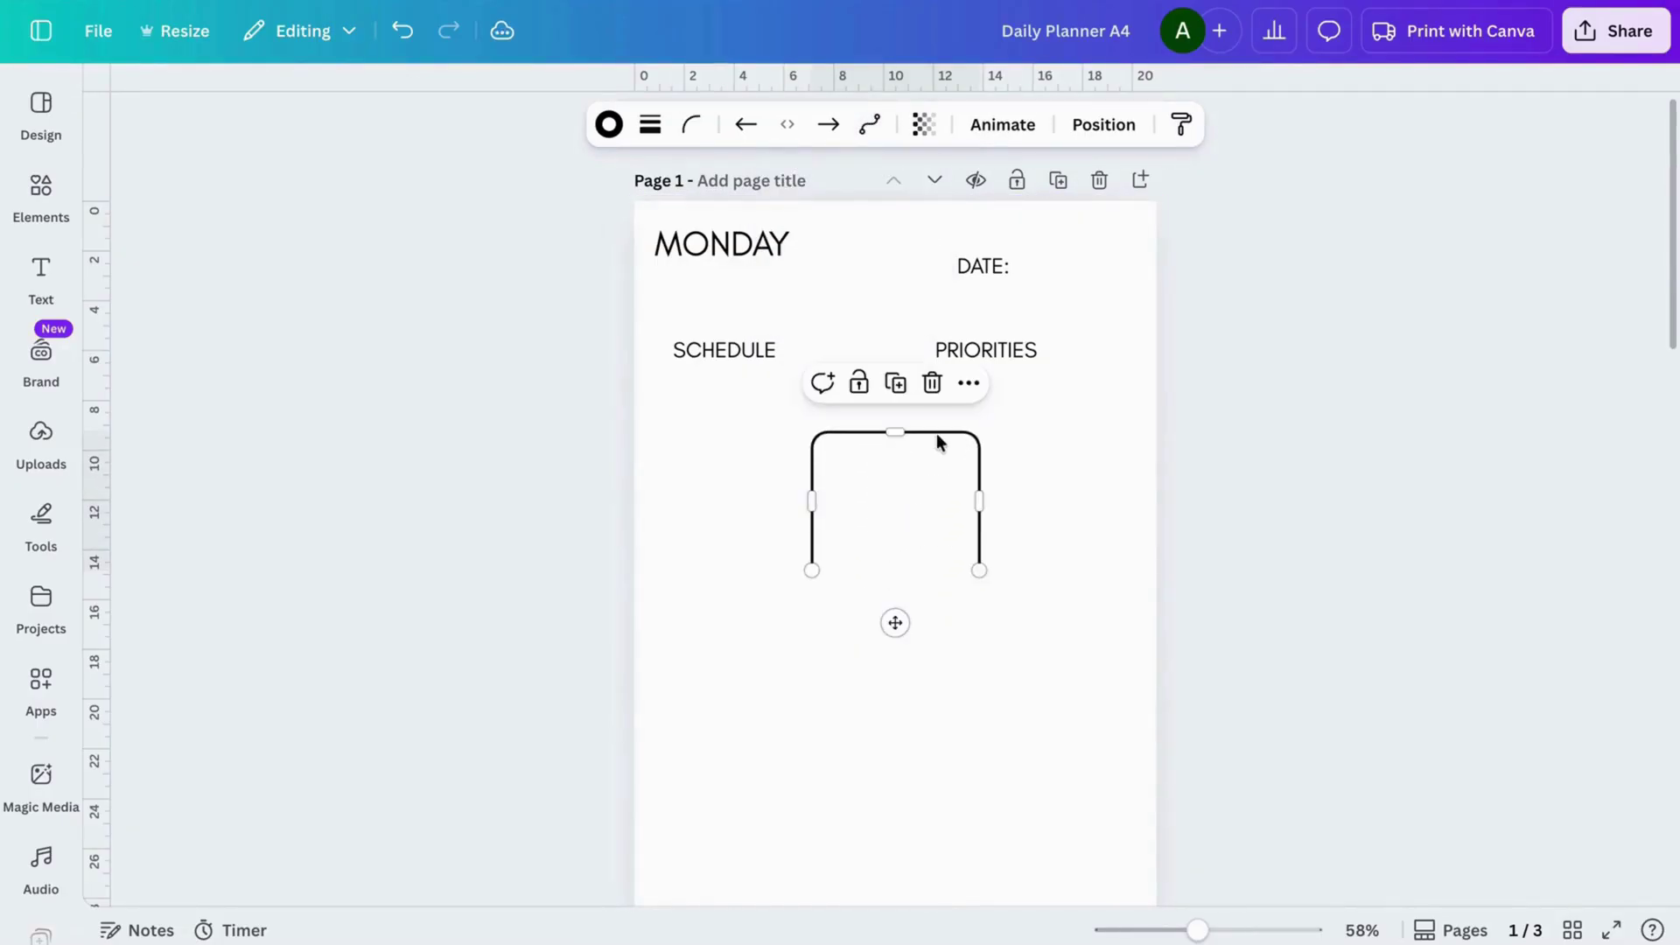
left_click(869, 125)
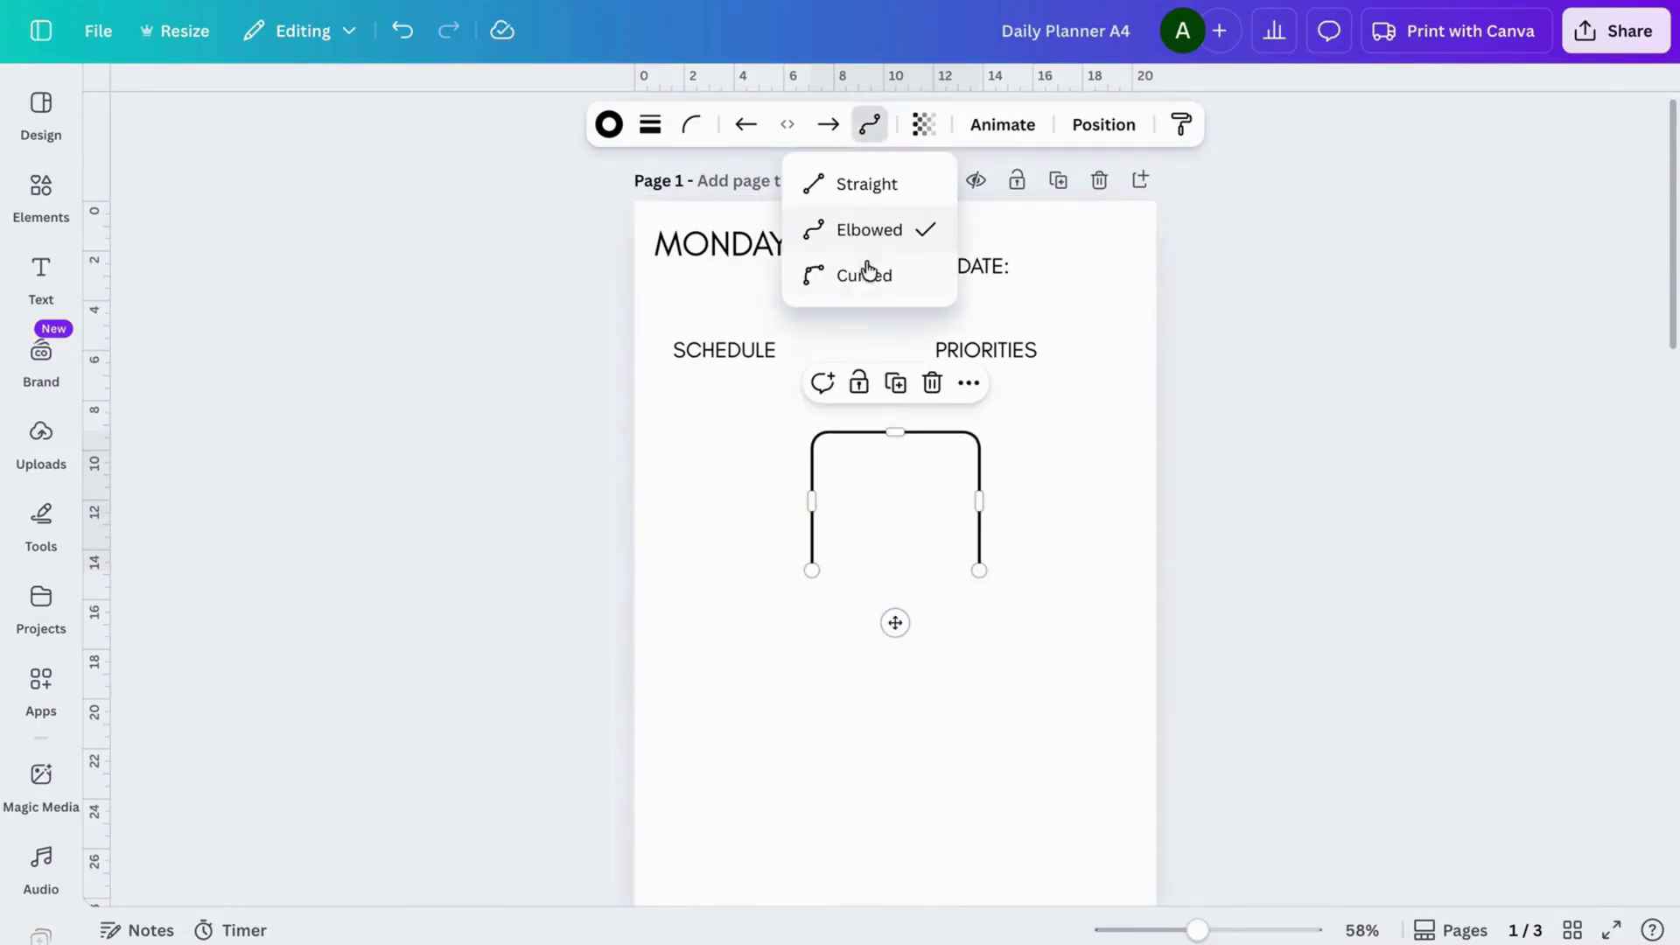
left_click(867, 276)
left_click_drag(895, 550, 842, 465)
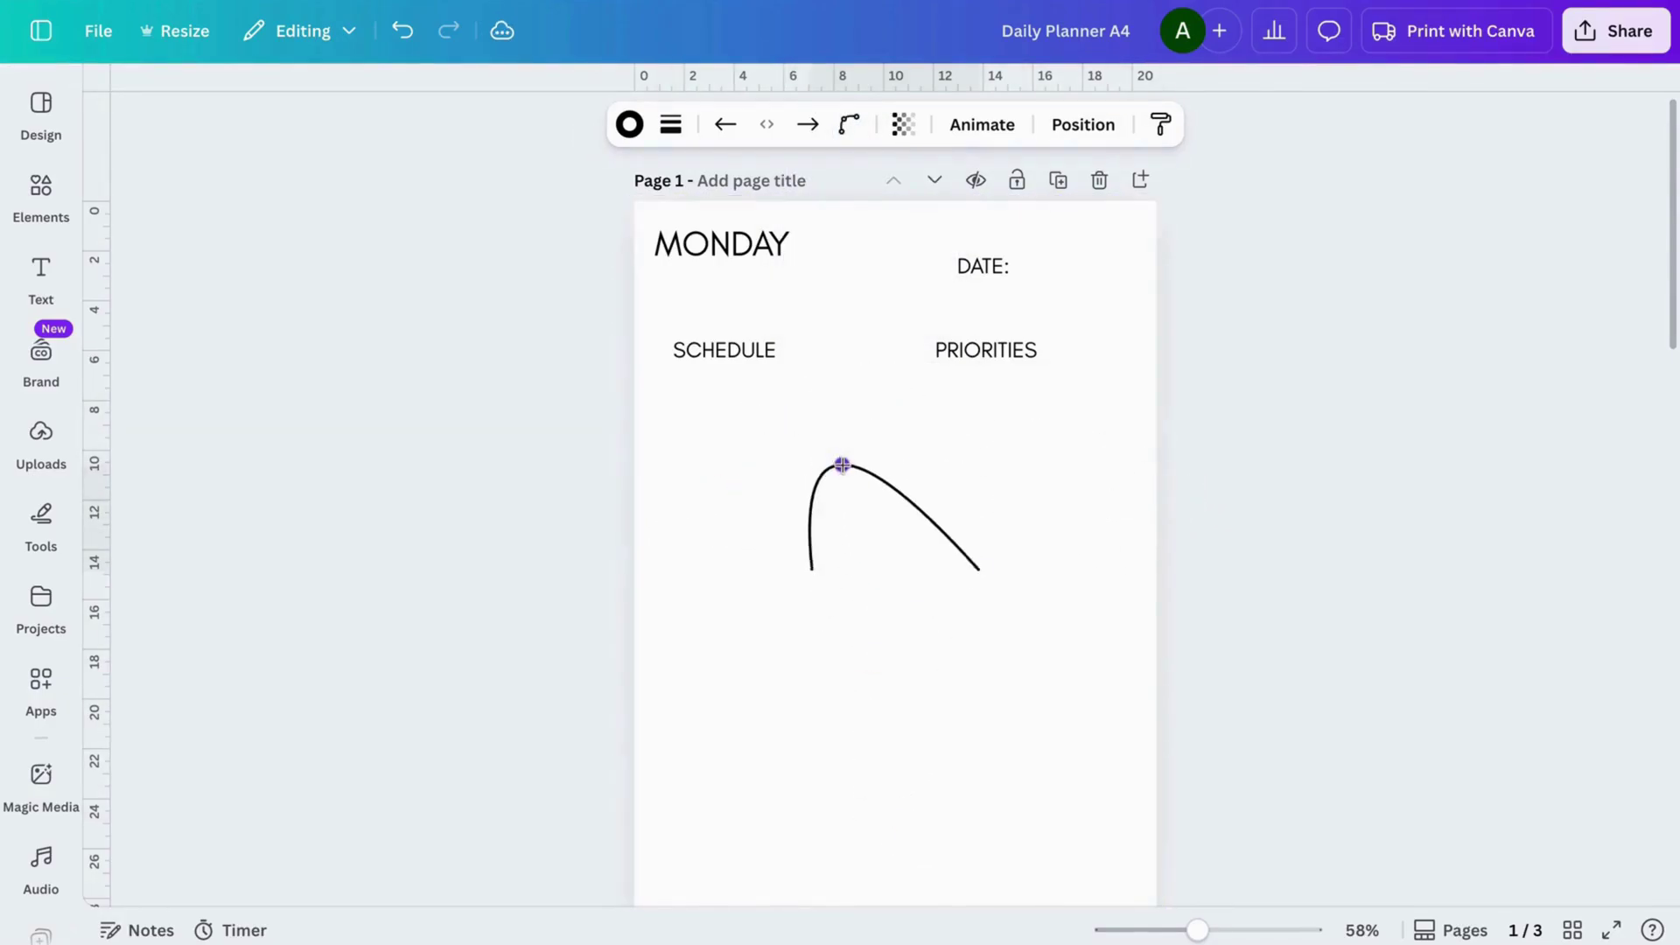
left_click(849, 124)
left_click(854, 192)
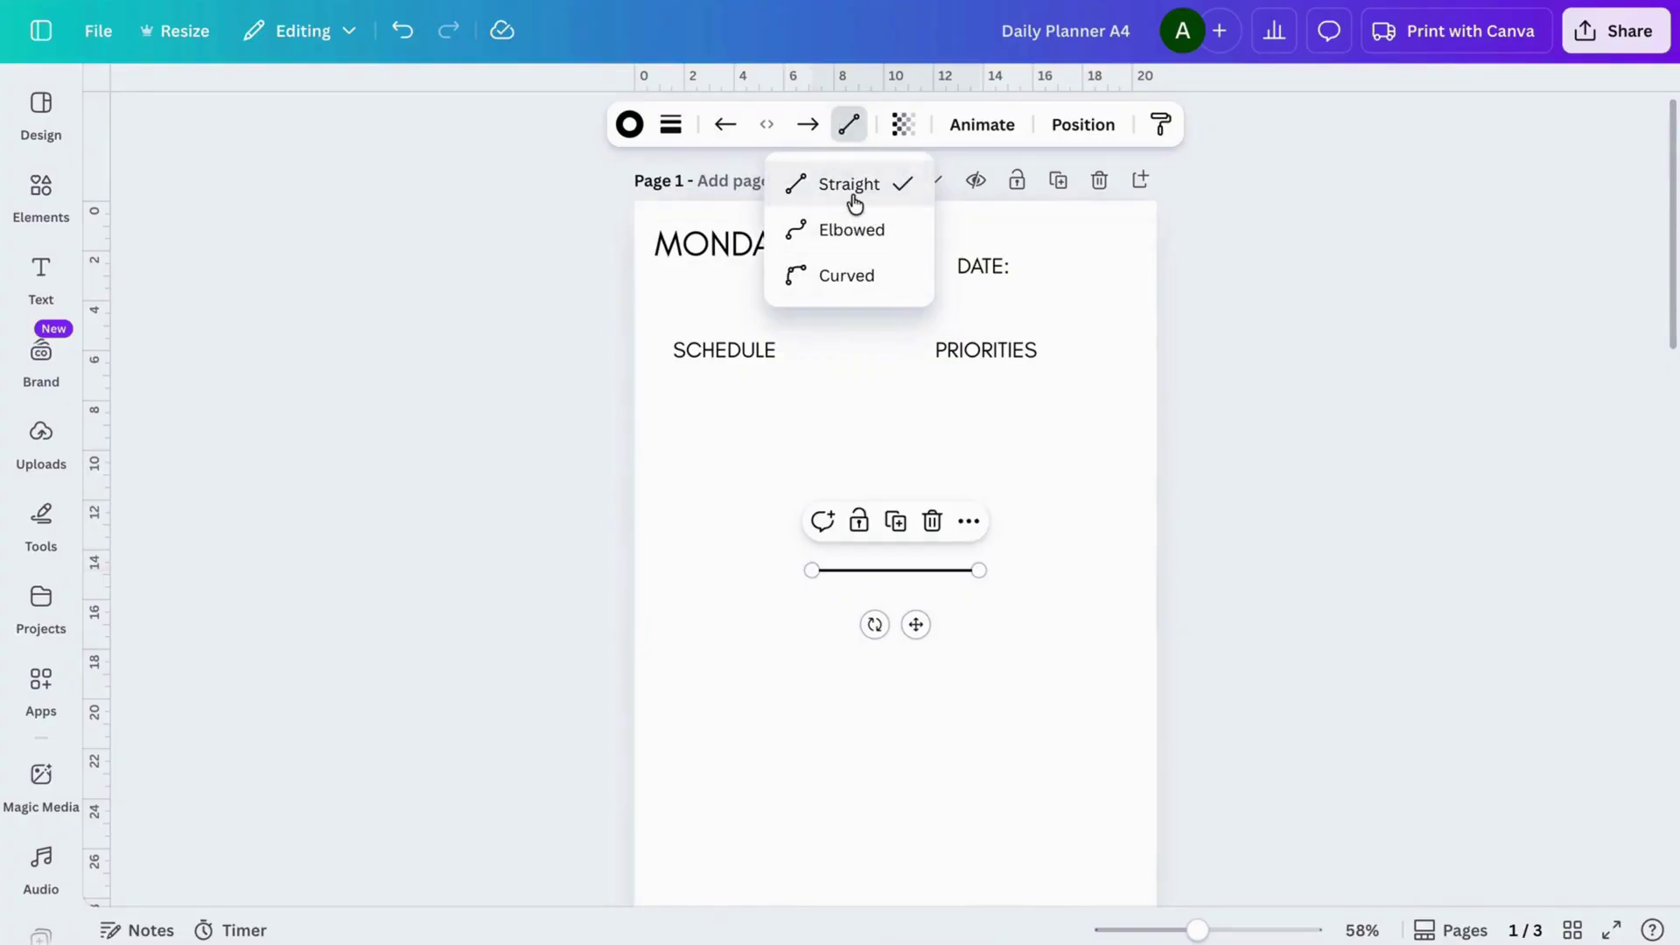
- Try orange, purple and blue stroke colours on the line and set it back to black
left_click(629, 124)
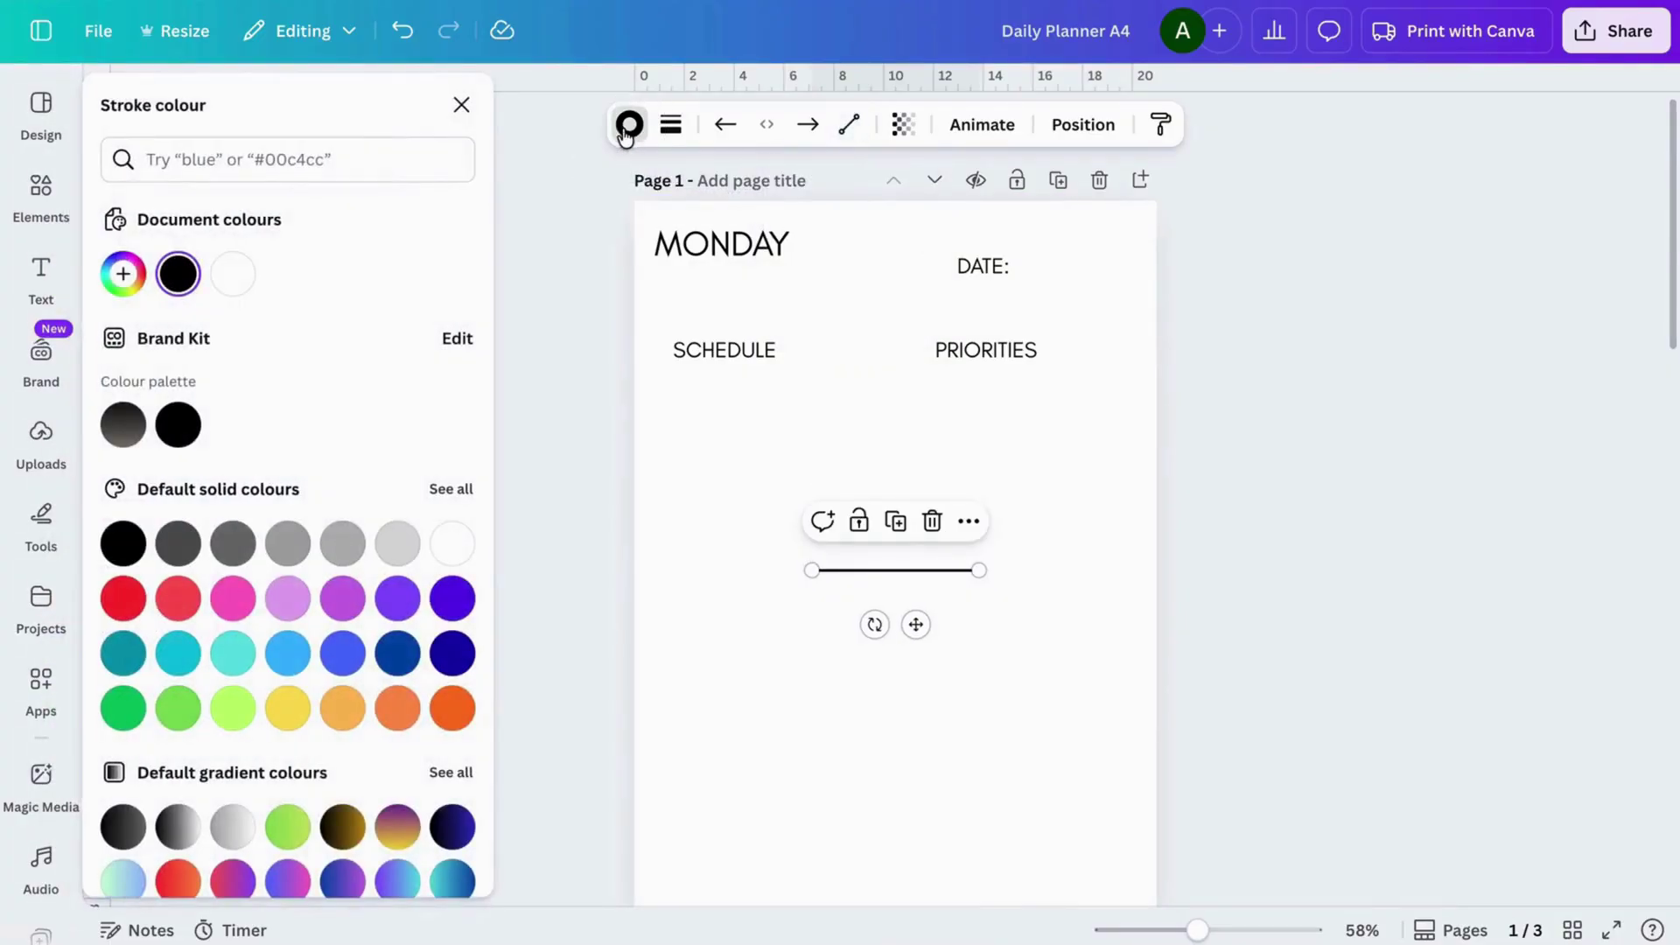
left_click(395, 716)
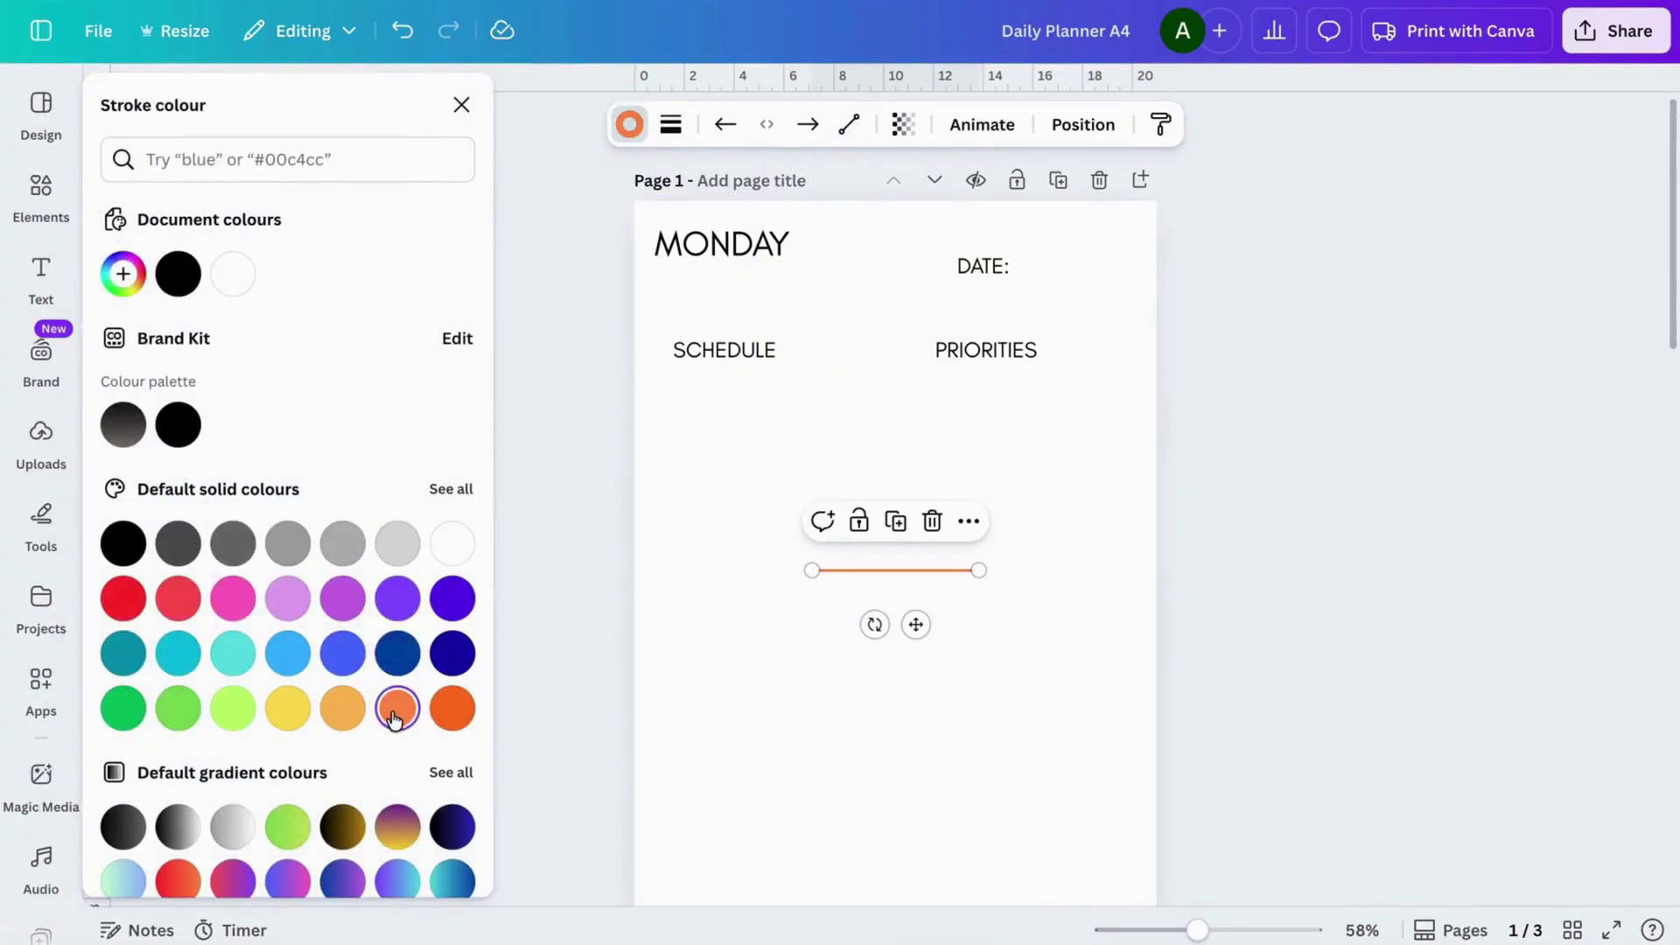
left_click(451, 707)
left_click(453, 656)
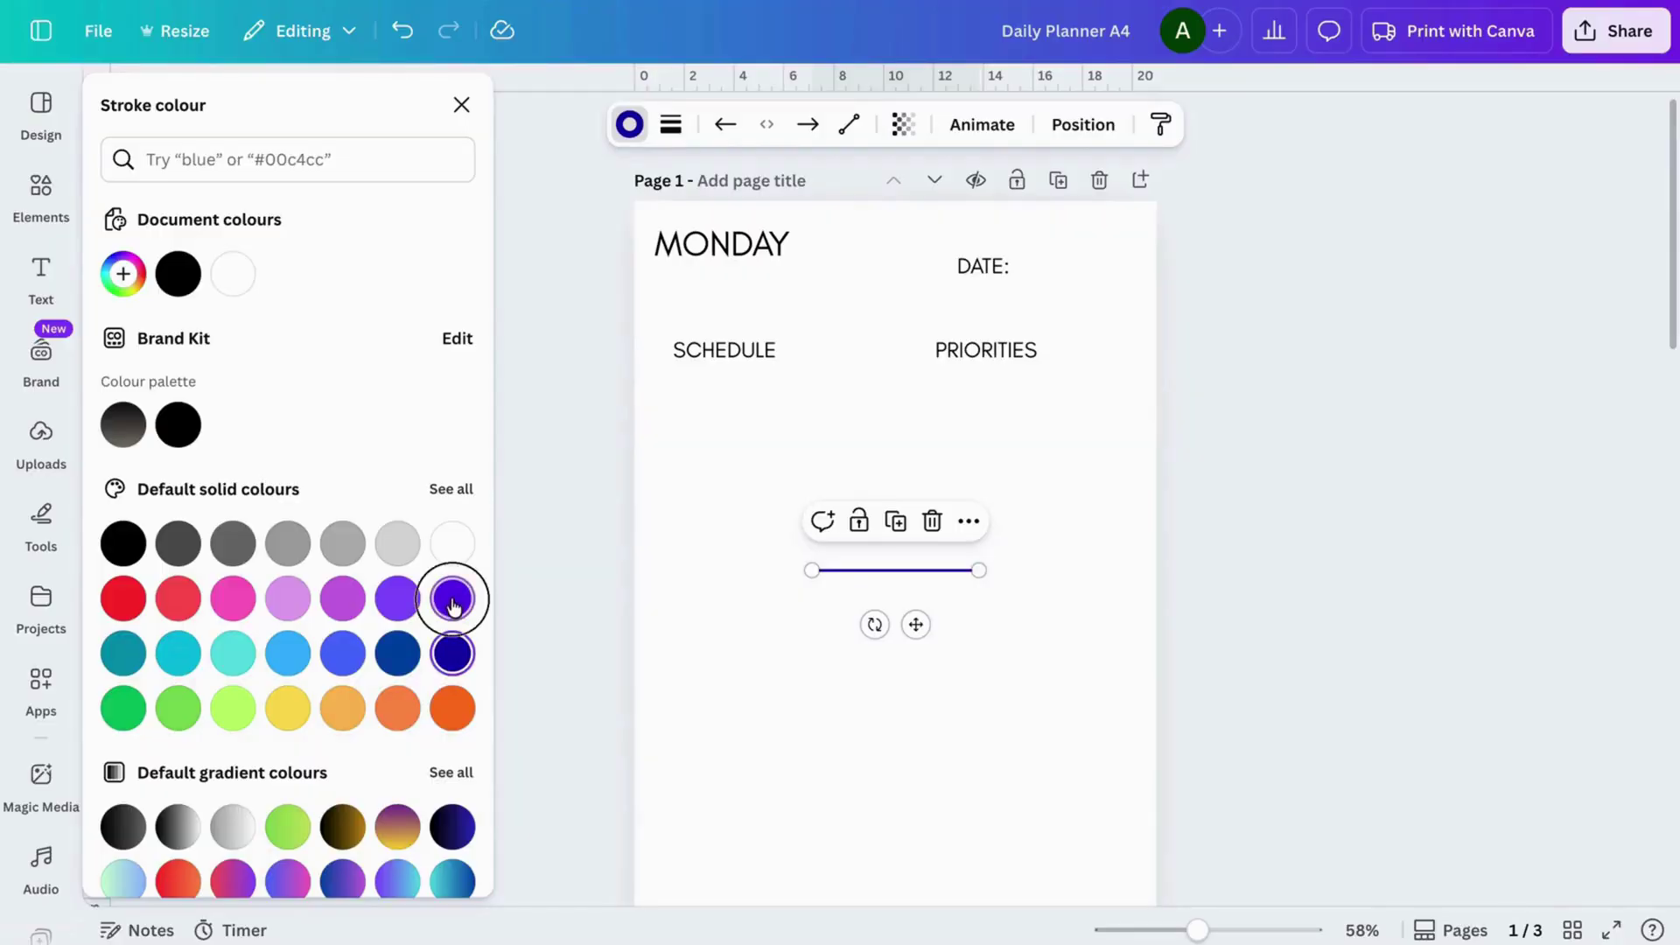
left_click(451, 598)
left_click(398, 653)
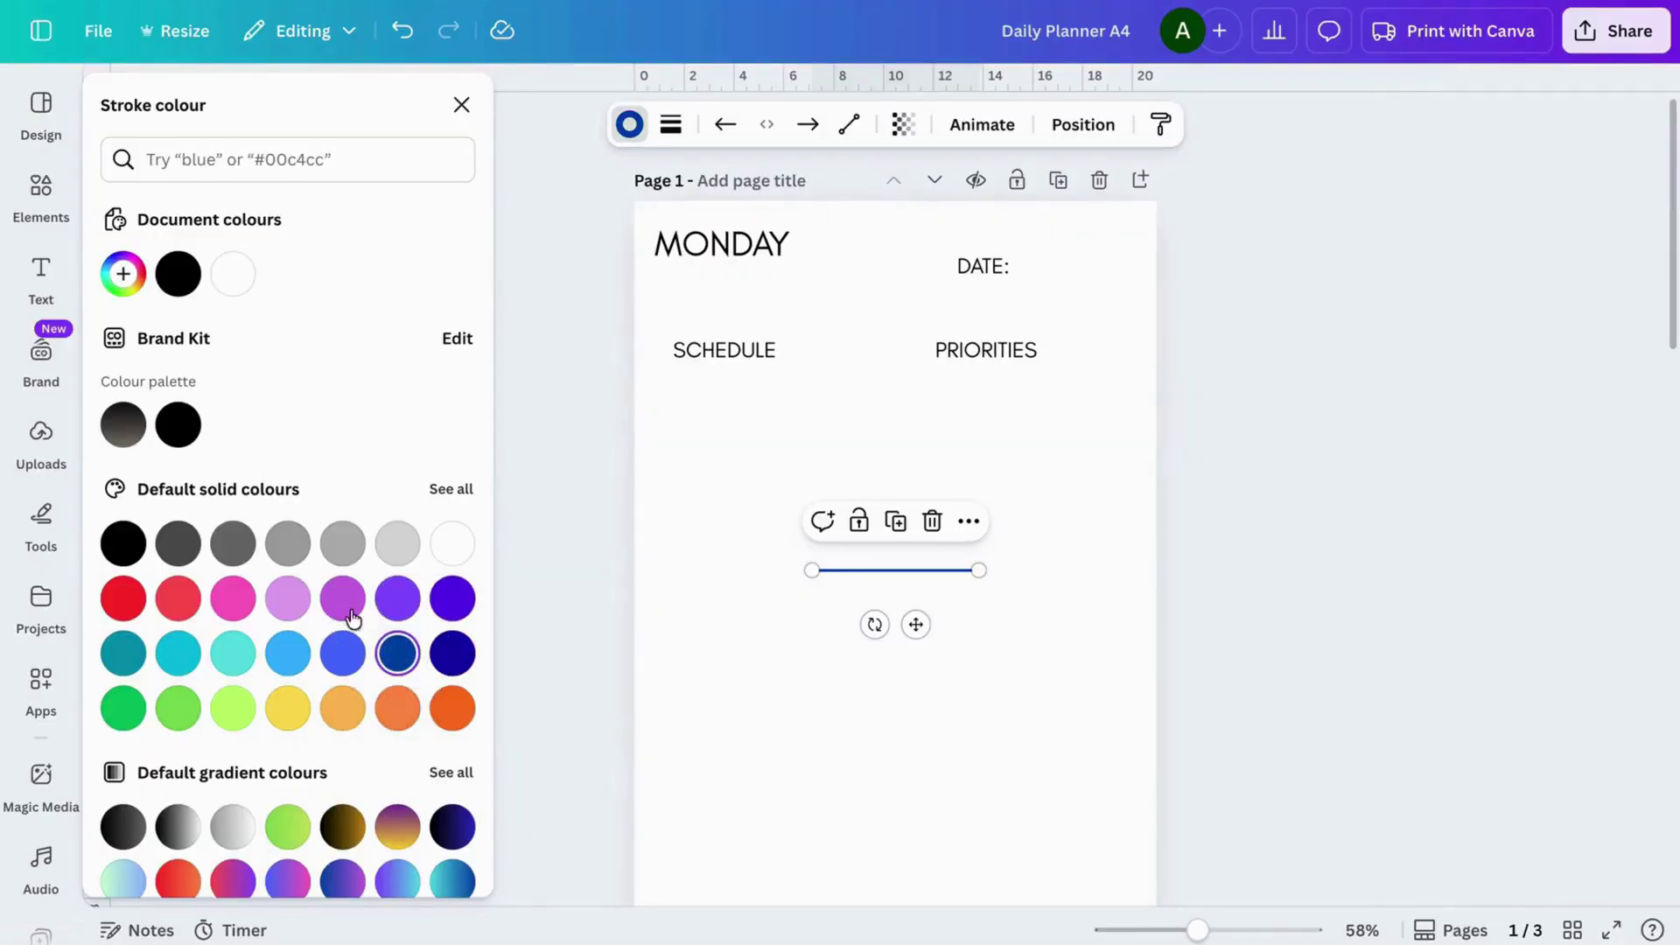
left_click(342, 598)
left_click(342, 657)
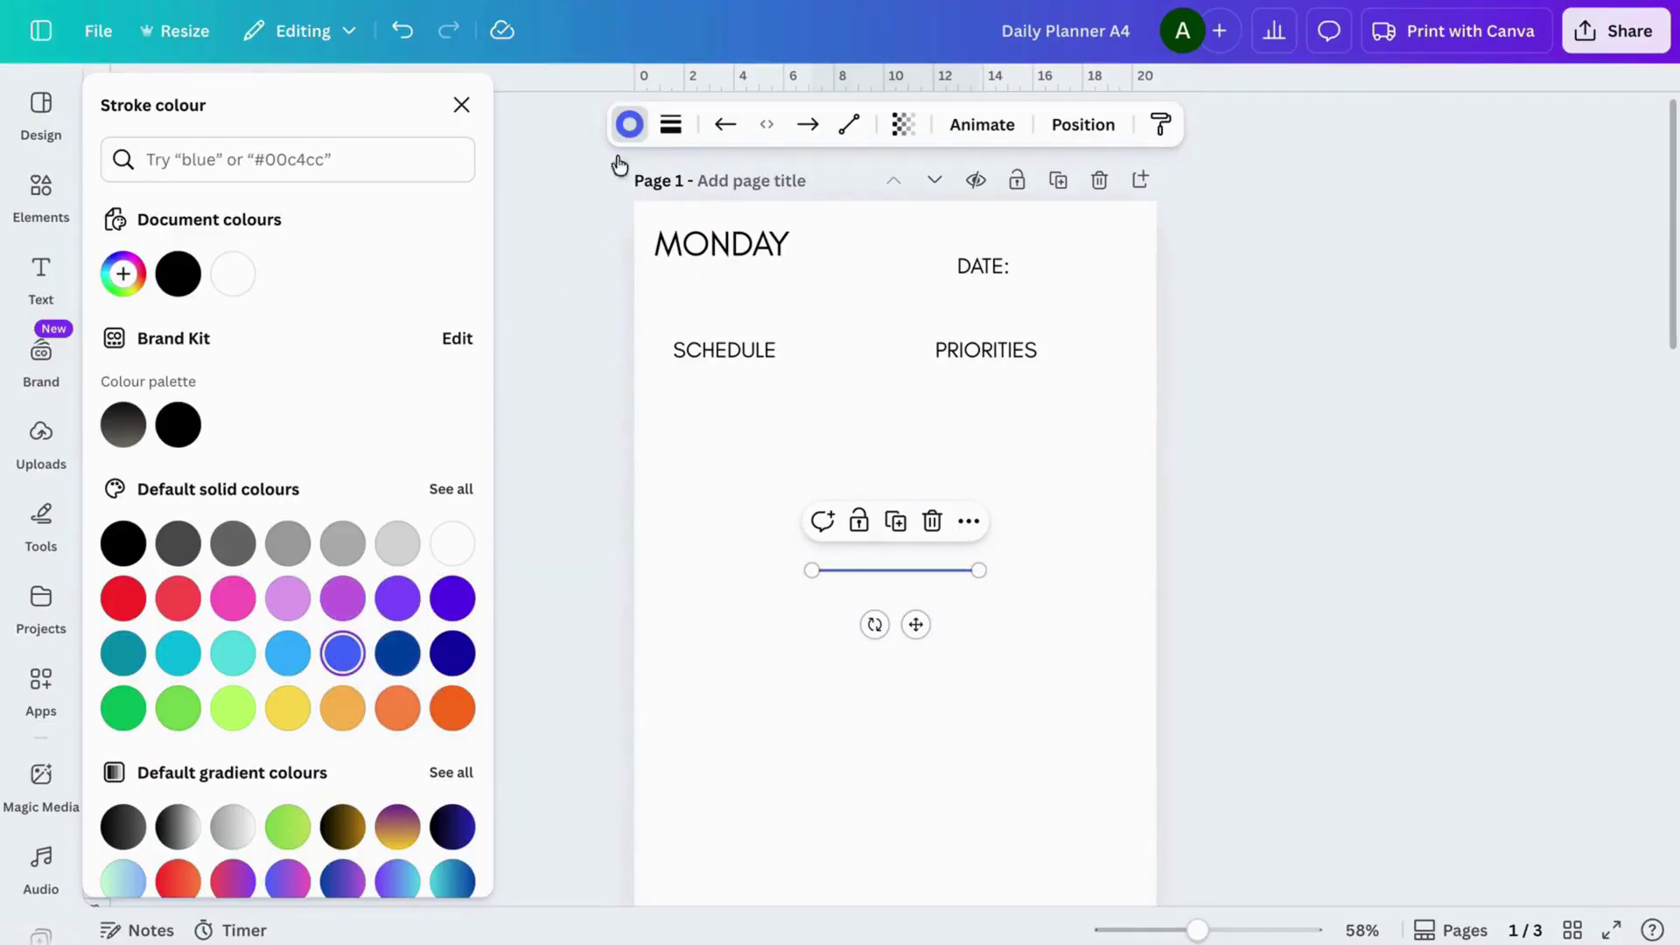
left_click(125, 538)
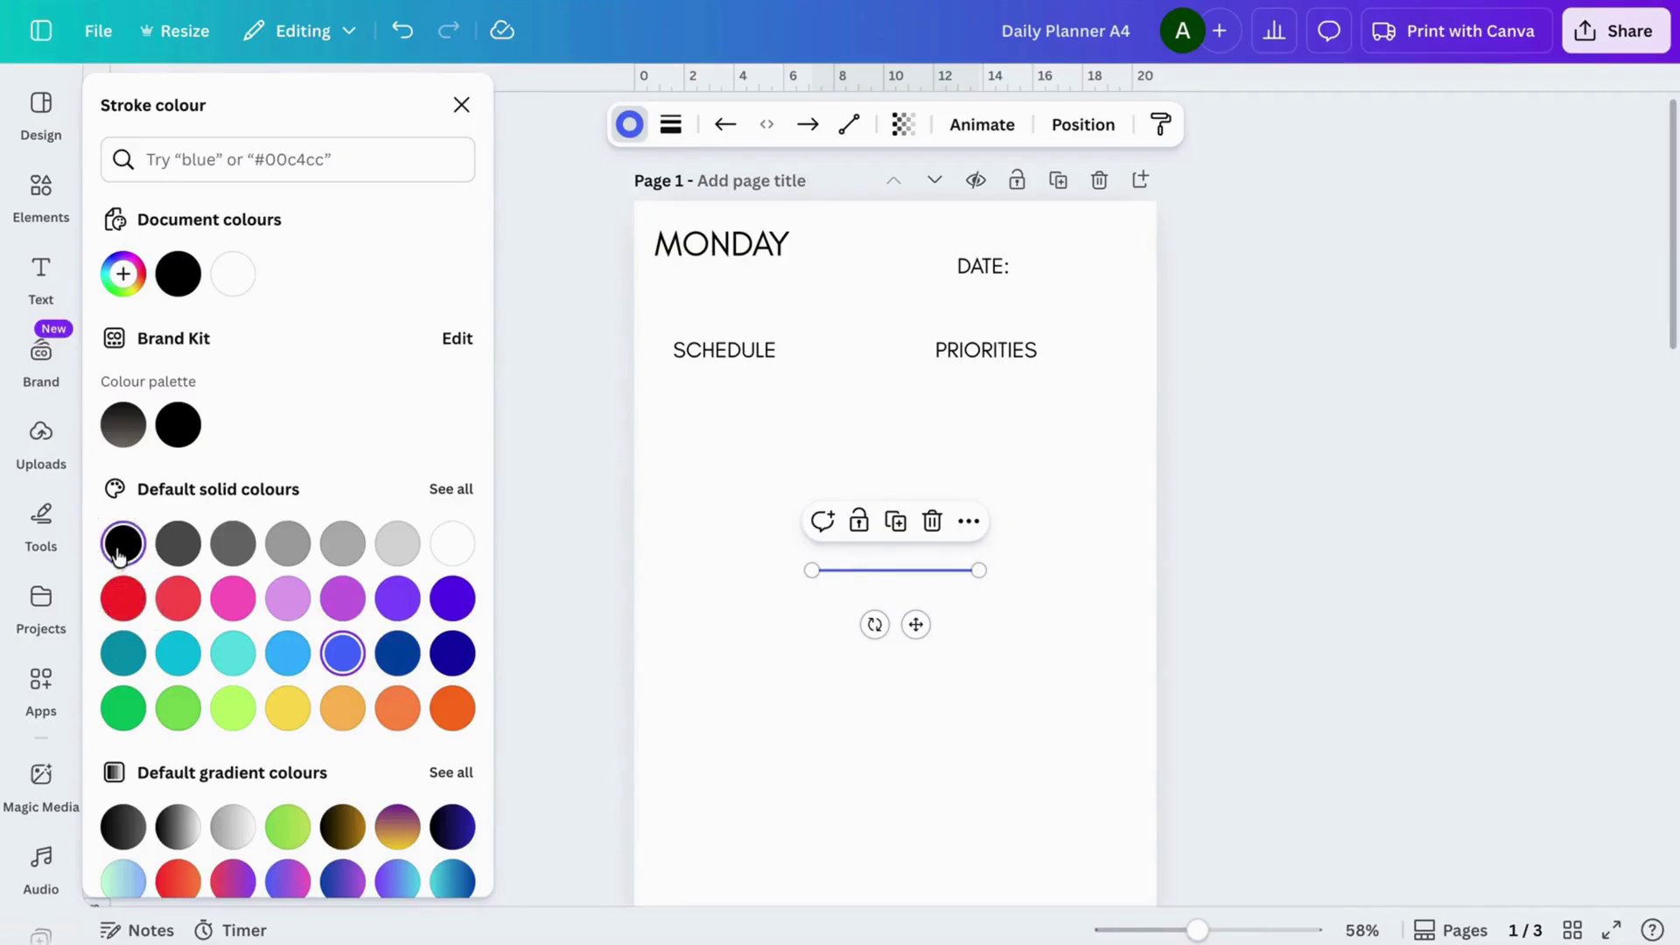
- Set the line's stroke weight to 1
left_click(671, 124)
mouse_move(535, 329)
left_mouse_down()
mouse_move(655, 329)
mouse_move(522, 327)
left_mouse_up()
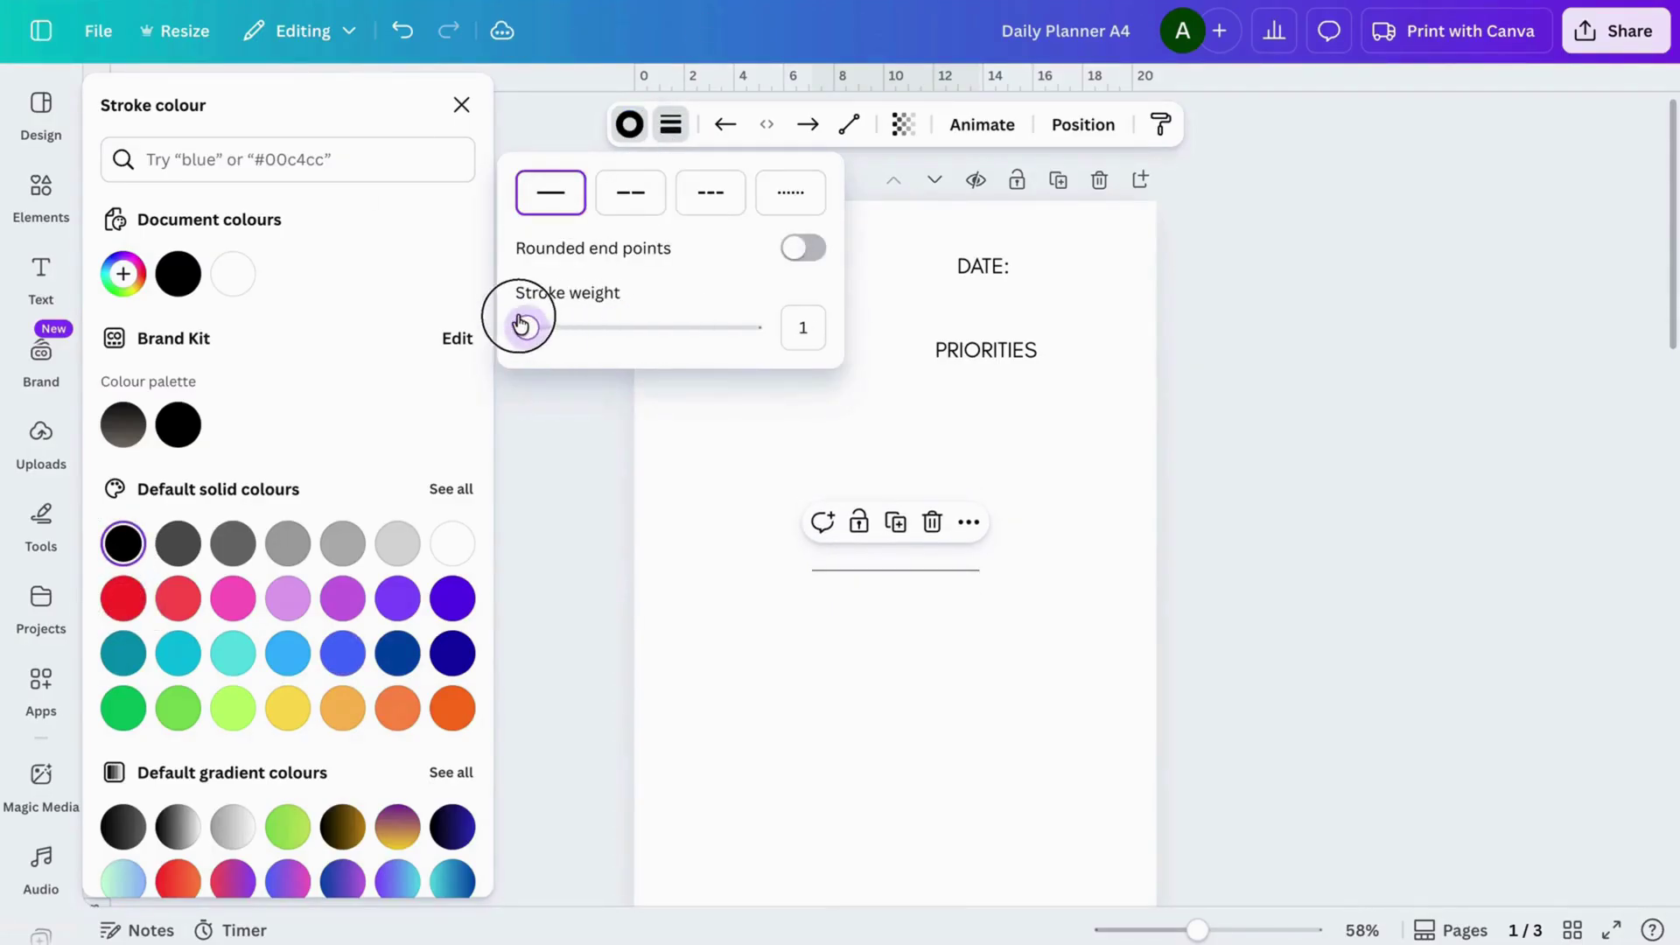
left_click(807, 403)
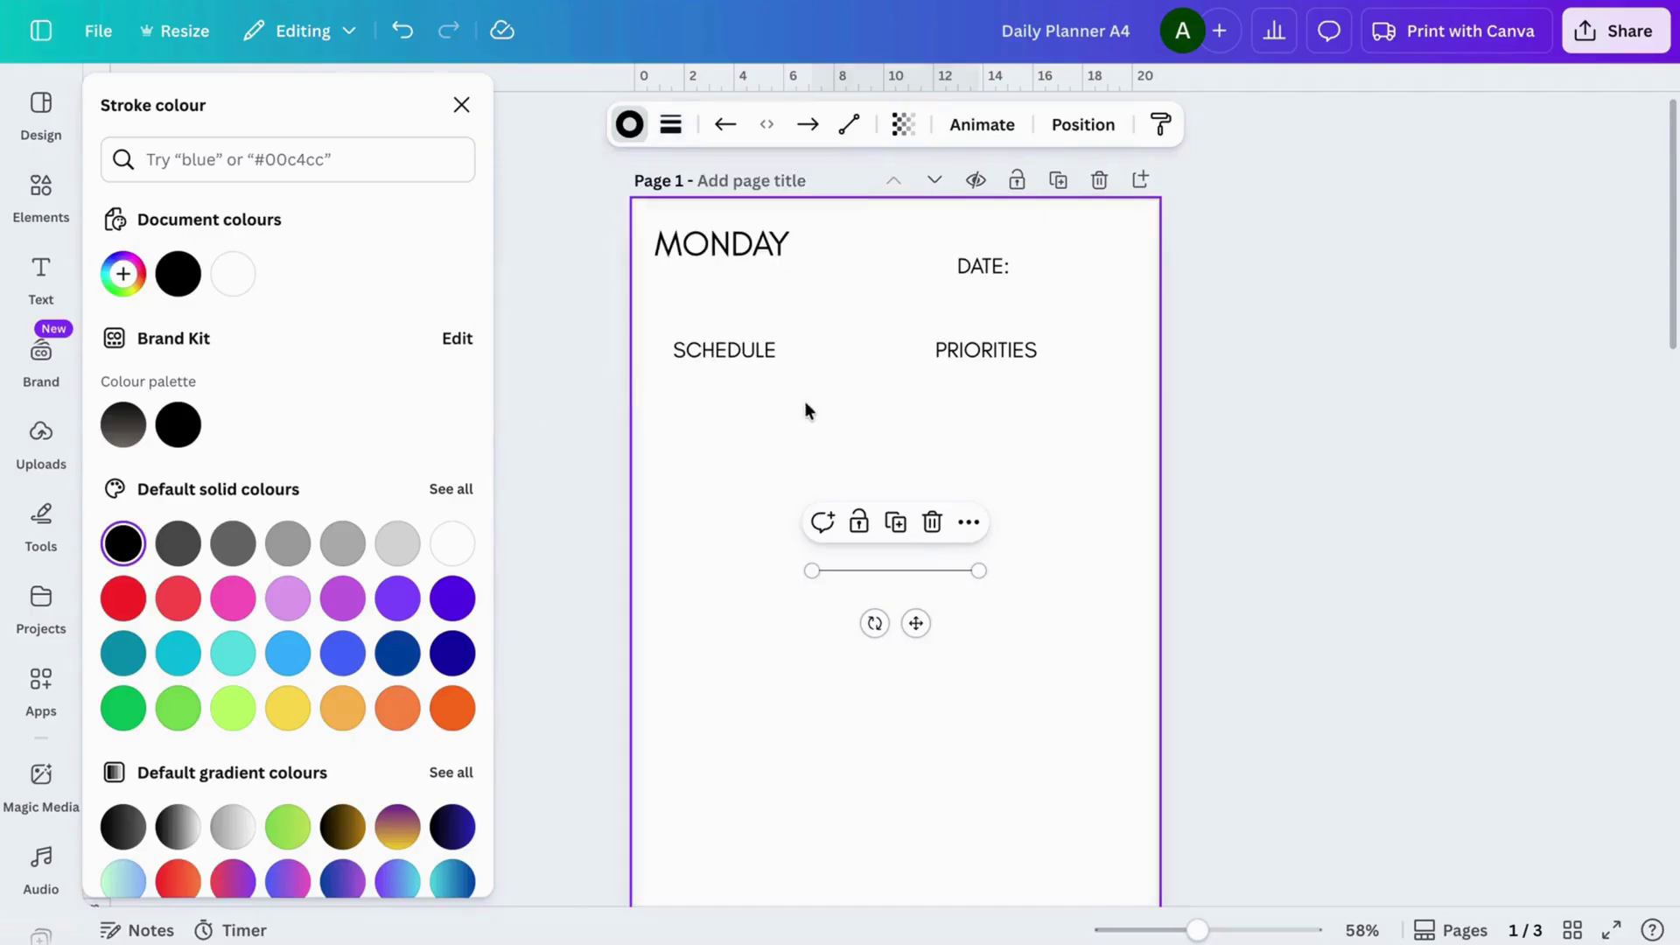
- Lengthen the line to nearly half the page width and place it just below the SCHEDULE heading, starting at the left margin
left_click_drag(875, 571, 740, 479)
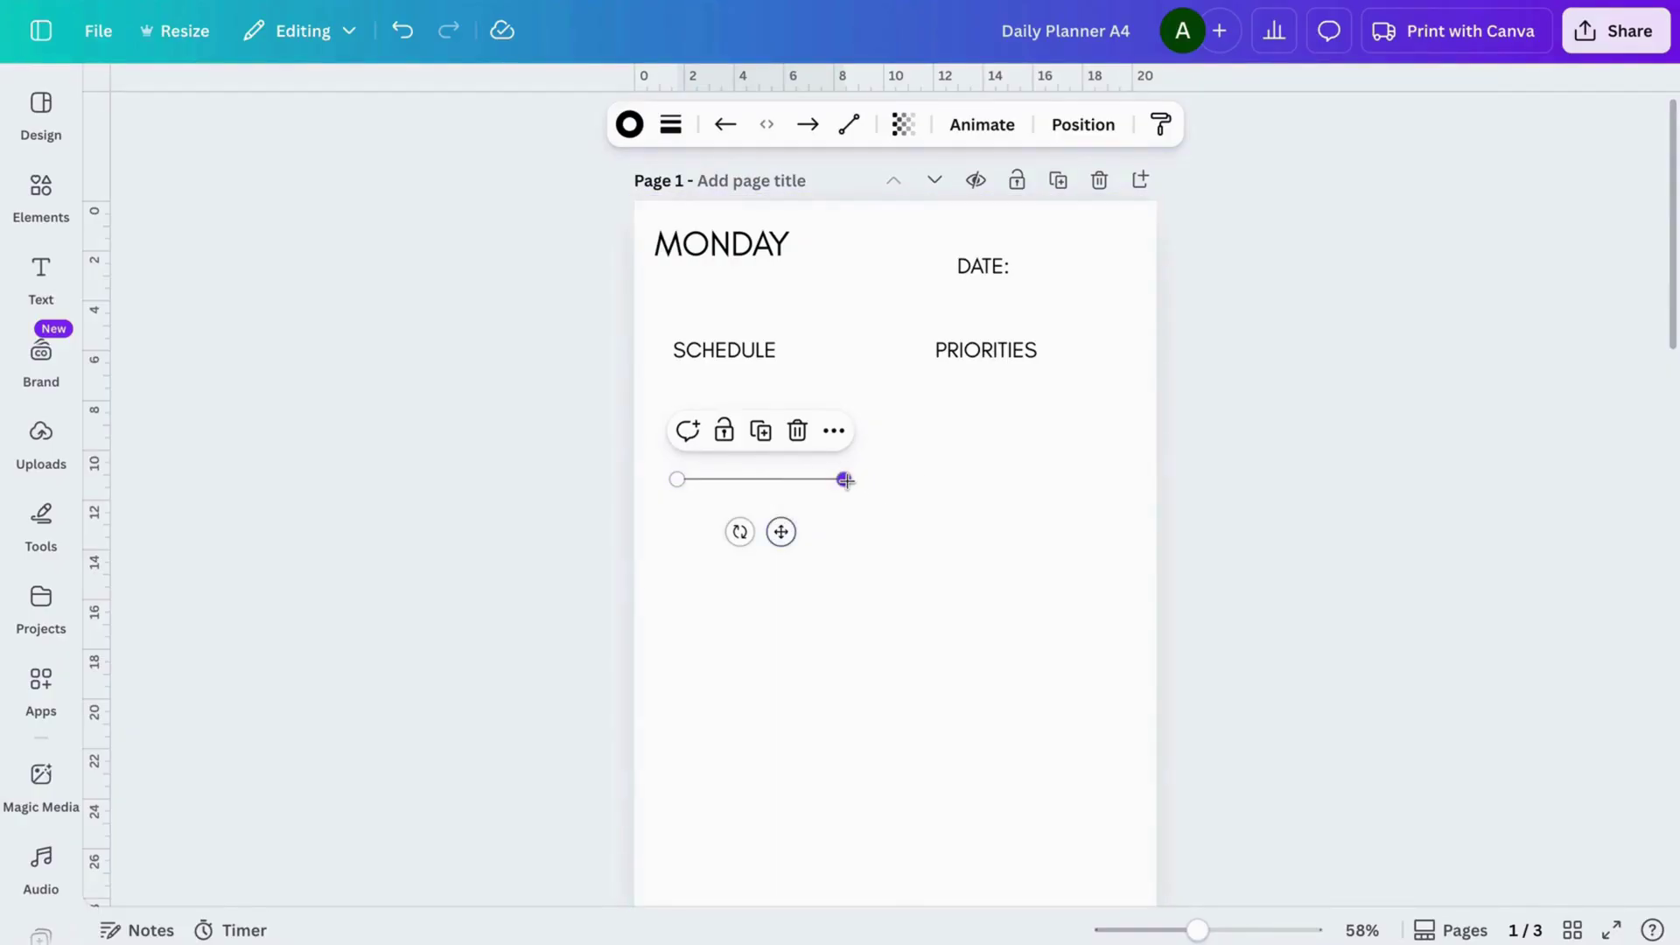
left_click_drag(844, 480, 895, 480)
left_click(837, 644)
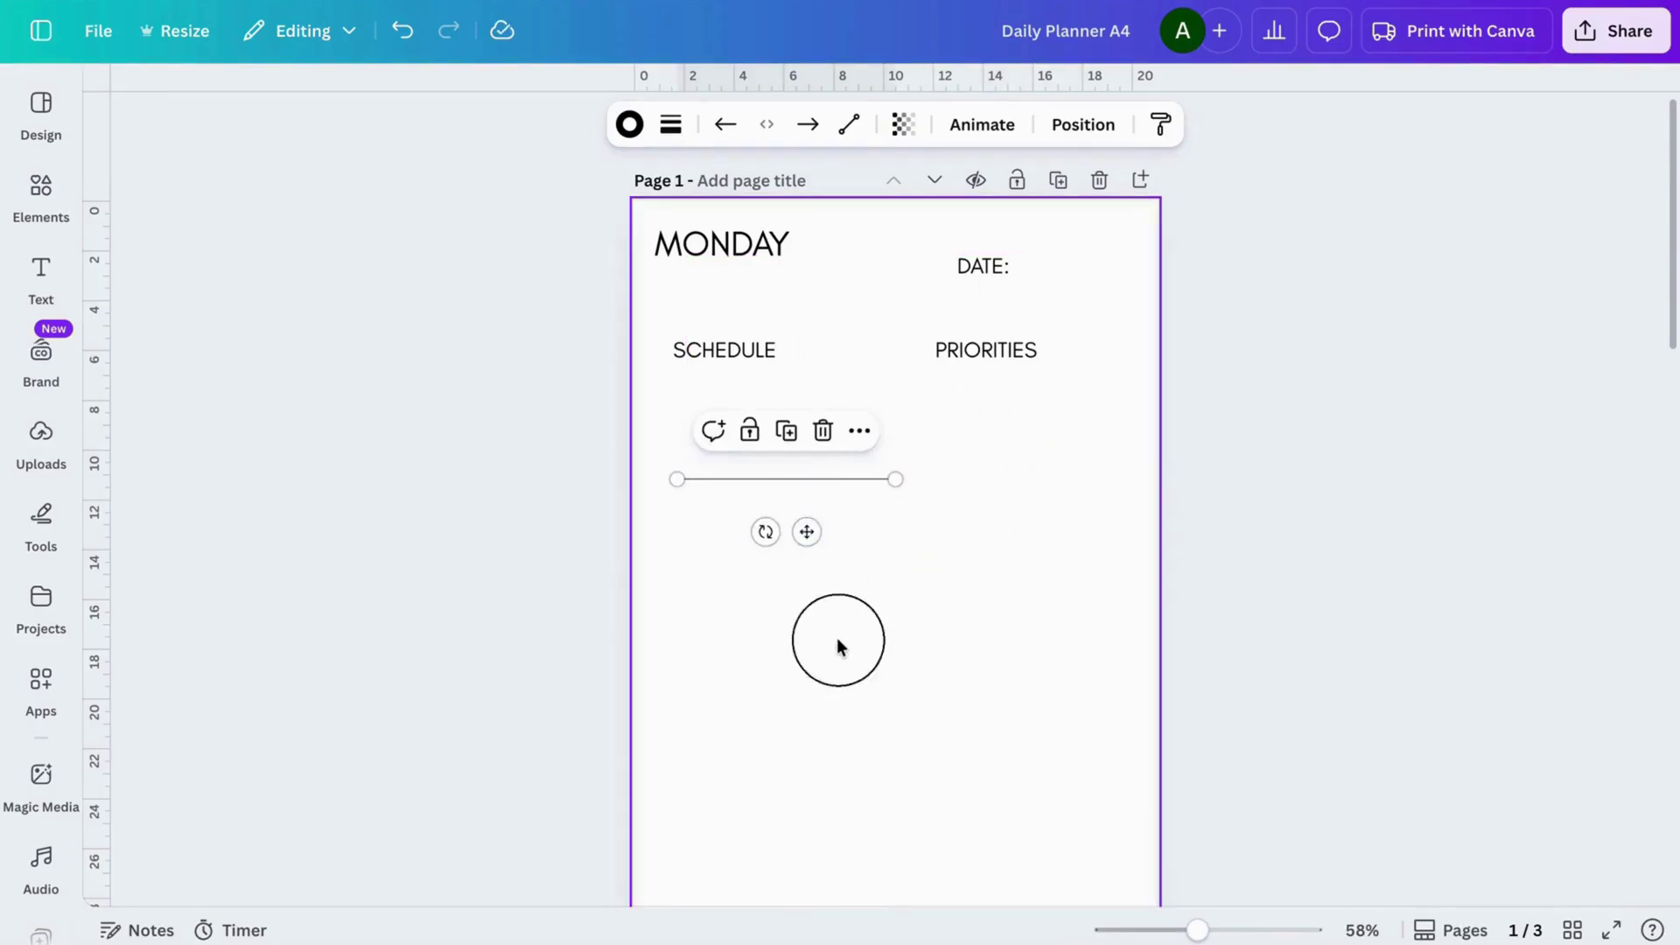
left_click(791, 472)
left_click_drag(807, 532, 792, 456)
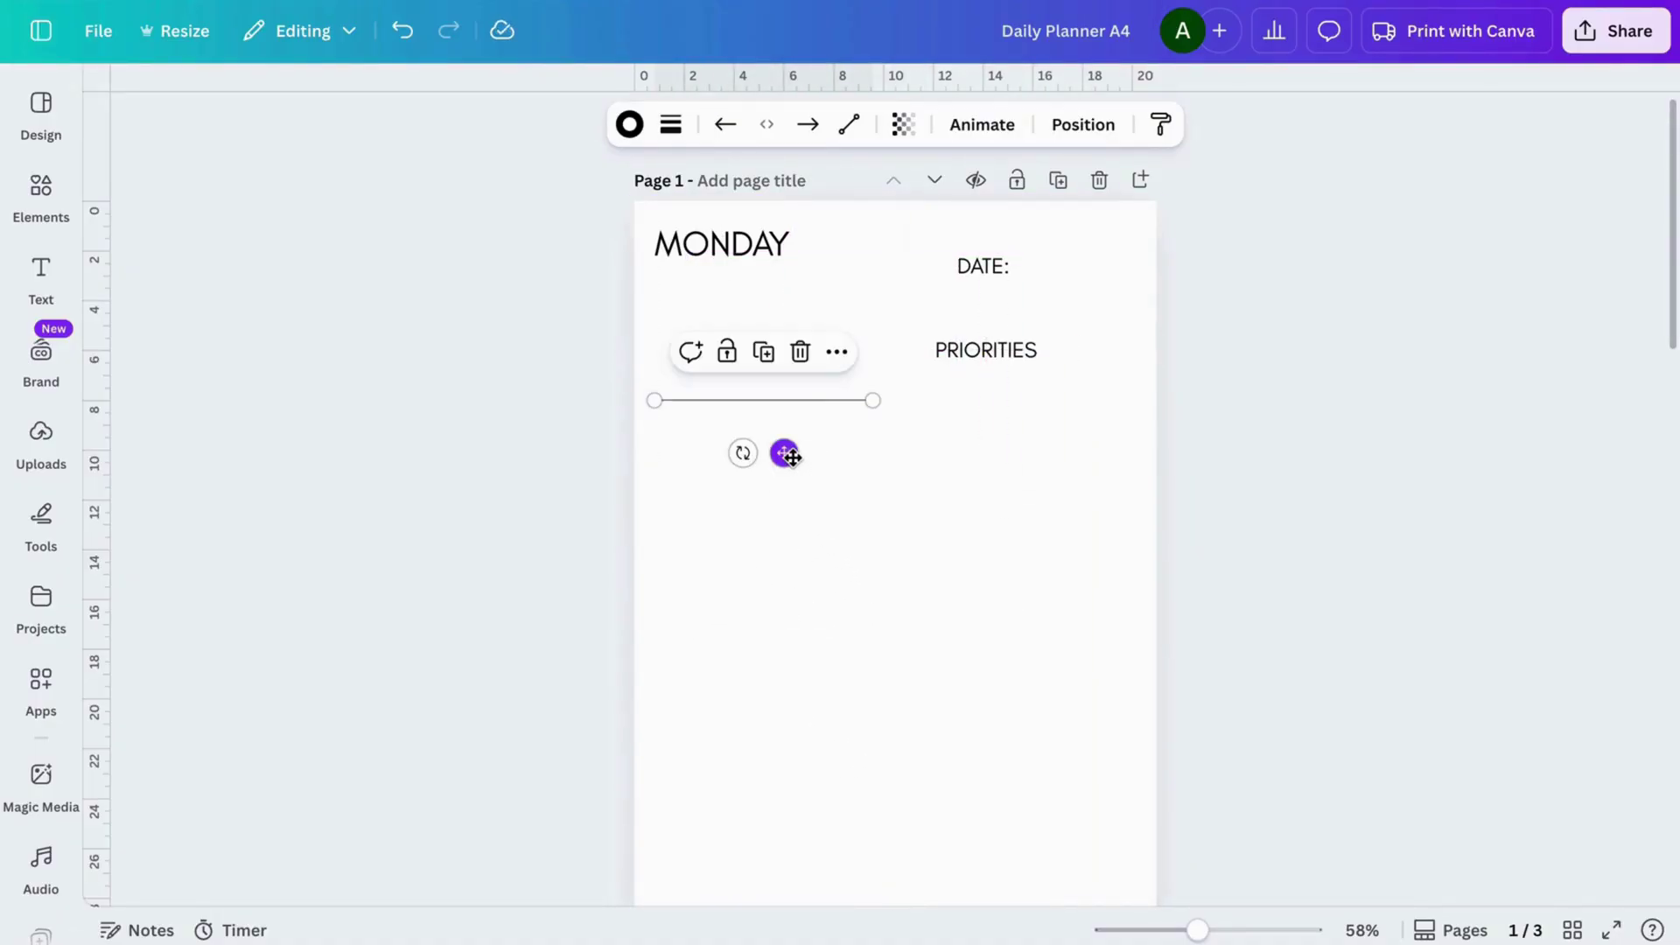
- Duplicate the line fourteen times in a row to make a stack of 15 lines
left_click(765, 358)
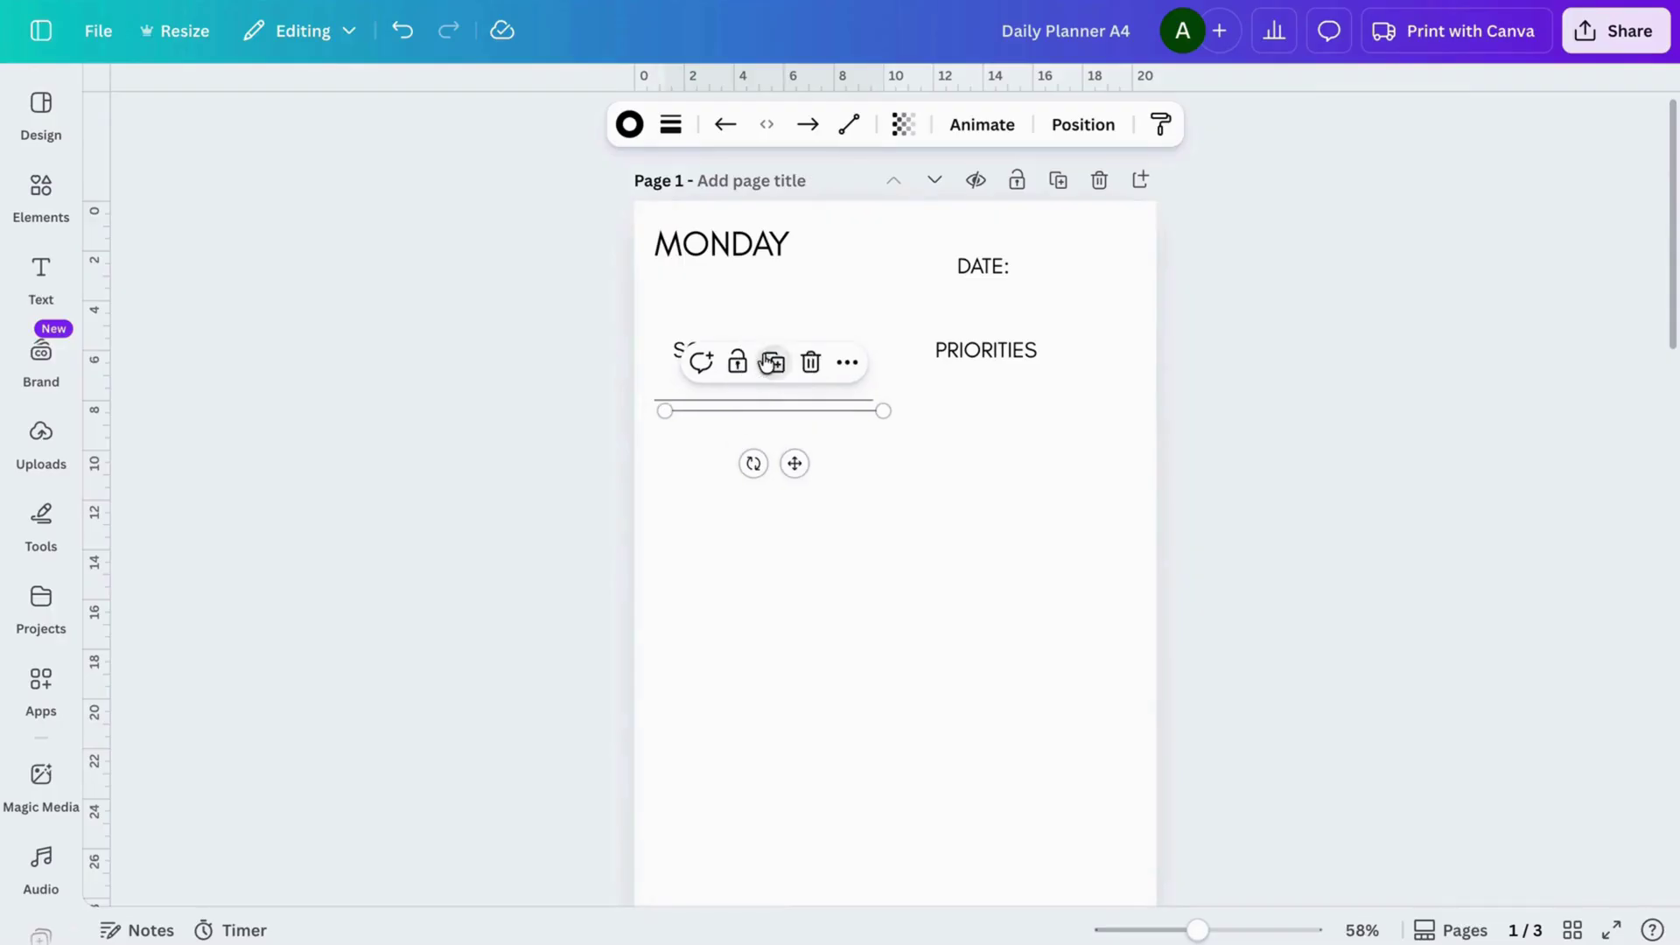
left_click(778, 369)
left_click(787, 377)
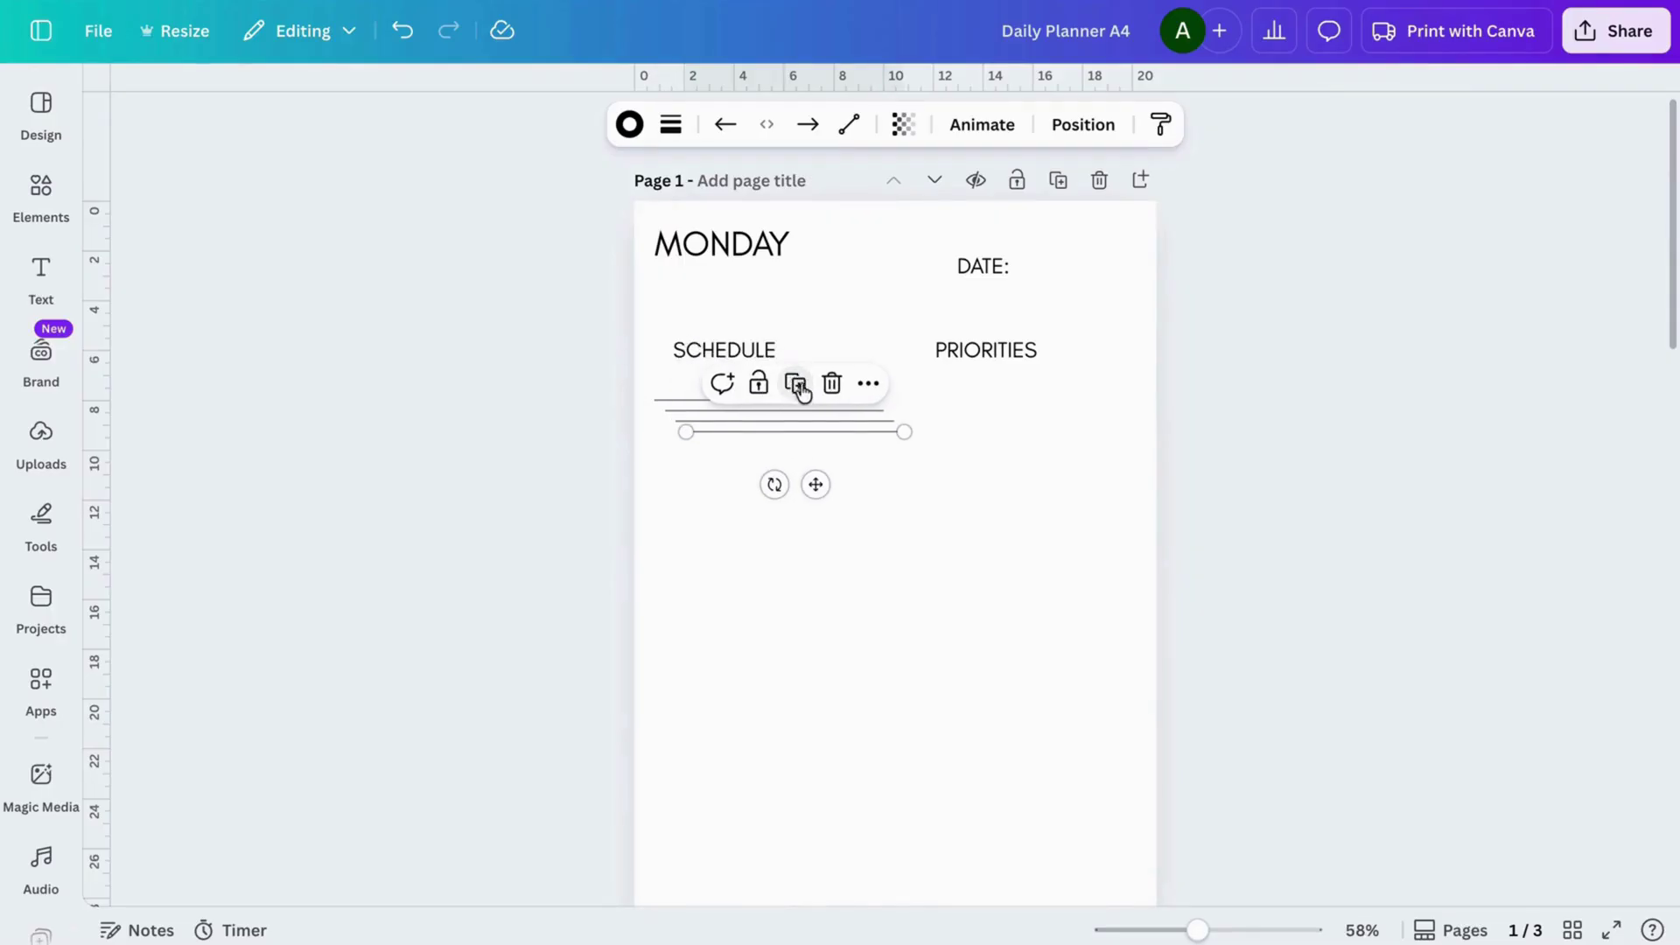
left_click(798, 387)
left_click(807, 395)
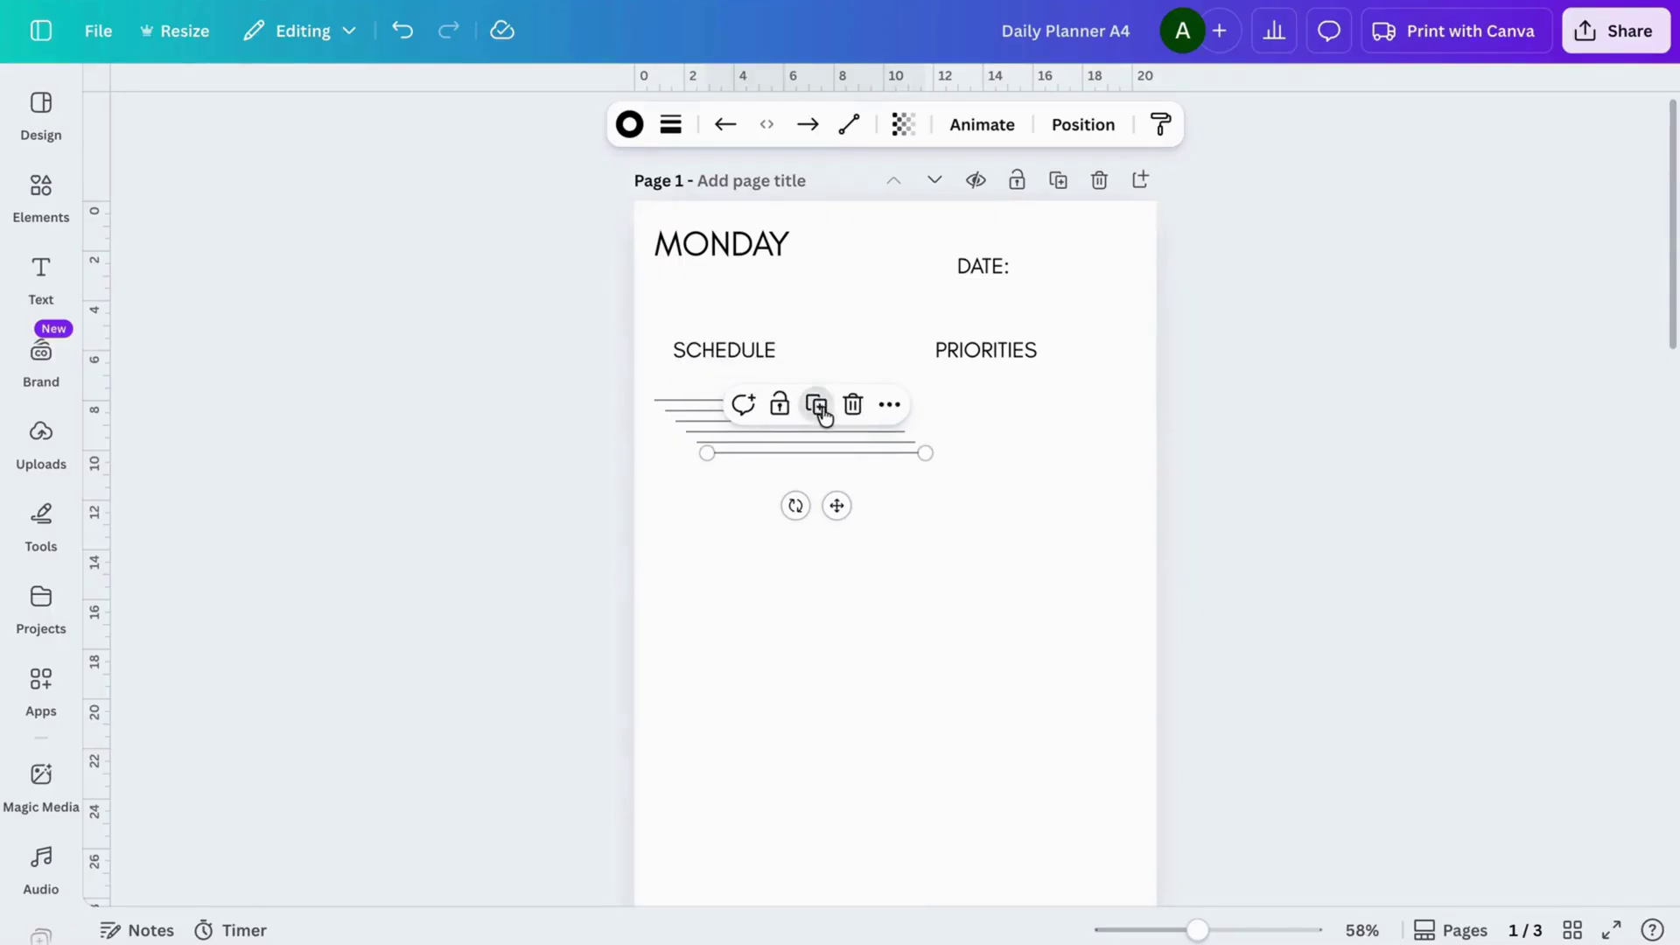
left_click(824, 415)
left_click(832, 421)
left_click(838, 427)
left_click(844, 434)
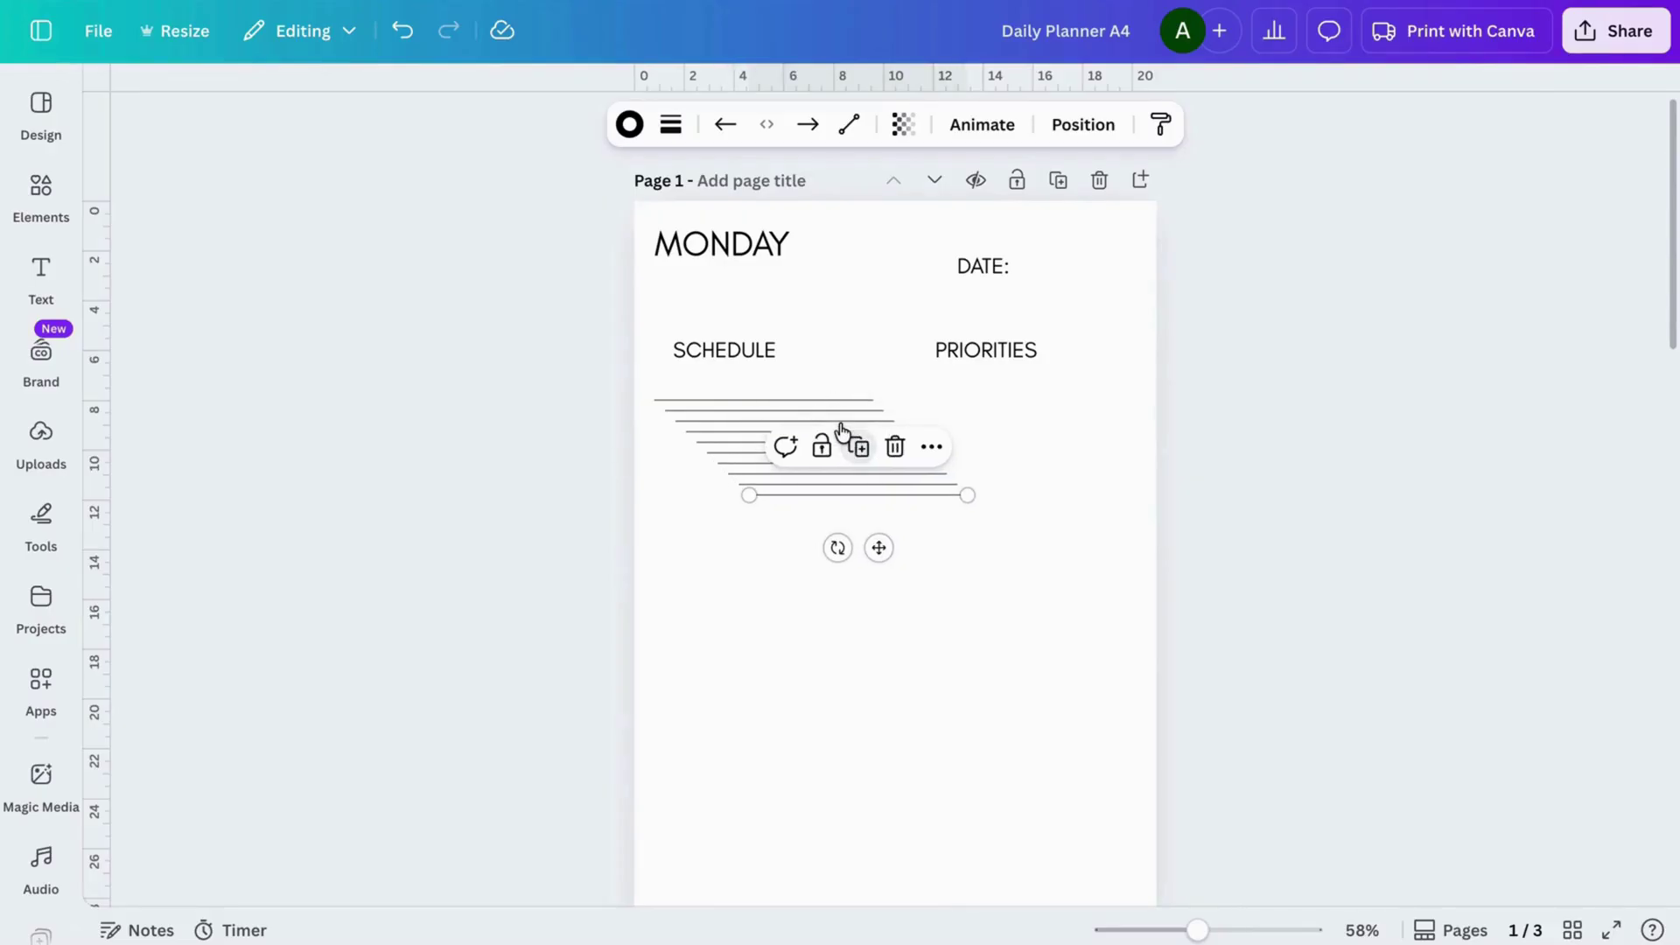
left_click(864, 454)
left_click(874, 464)
left_click(883, 472)
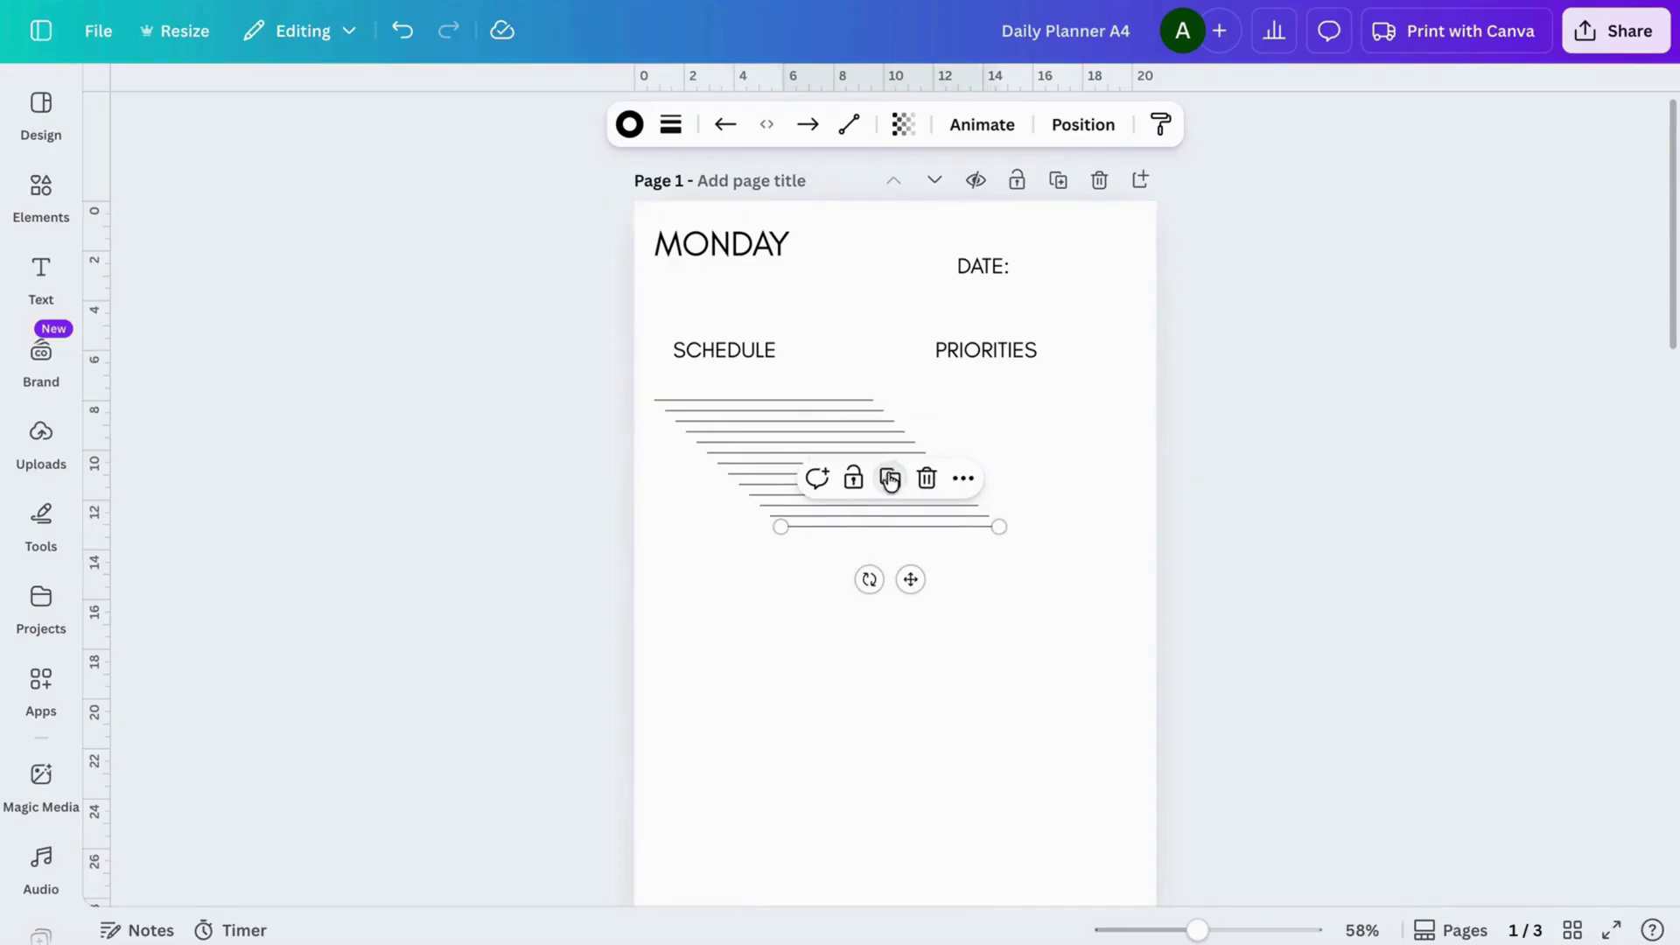
left_click(892, 482)
left_click(900, 490)
left_click(1163, 531)
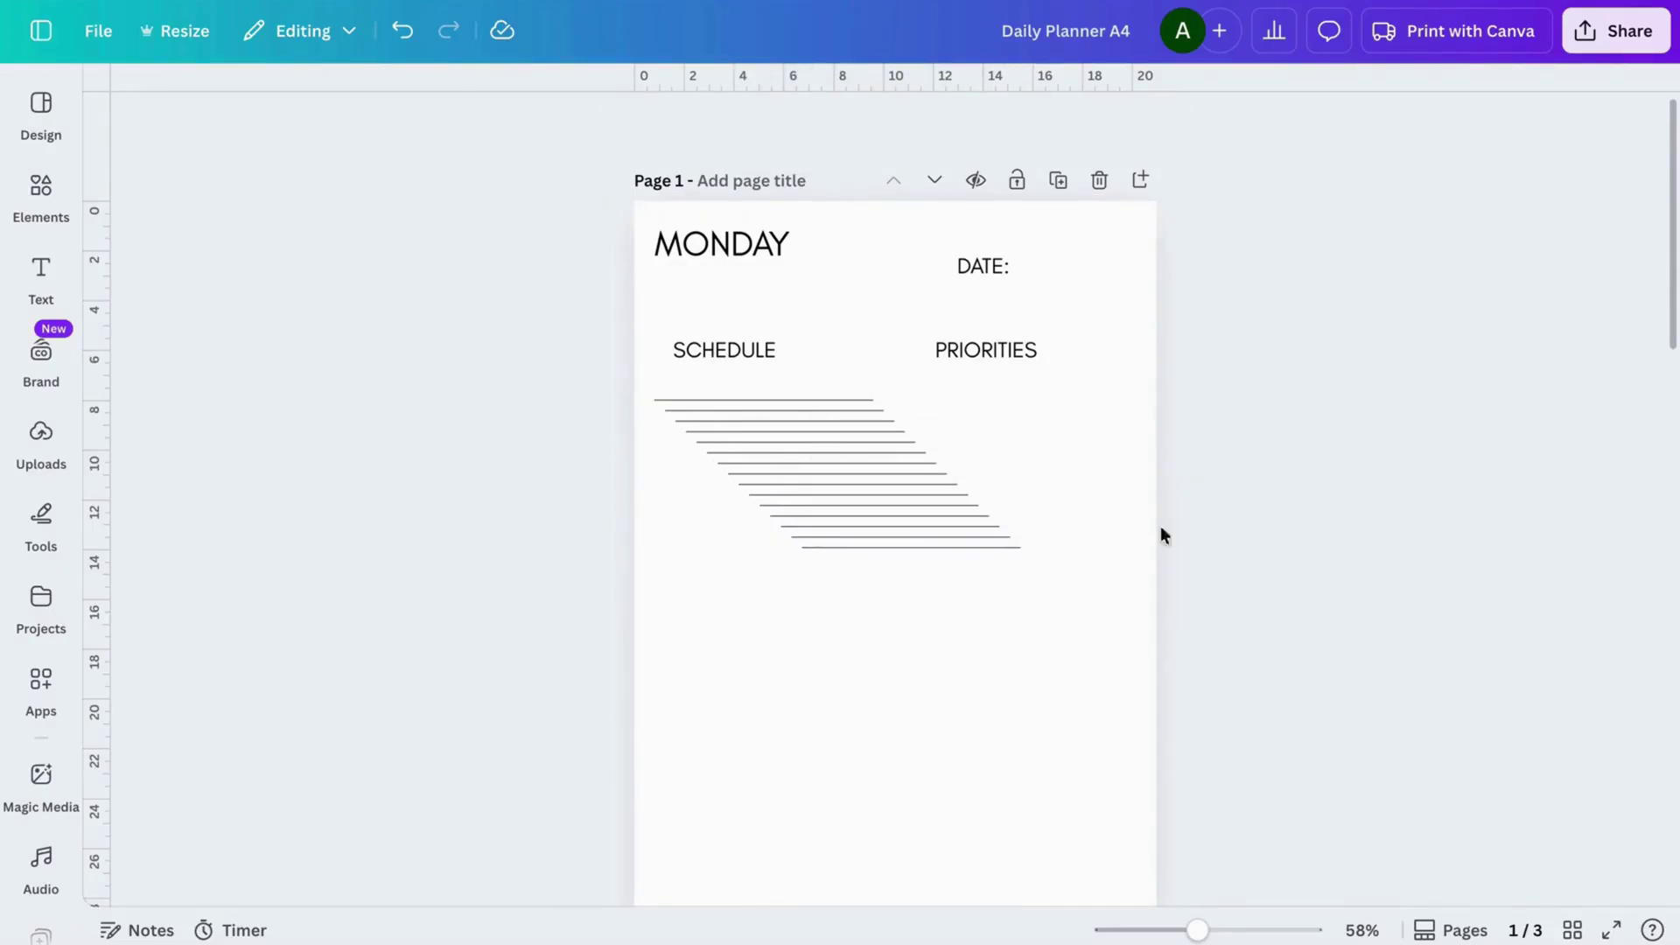
- Select all the stacked lines and space them evenly with Tidy up
left_click_drag(803, 374, 1017, 648)
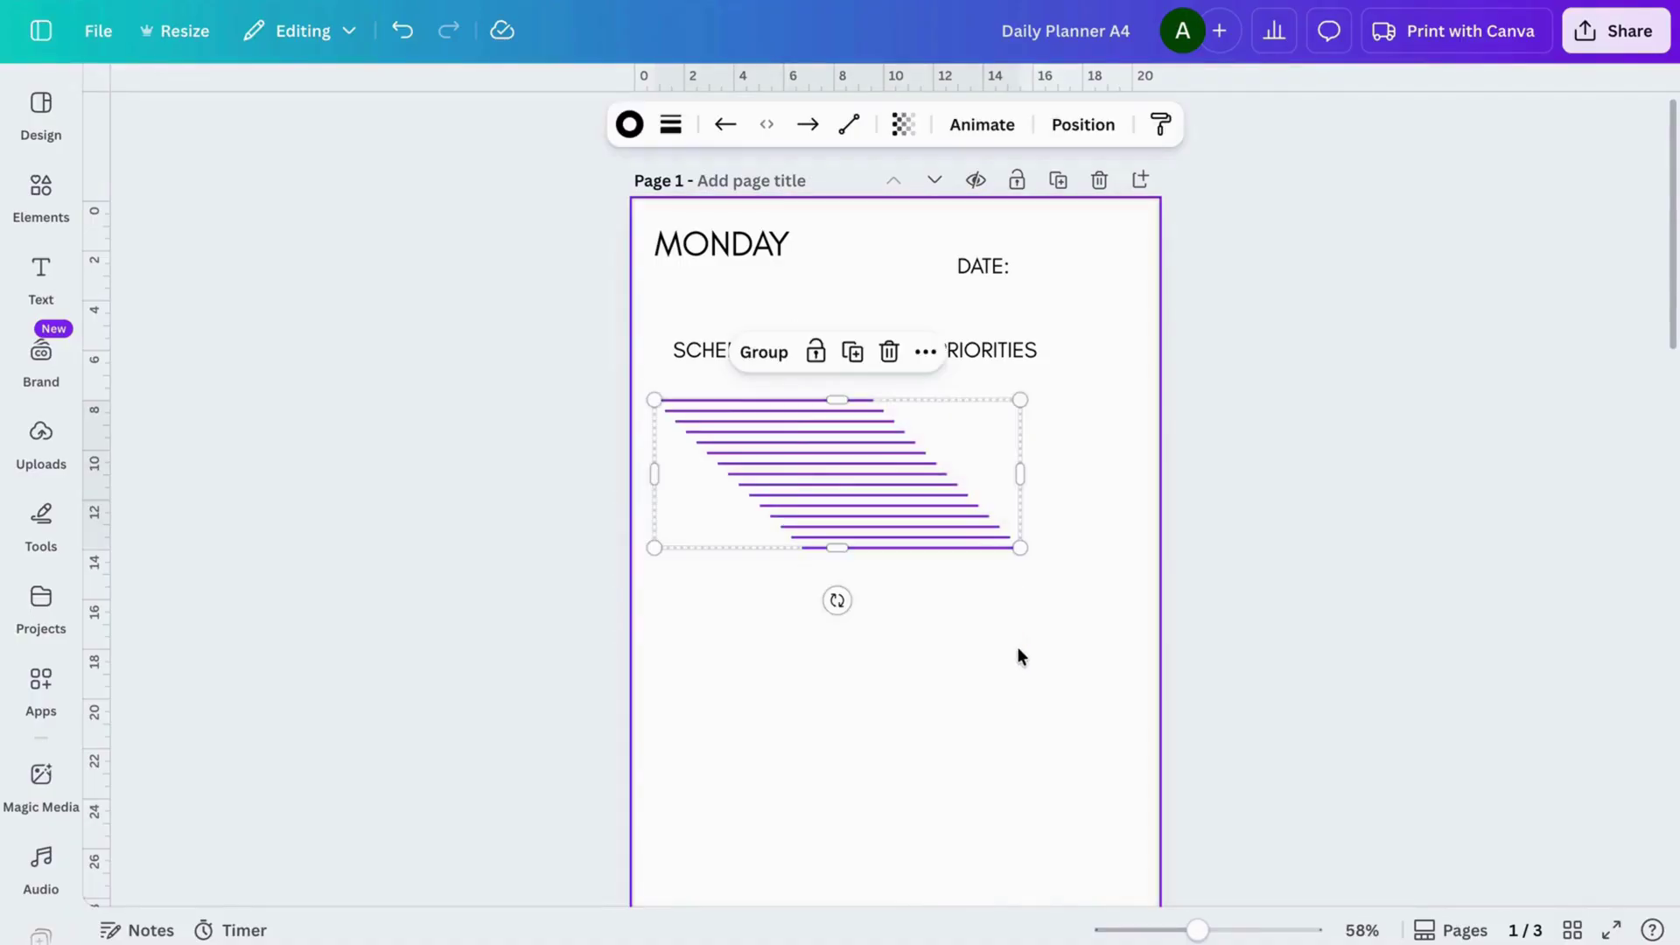
left_click(927, 354)
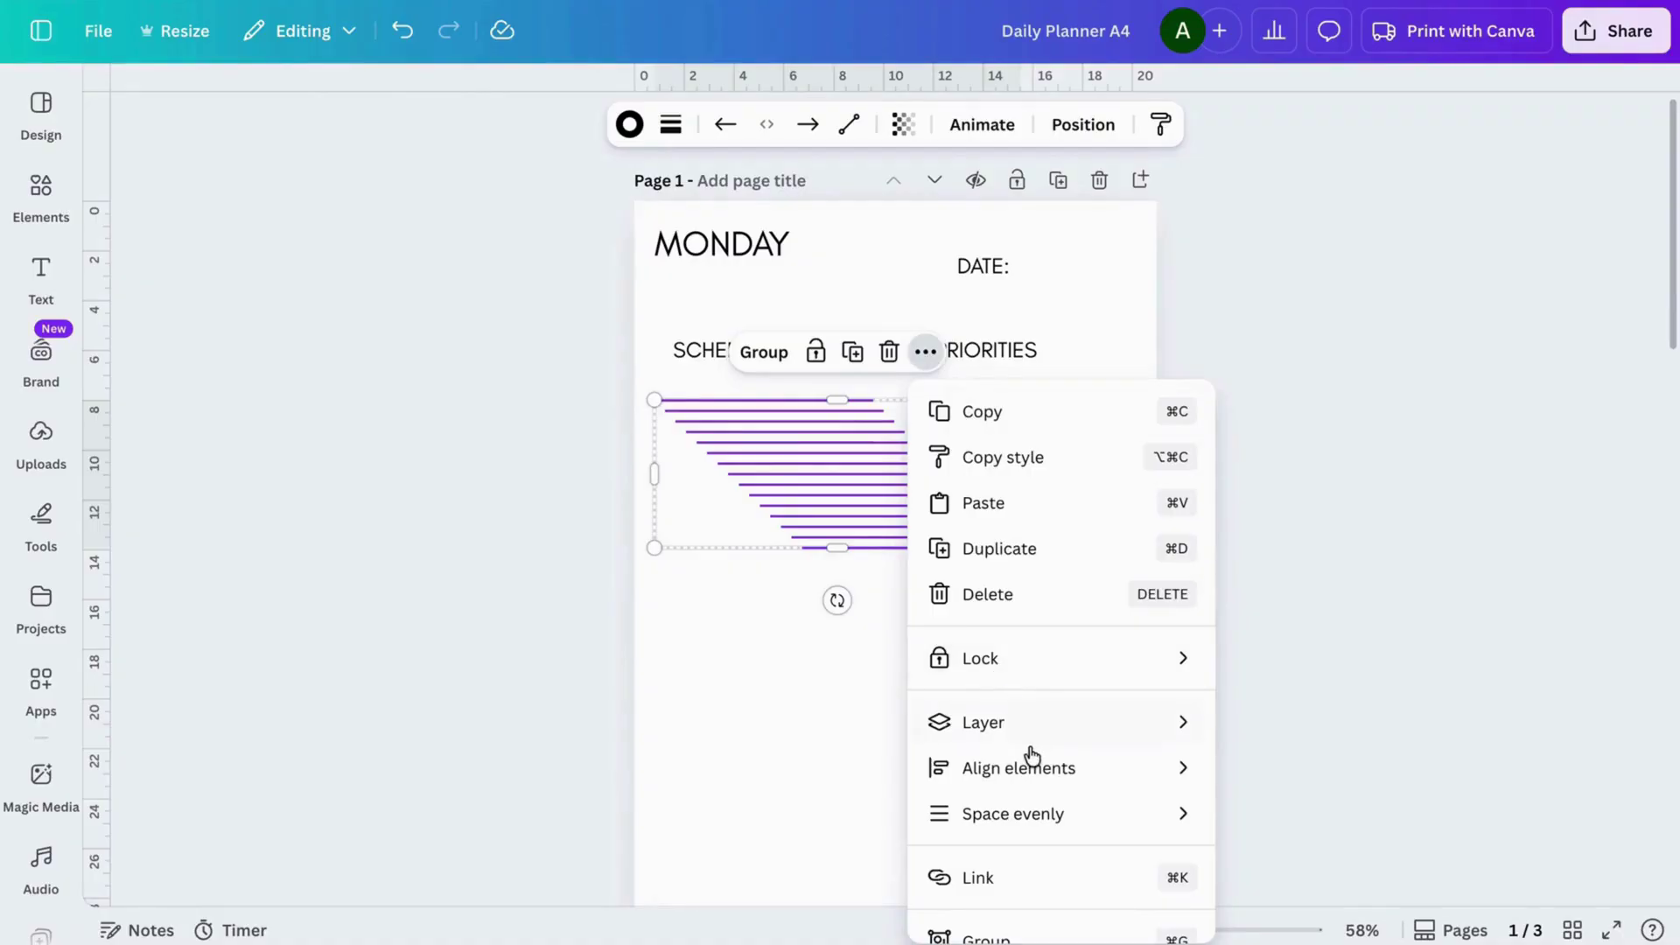
mouse_move(971, 823)
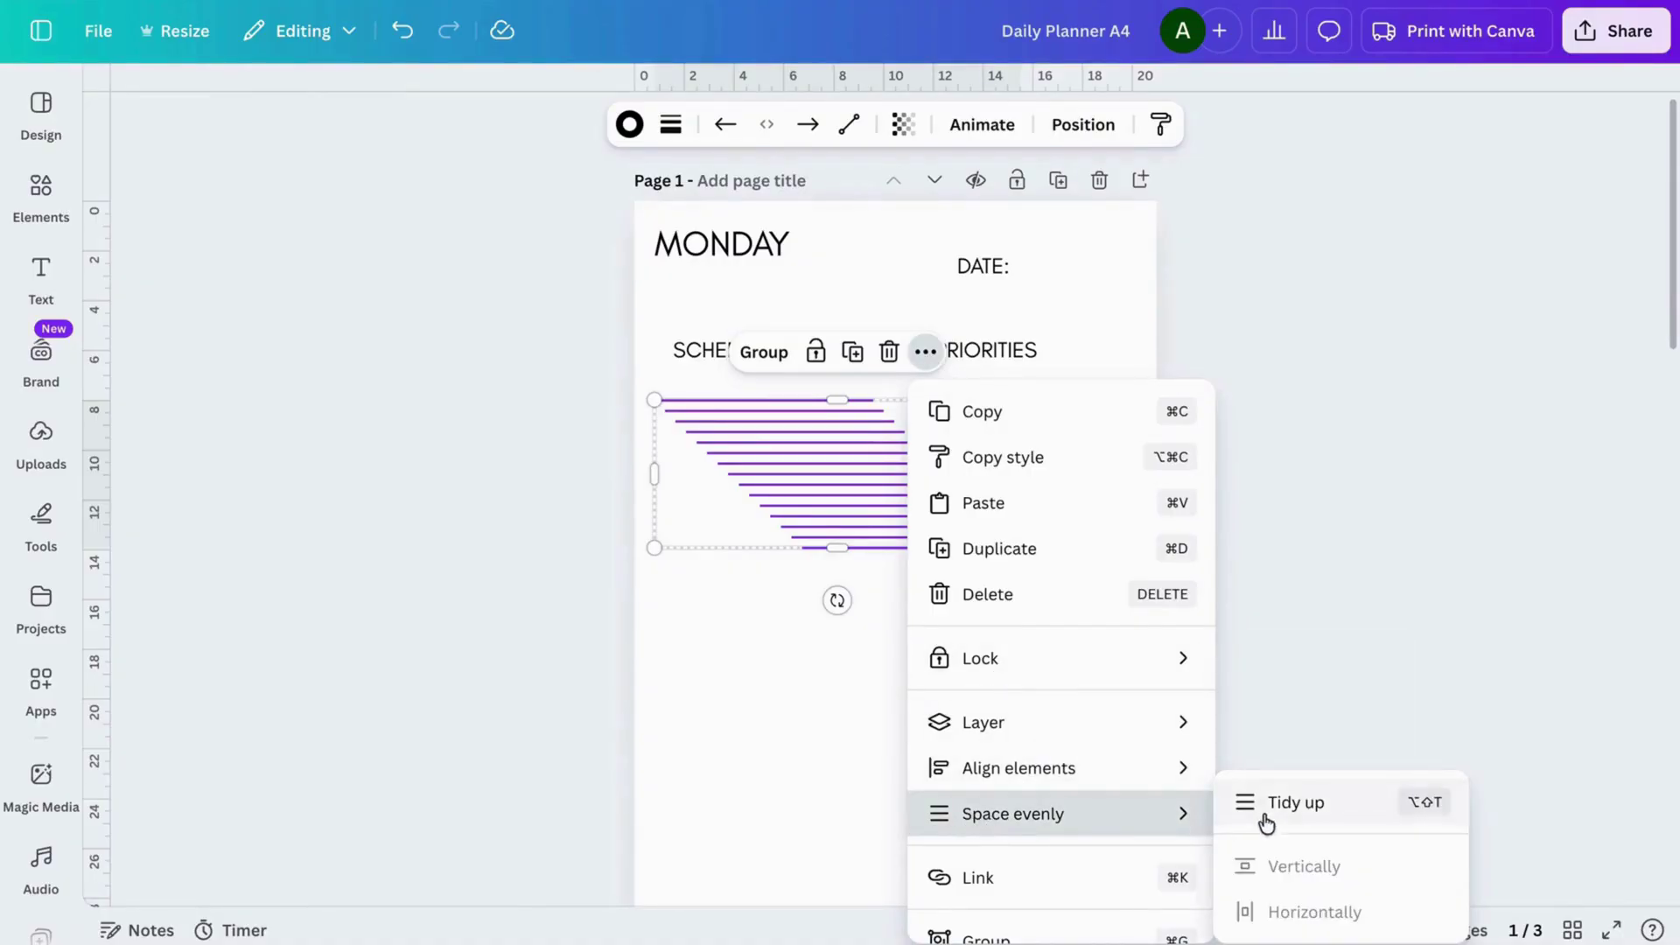
left_click(1304, 805)
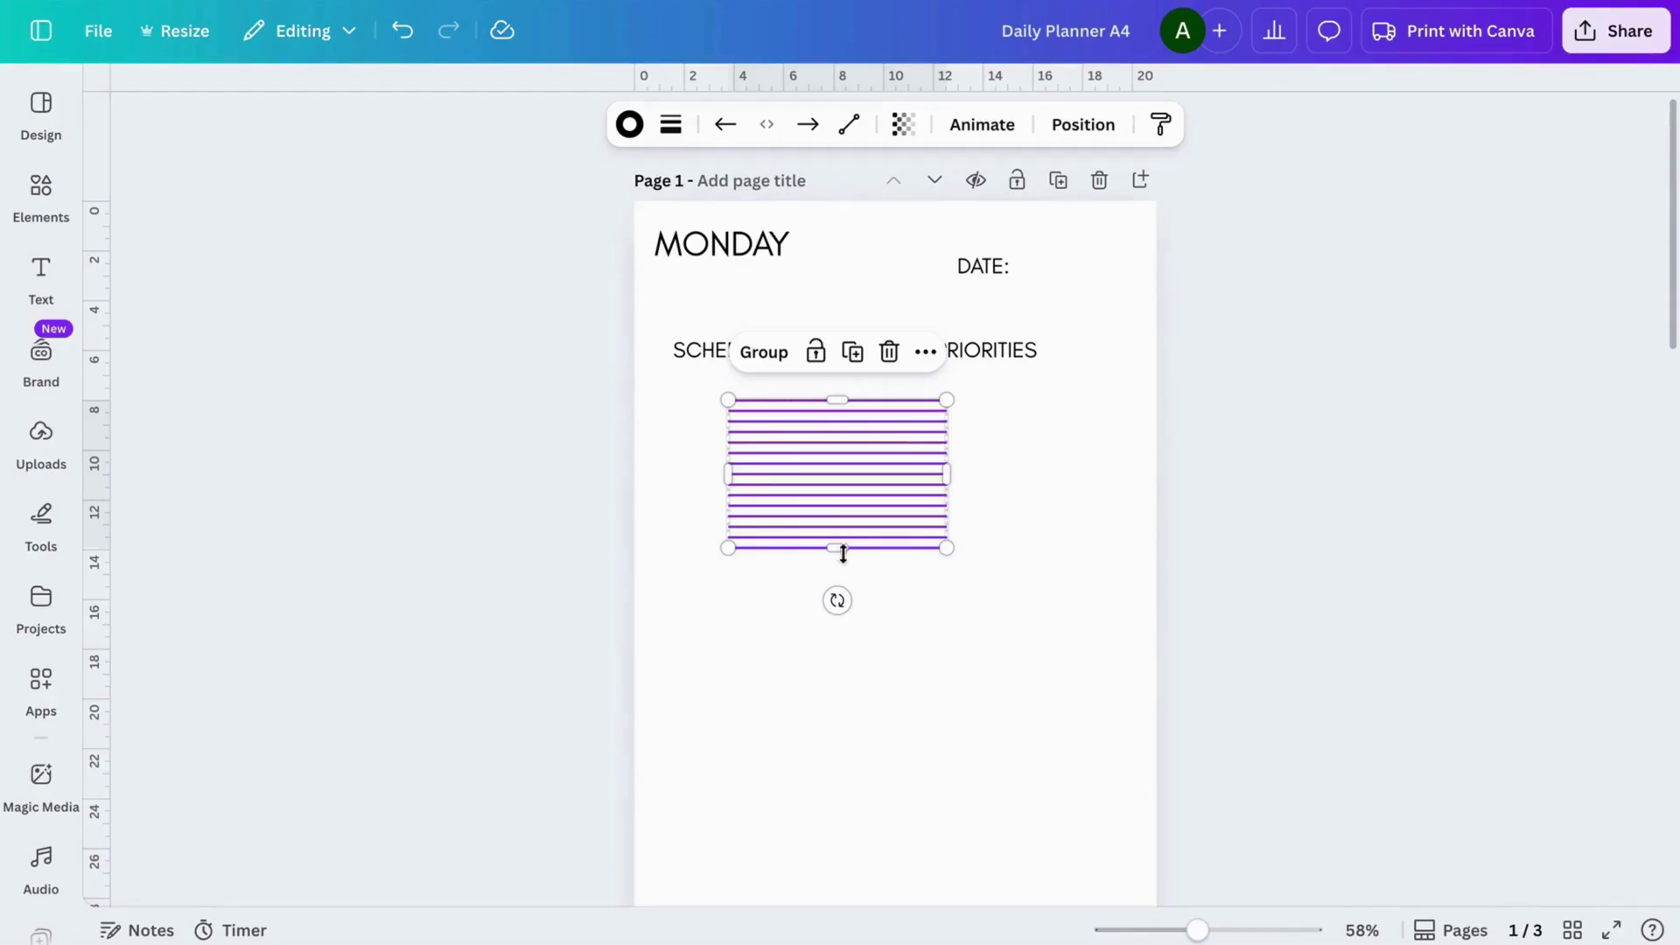
- Move the stack of lines under SCHEDULE at the left margin and stretch its spacing down to near the page bottom
left_click_drag(866, 472, 796, 453)
left_click_drag(761, 536, 794, 886)
scroll(795, 885, "down", 2)
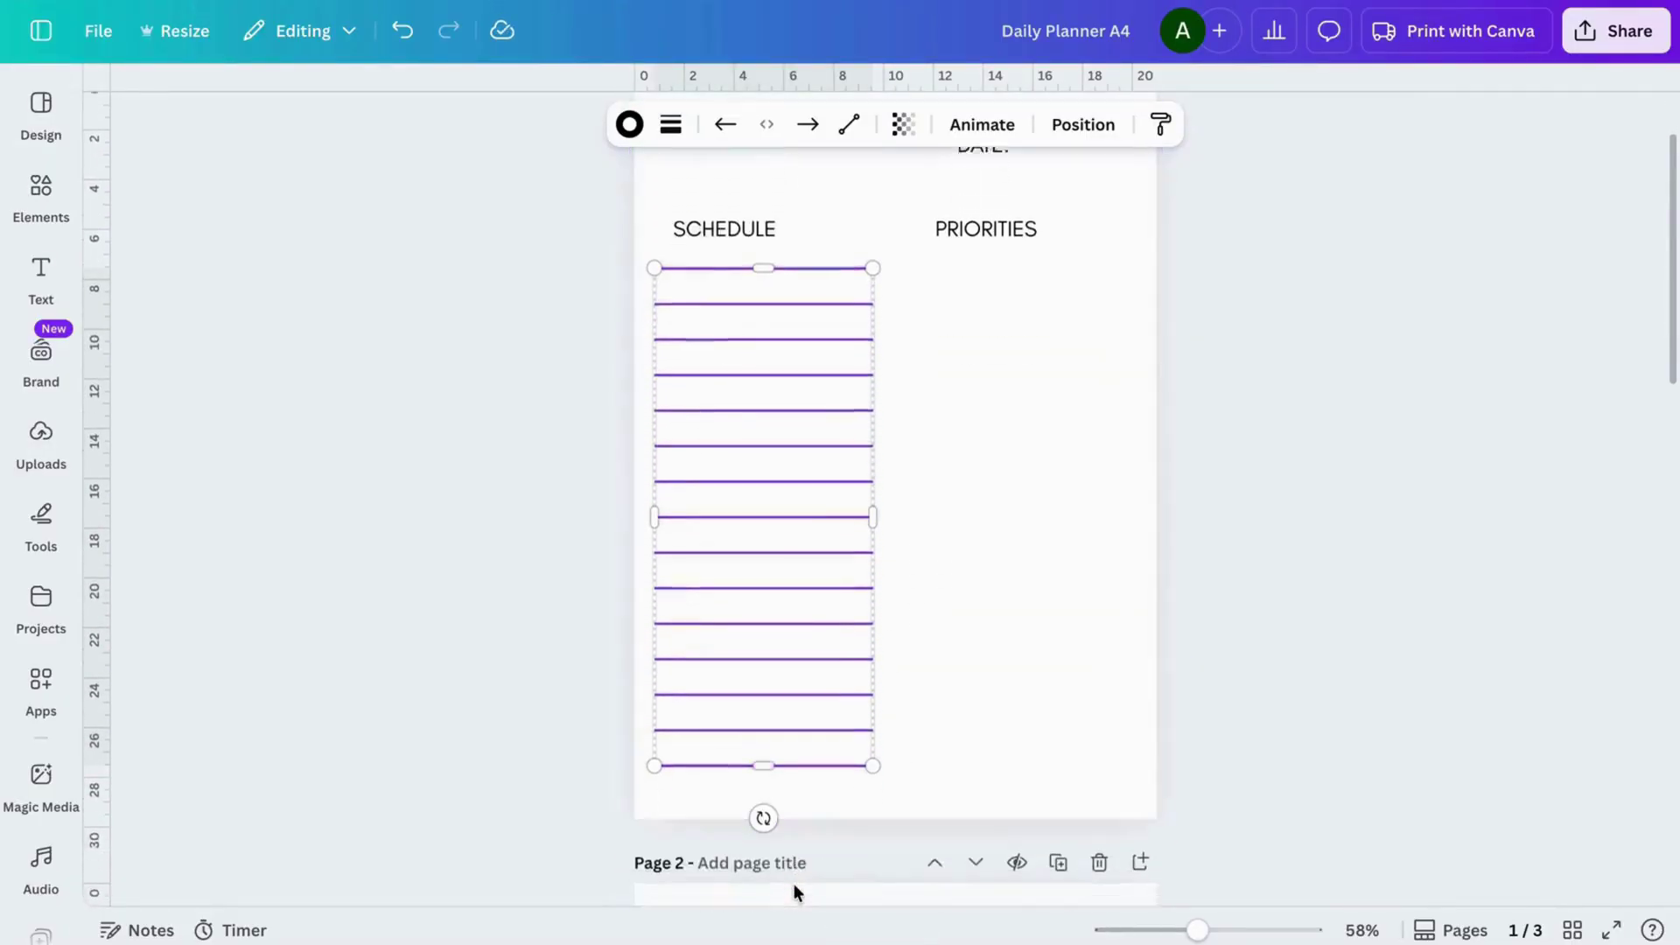
left_click(1505, 626)
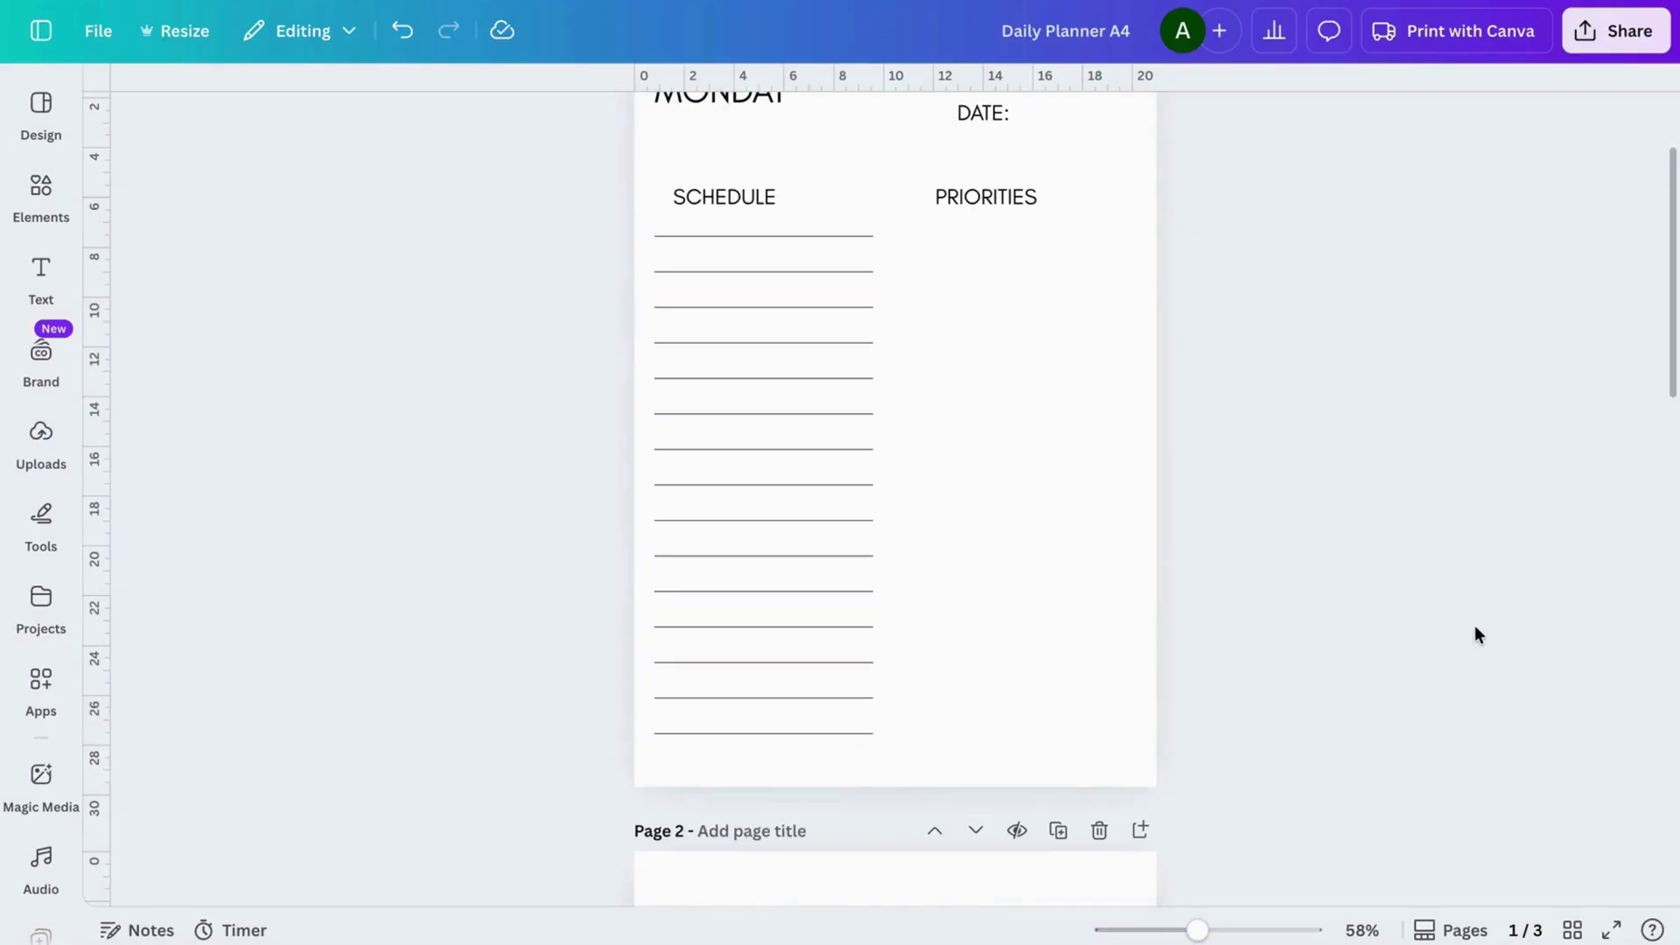
- Position the SCHEDULE heading's box at the left edge of the schedule lines and left-align its text
scroll(1476, 632, "up", 2)
left_click(747, 350)
left_click_drag(745, 411, 764, 404)
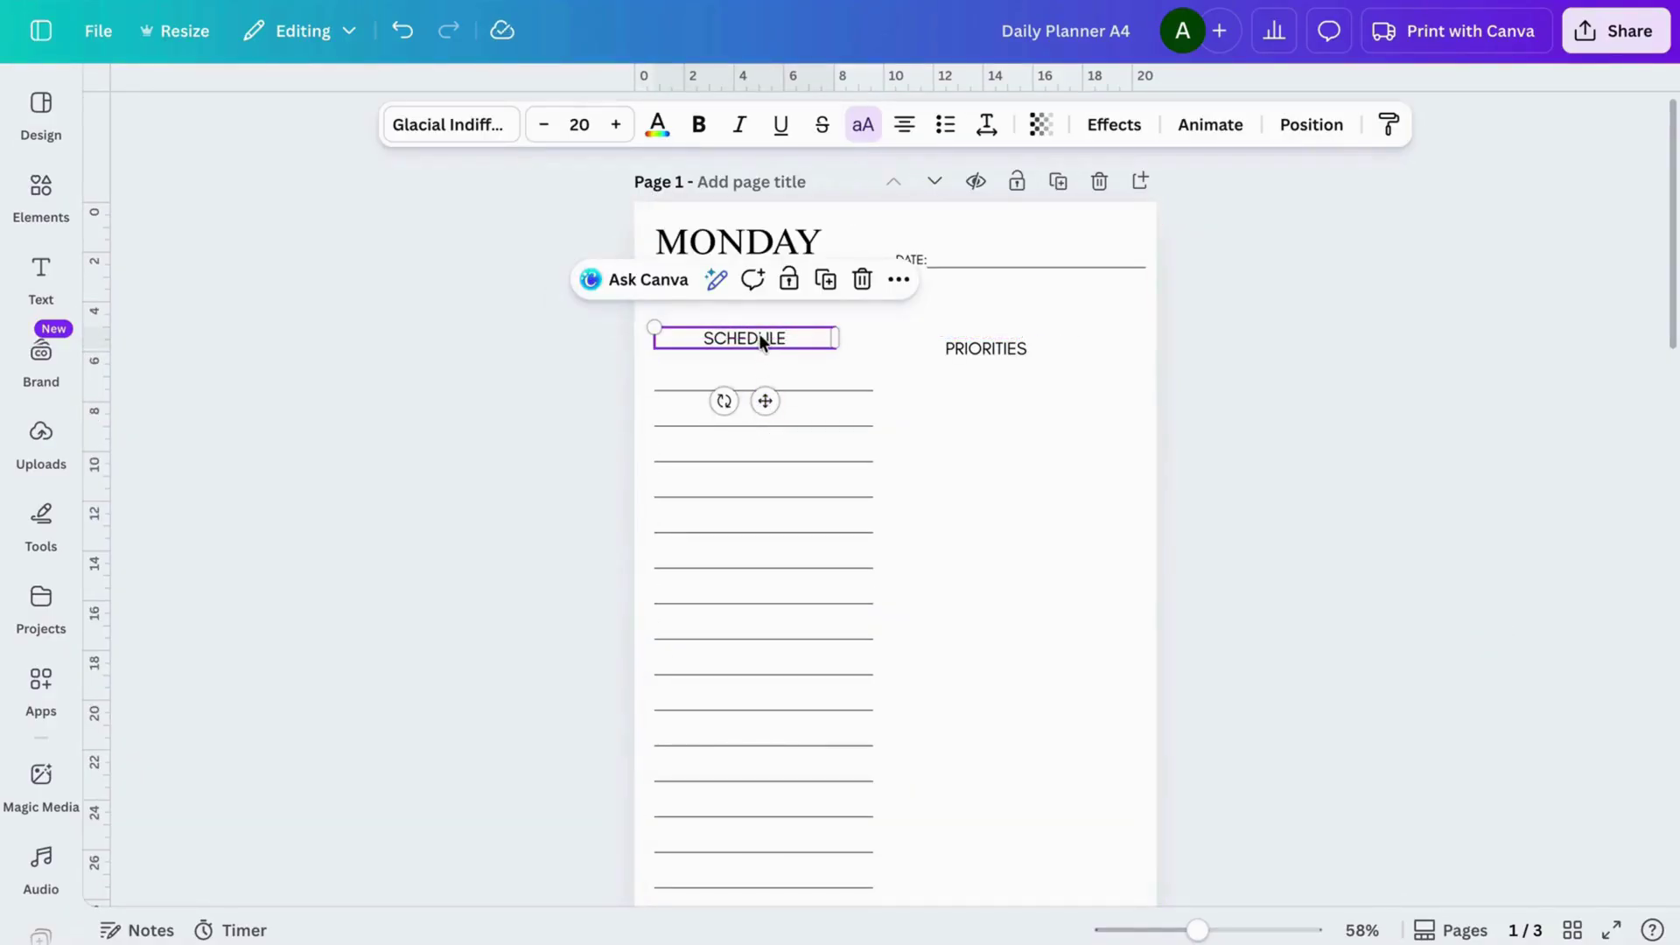
left_click(905, 127)
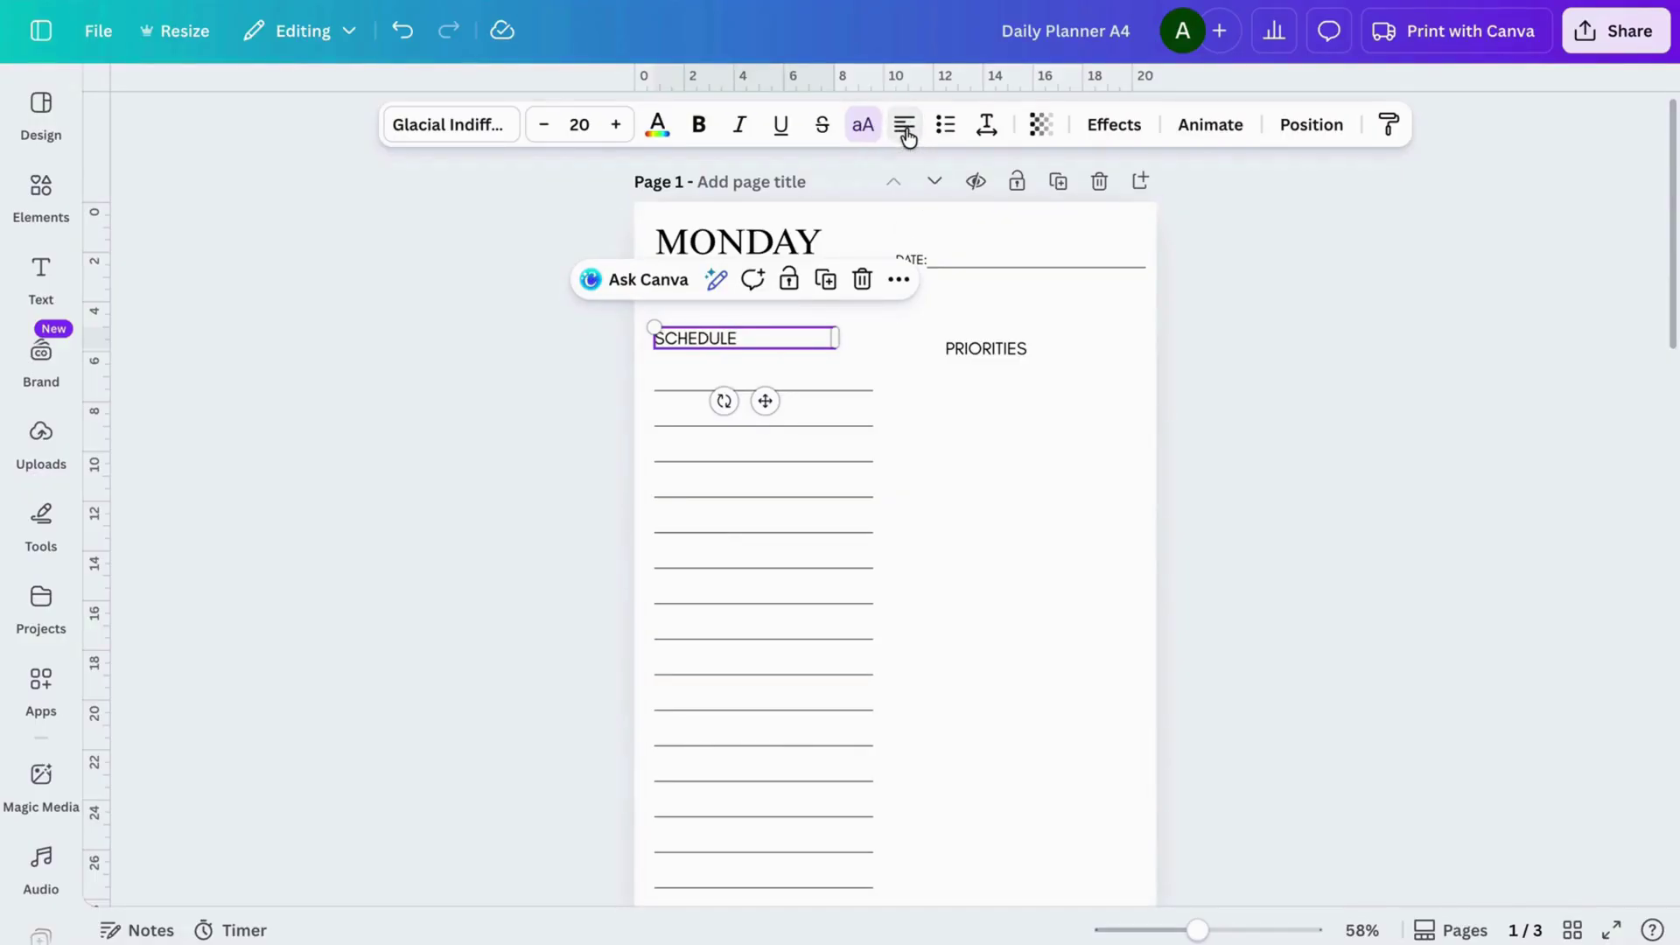
left_click(907, 131)
left_click(906, 131)
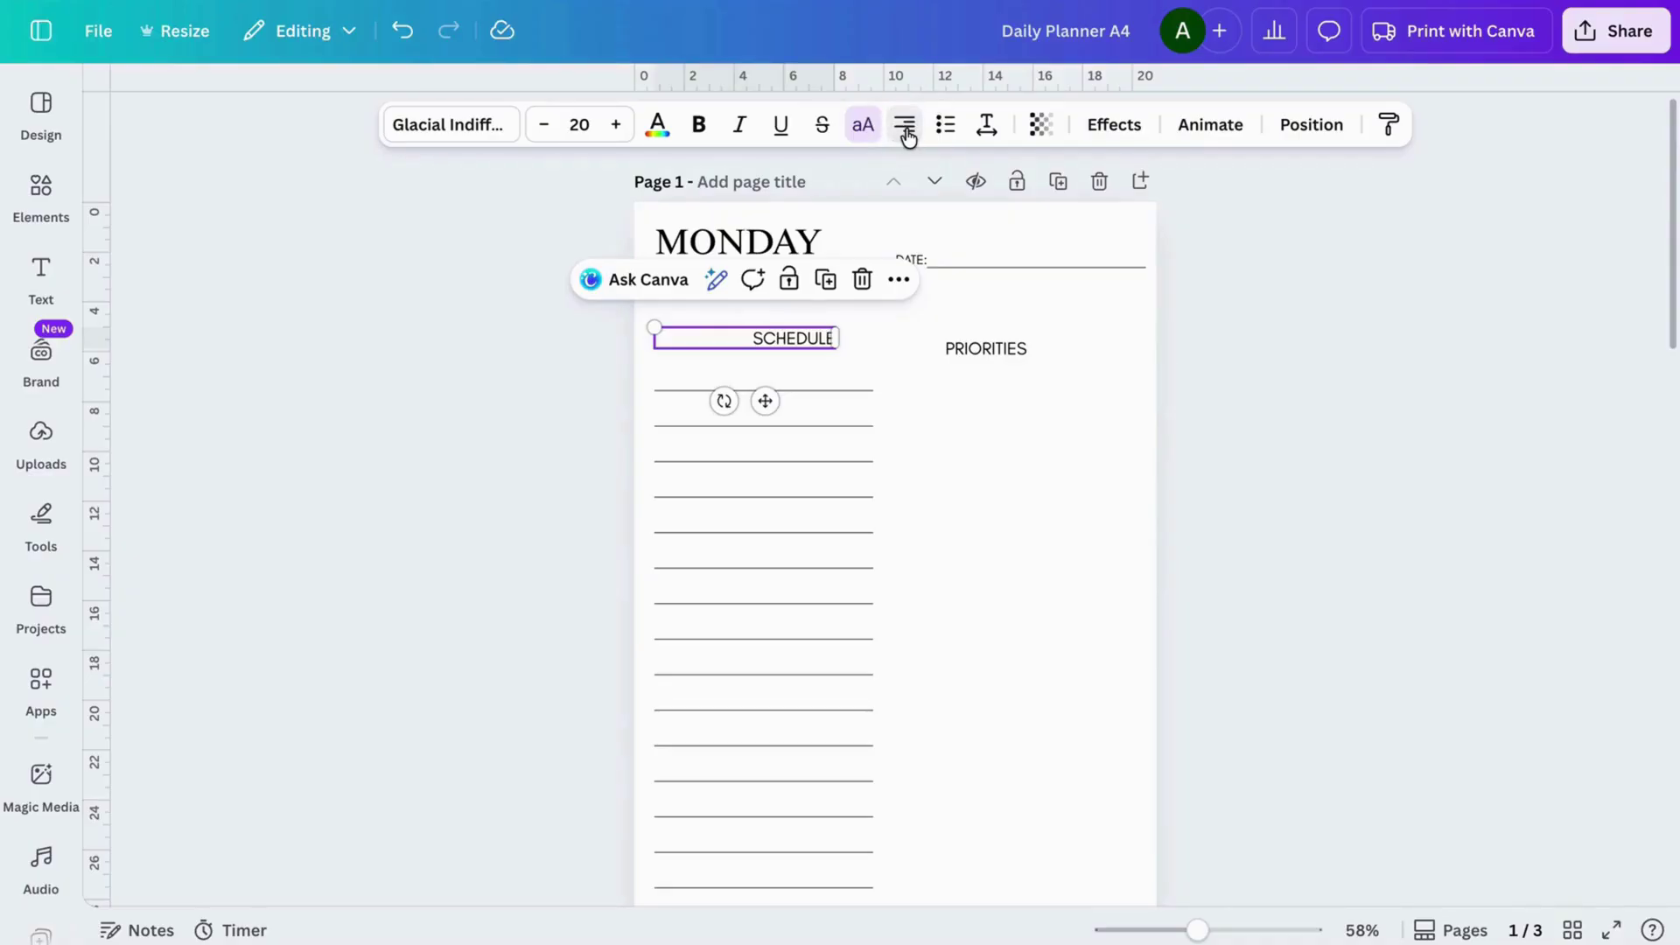
left_click(907, 131)
left_click(907, 132)
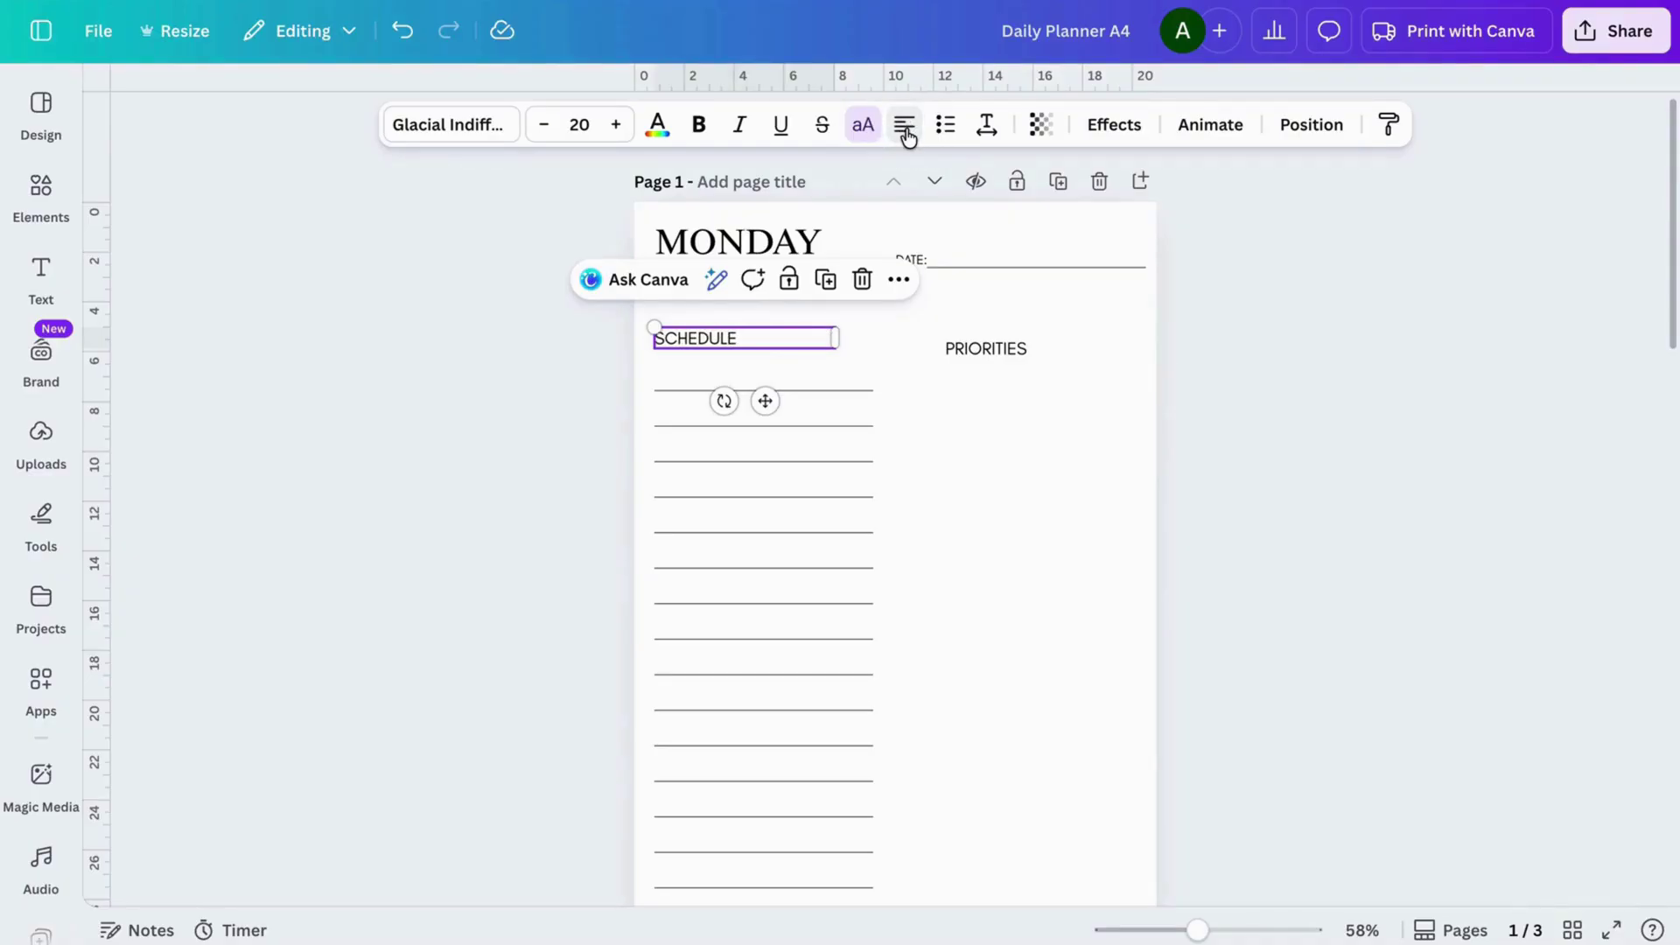
- Move the PRIORITIES heading level with SCHEDULE and left-align its text
left_click(975, 344)
left_click(1011, 410)
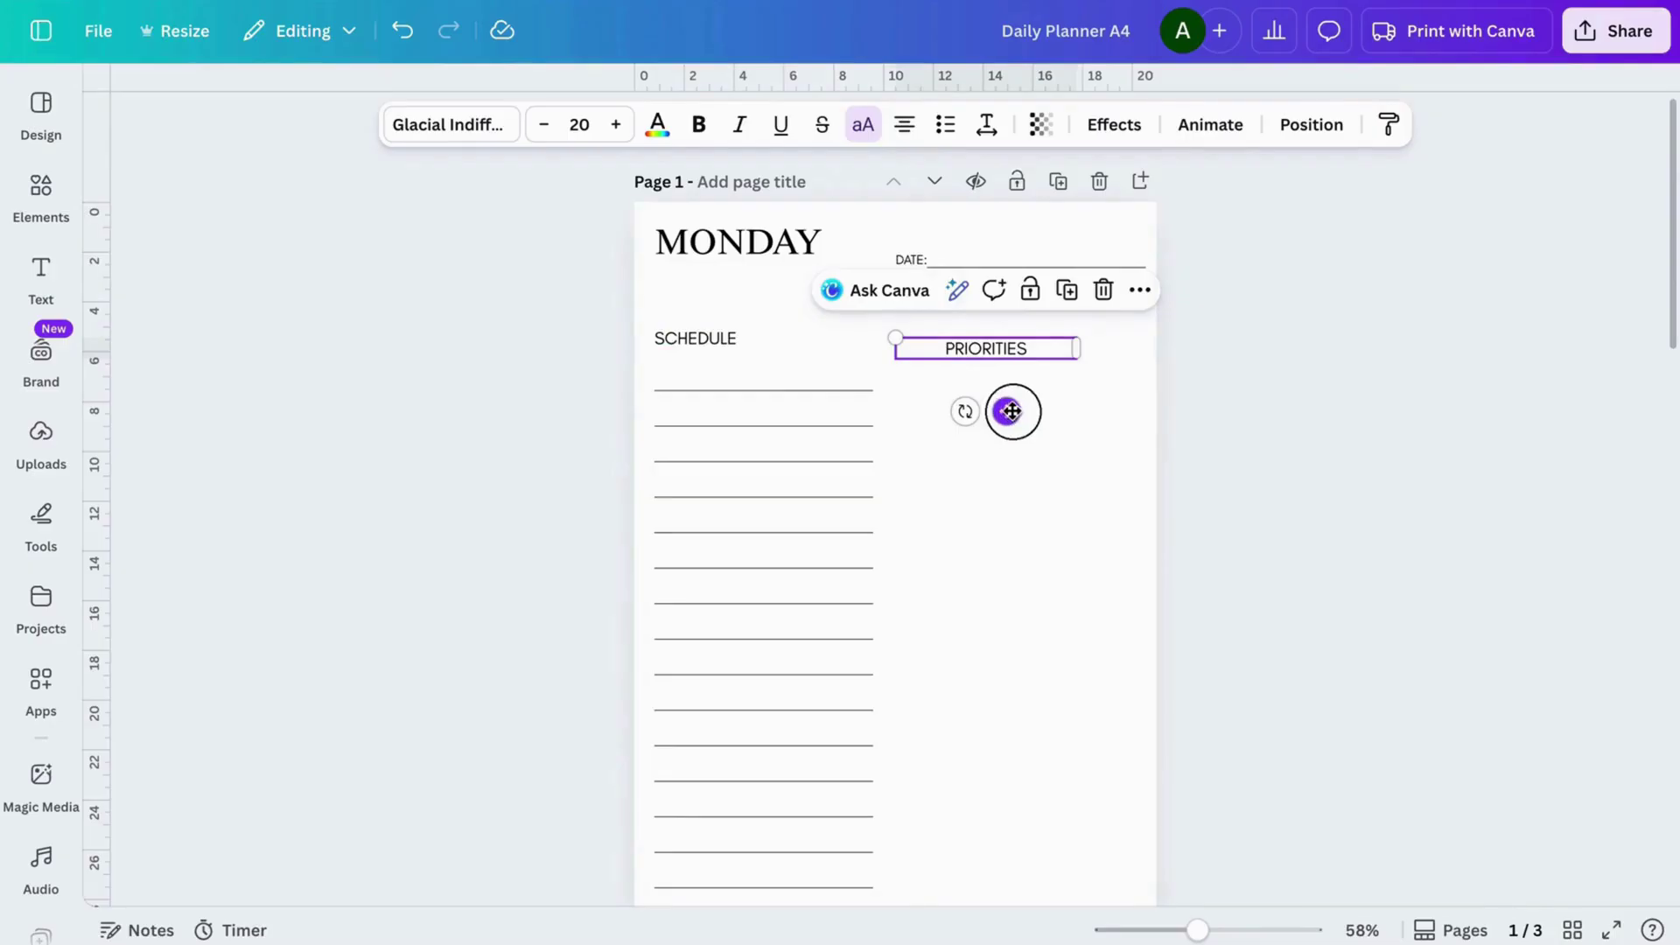
left_click_drag(1011, 411, 1006, 399)
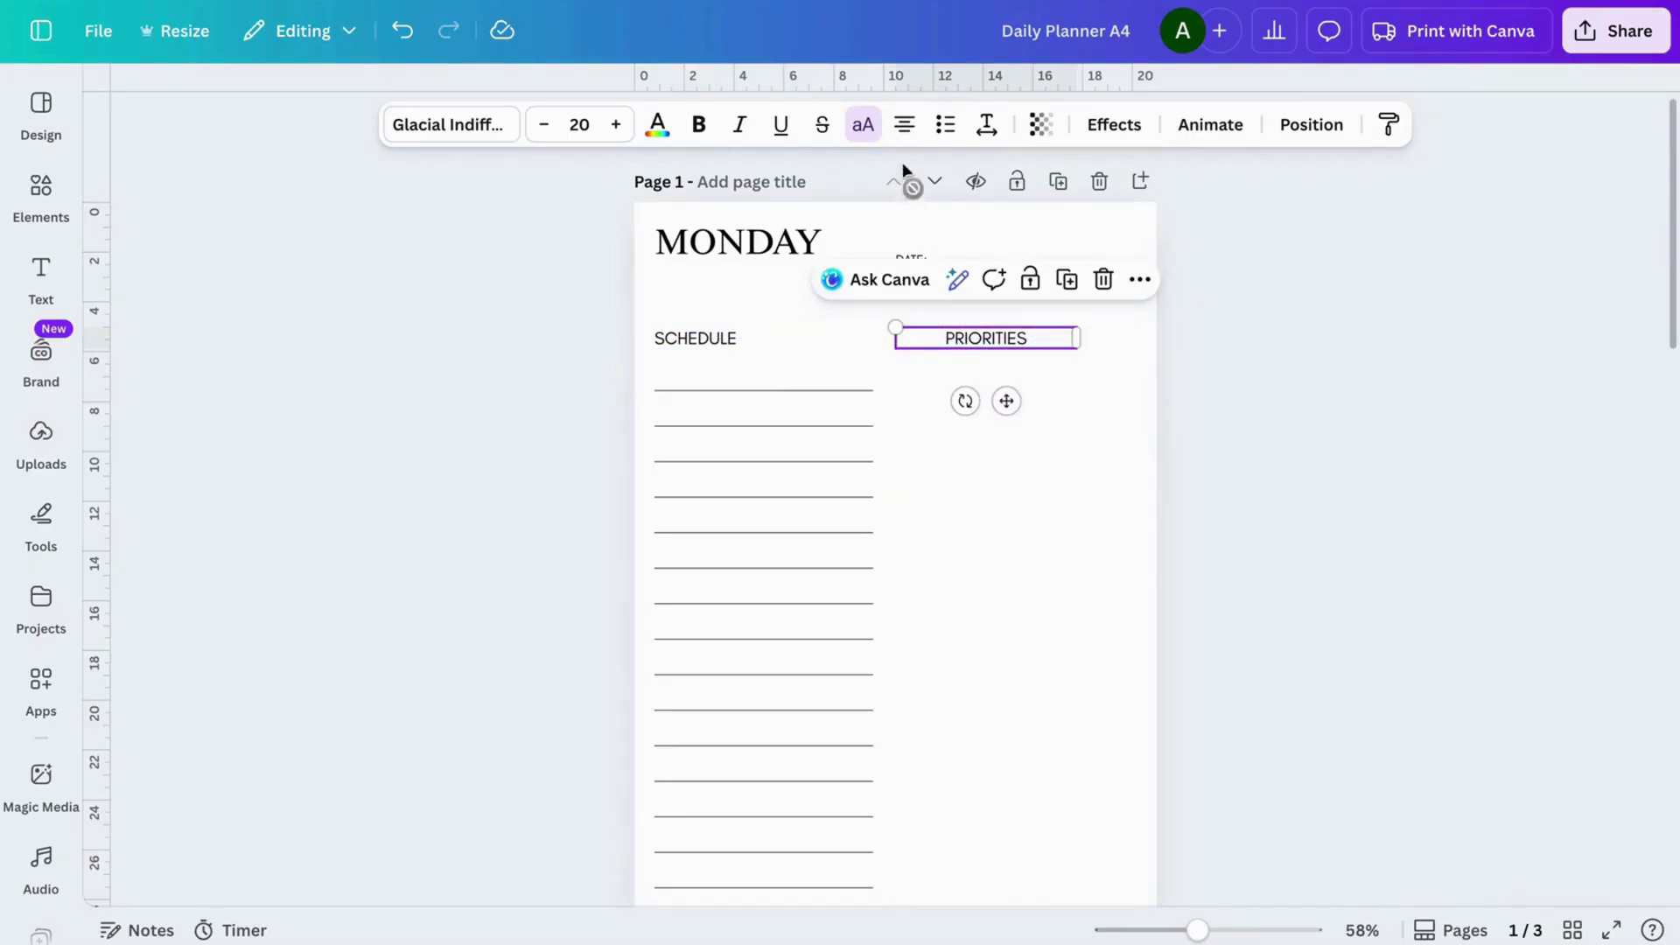
left_click(905, 129)
left_click(1281, 636)
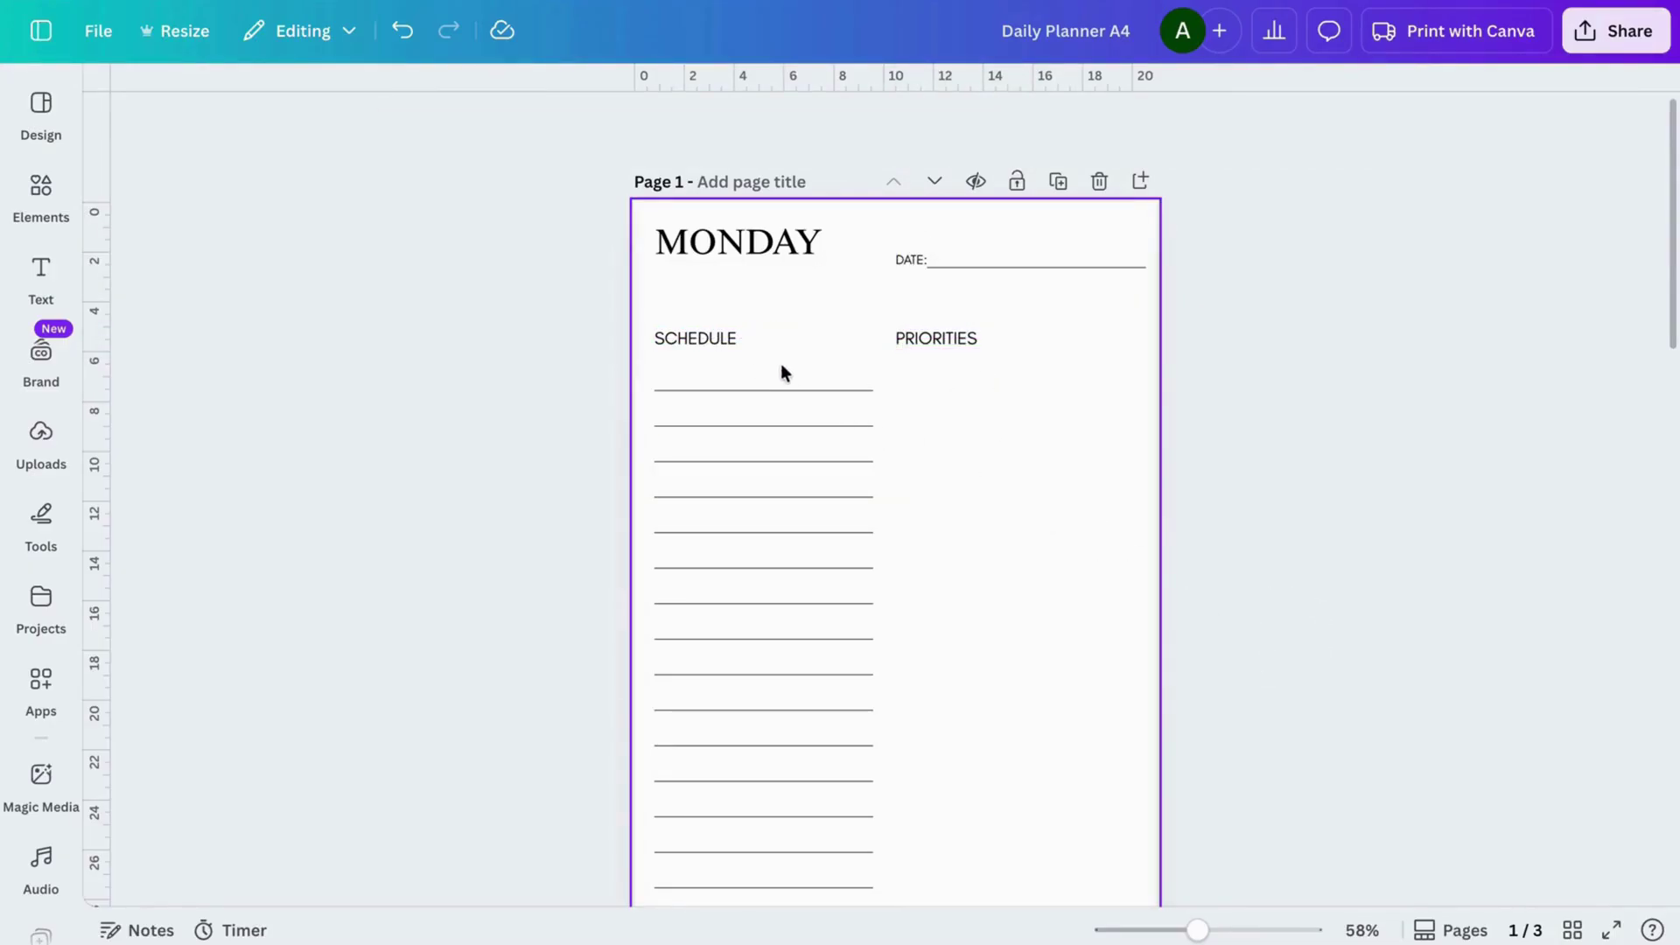
- Move the SCHEDULE and PRIORITIES headings up closer to MONDAY, keeping both on the same row
left_click(731, 338)
left_click_drag(765, 400, 764, 370)
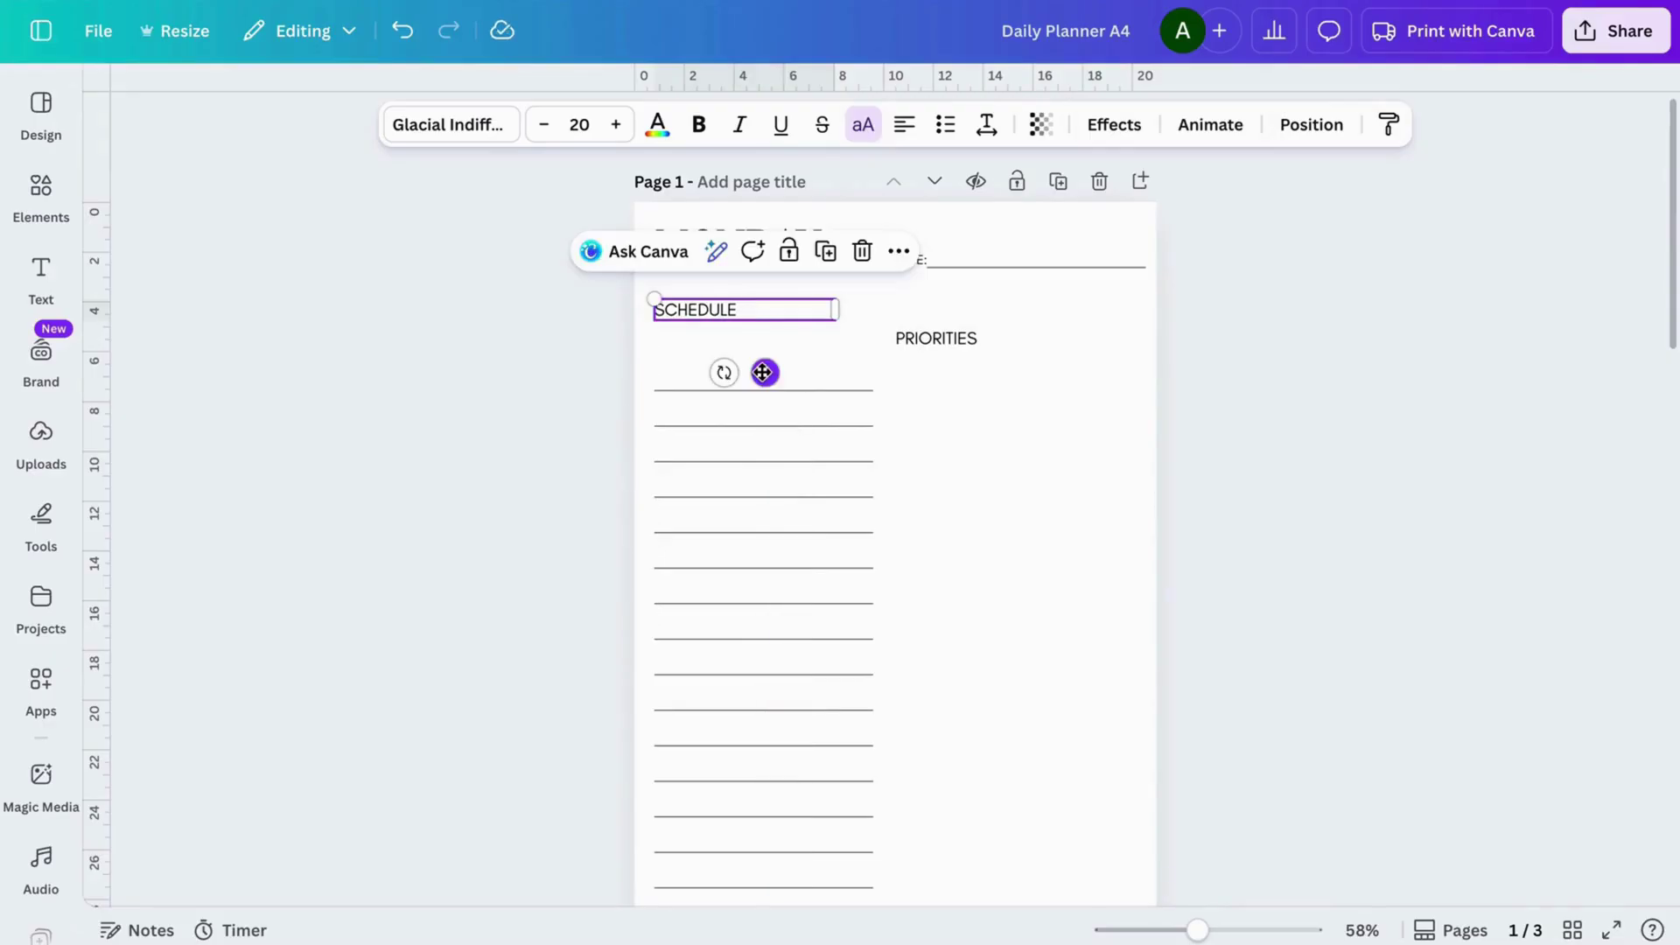
left_click(982, 339)
left_click_drag(1009, 400, 1009, 369)
- Select all the schedule lines and move them up closer to the SCHEDULE heading
left_click_drag(779, 349, 899, 921)
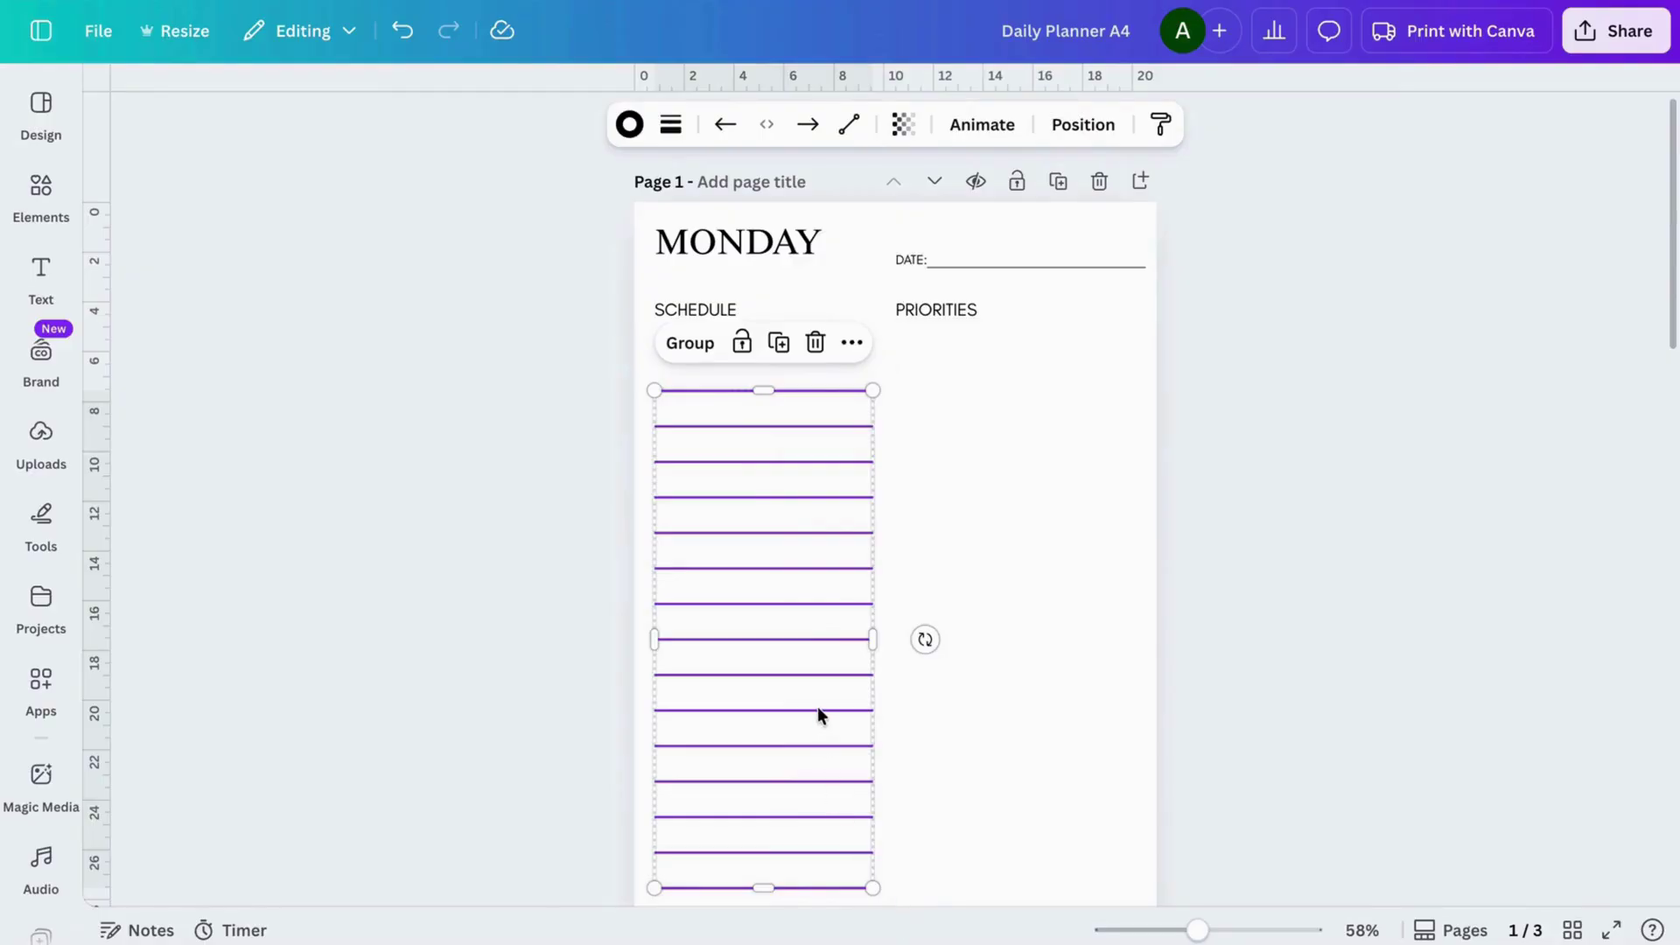
left_click_drag(806, 687, 805, 649)
left_click(1310, 541)
- Duplicate the bottom three schedule lines and place the copies under PRIORITIES, level with the first three schedule lines
left_click_drag(790, 805, 780, 696)
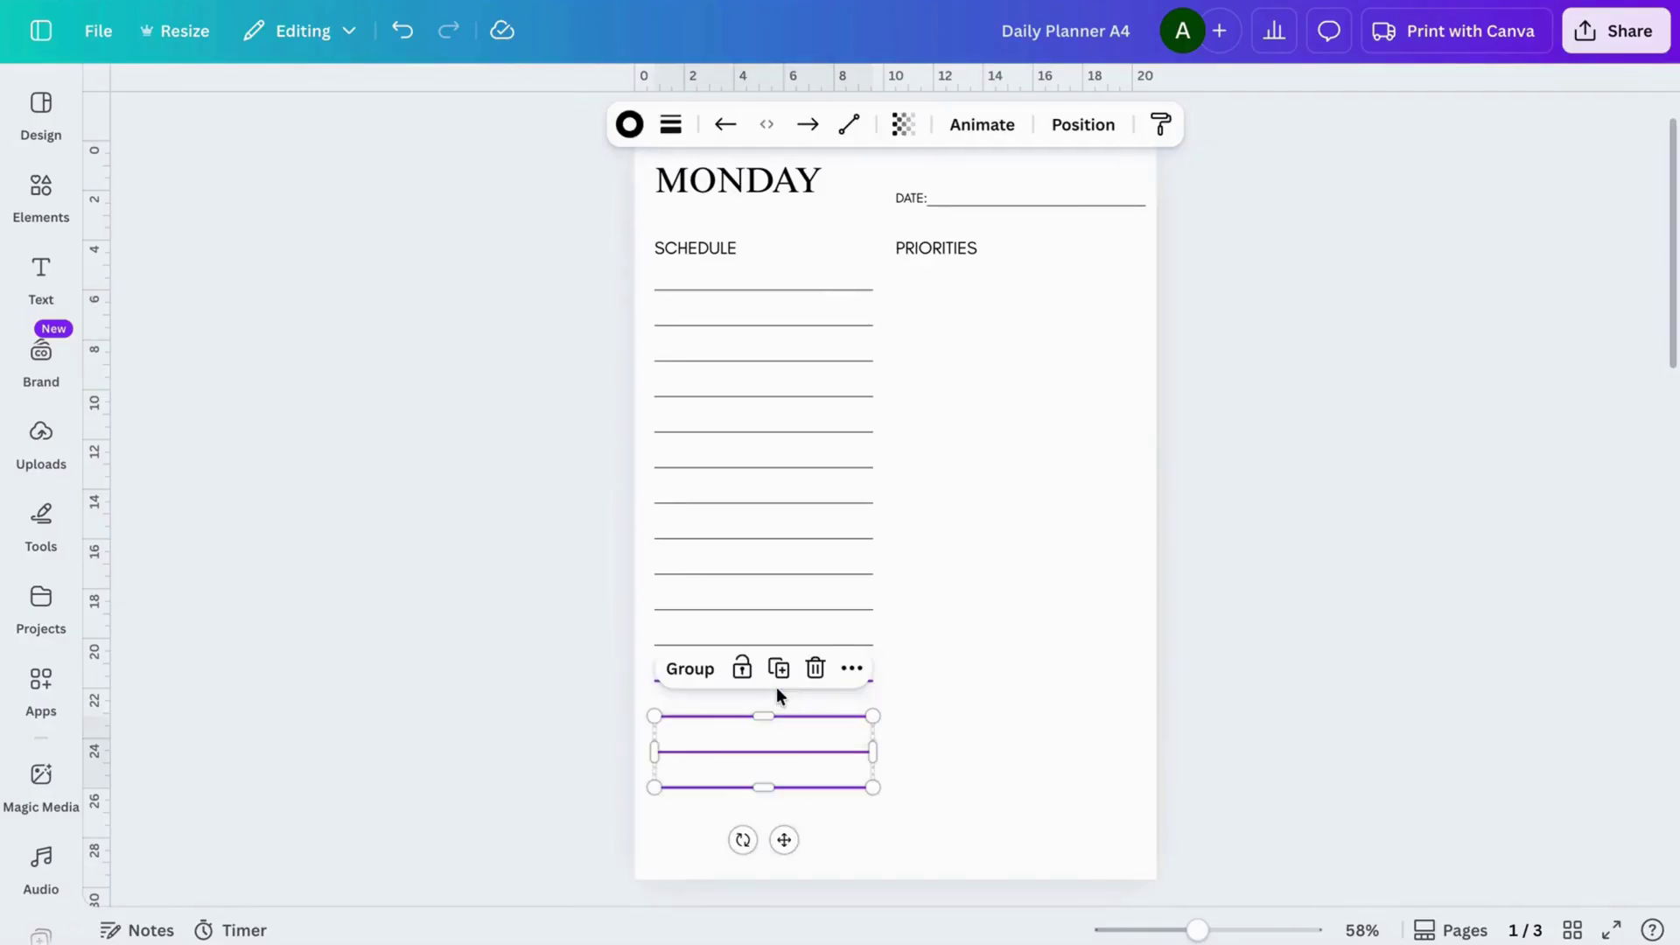
left_click(779, 669)
left_click_drag(795, 850, 1024, 411)
left_click(1377, 423)
- Add a plain line, rotate it vertical, and stretch it down to the last schedule line, forming a narrow hour column
left_click(31, 208)
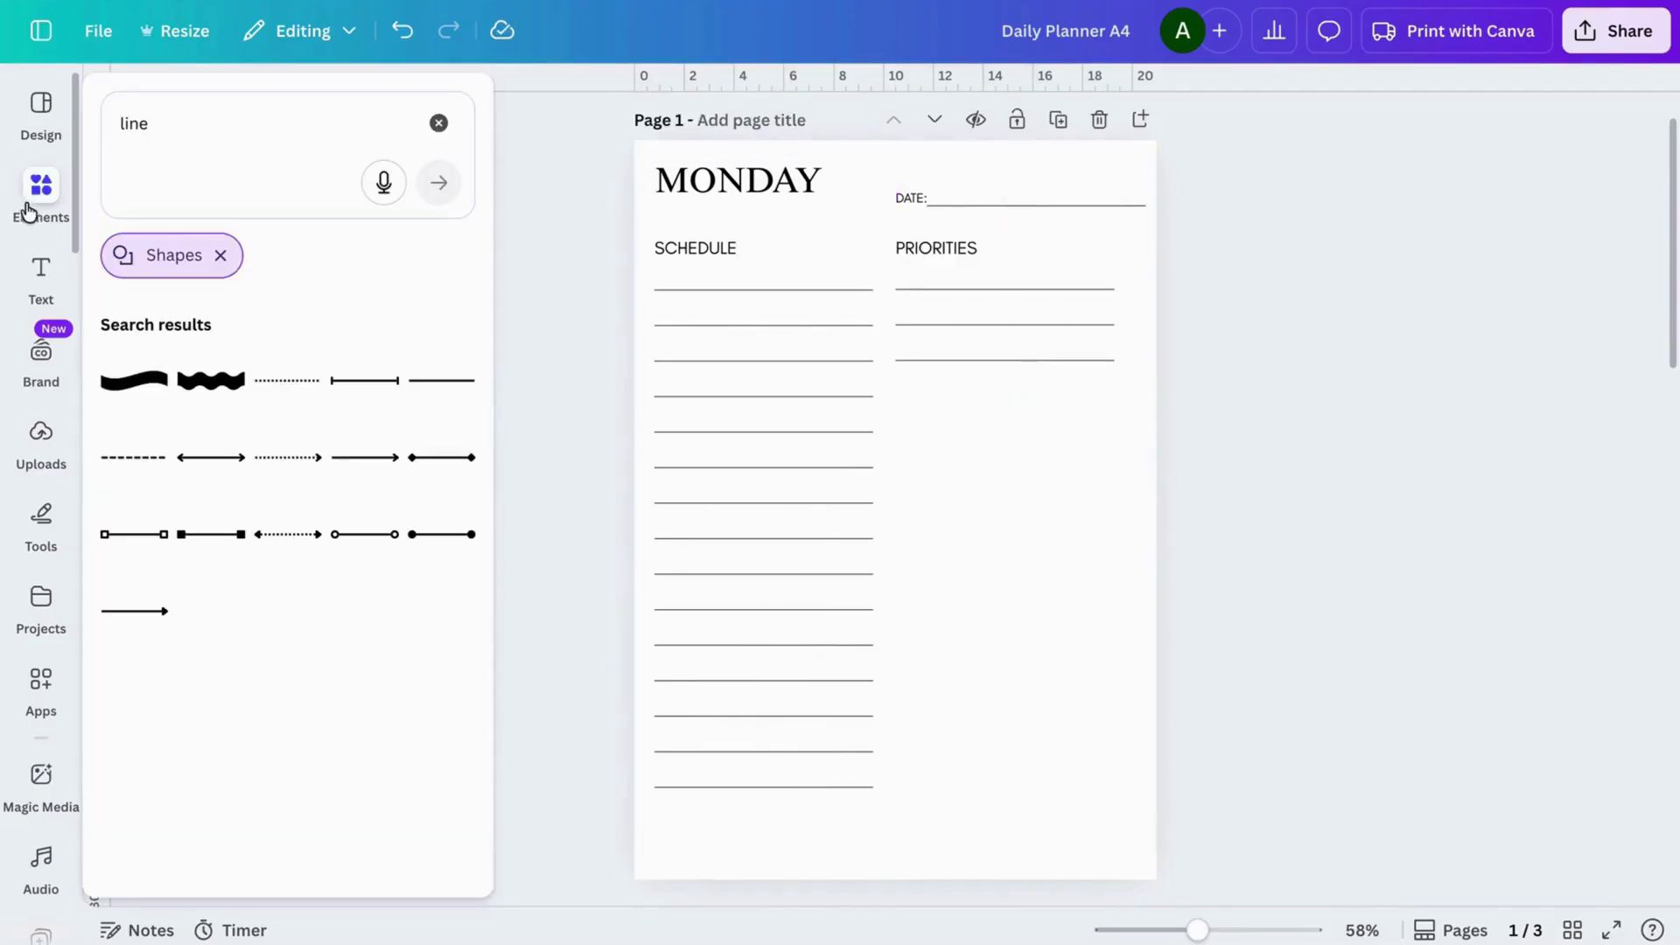
left_click(418, 378)
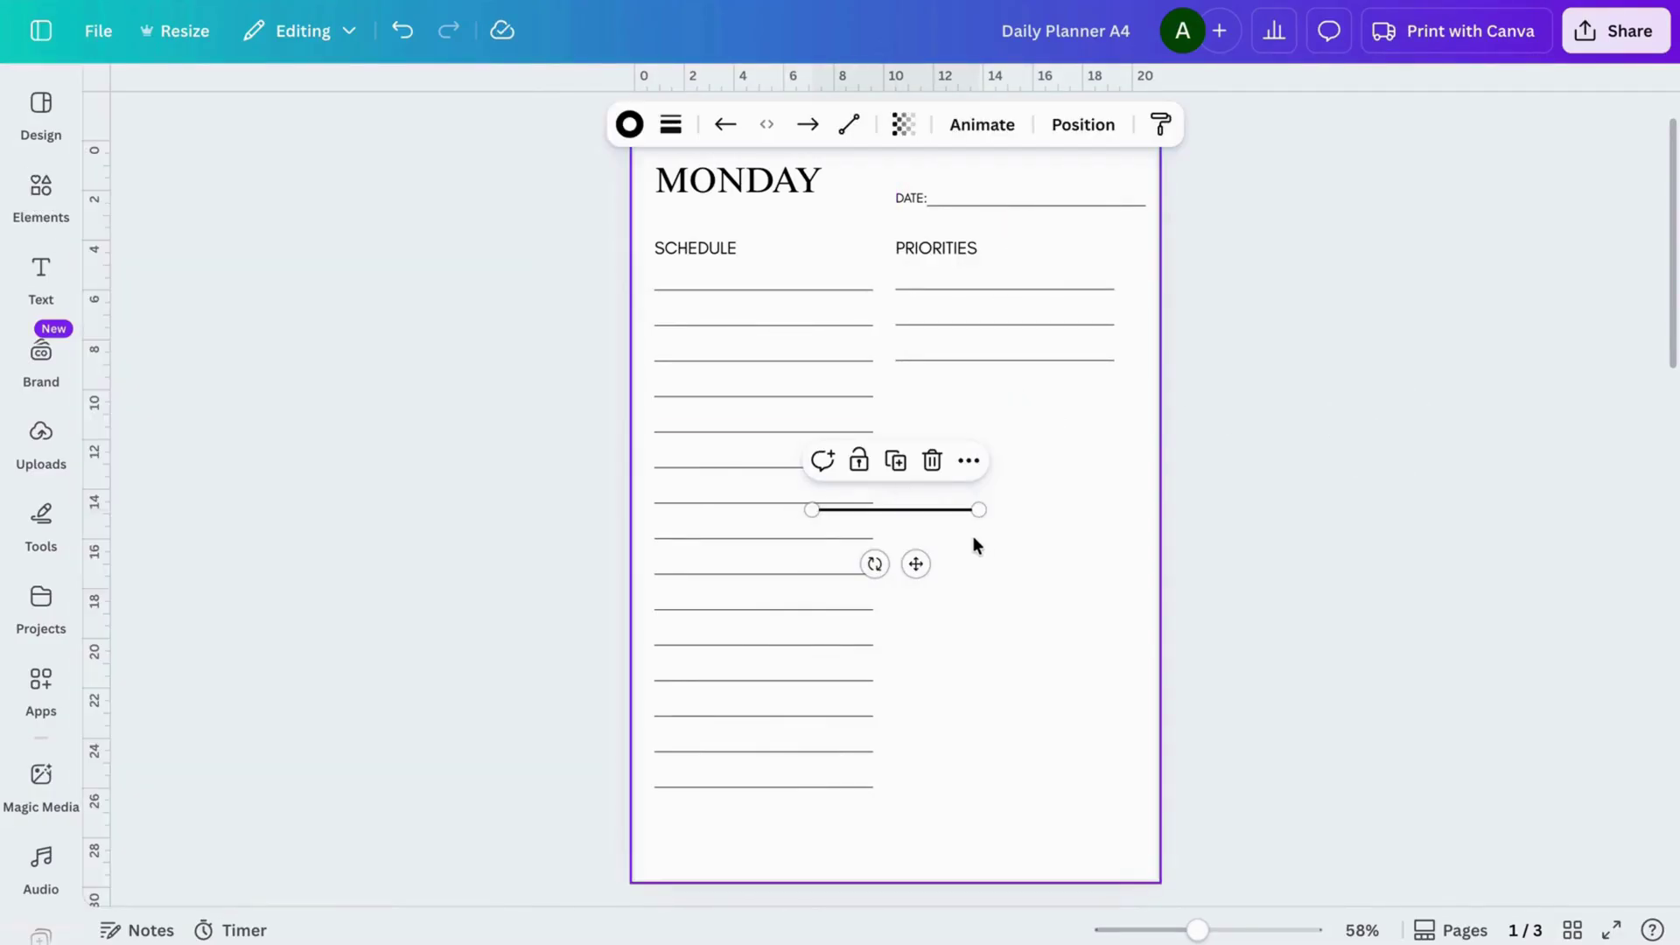
left_click_drag(875, 563, 765, 491)
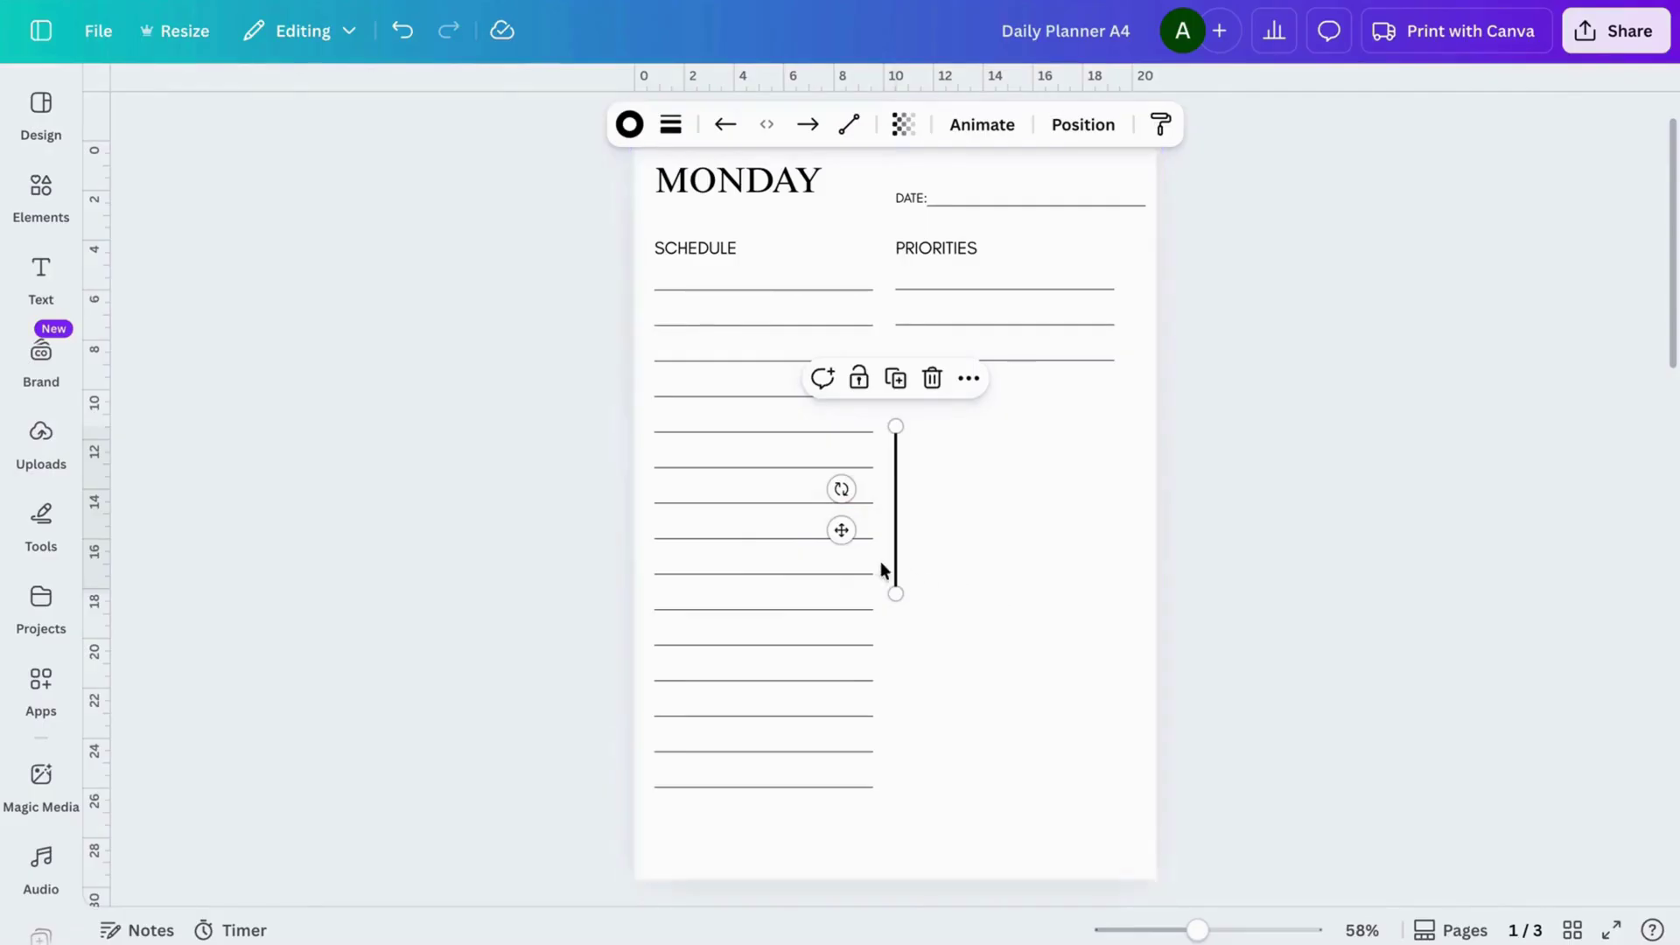
left_click_drag(843, 531, 650, 371)
left_click_drag(698, 435, 699, 787)
- Set the vertical schedule line's stroke weight to 1
left_click(674, 127)
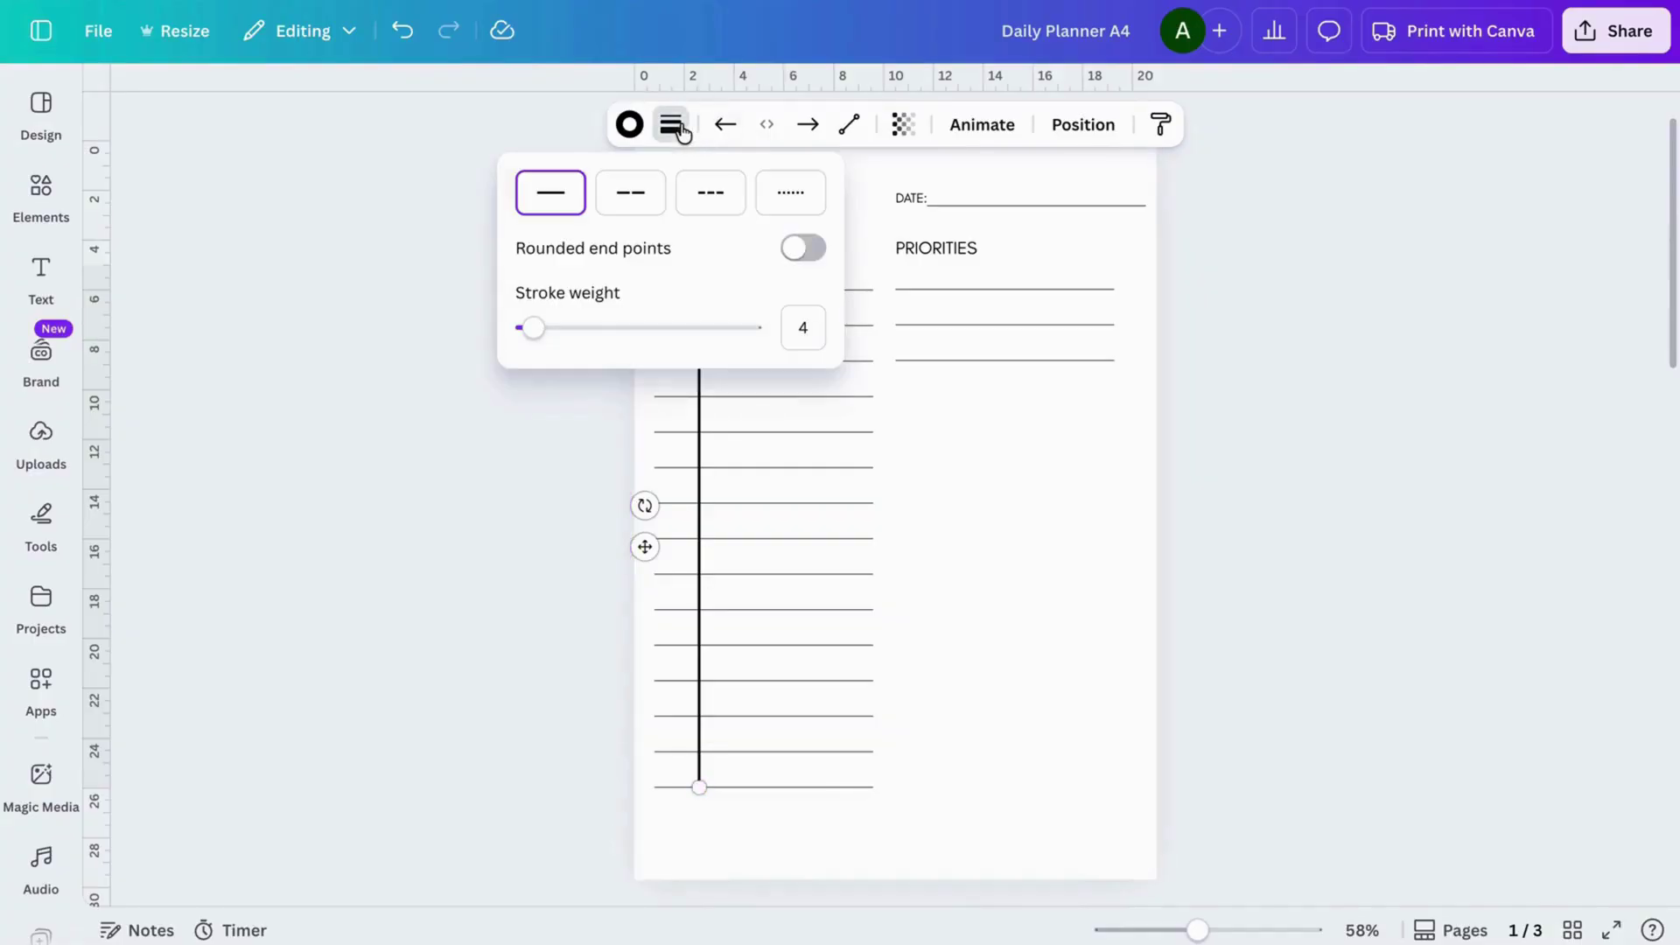
left_click(820, 336)
type("1")
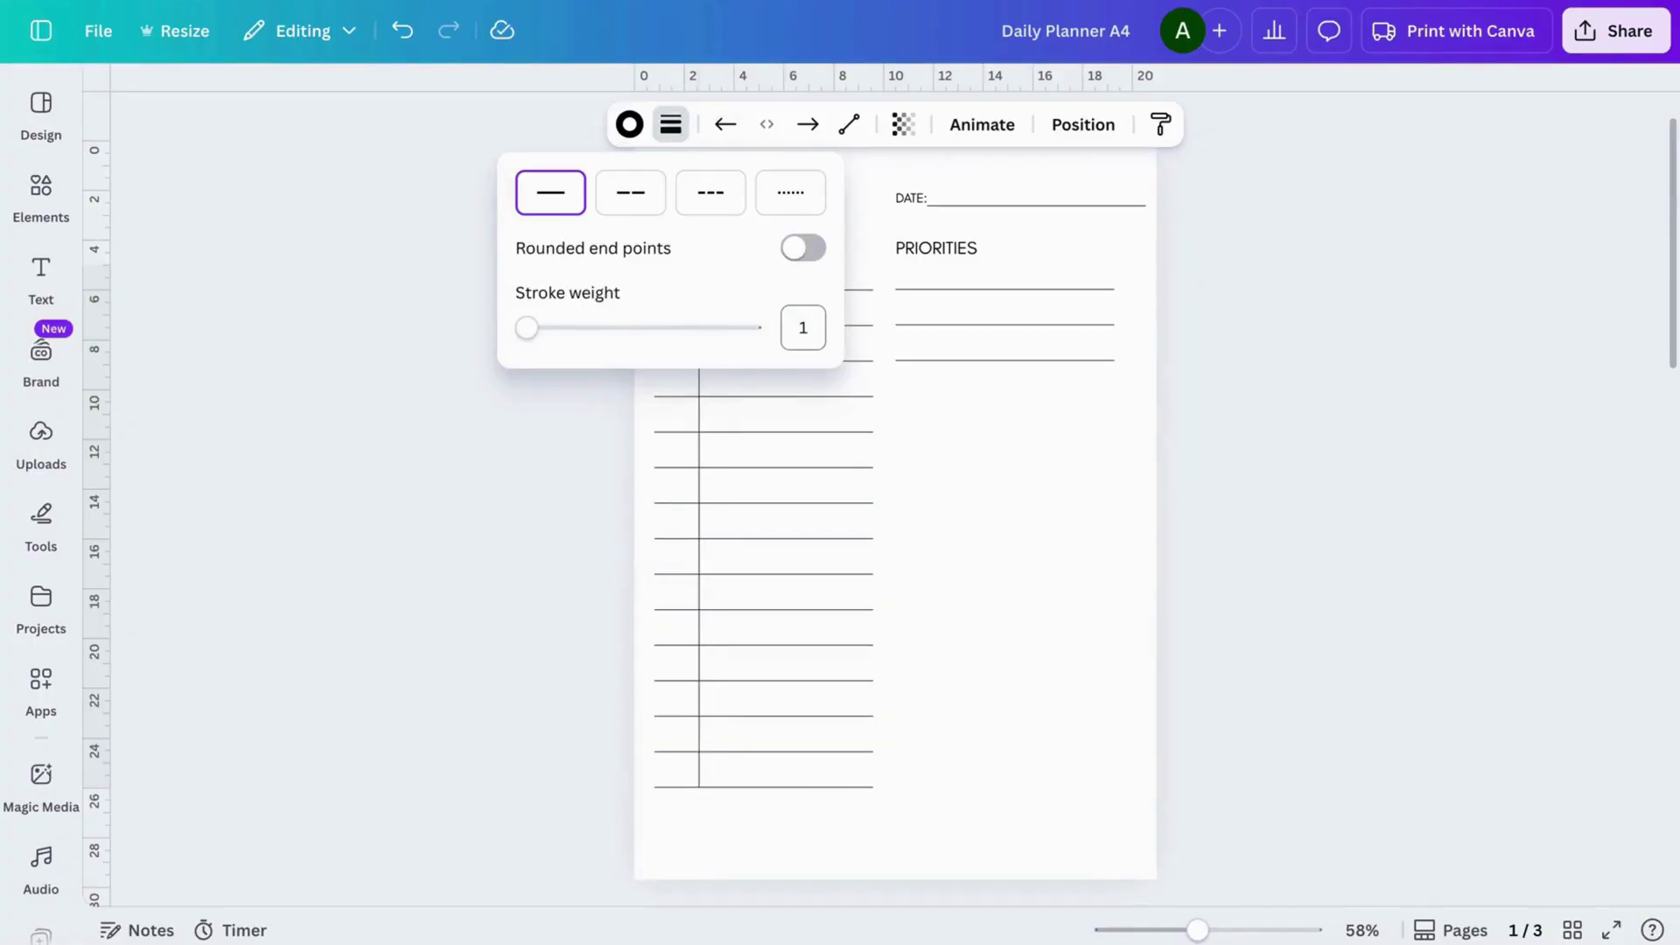
left_click(1559, 356)
left_click(1559, 354)
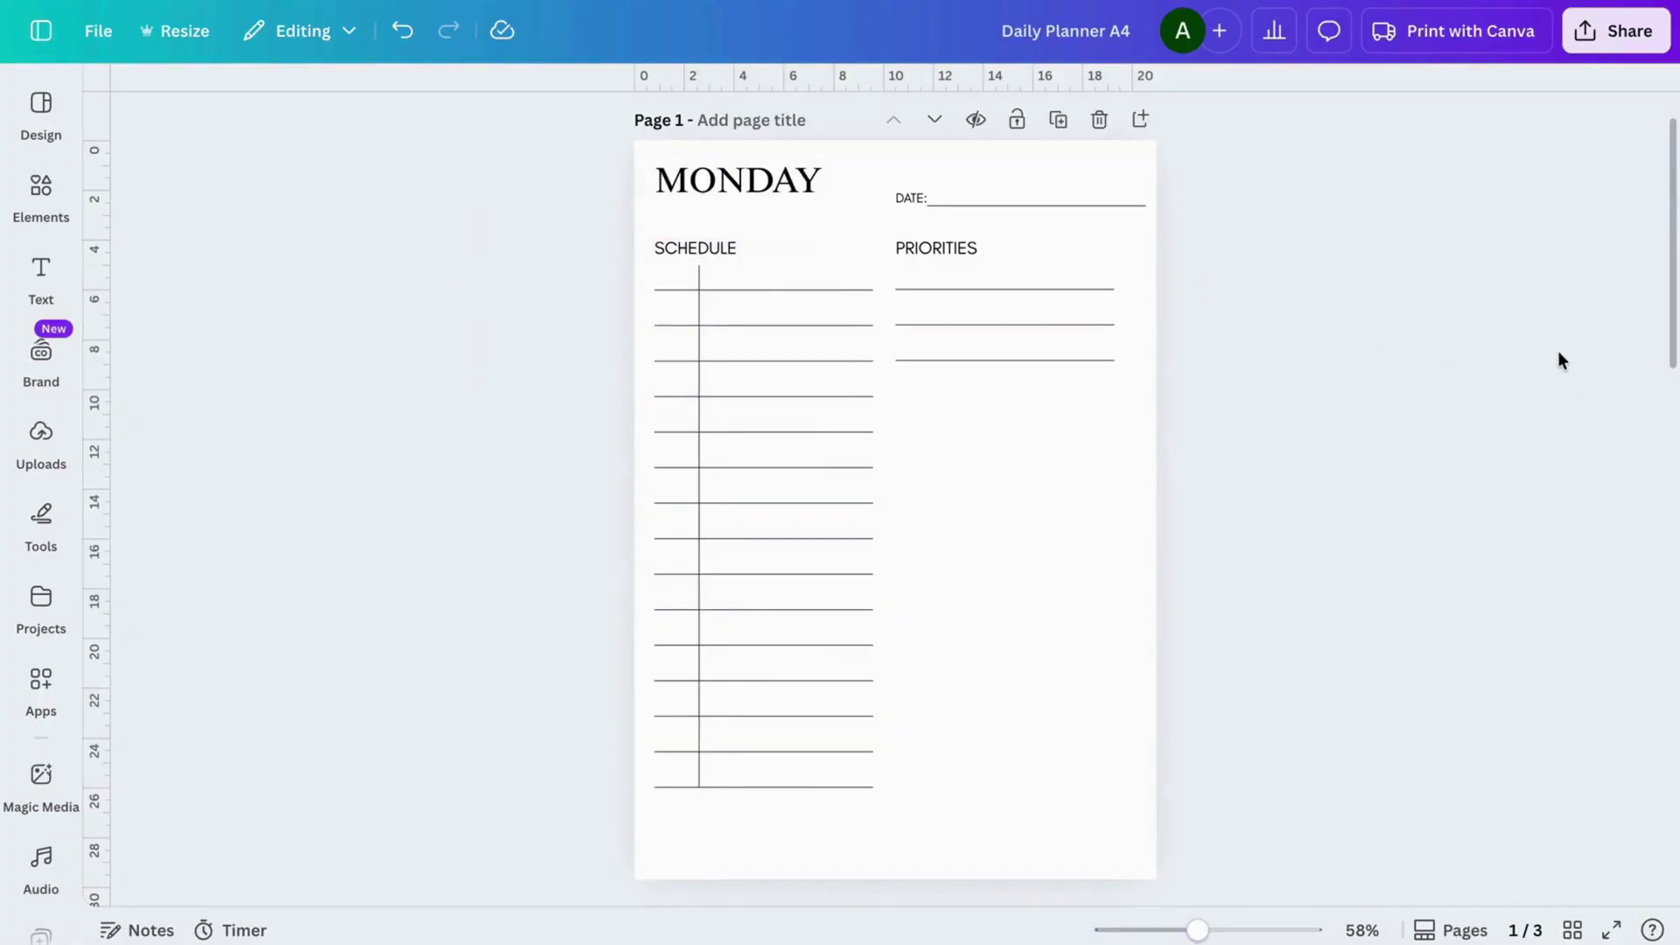
- Add body-text hour numbers 6 to 20 down the narrow schedule column and format them in Glacial Indifference, size 15
left_click(35, 293)
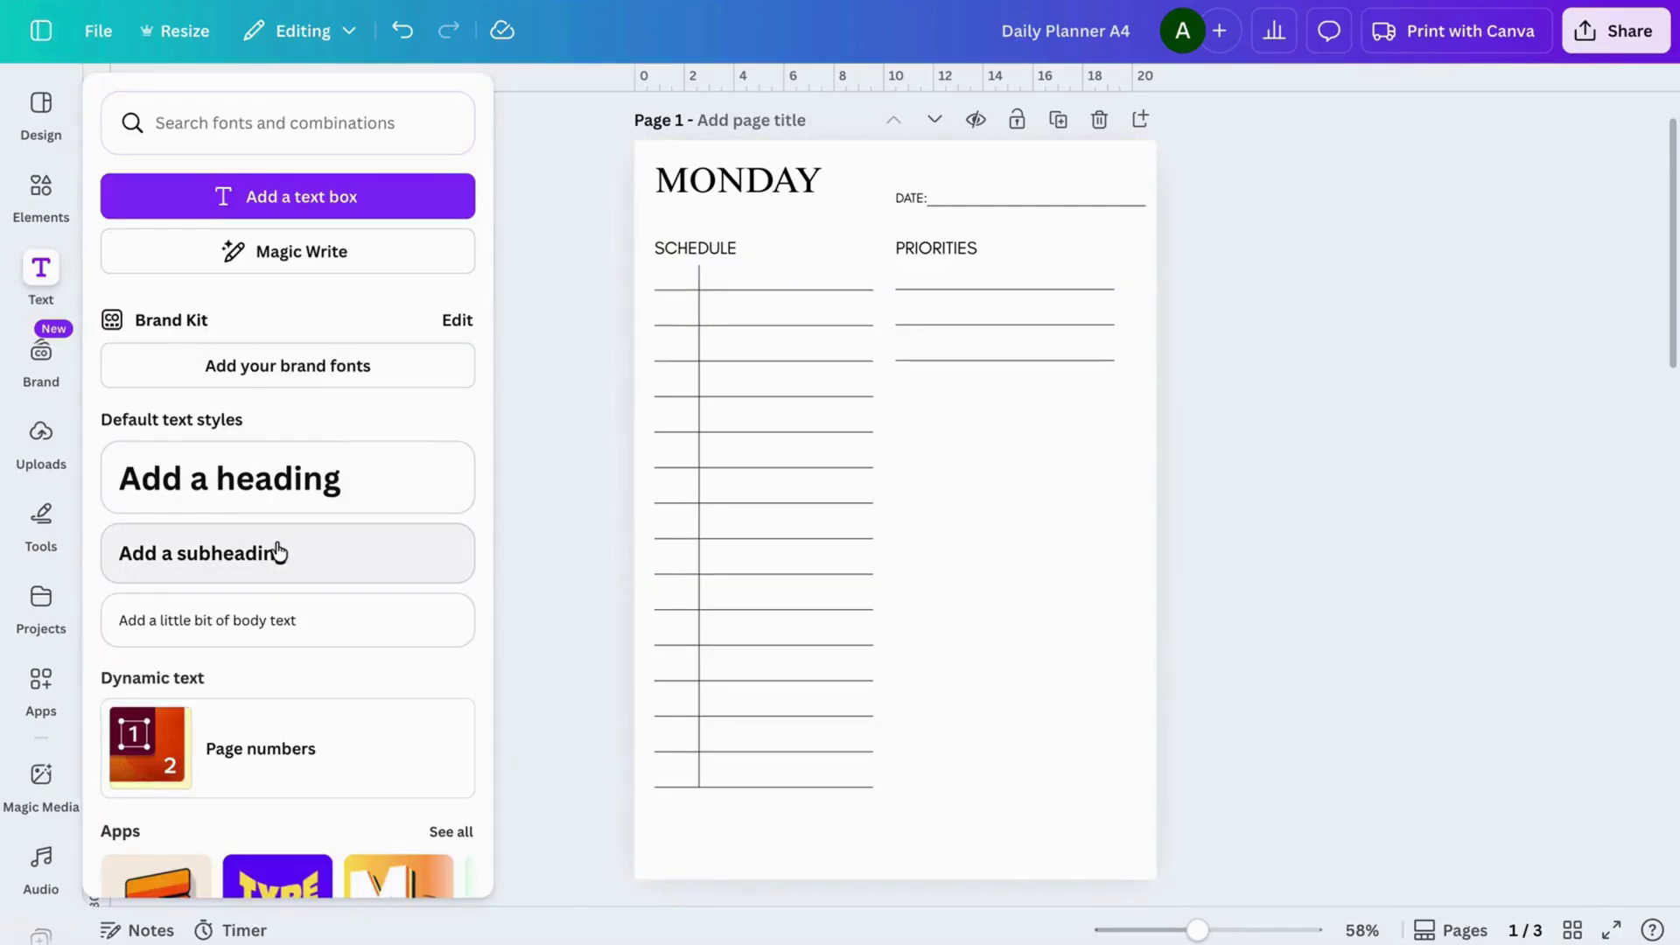
left_click(259, 622)
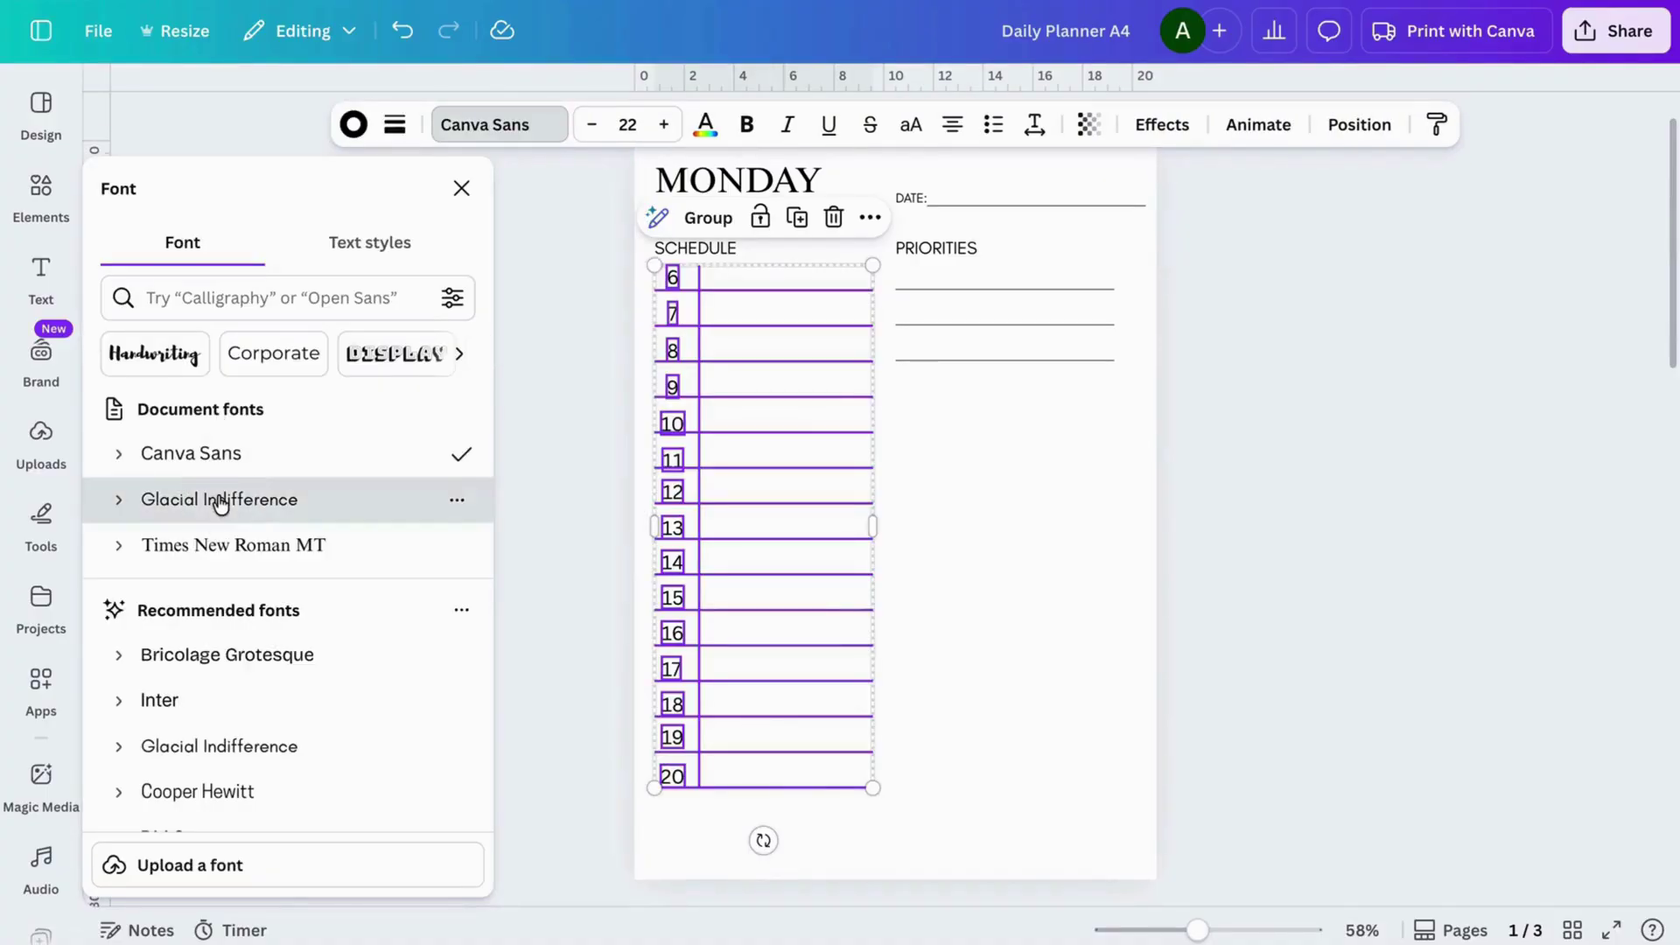
left_click(223, 500)
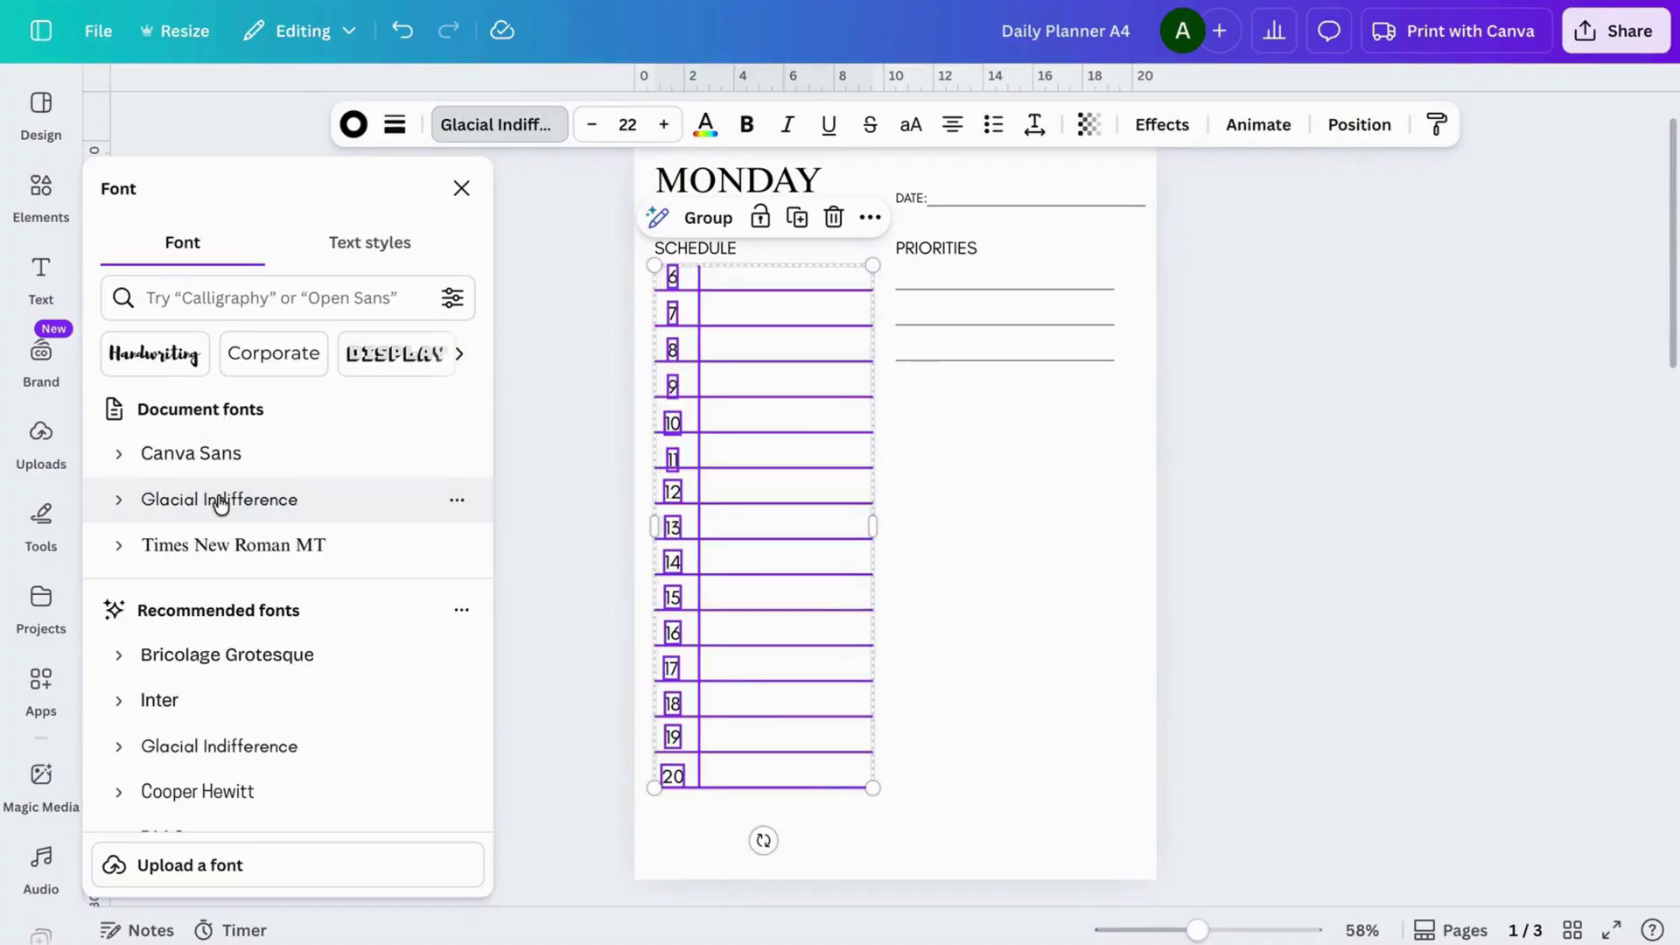
left_click(629, 125)
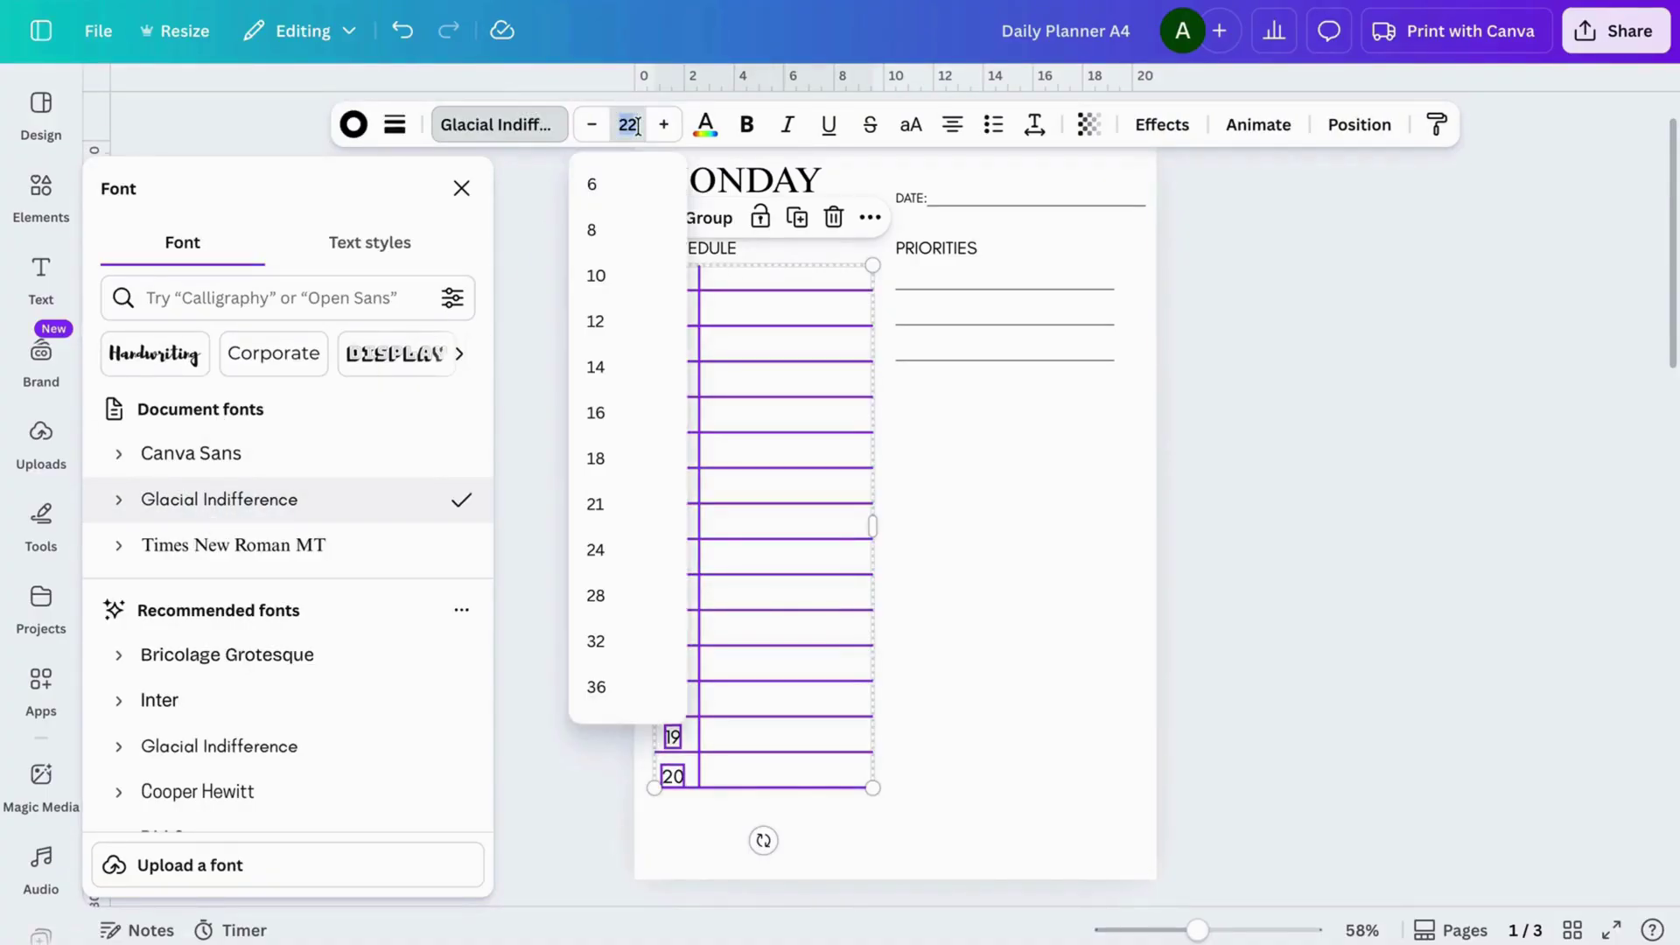
type("15")
key("Return")
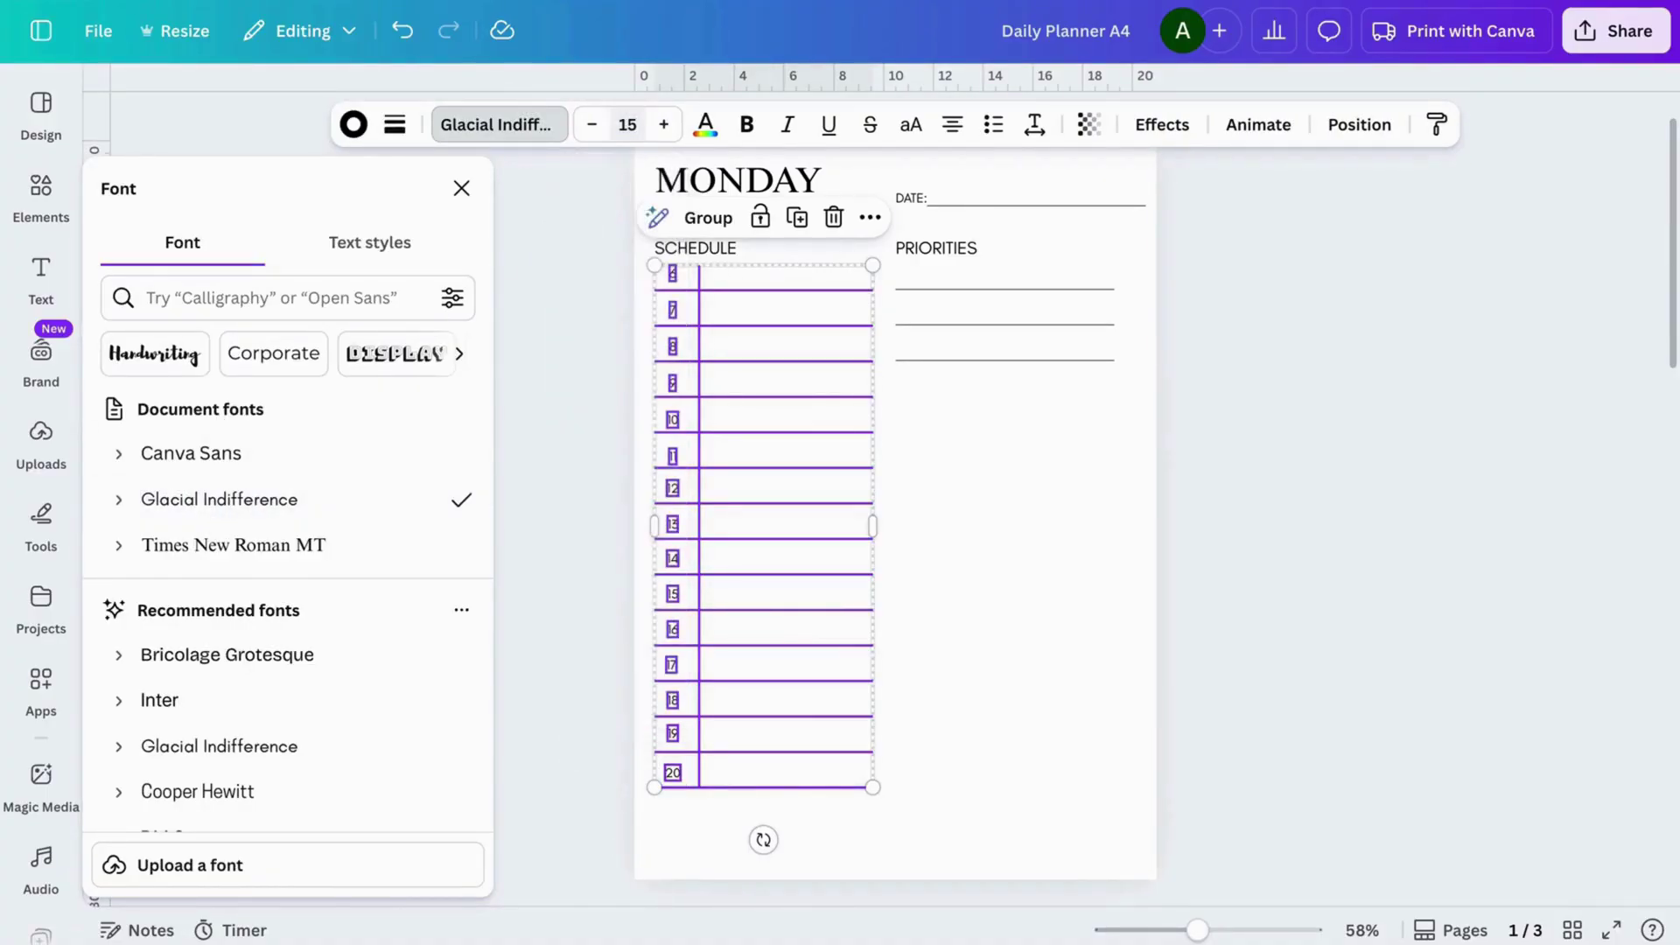
left_click(1346, 462)
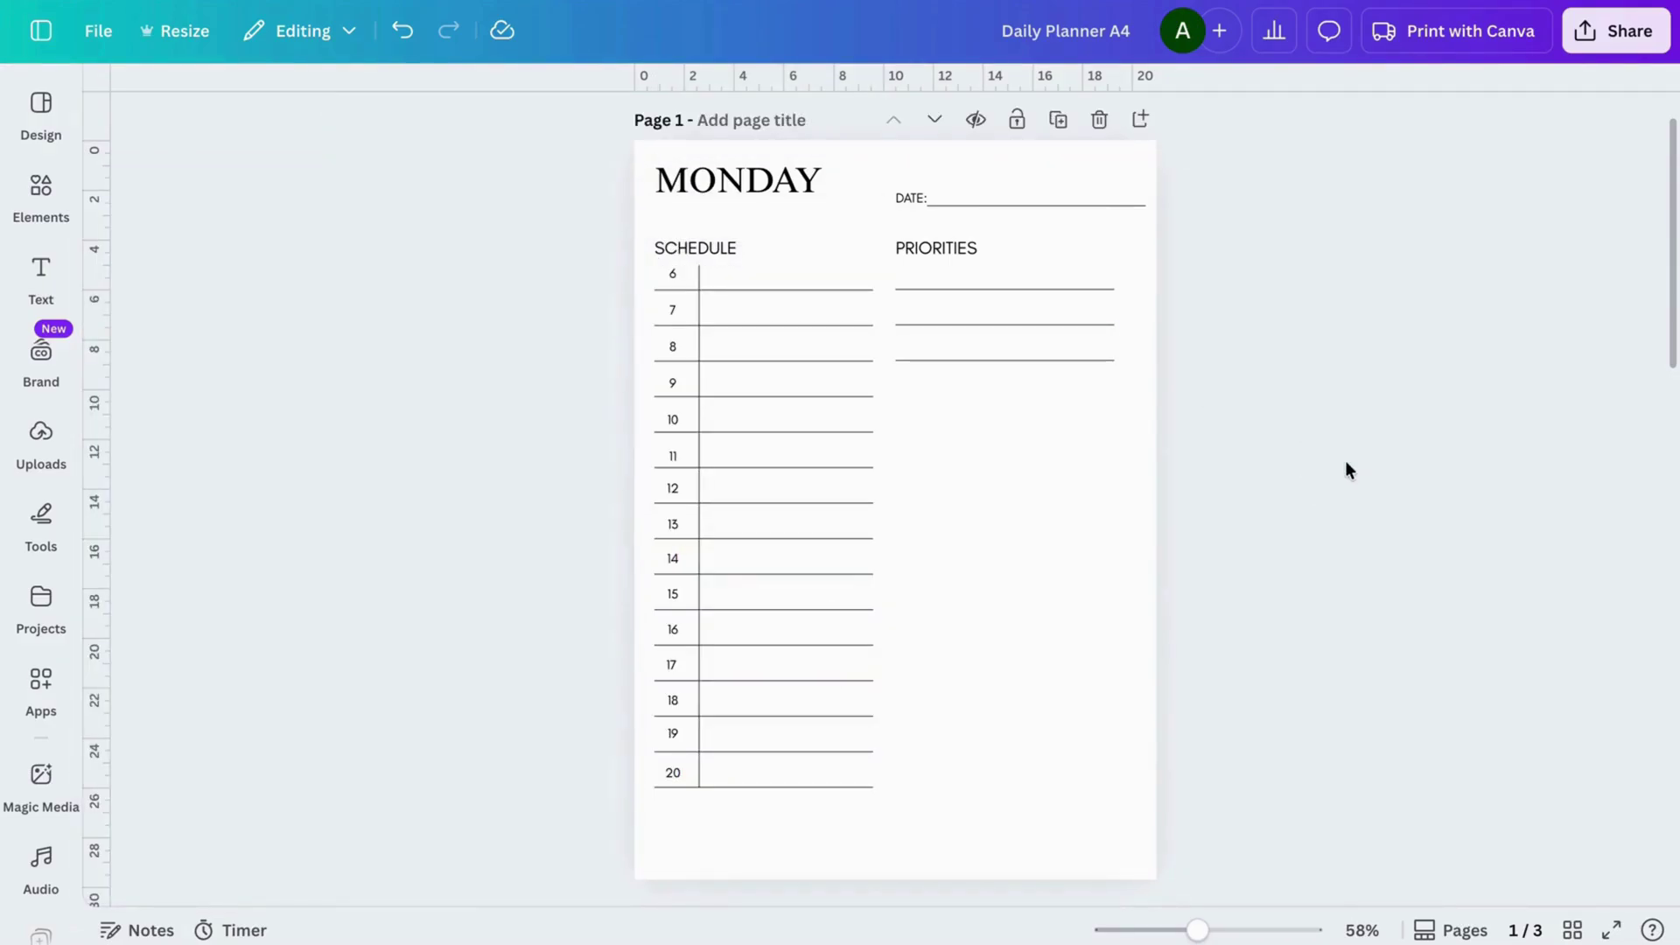
- Search the elements for "shape", add a circle, and shrink it to checkbox size at the start of the first PRIORITIES line
left_click(41, 193)
type("sh")
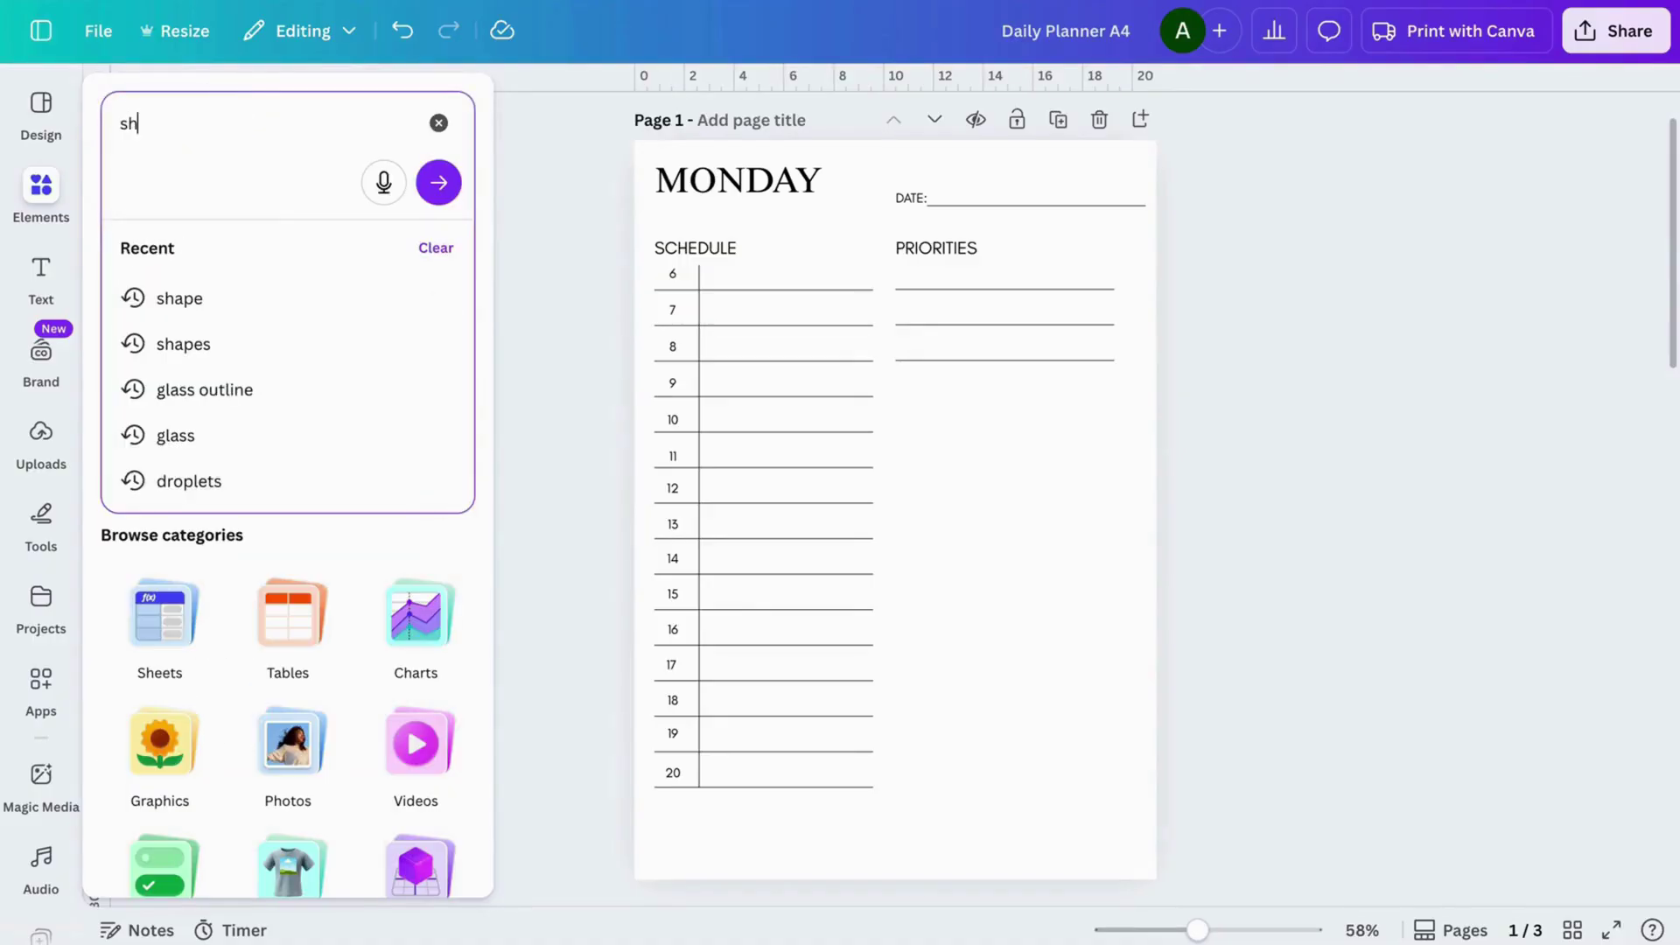
type("ape")
key("Return")
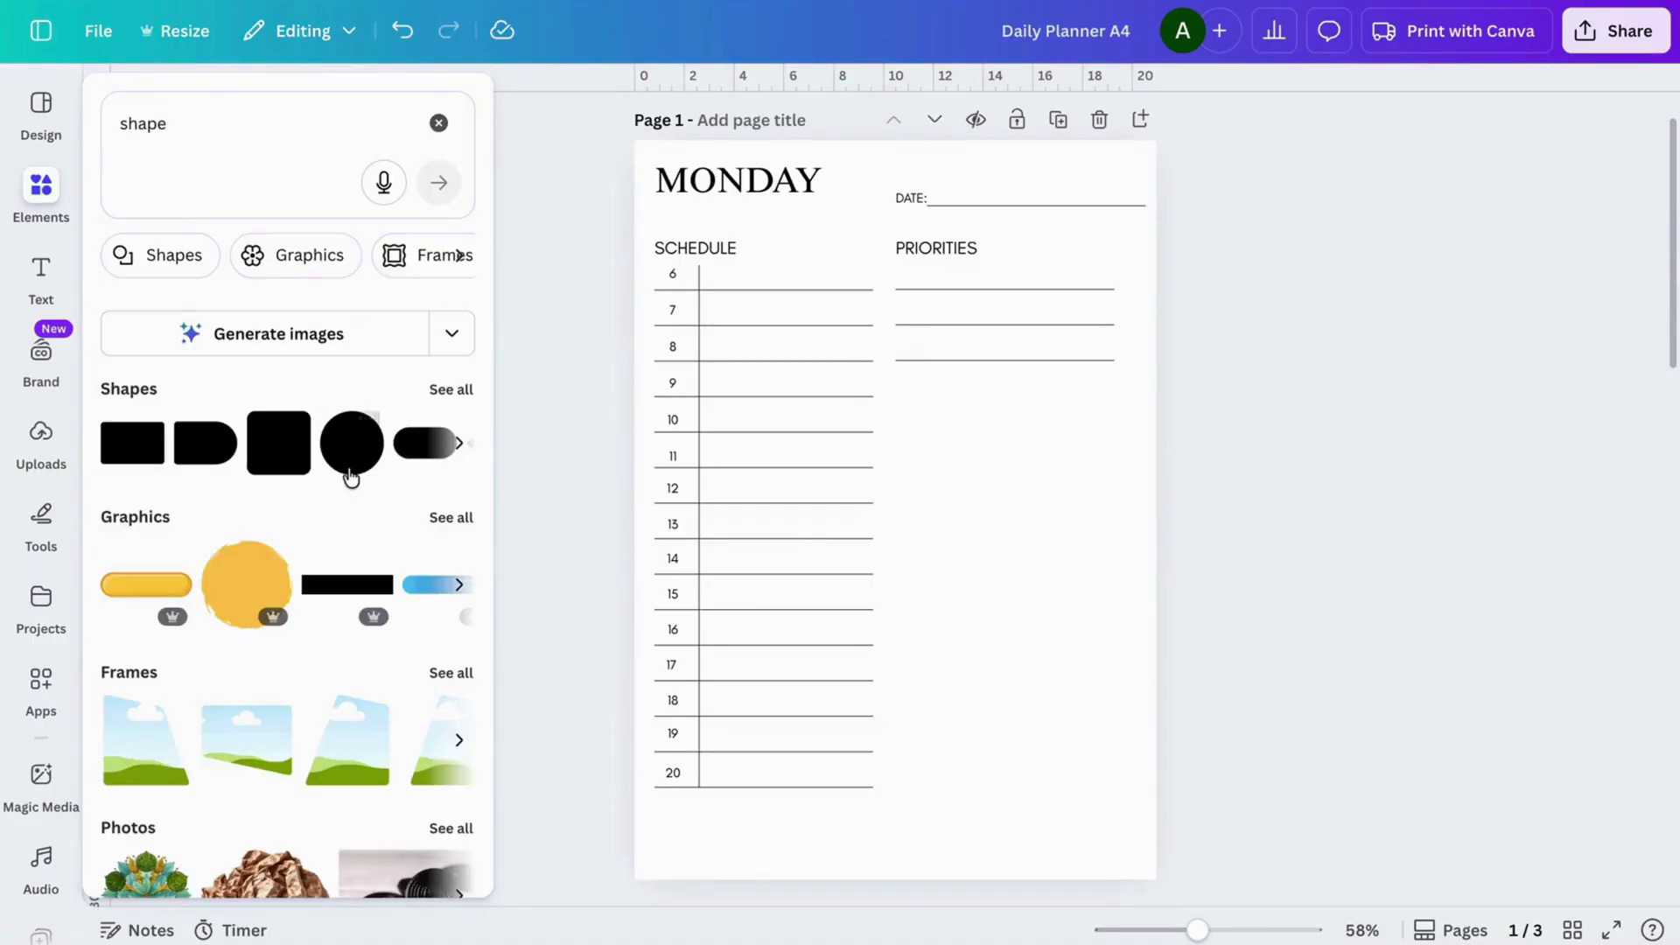
left_click(451, 389)
scroll(333, 472, "down", 2)
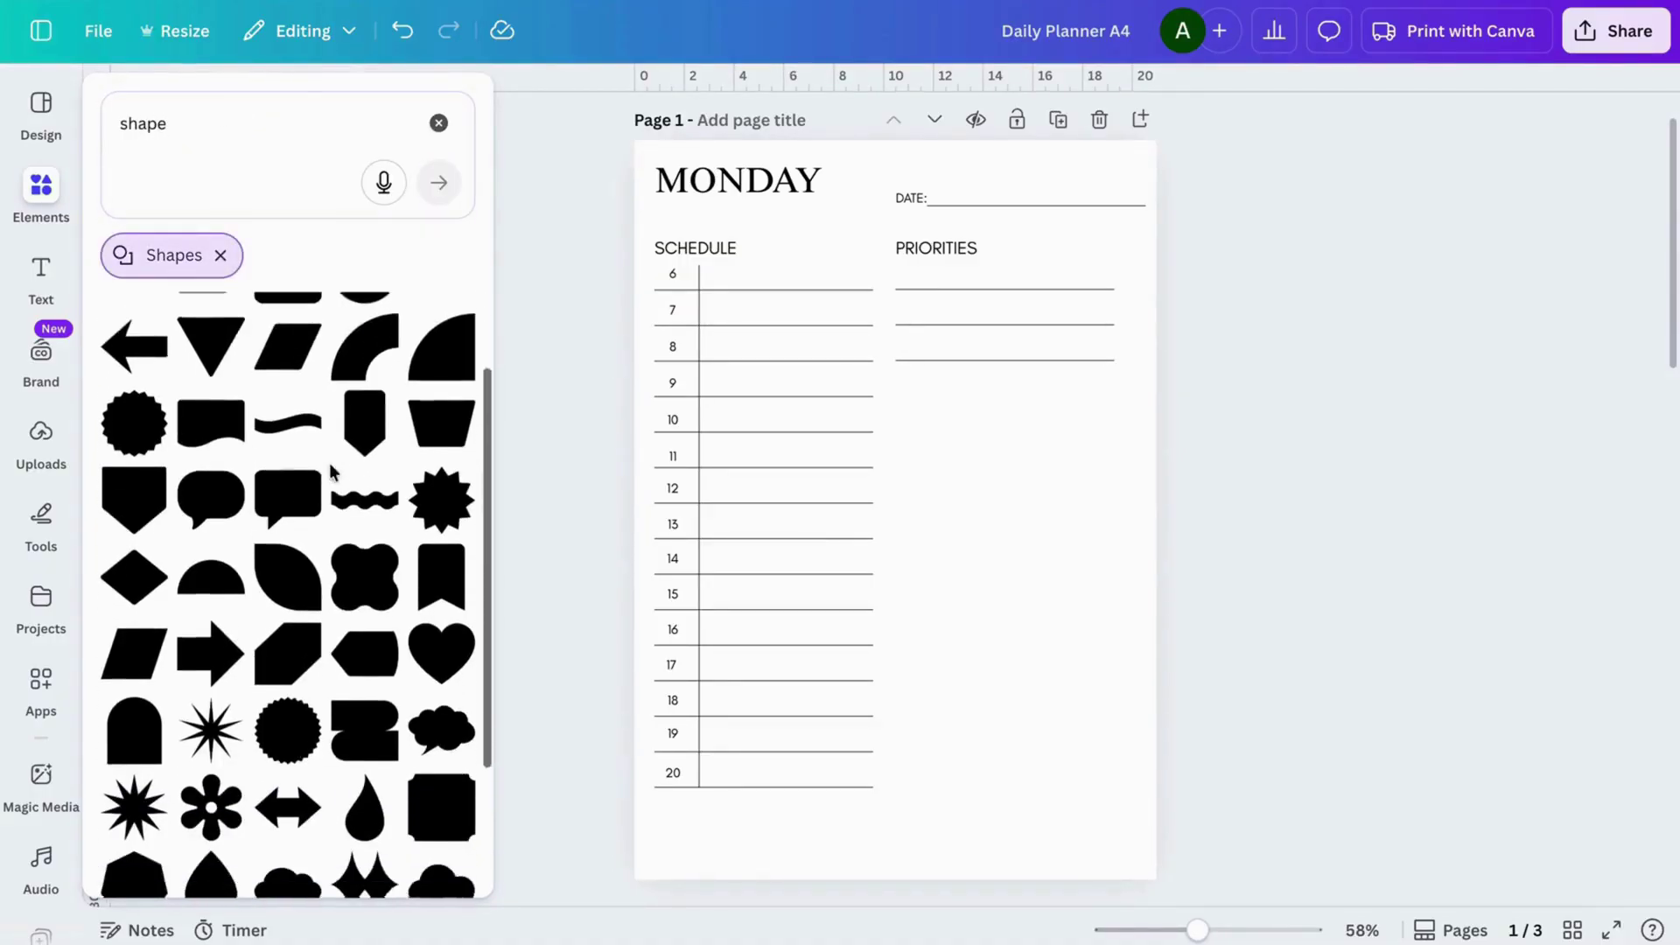
scroll(332, 472, "up", 3)
left_click(364, 360)
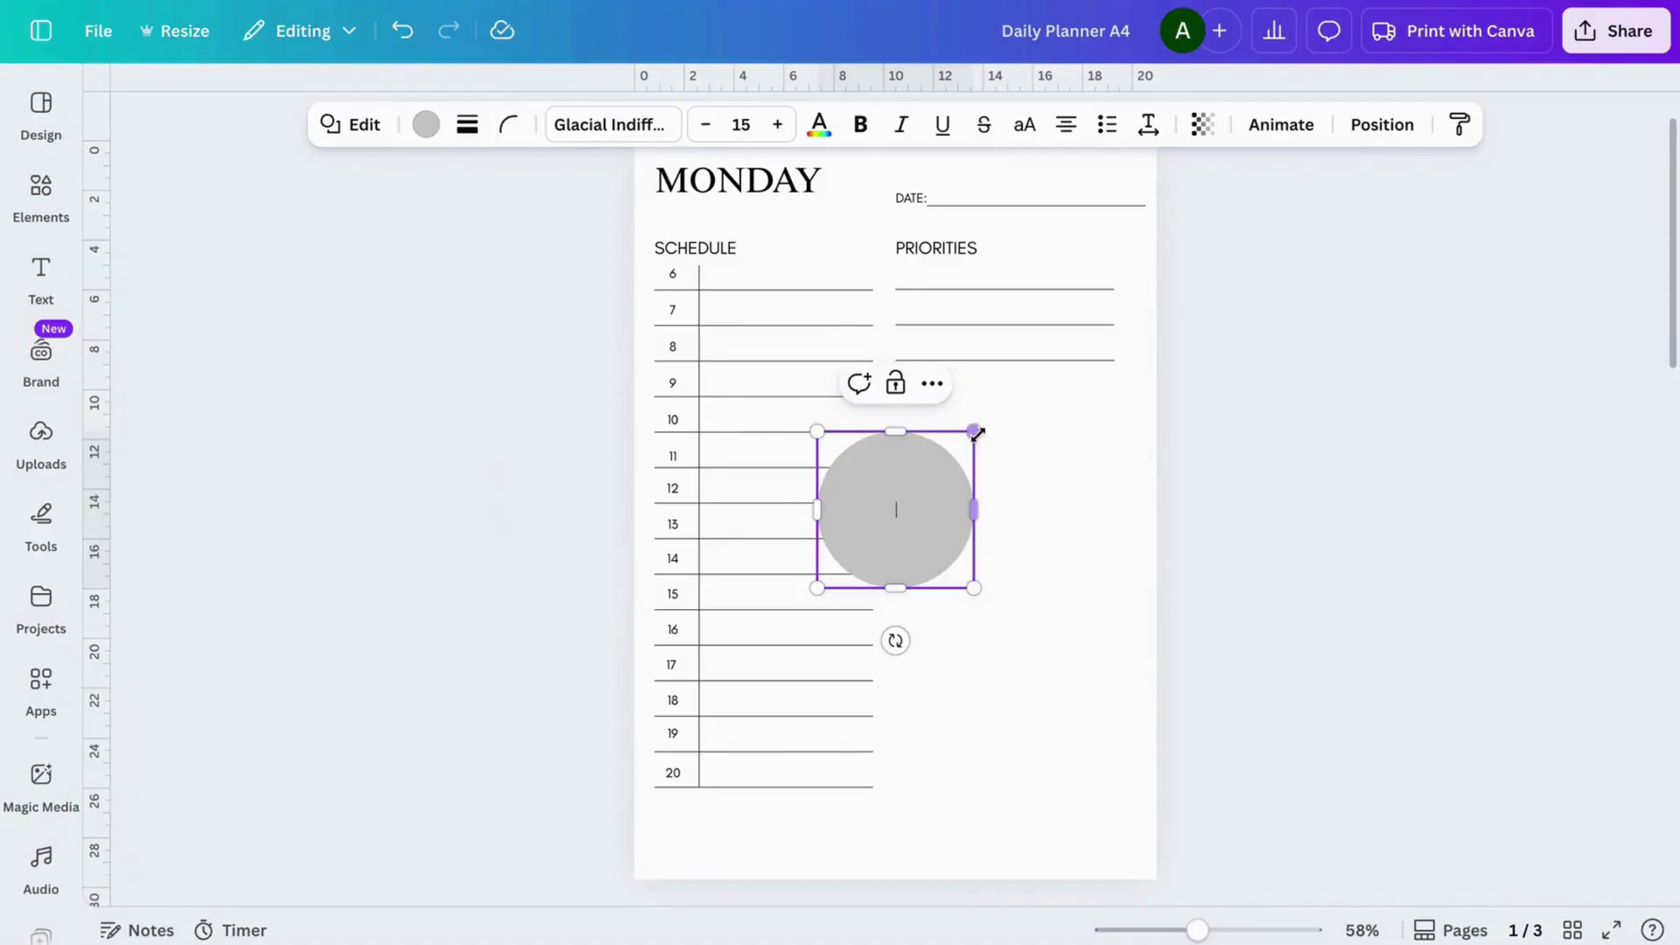
left_click_drag(974, 589, 929, 337)
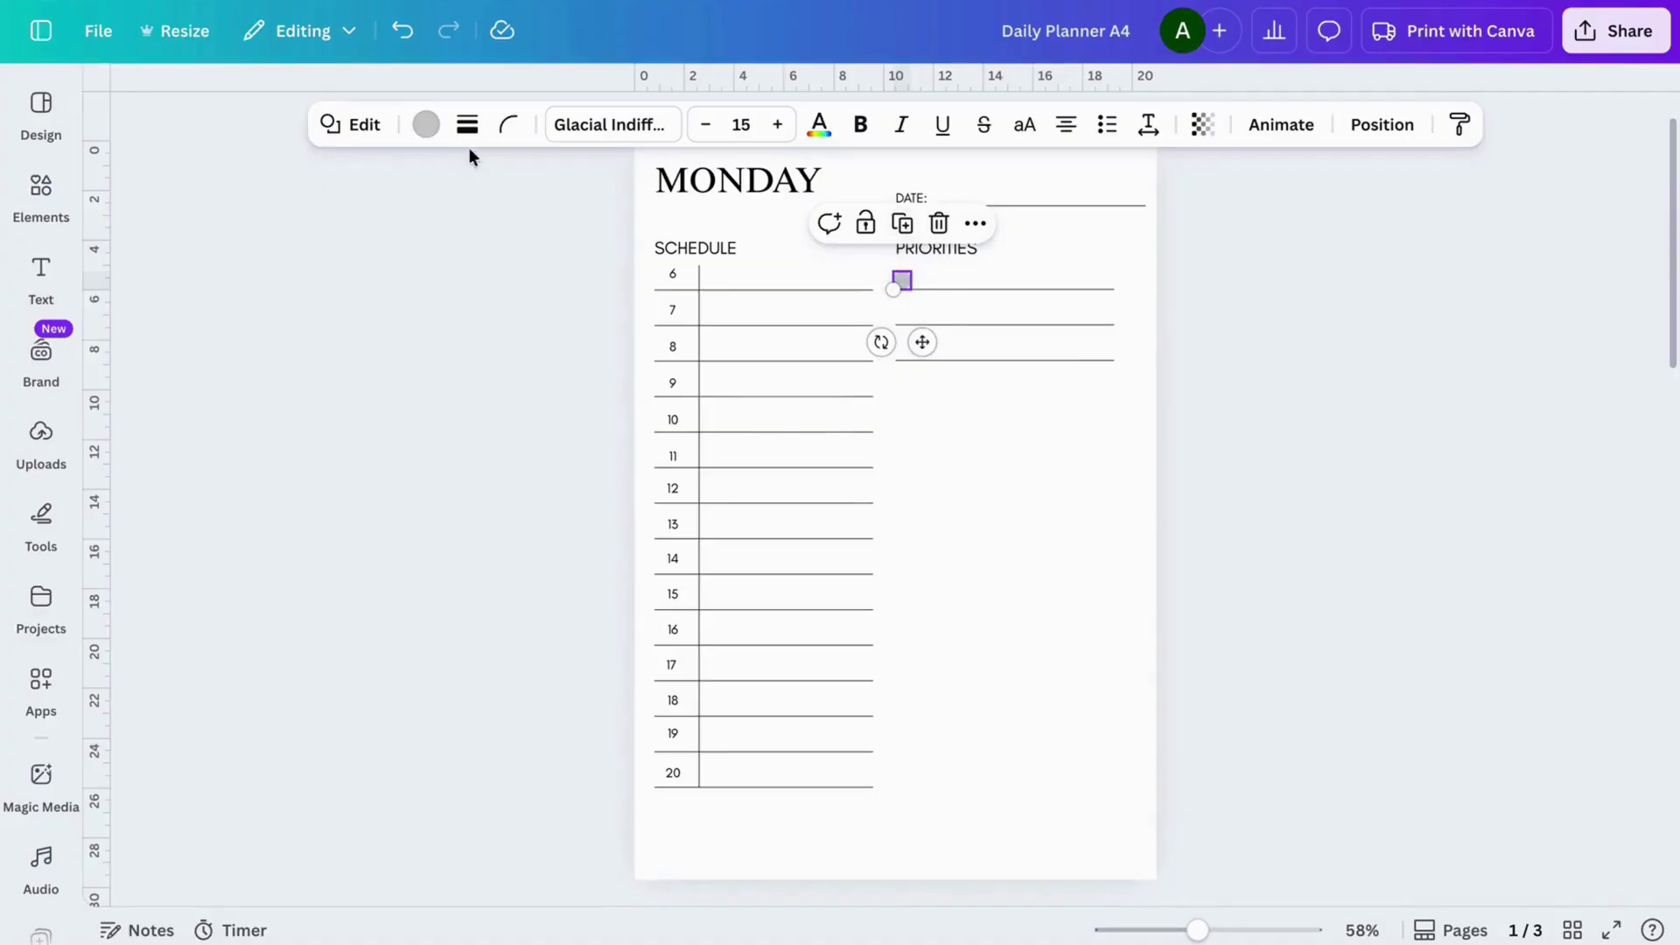
- Give the small circle no fill and a solid outline with stroke weight 1
left_click(426, 125)
left_click(181, 368)
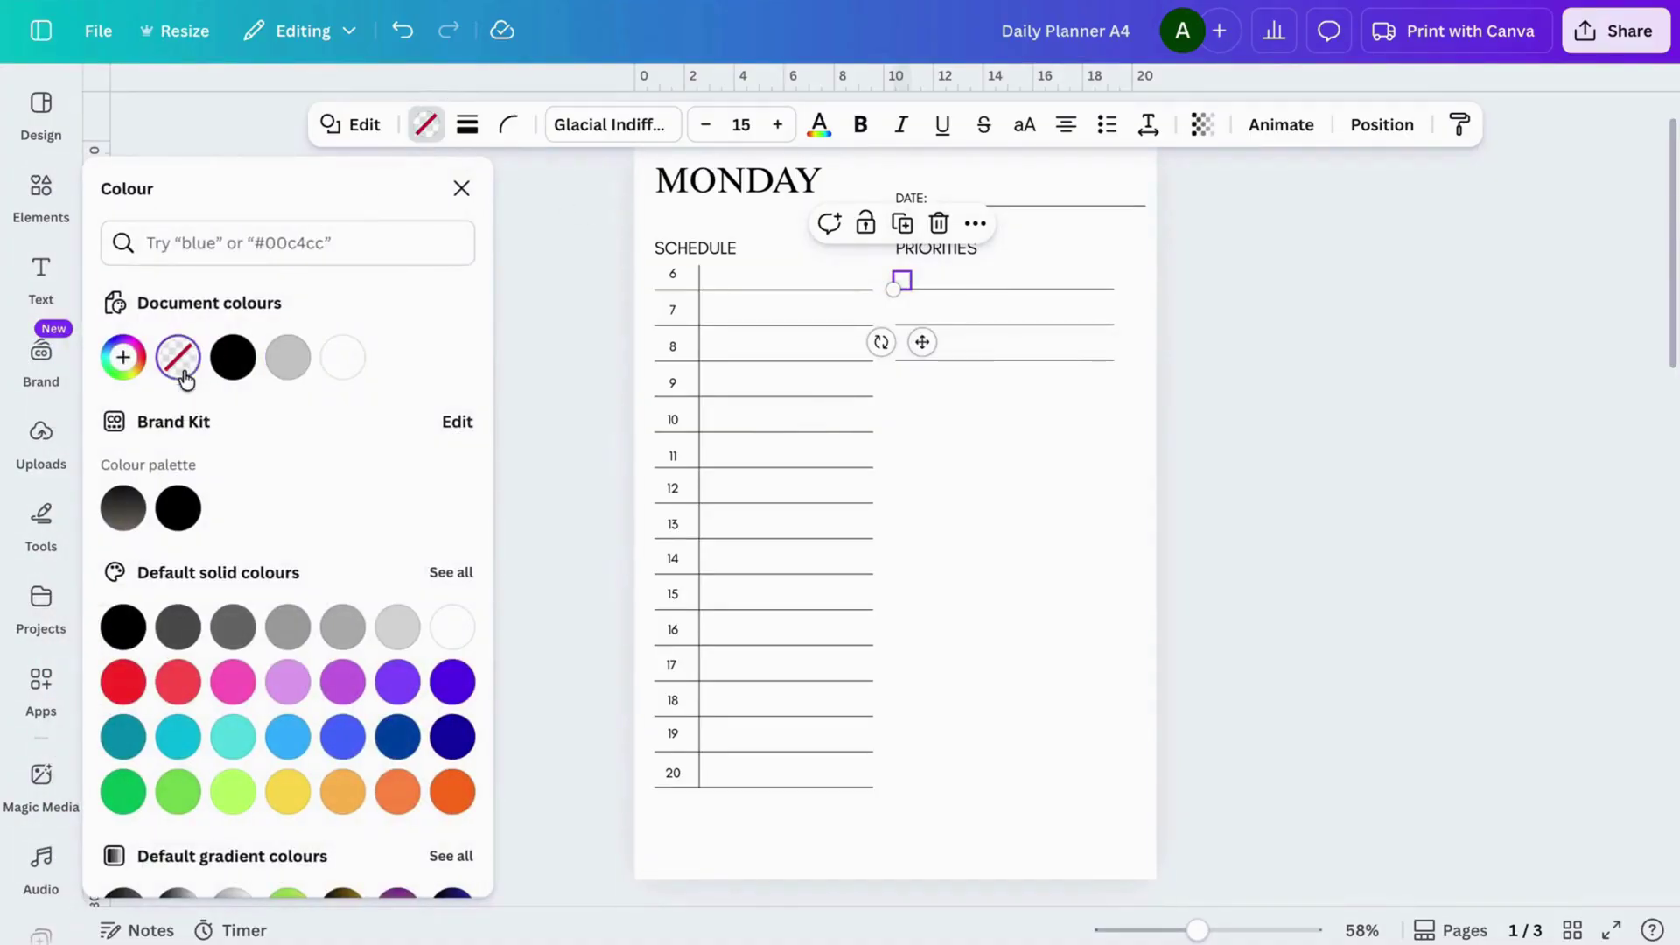
left_click(471, 128)
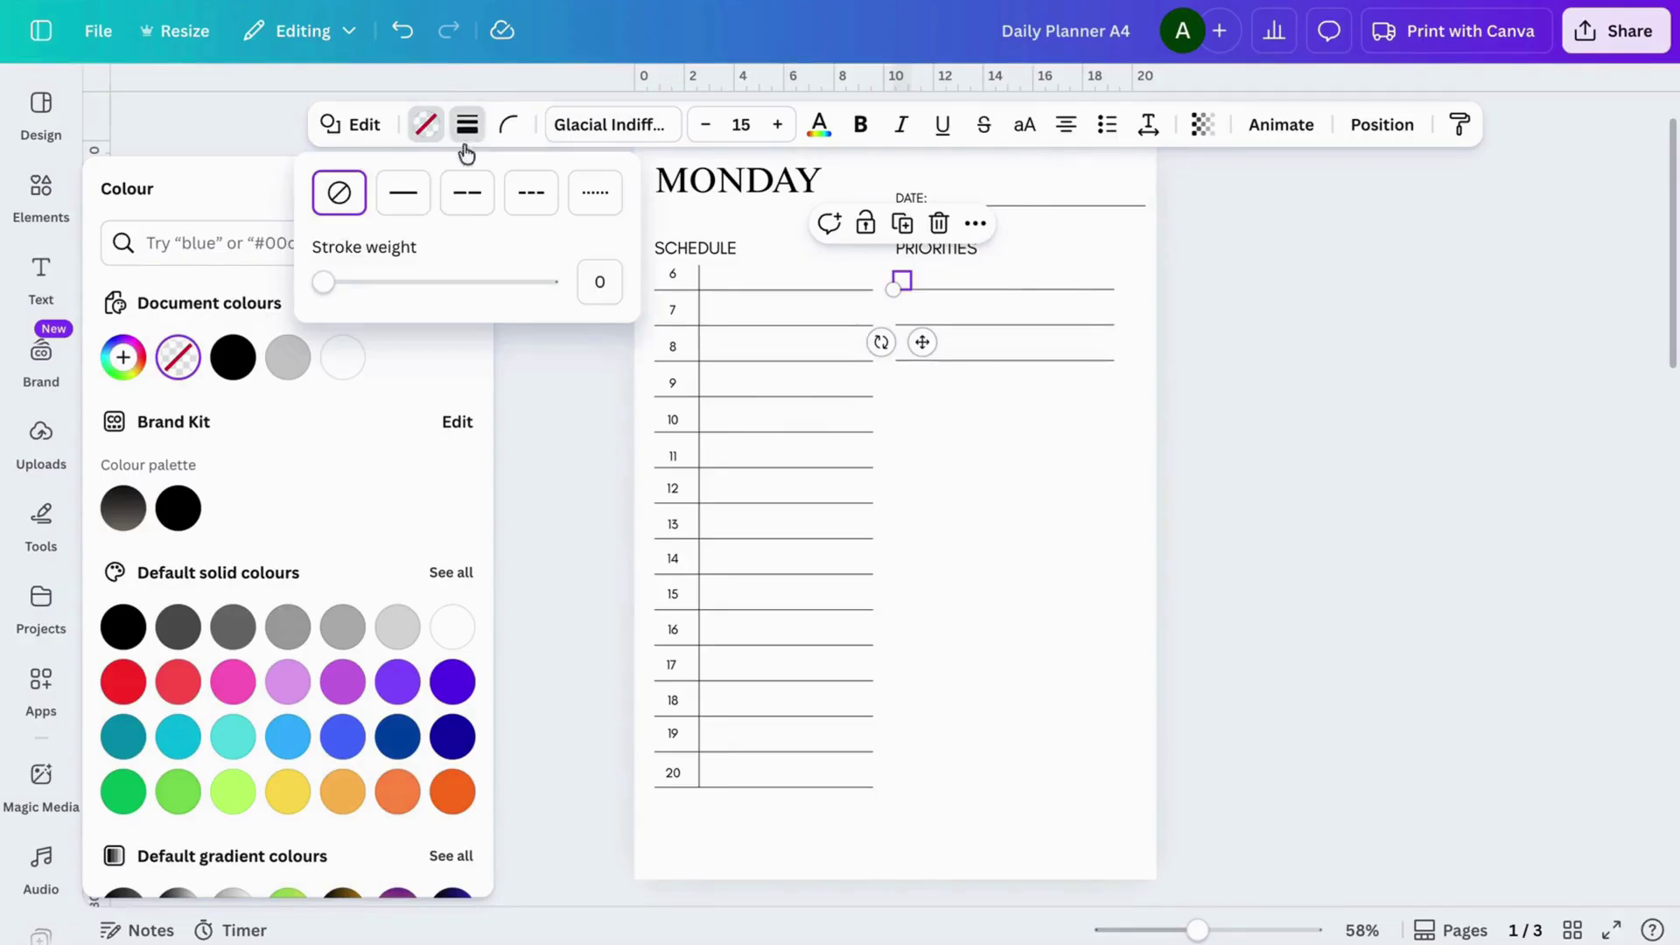
left_click(407, 193)
type("1")
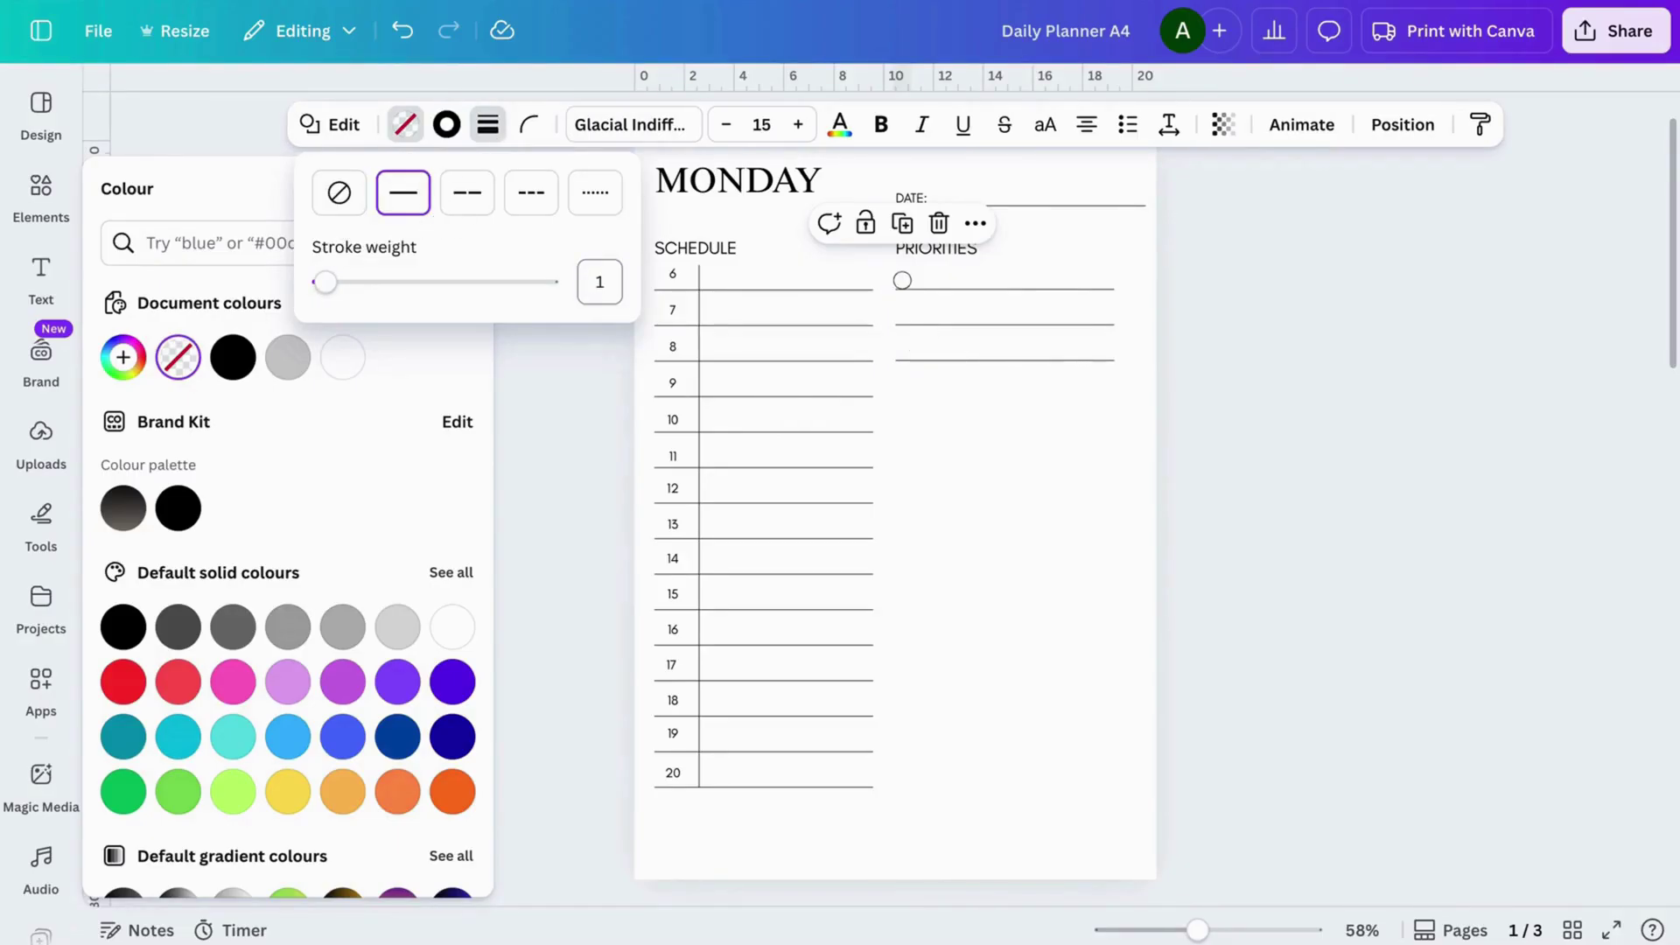
left_click(963, 444)
- Duplicate the circle onto the start of the second and third PRIORITIES lines
left_click(903, 278)
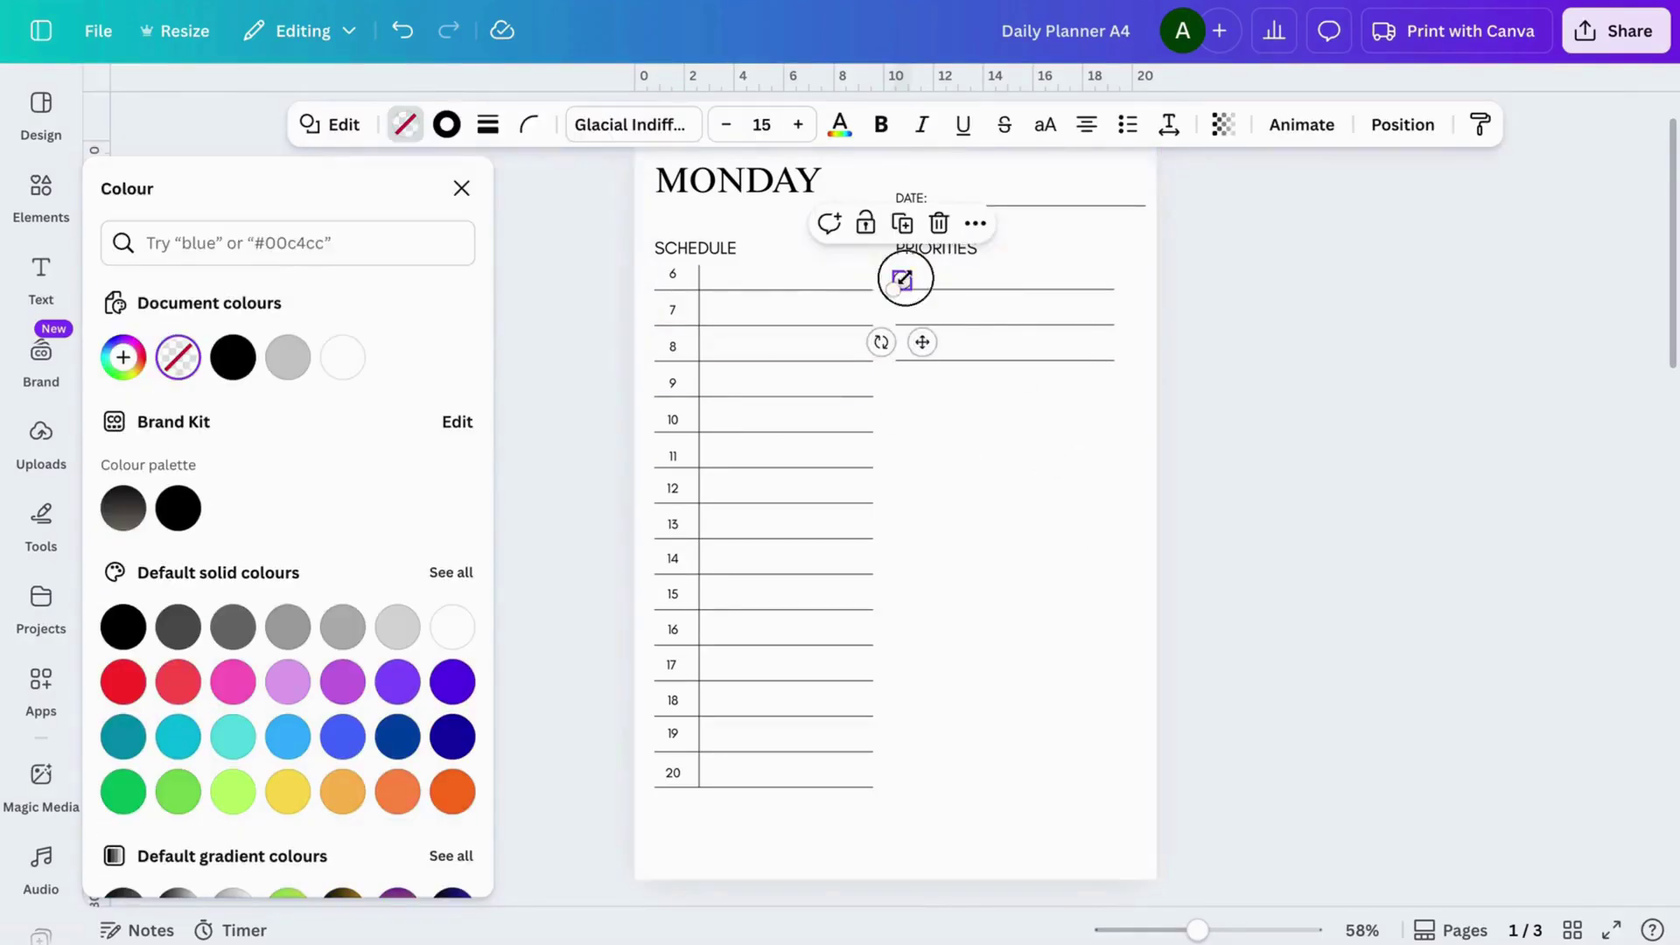
left_click(902, 225)
left_click_drag(932, 353, 925, 380)
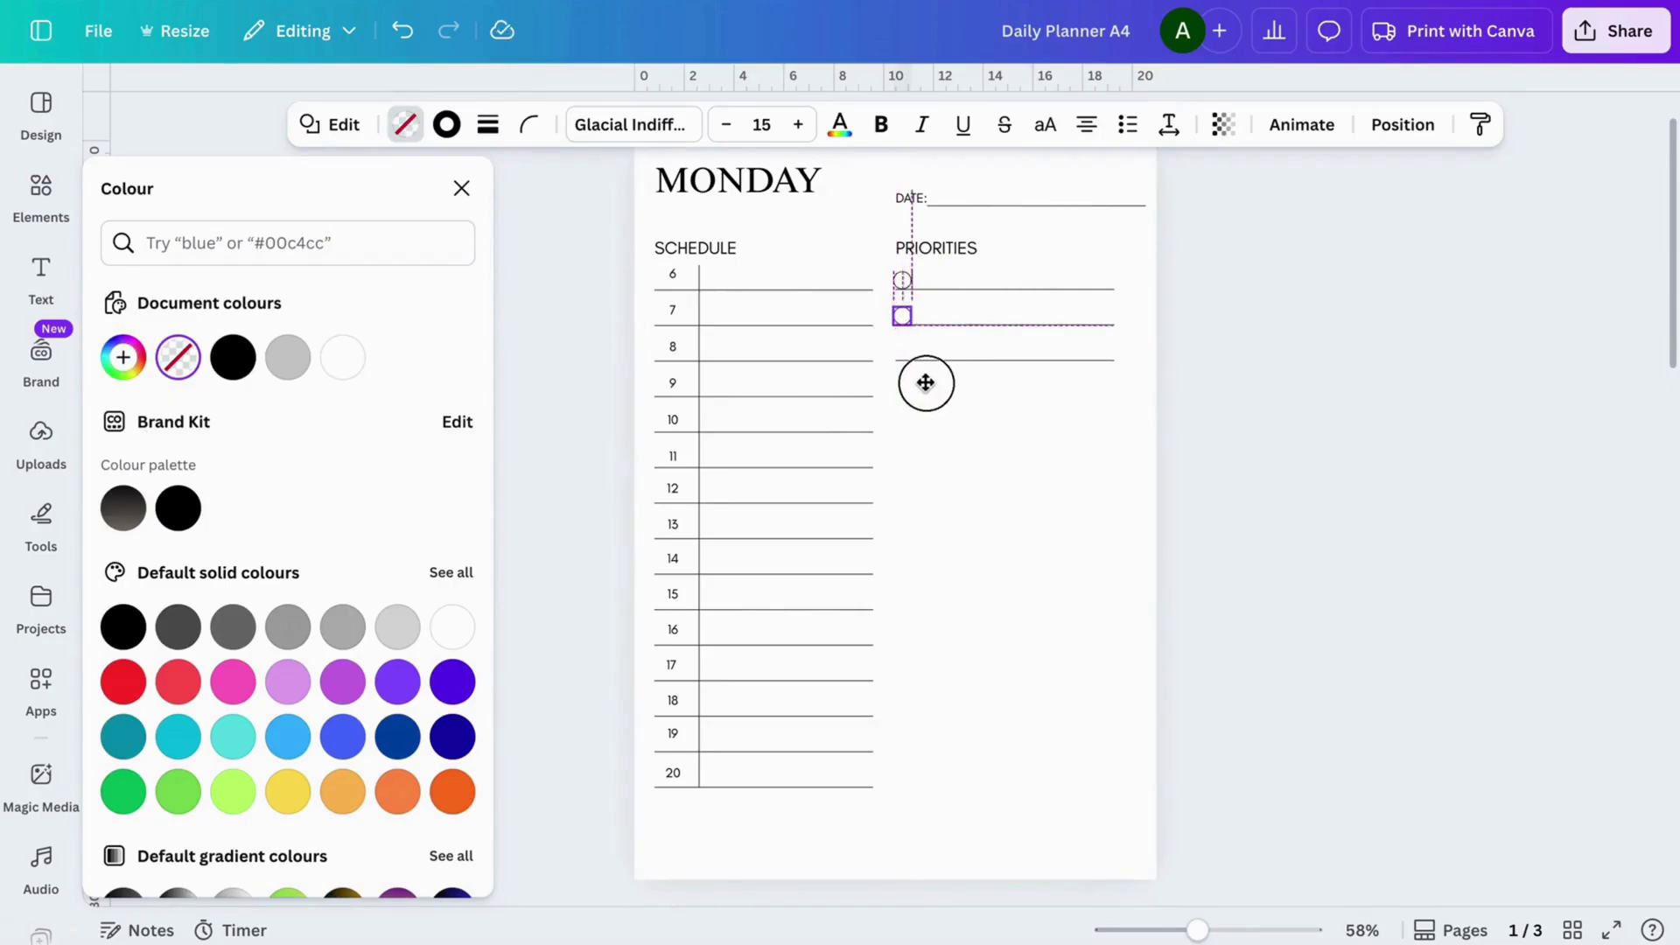
left_click(903, 267)
left_click(991, 439)
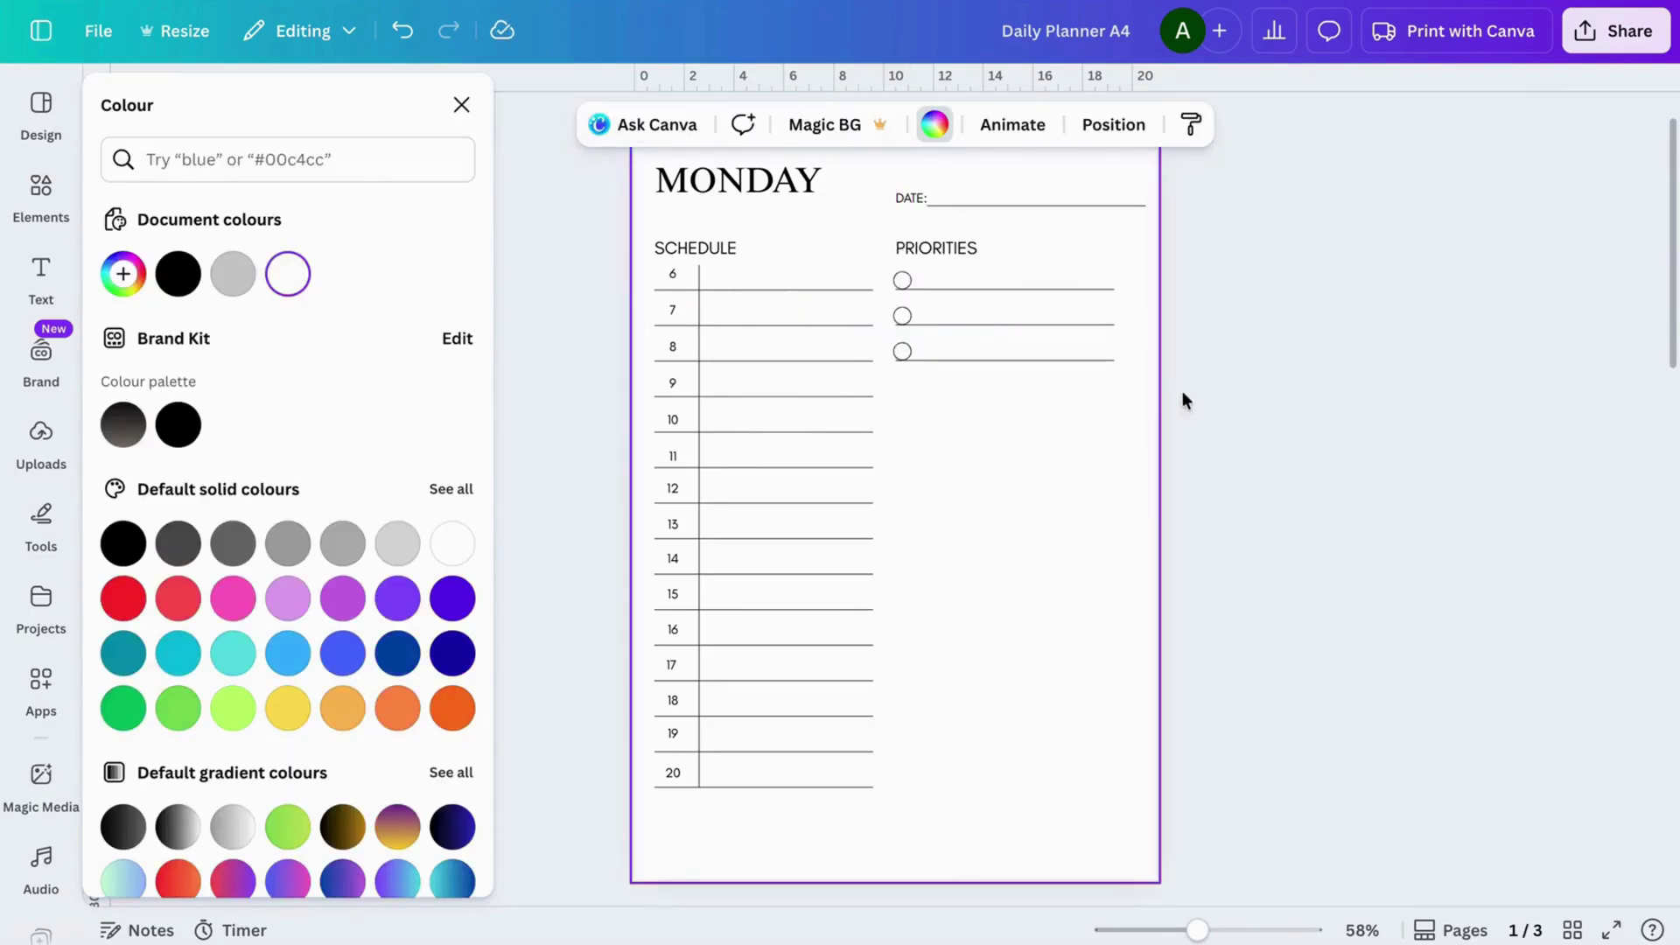
left_click(462, 106)
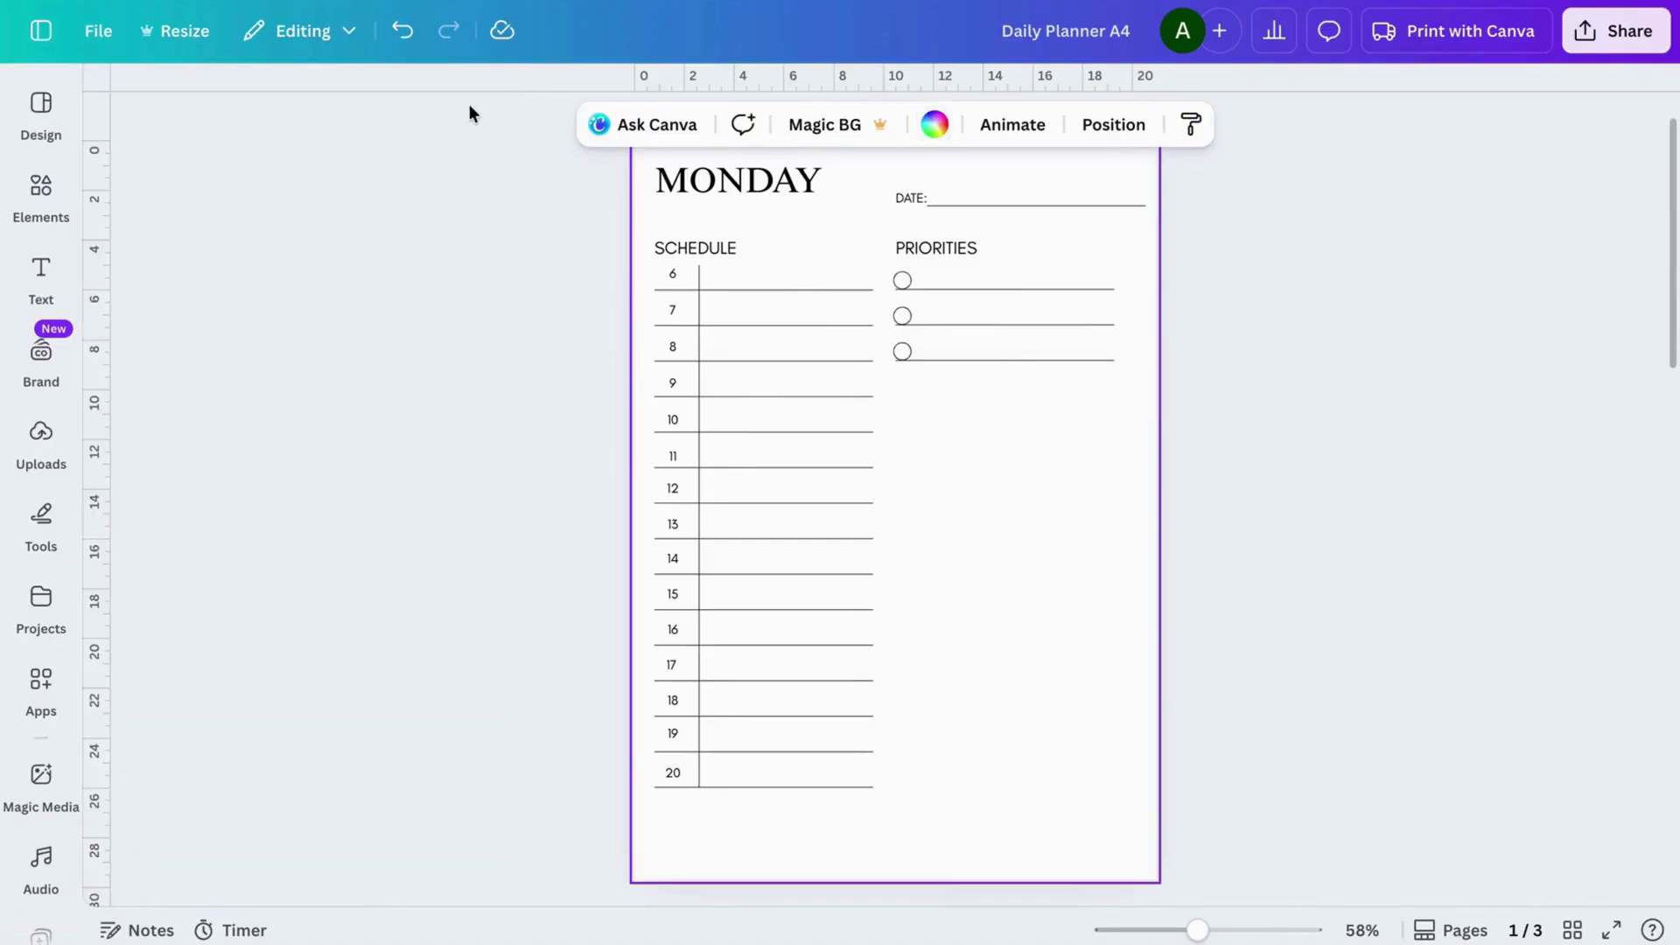
- Place a copy of the TO DO heading below the last checkbox line and change its text to NOTES
left_click(1316, 354)
key("ctrl+v")
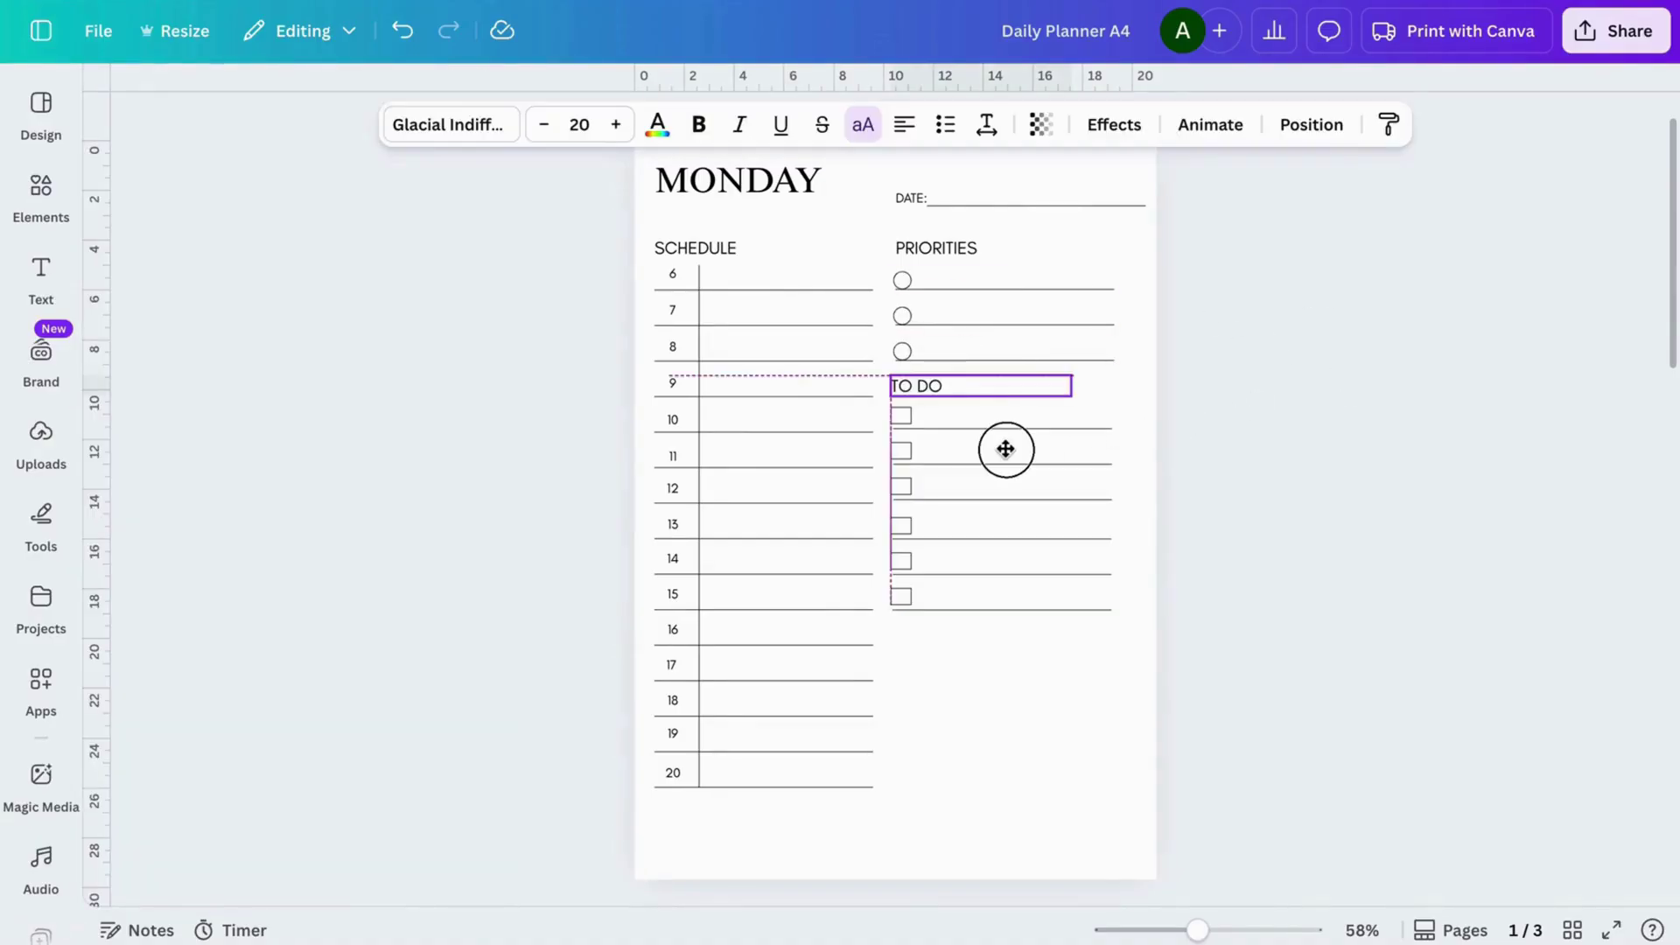
left_click_drag(1005, 449, 1004, 705)
double_click(941, 645)
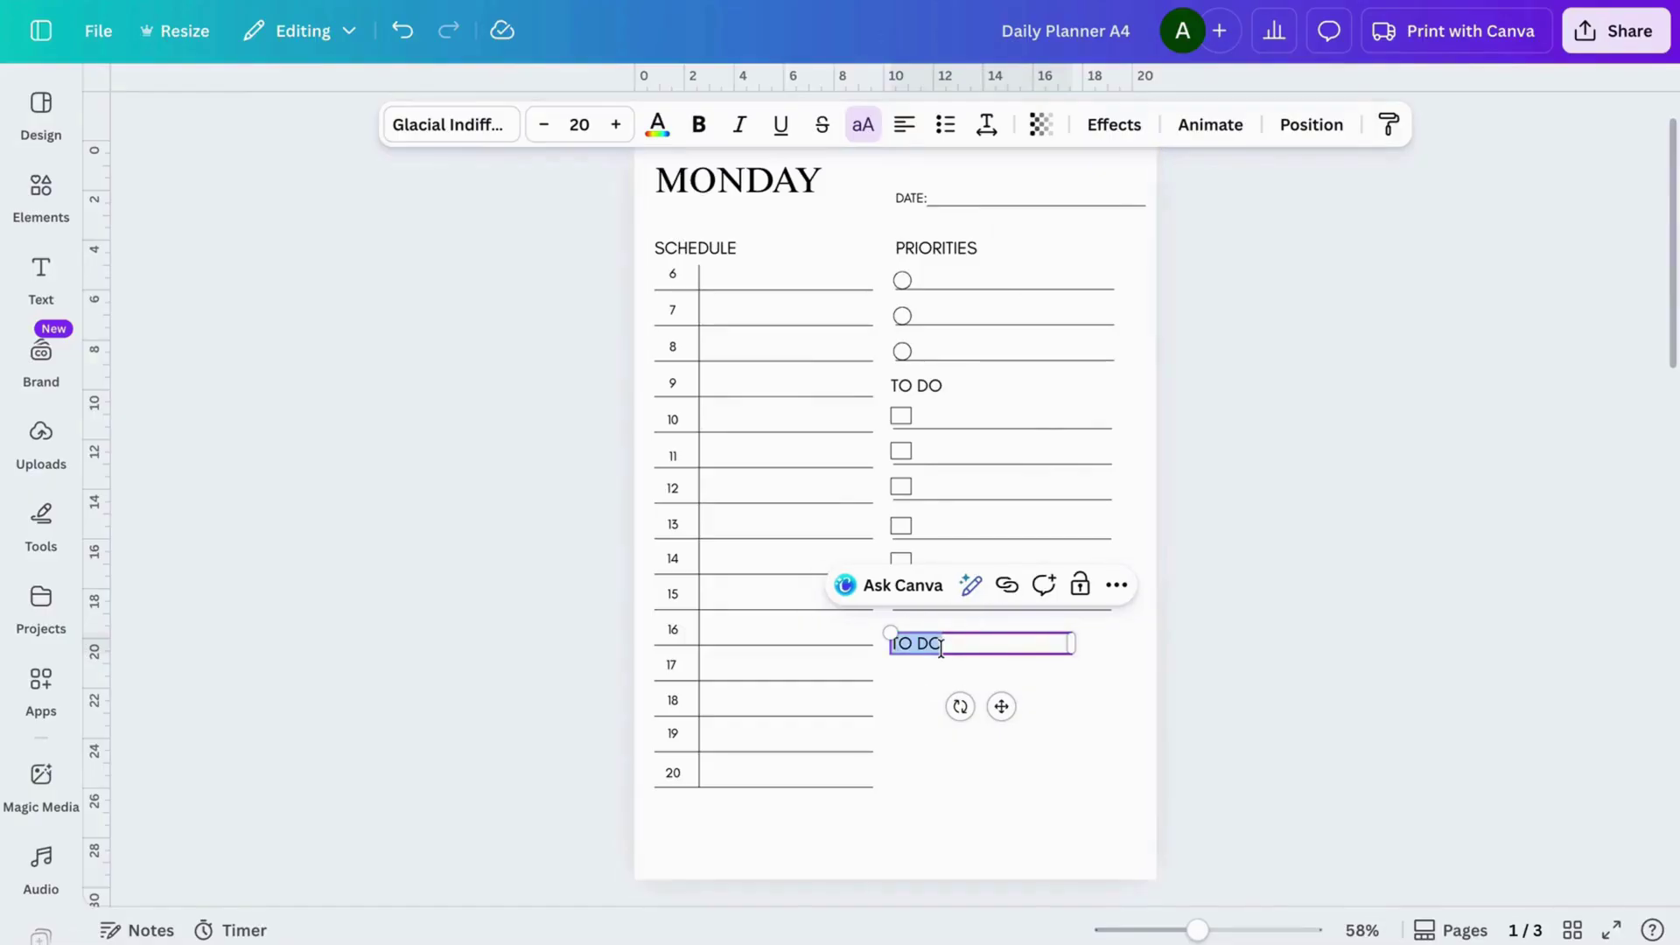
type("NOTES")
left_click(1226, 573)
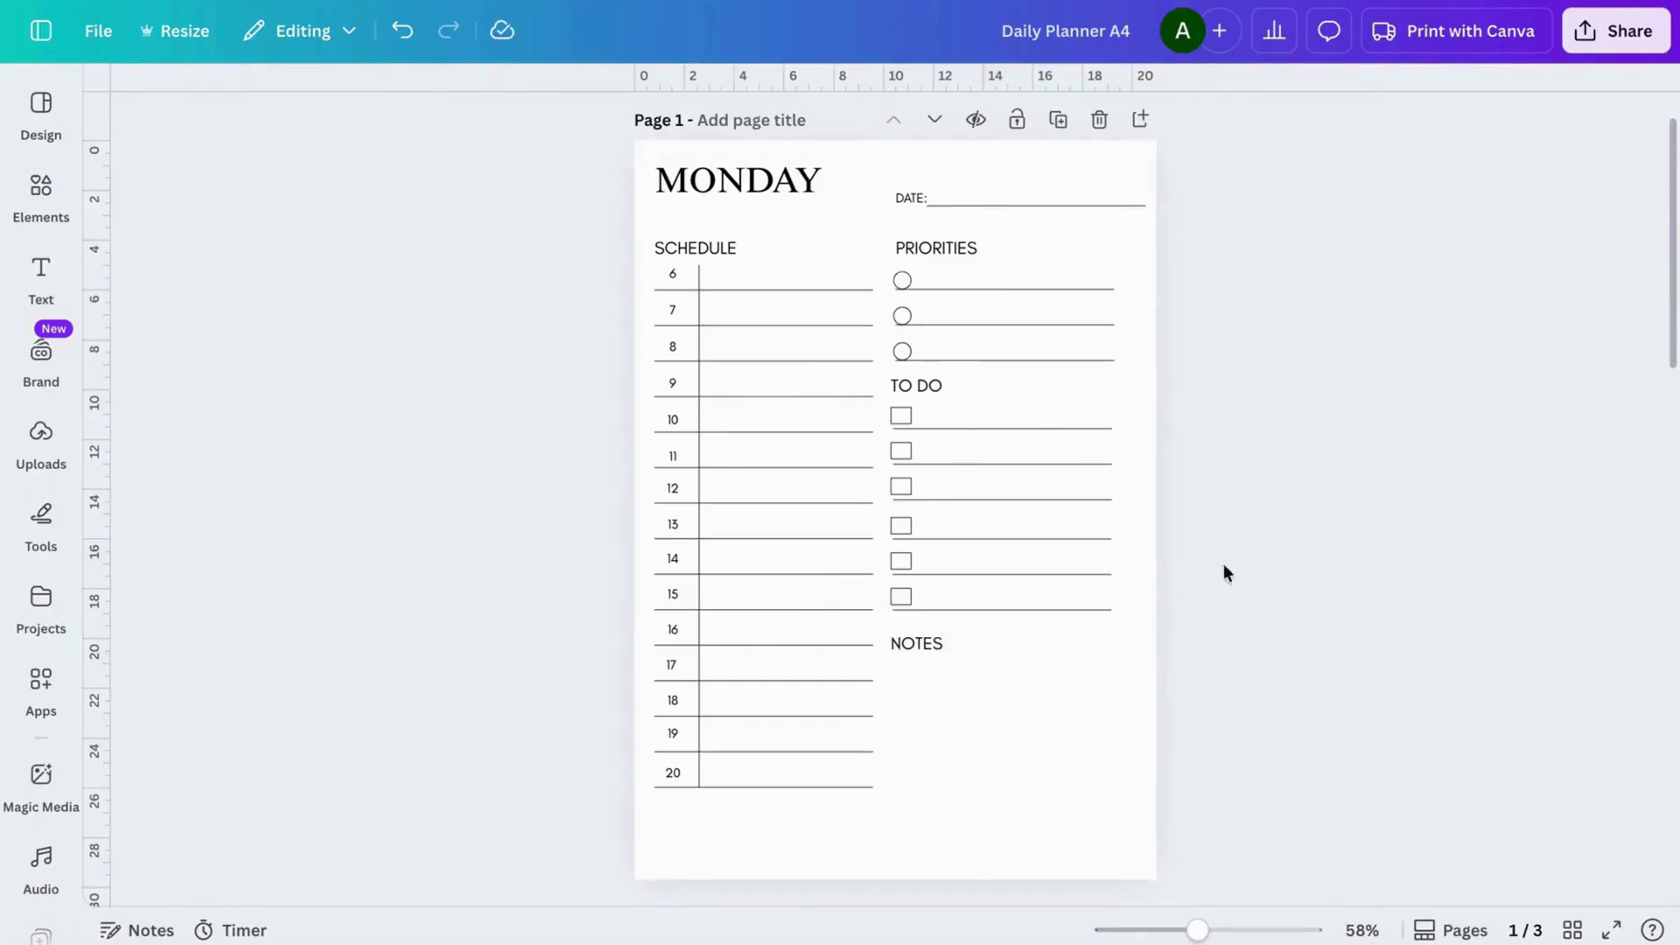
- Add a rounded square from the shape results to the page
left_click(41, 188)
scroll(305, 455, "down", 5)
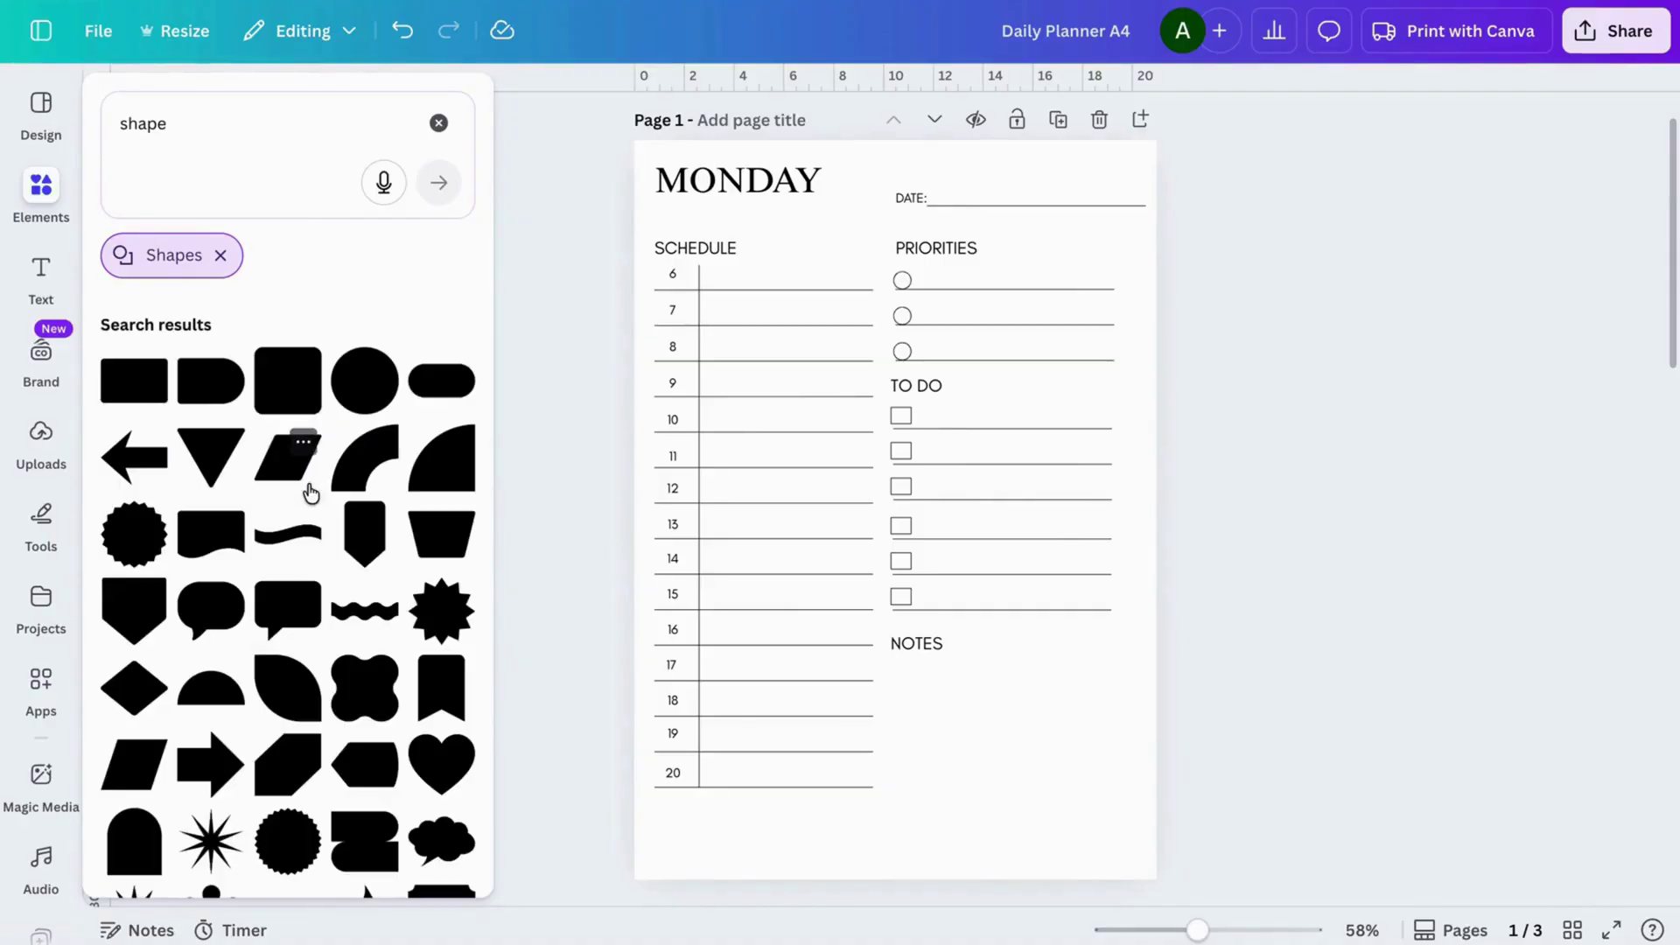
scroll(308, 487, "down", 1)
left_click(288, 359)
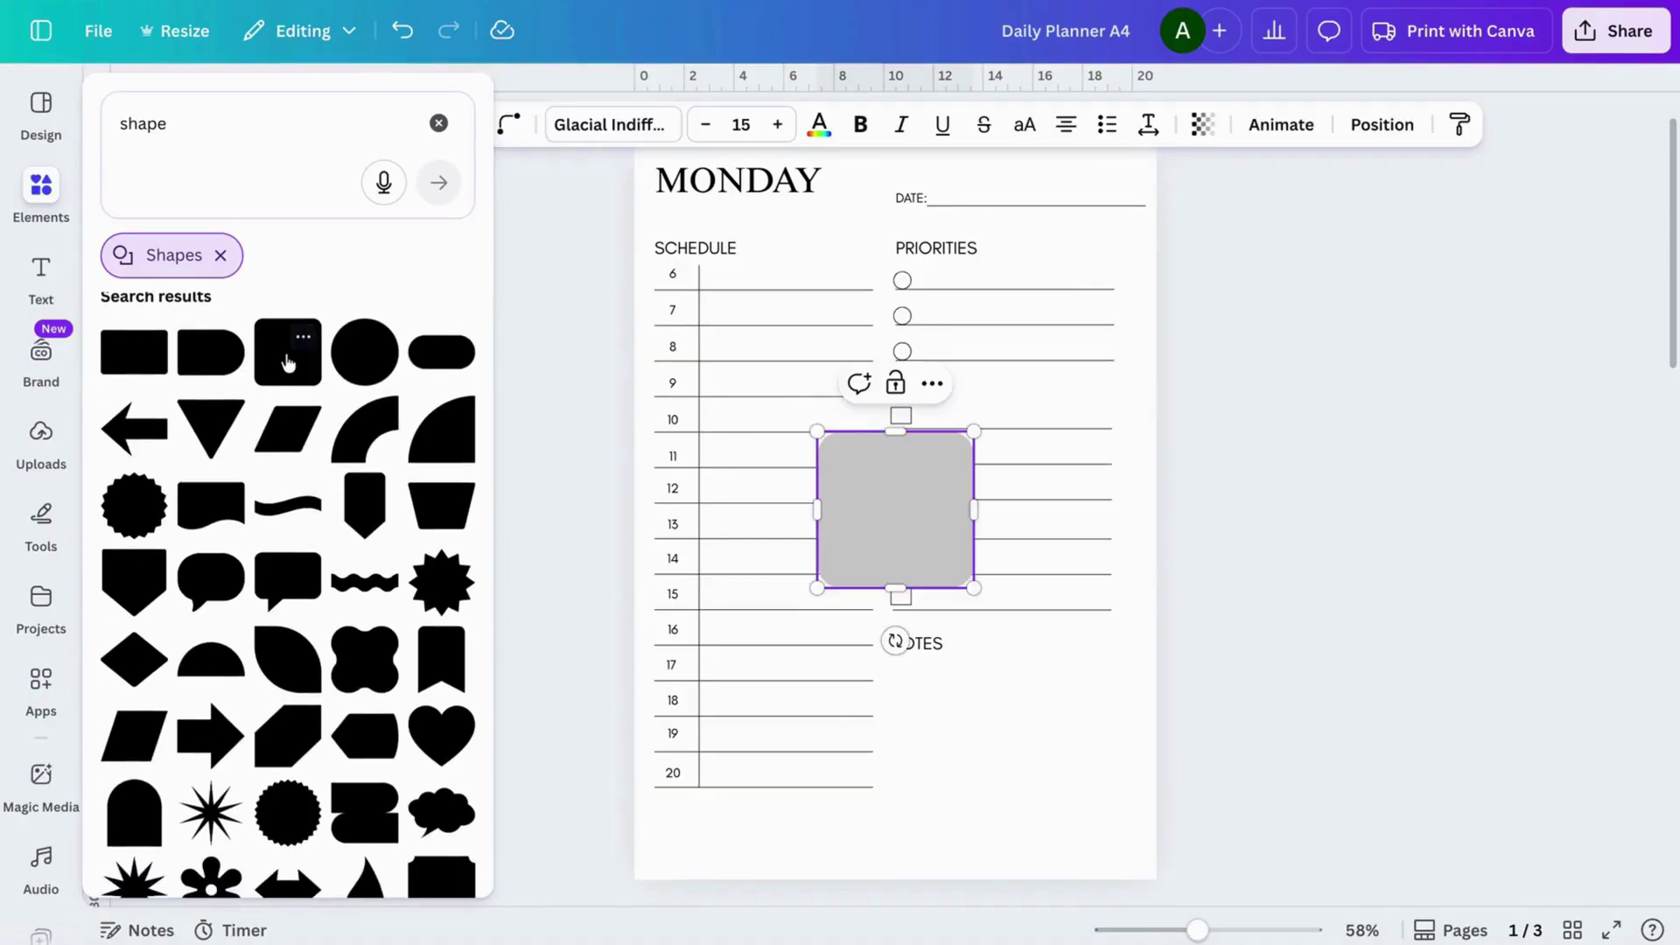
- Give the rounded square a solid outline with stroke weight 1 and no fill
left_click(467, 124)
left_click(403, 192)
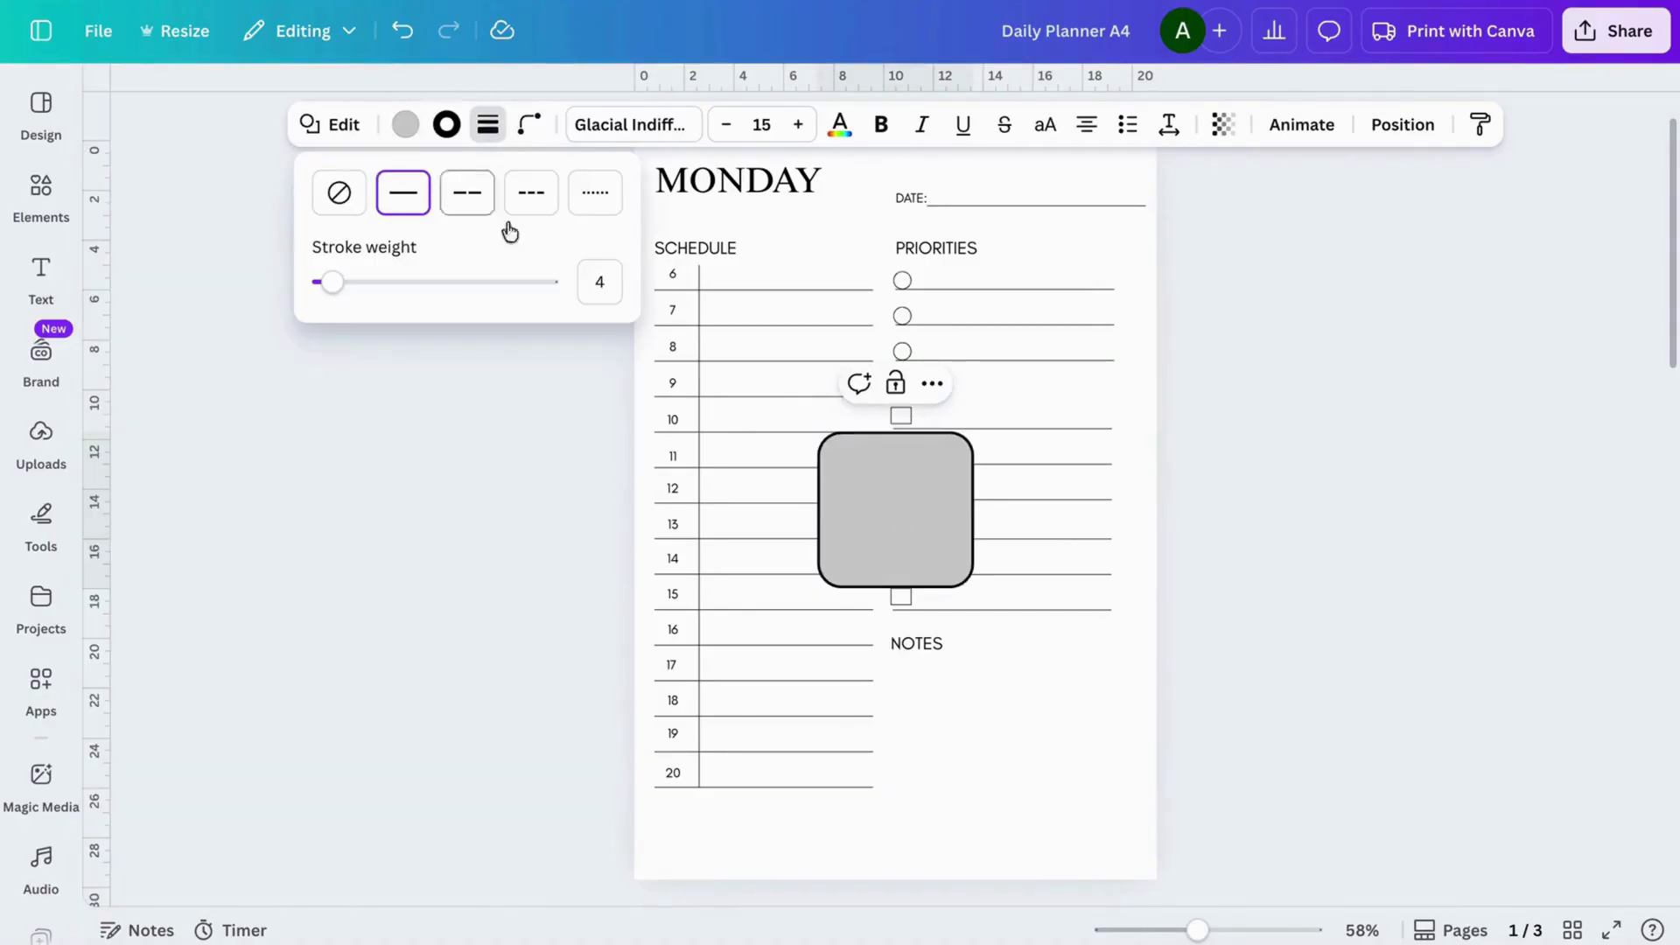
left_click(596, 281)
type("1")
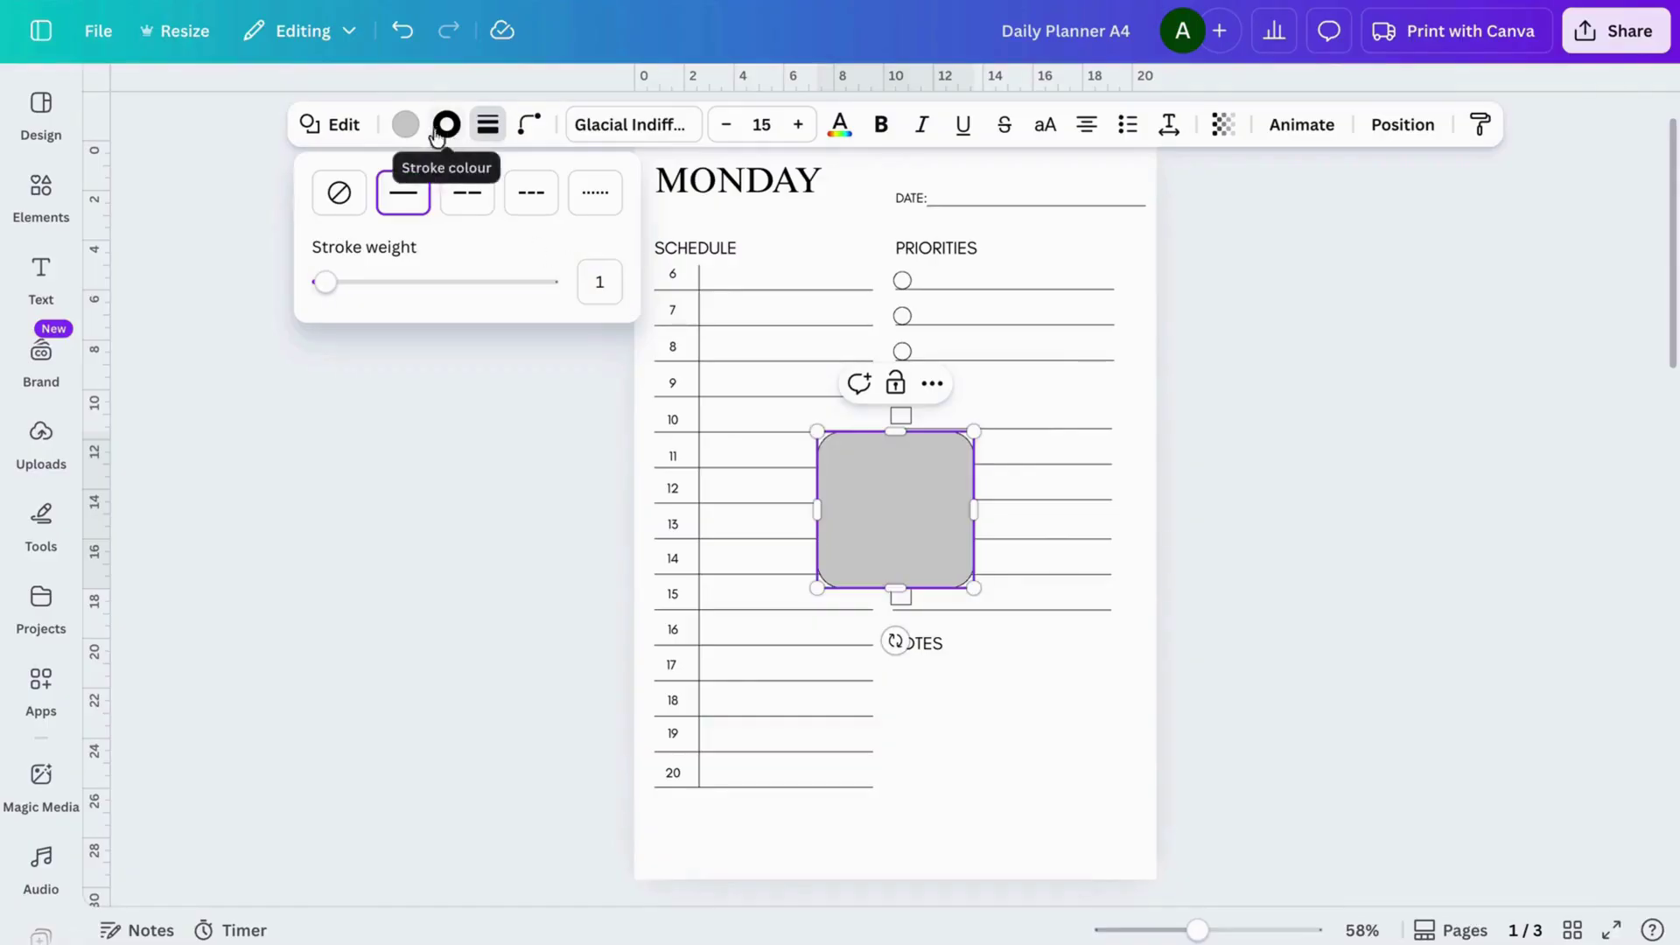
left_click(405, 123)
left_click(179, 357)
- Move the rounded square under NOTES, then widen it to the end of the date line and extend it almost to the page bottom
left_click_drag(882, 457, 953, 686)
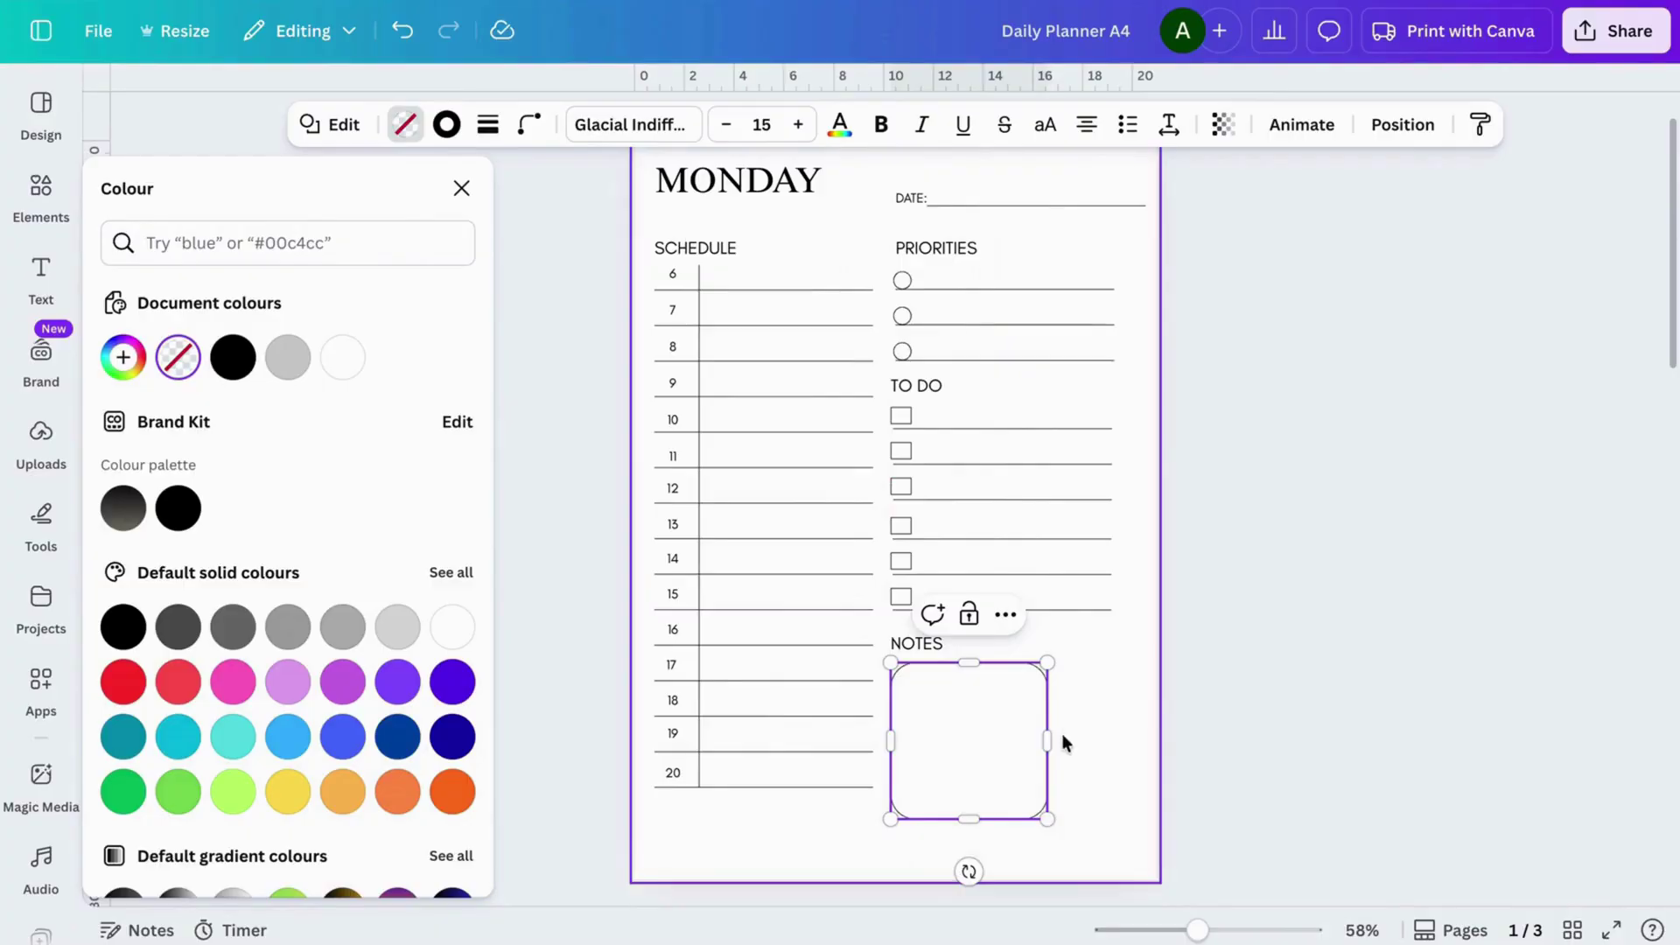
left_click_drag(1049, 739, 1144, 740)
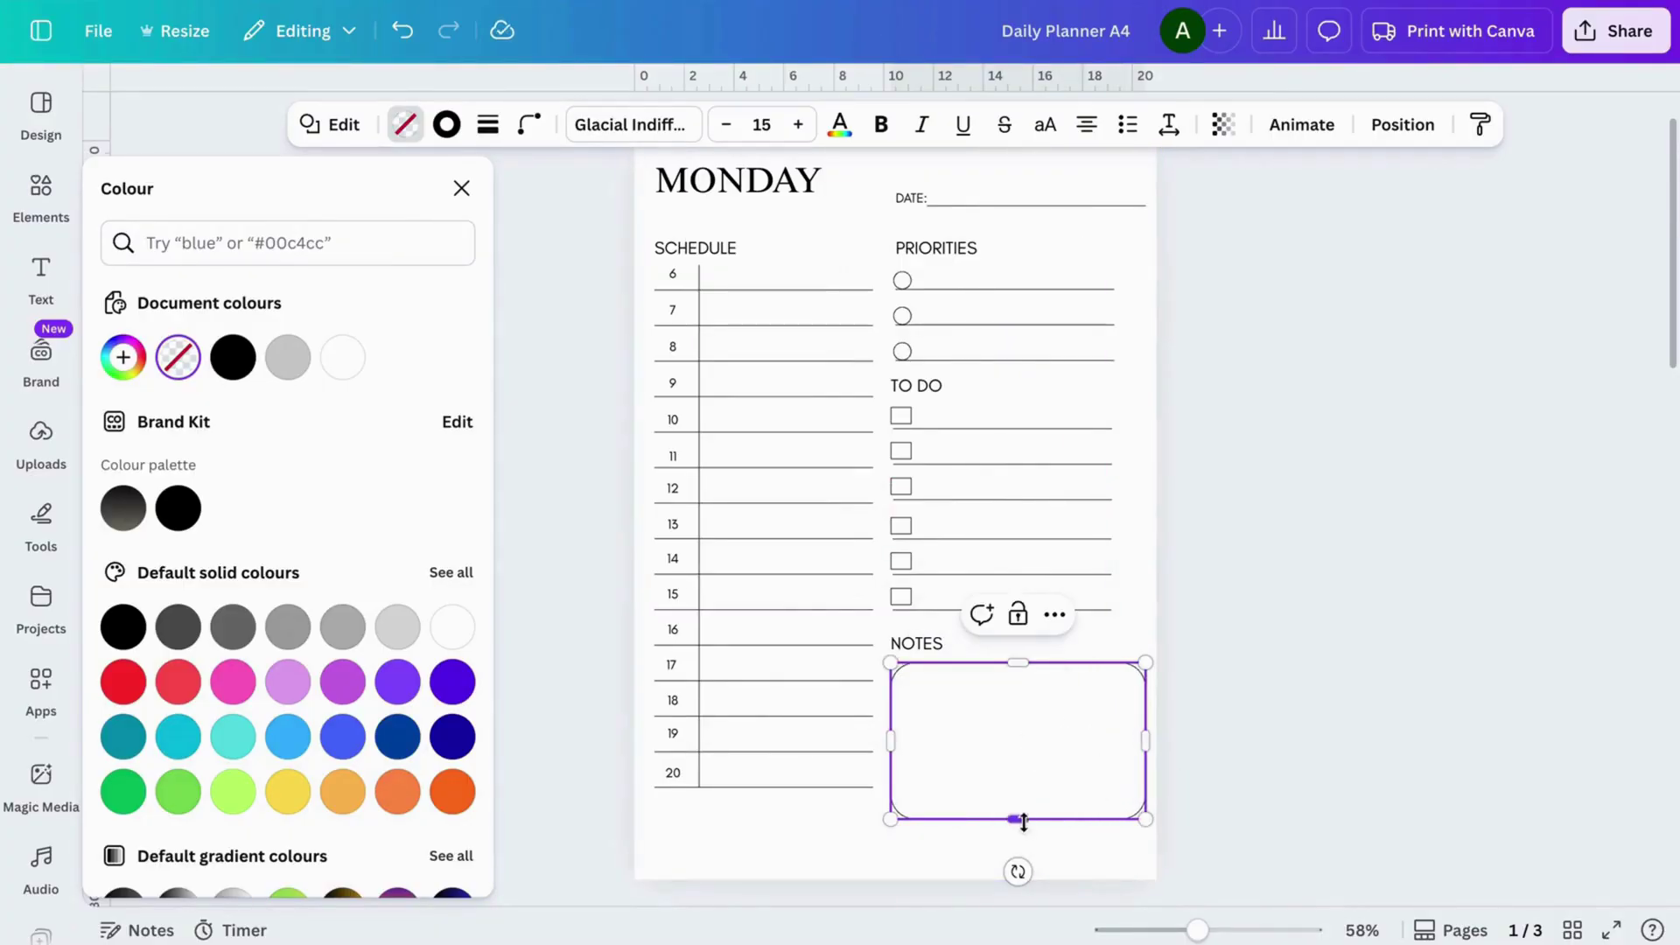
left_click_drag(1018, 818, 1018, 868)
left_click(1310, 560)
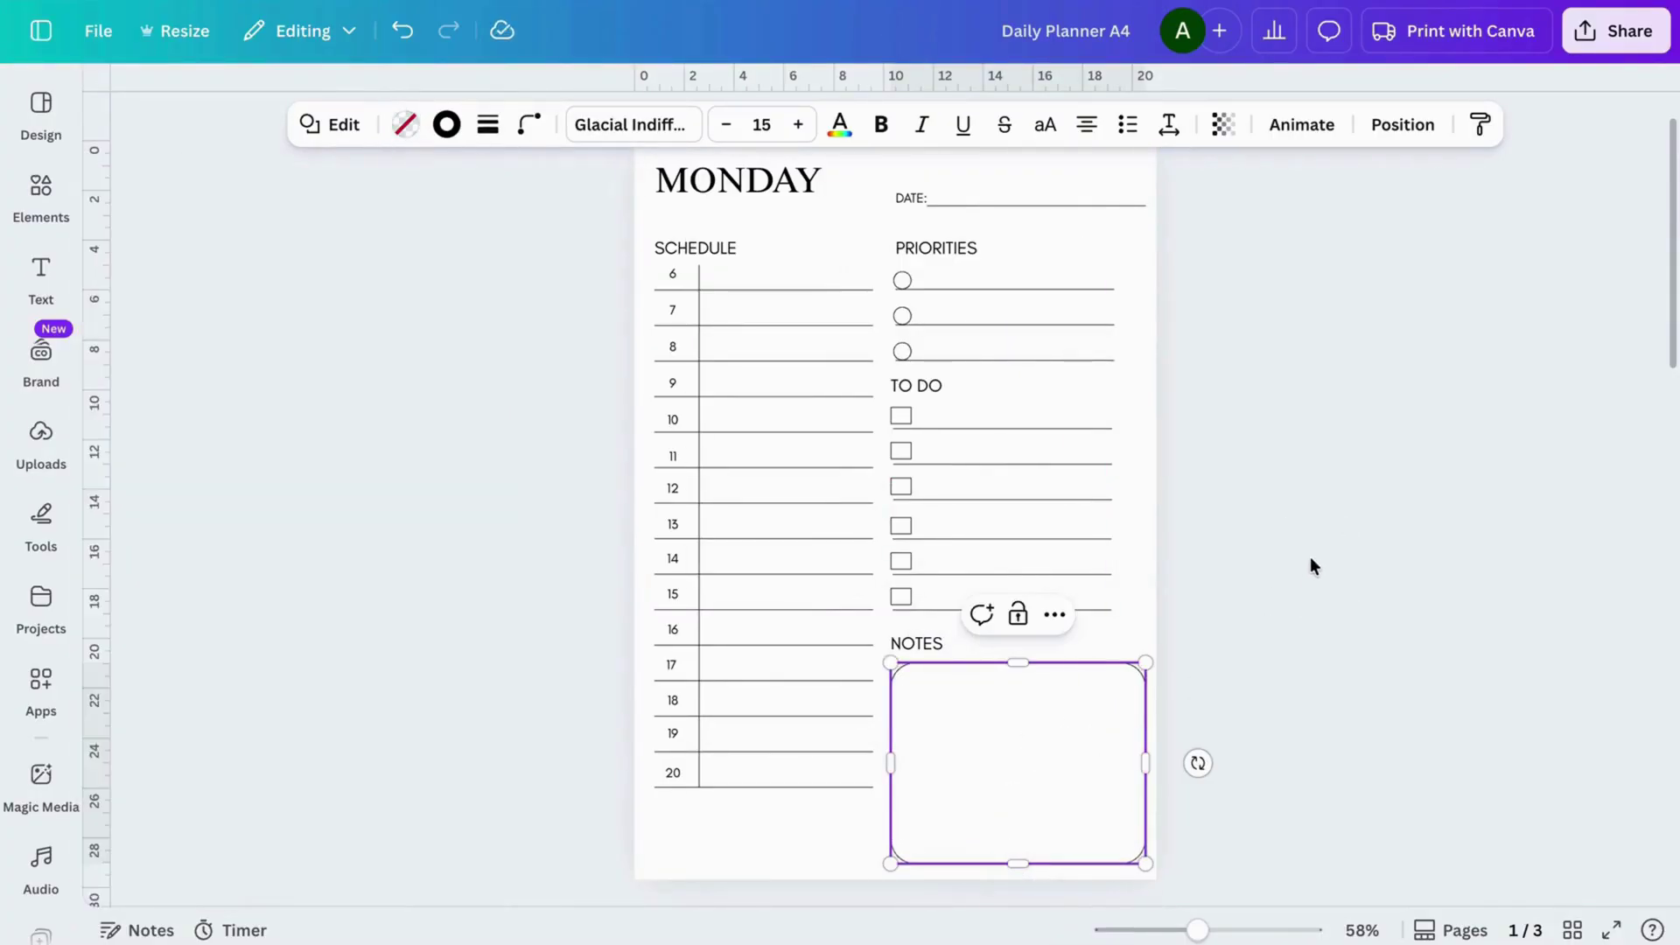
left_click(1310, 560)
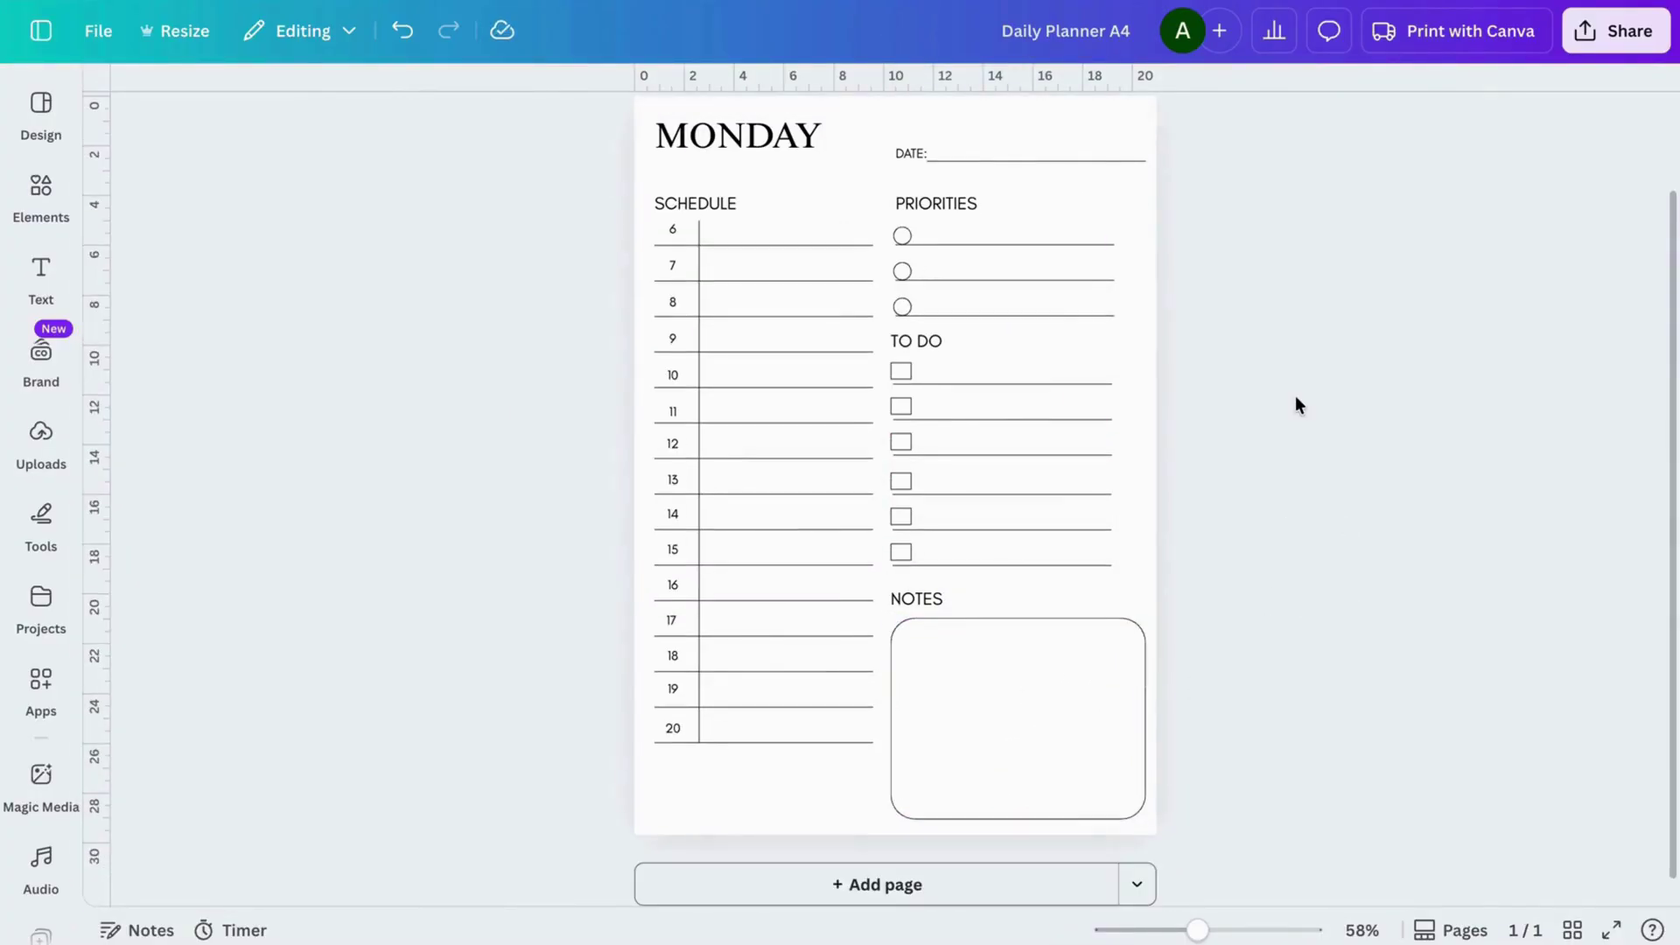
- Duplicate the Monday planner page and change the copy's heading to TUESDAY
scroll(1295, 396, "up", 1)
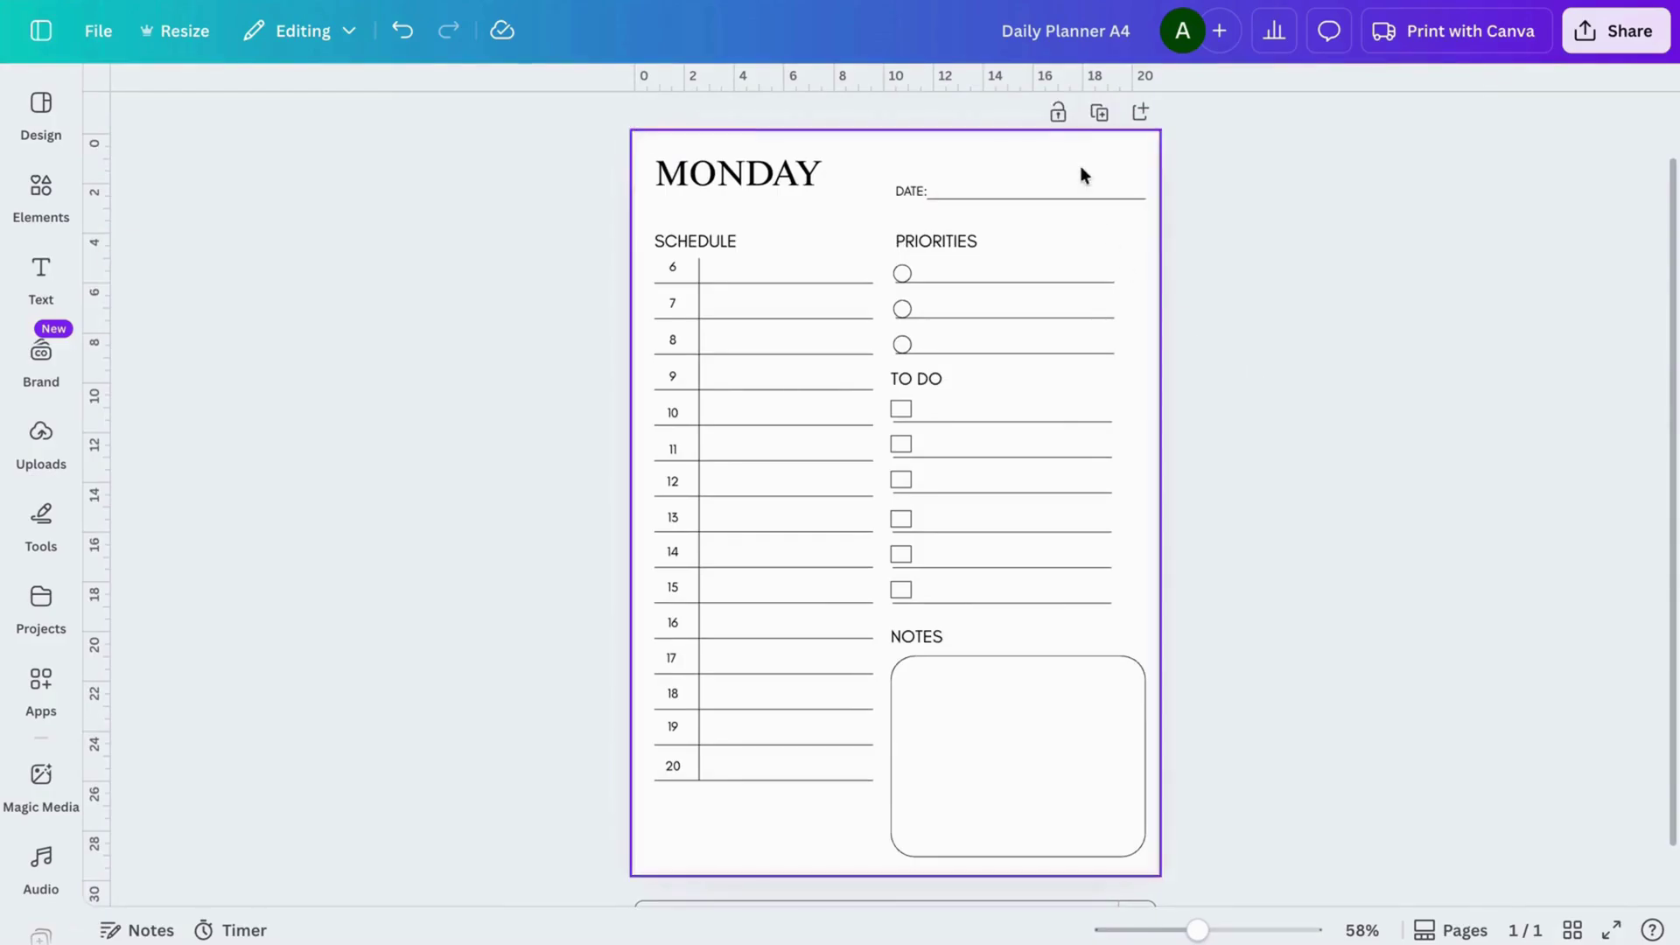
left_click(1105, 116)
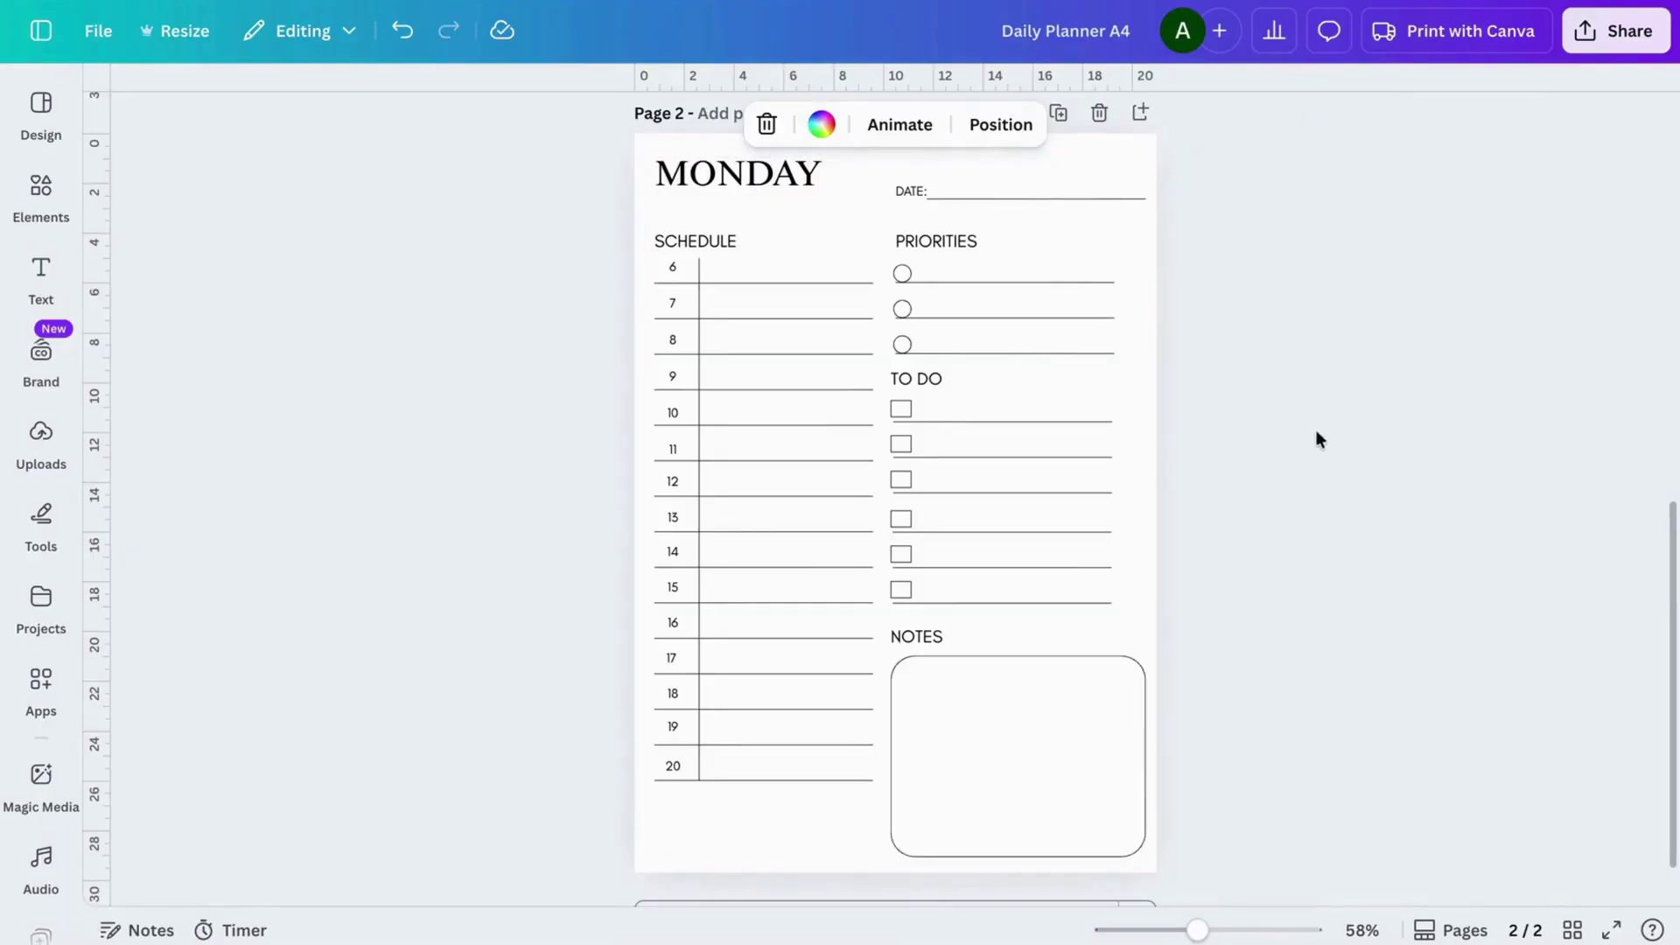
left_click(758, 175)
left_click(758, 172)
type("TUESDAY")
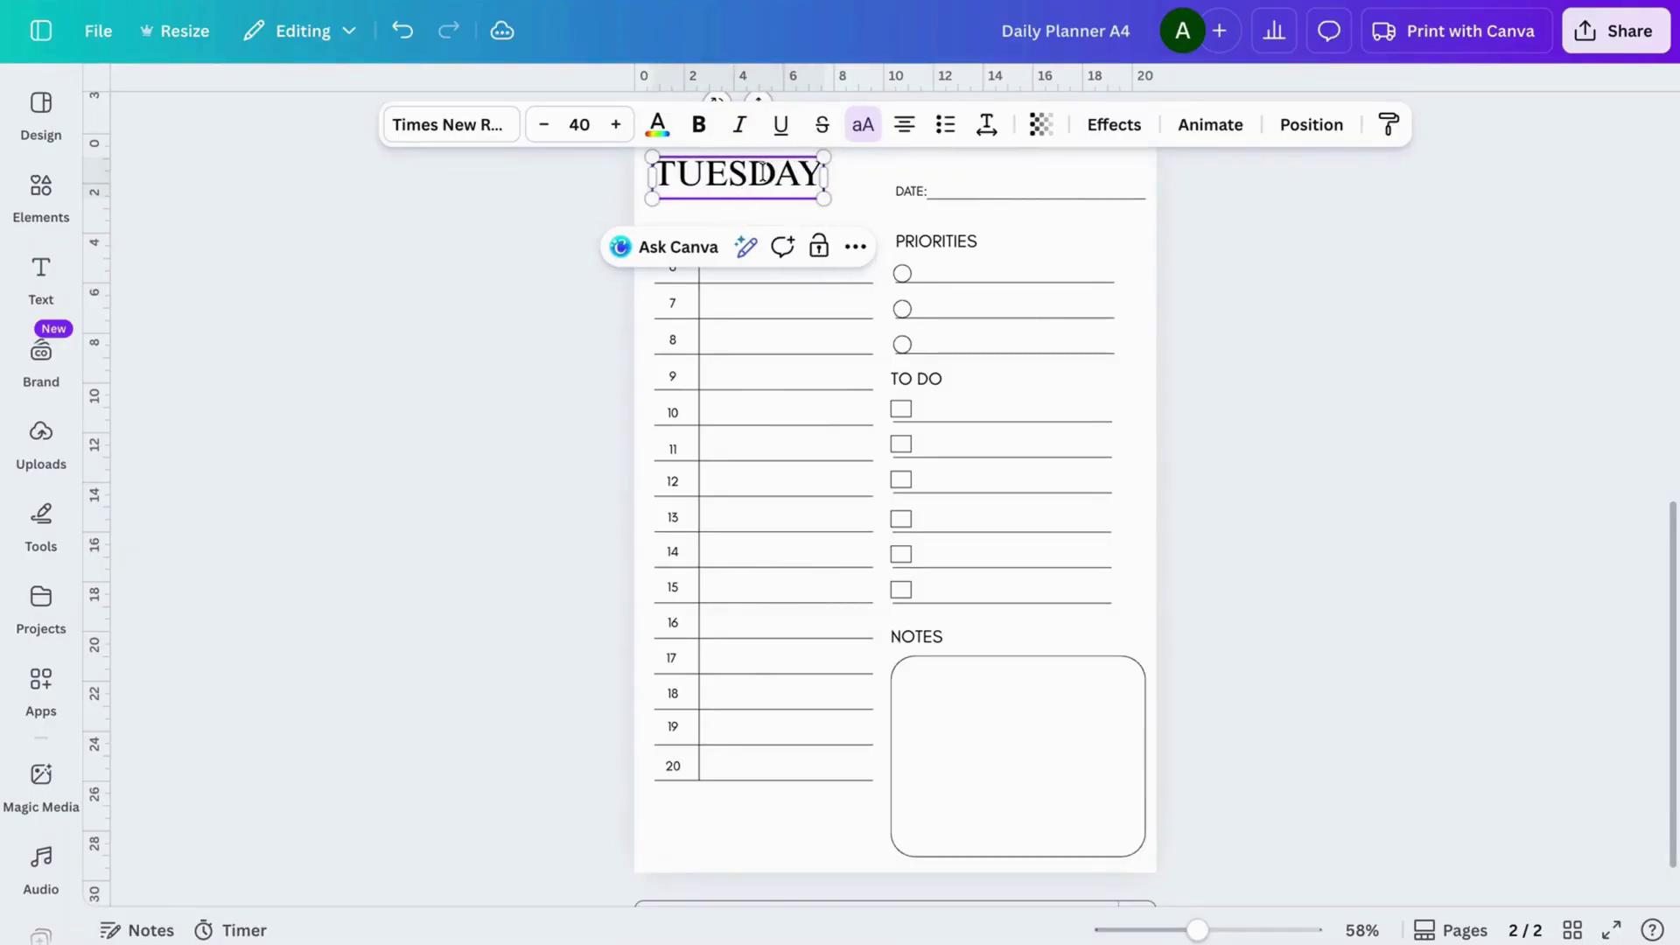
left_click(1391, 305)
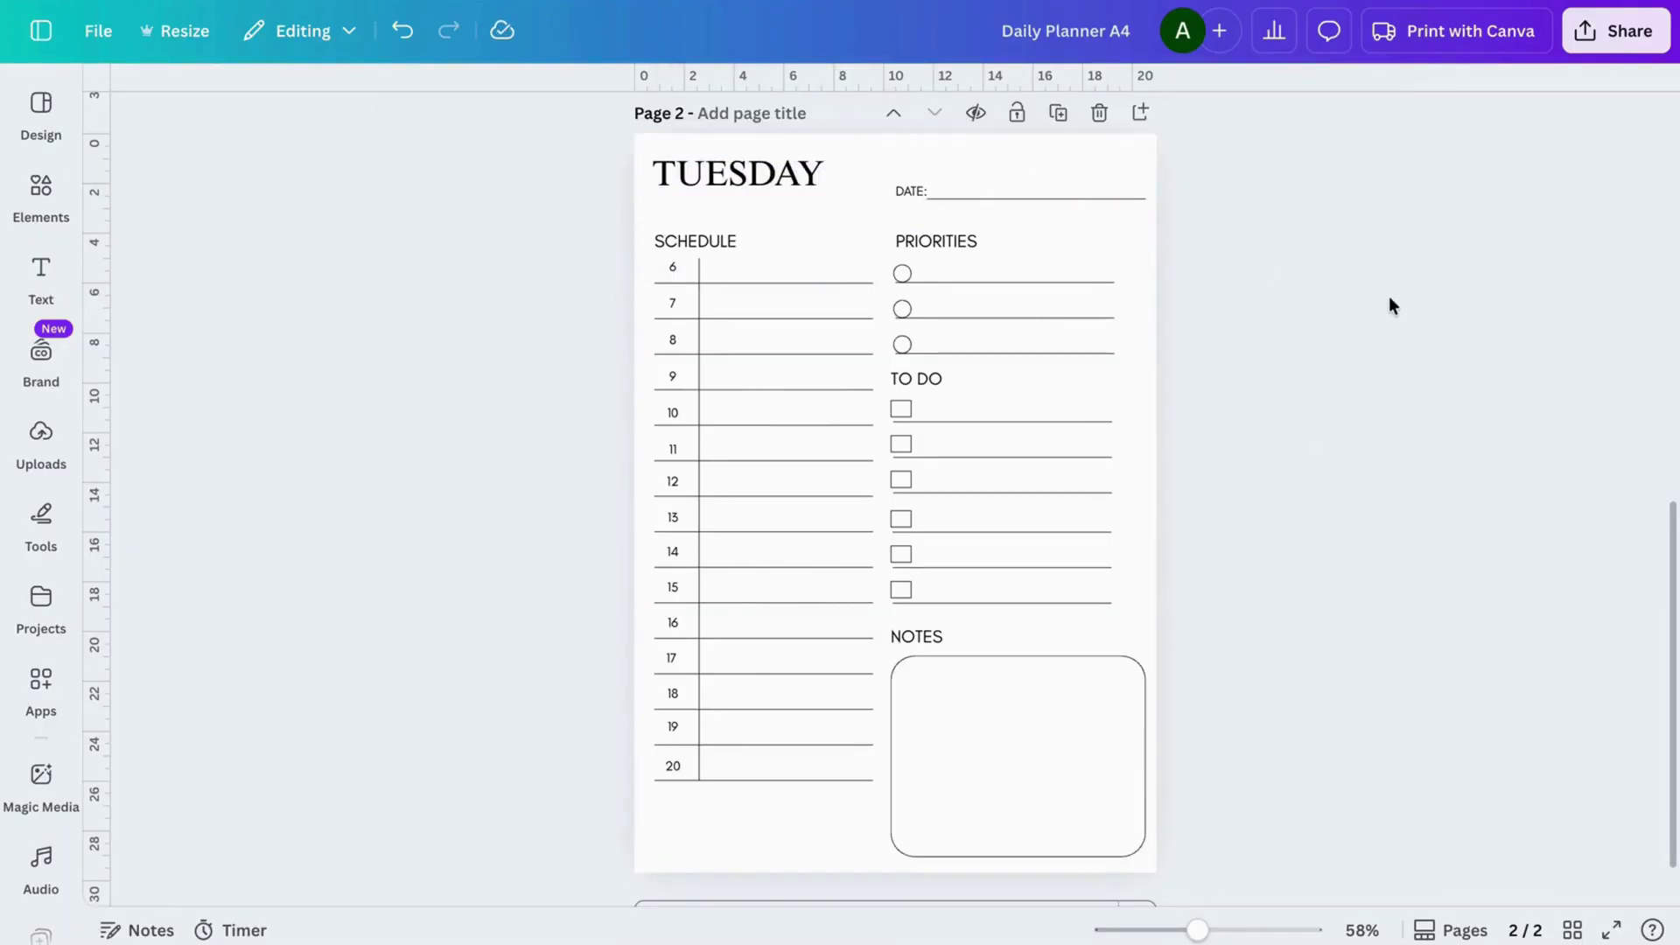
- Duplicate the Tuesday page and change the new page's heading to WEDNESDAY
left_click(1059, 114)
left_click(758, 172)
double_click(755, 168)
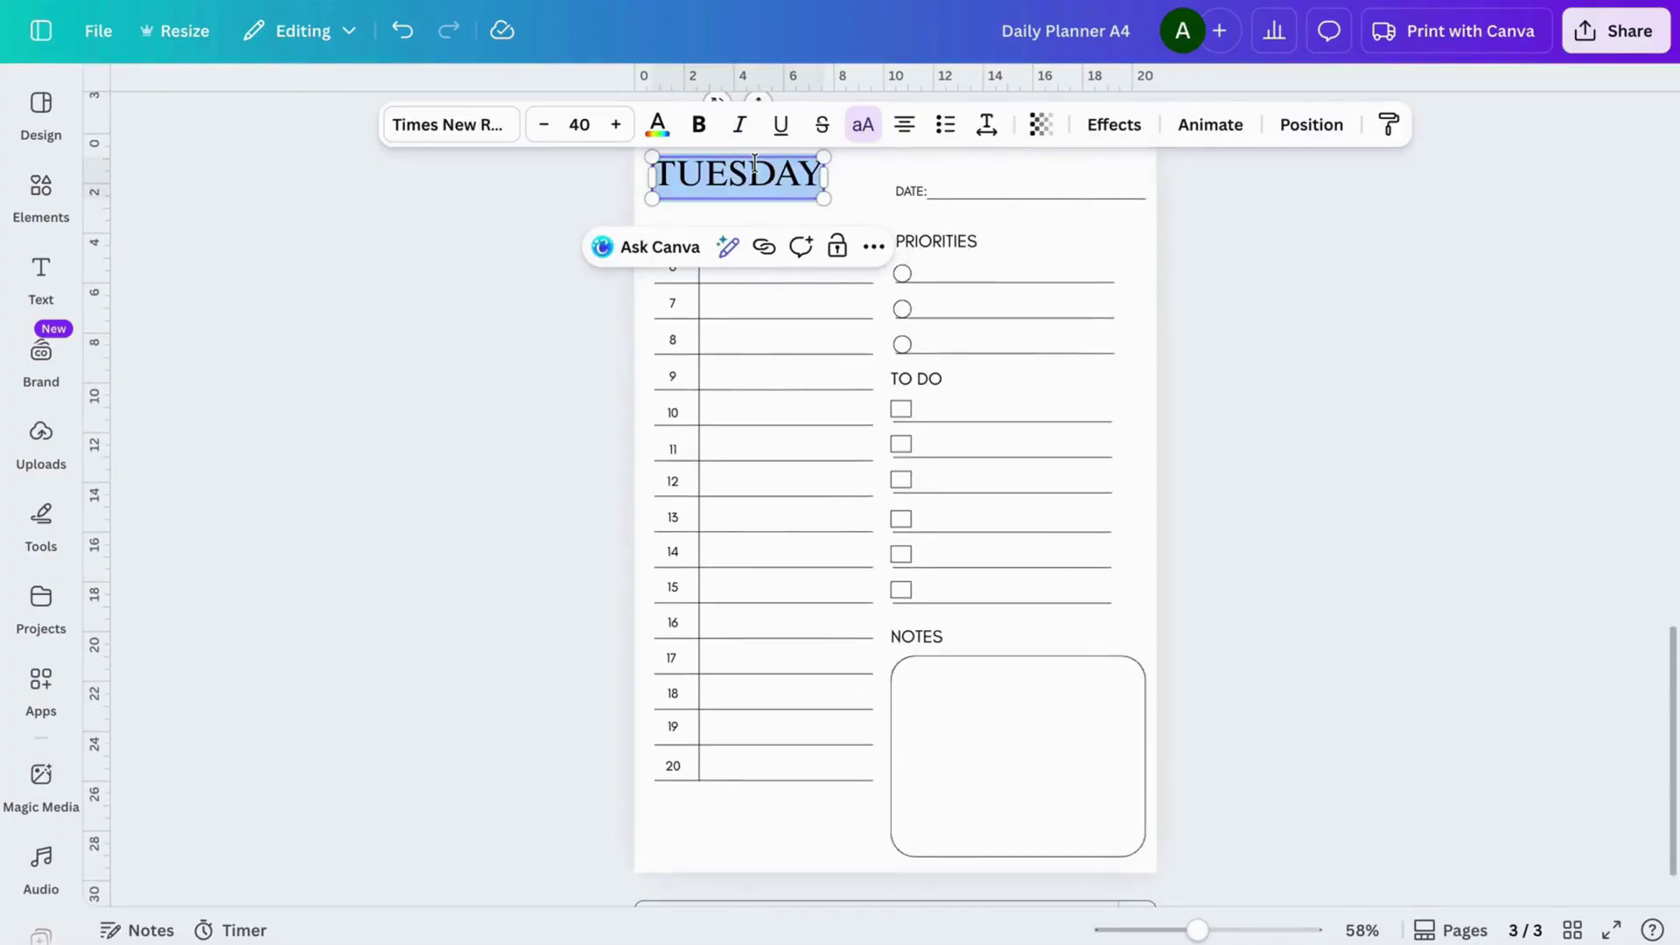
type("WEDNESDA")
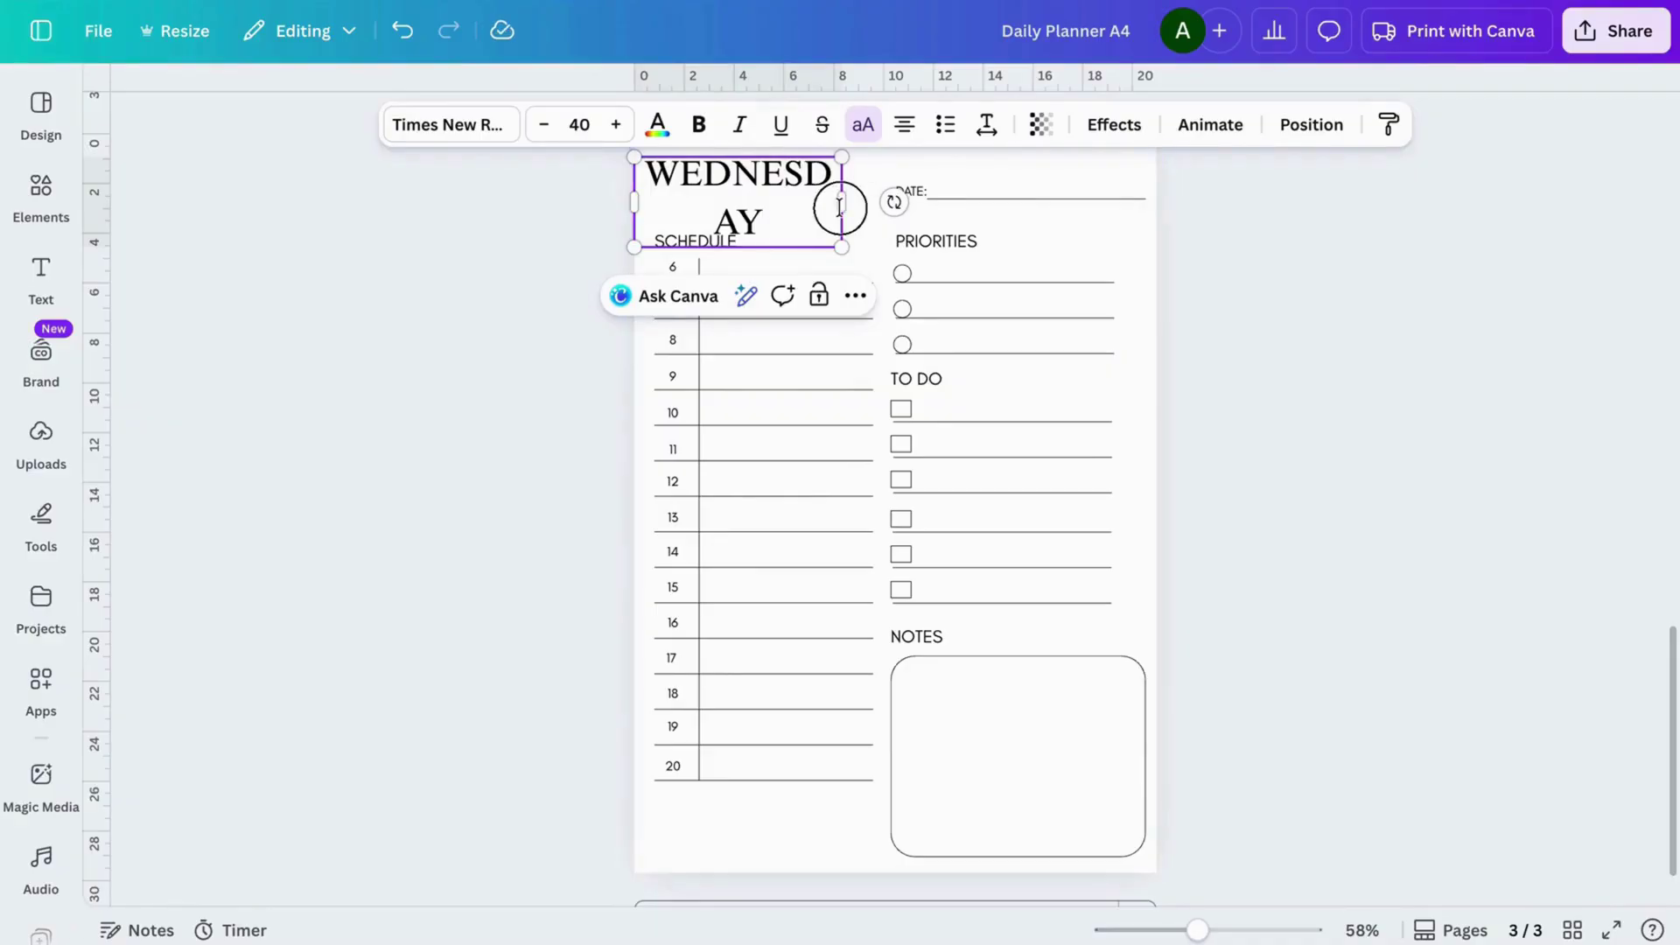
- Widen the WEDNESDAY heading to fit on one line and move it to line up with the SCHEDULE column's left edge
left_click_drag(843, 203, 880, 196)
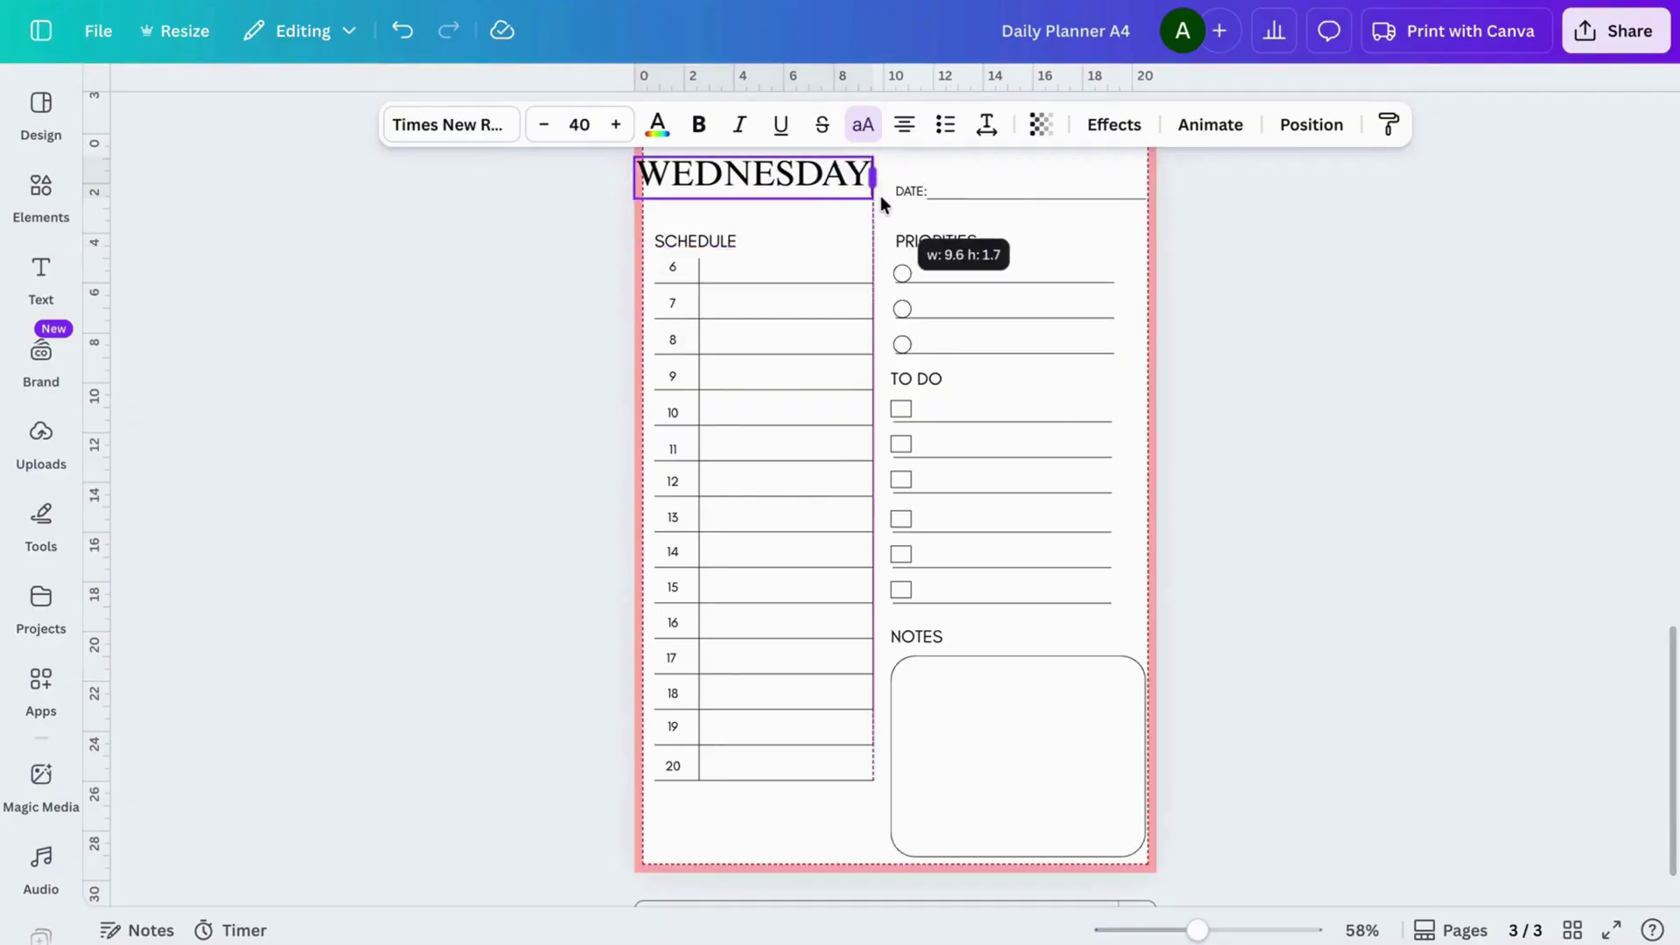
left_click(1021, 196)
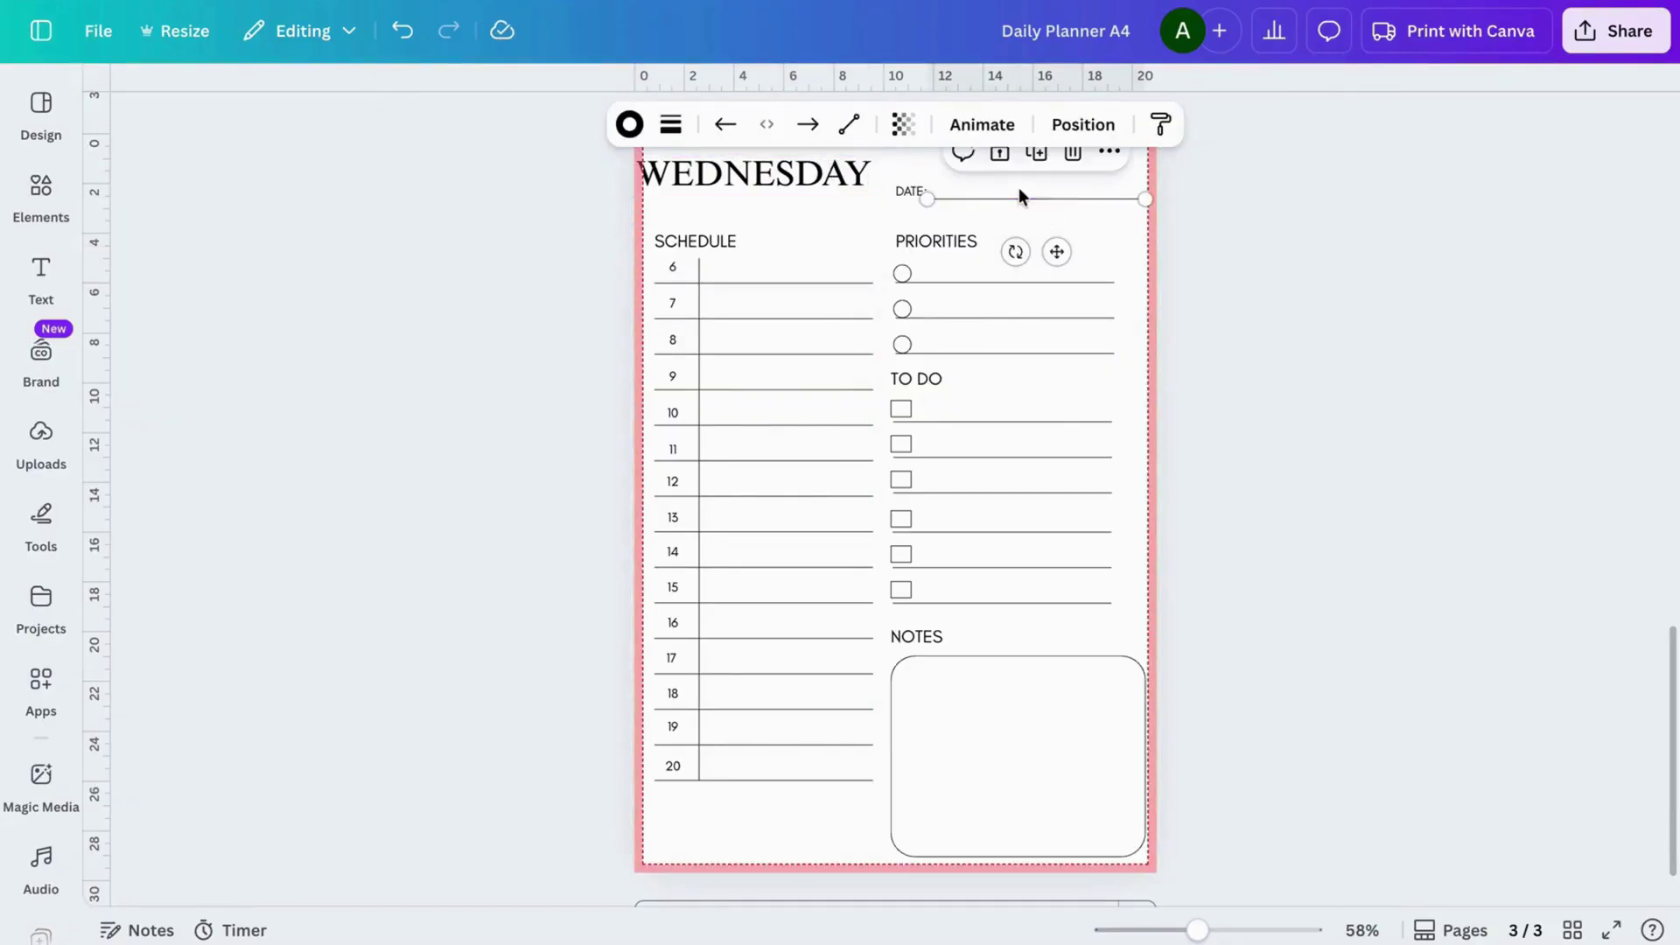
left_click(832, 172)
left_click_drag(832, 173, 833, 173)
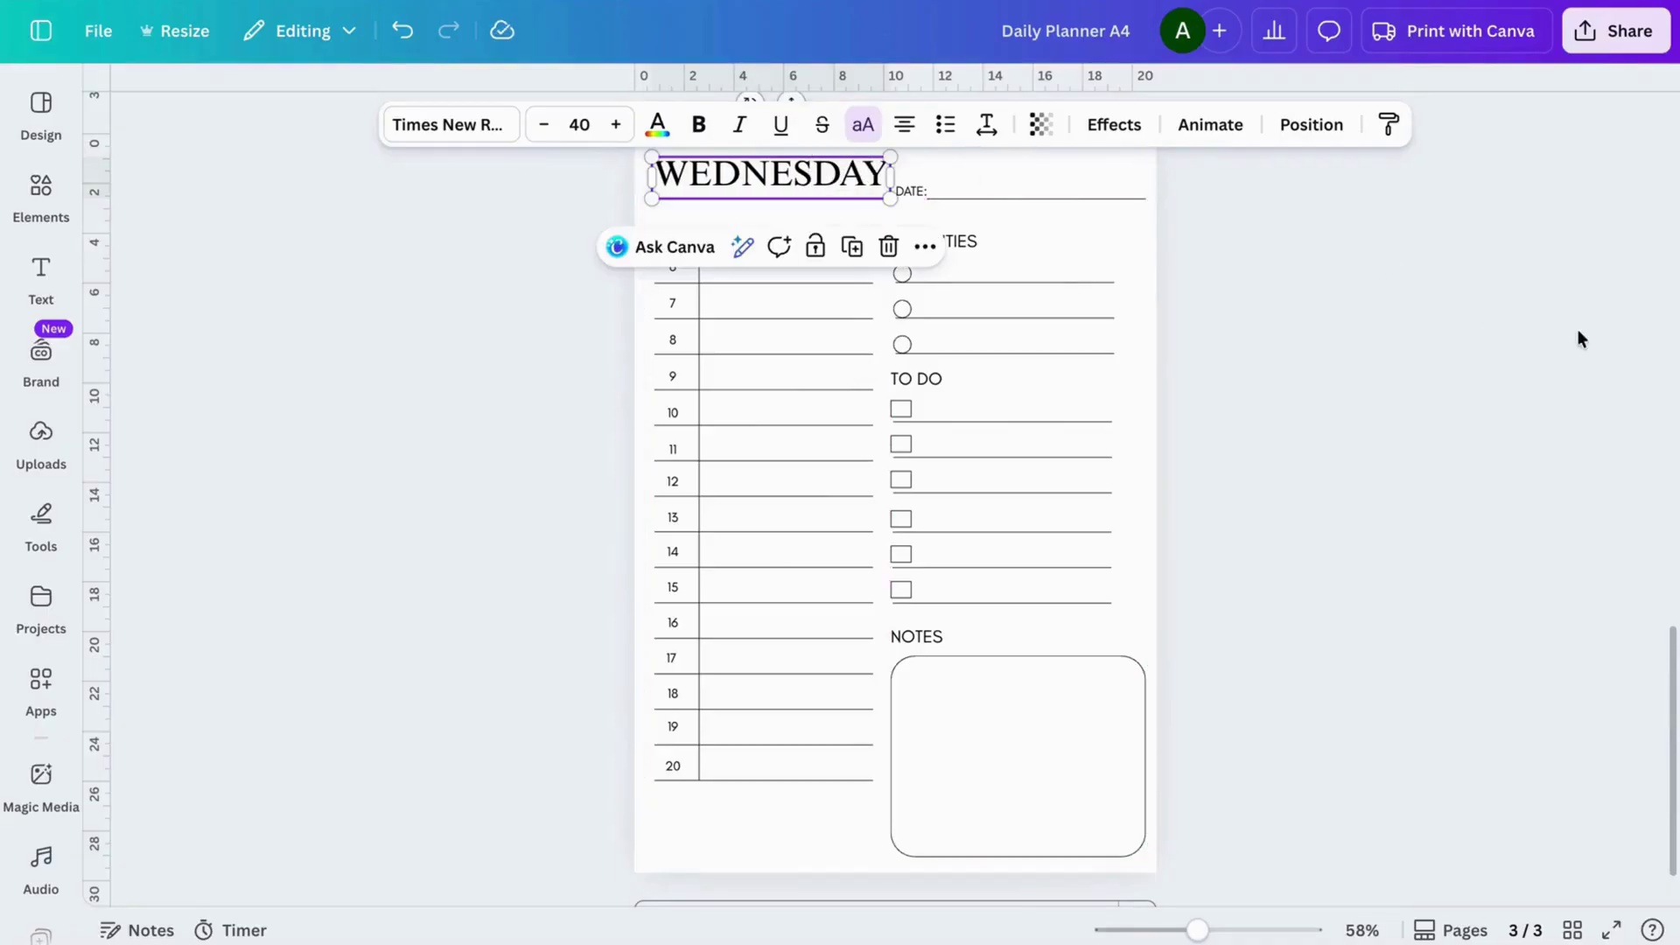
- Title the three pages Monday, Tuesday and Wednesday to match their headings
scroll(727, 218, "up", 15)
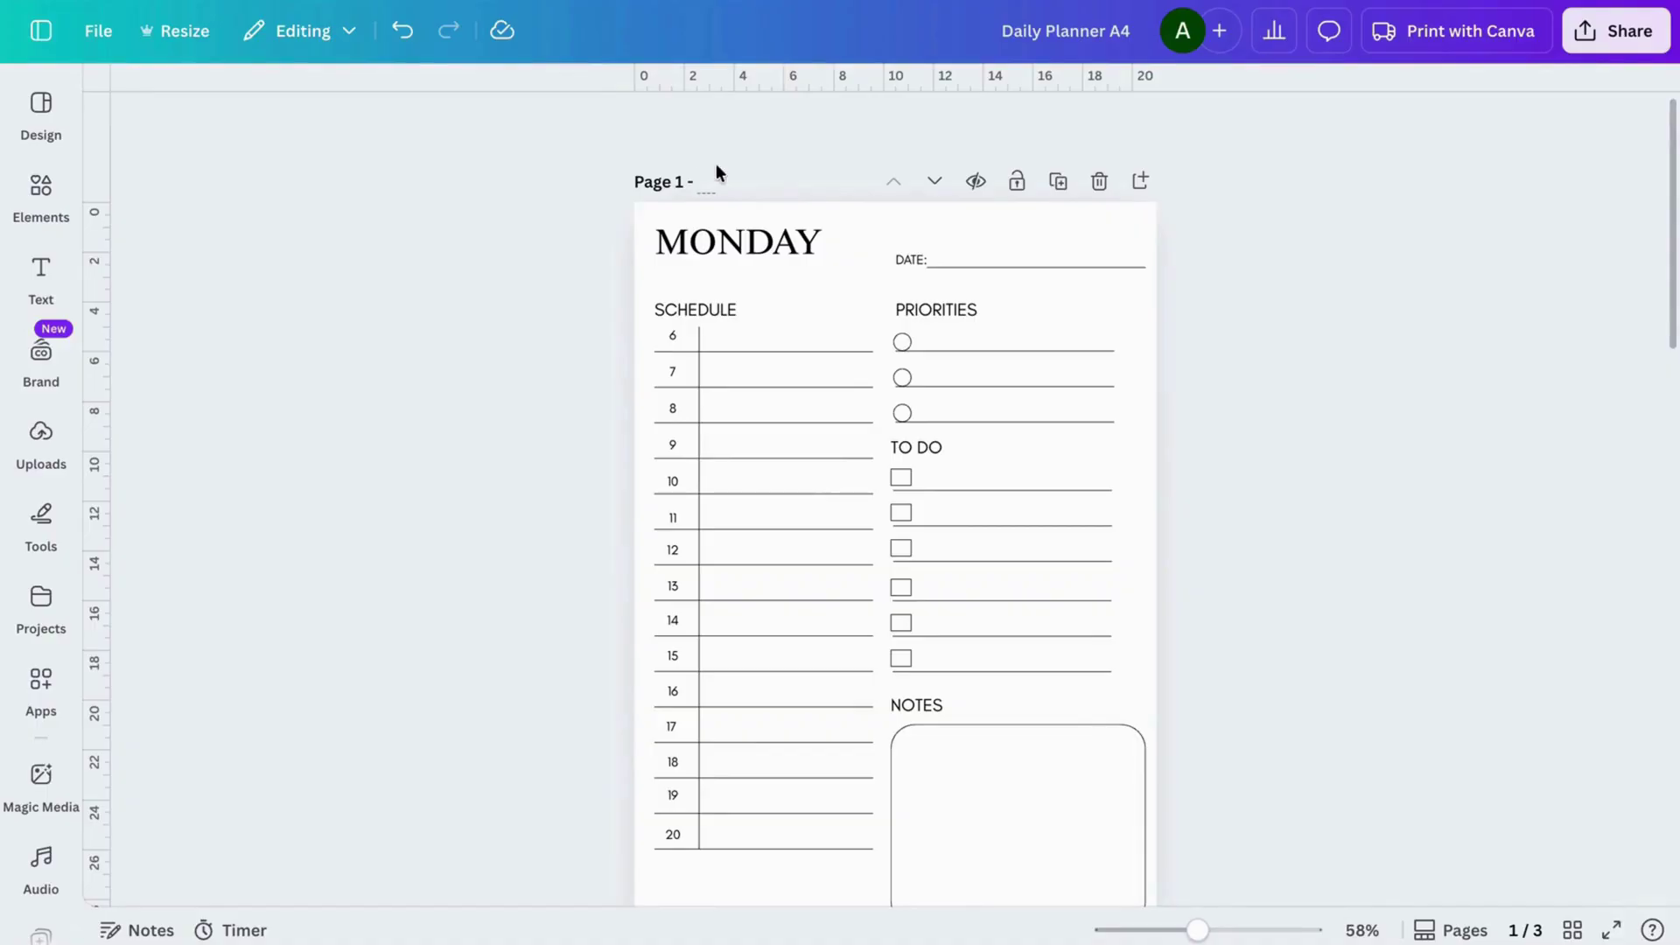
type("Monday")
scroll(717, 175, "down", 5)
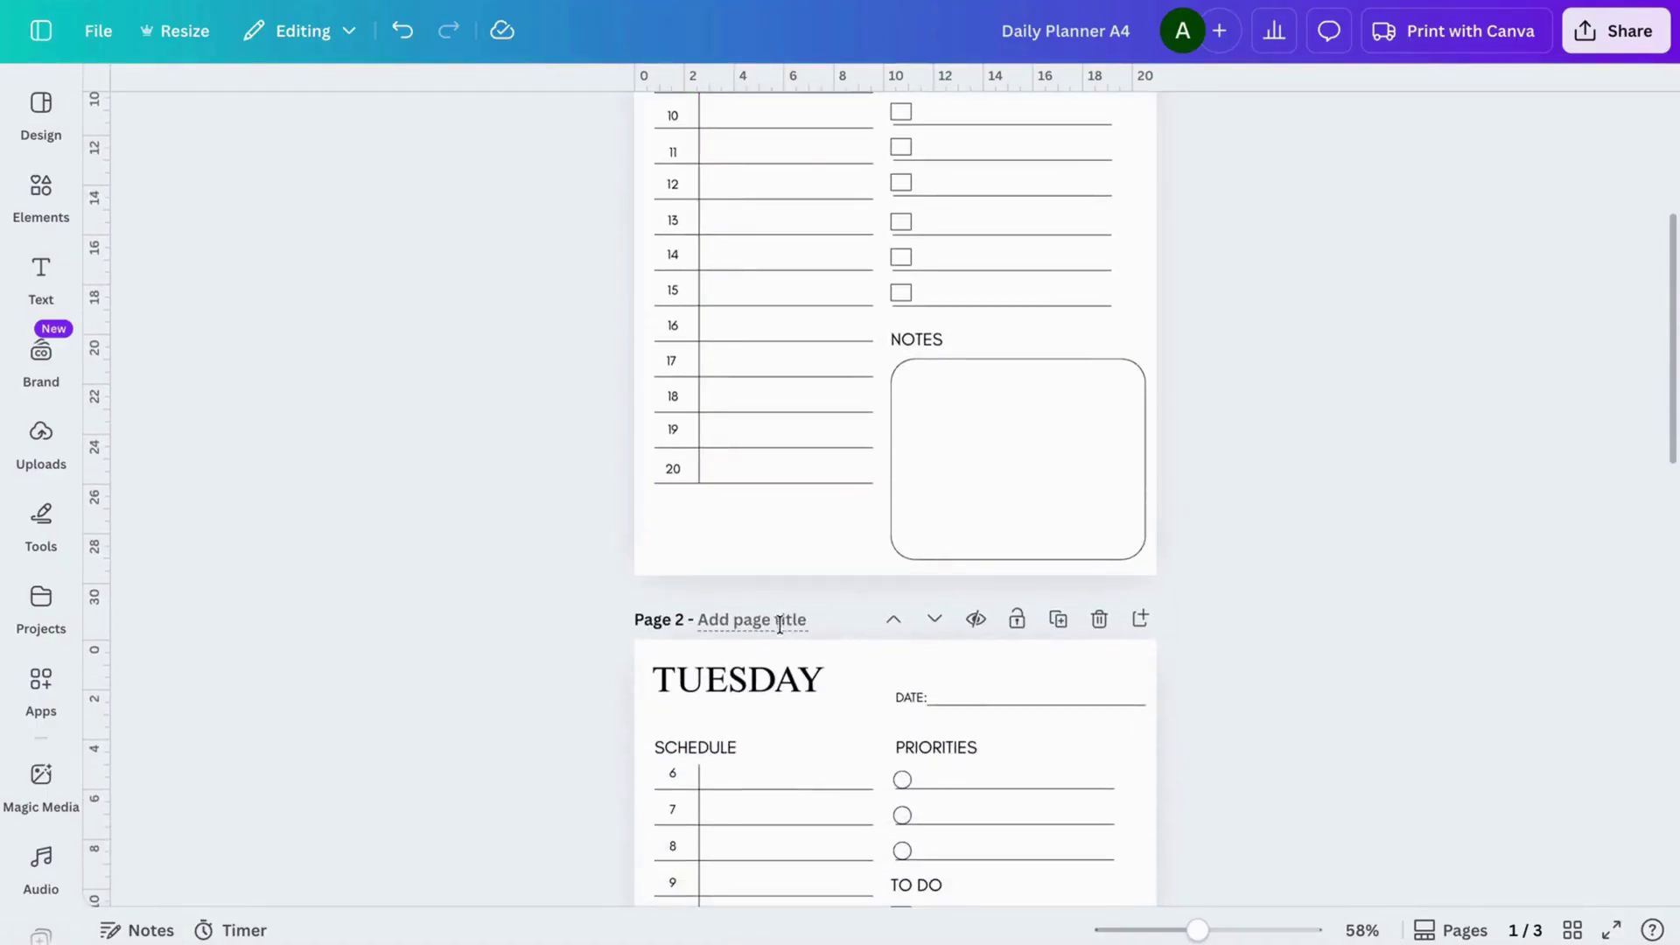
left_click(771, 619)
scroll(896, 499, "down", 9)
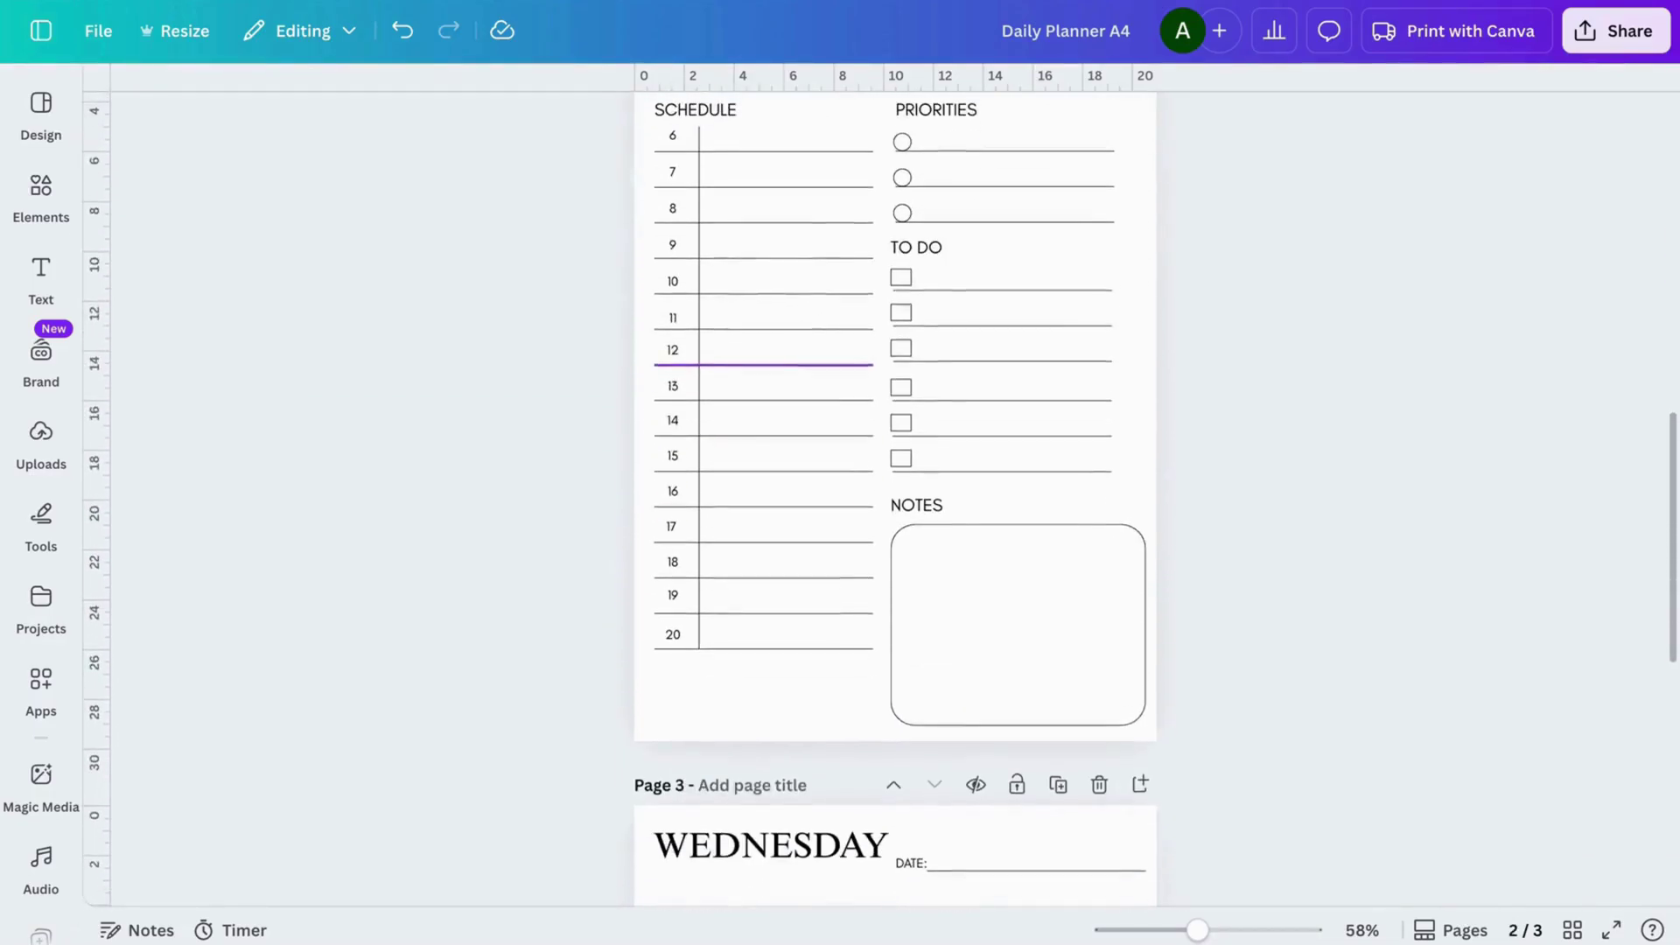
left_click(751, 770)
type("Wednesday")
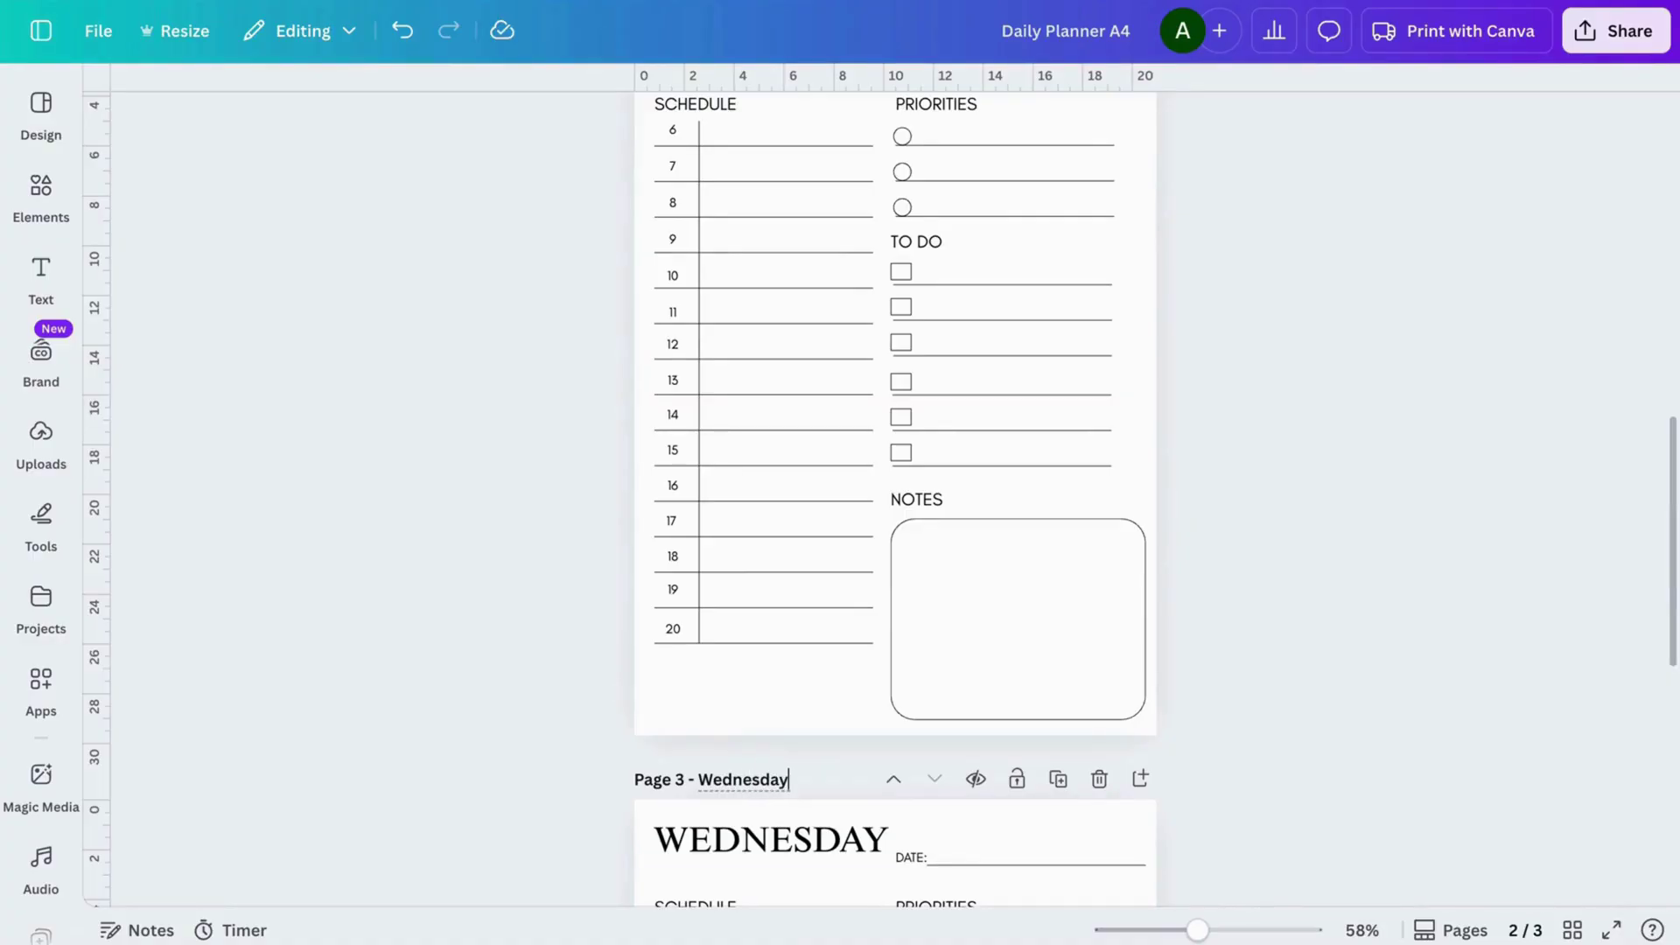
left_click(1316, 761)
- Show all pages as a grid and move the Thursday page between Wednesday and Friday
scroll(1316, 769, "down", 2)
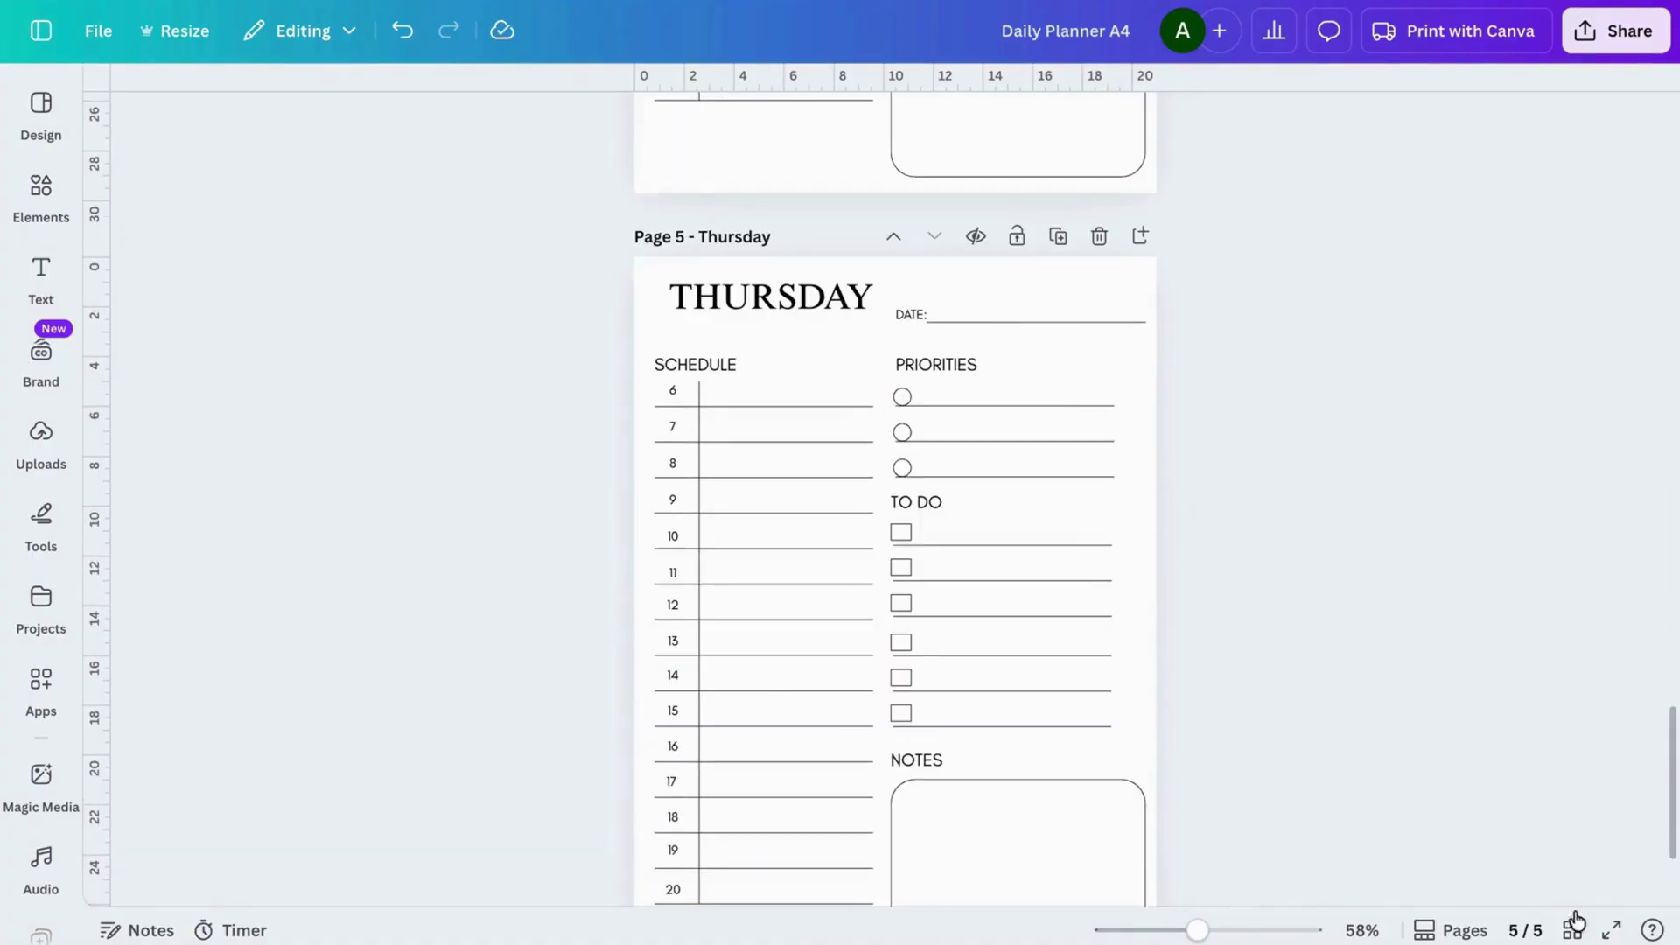
left_click(1573, 930)
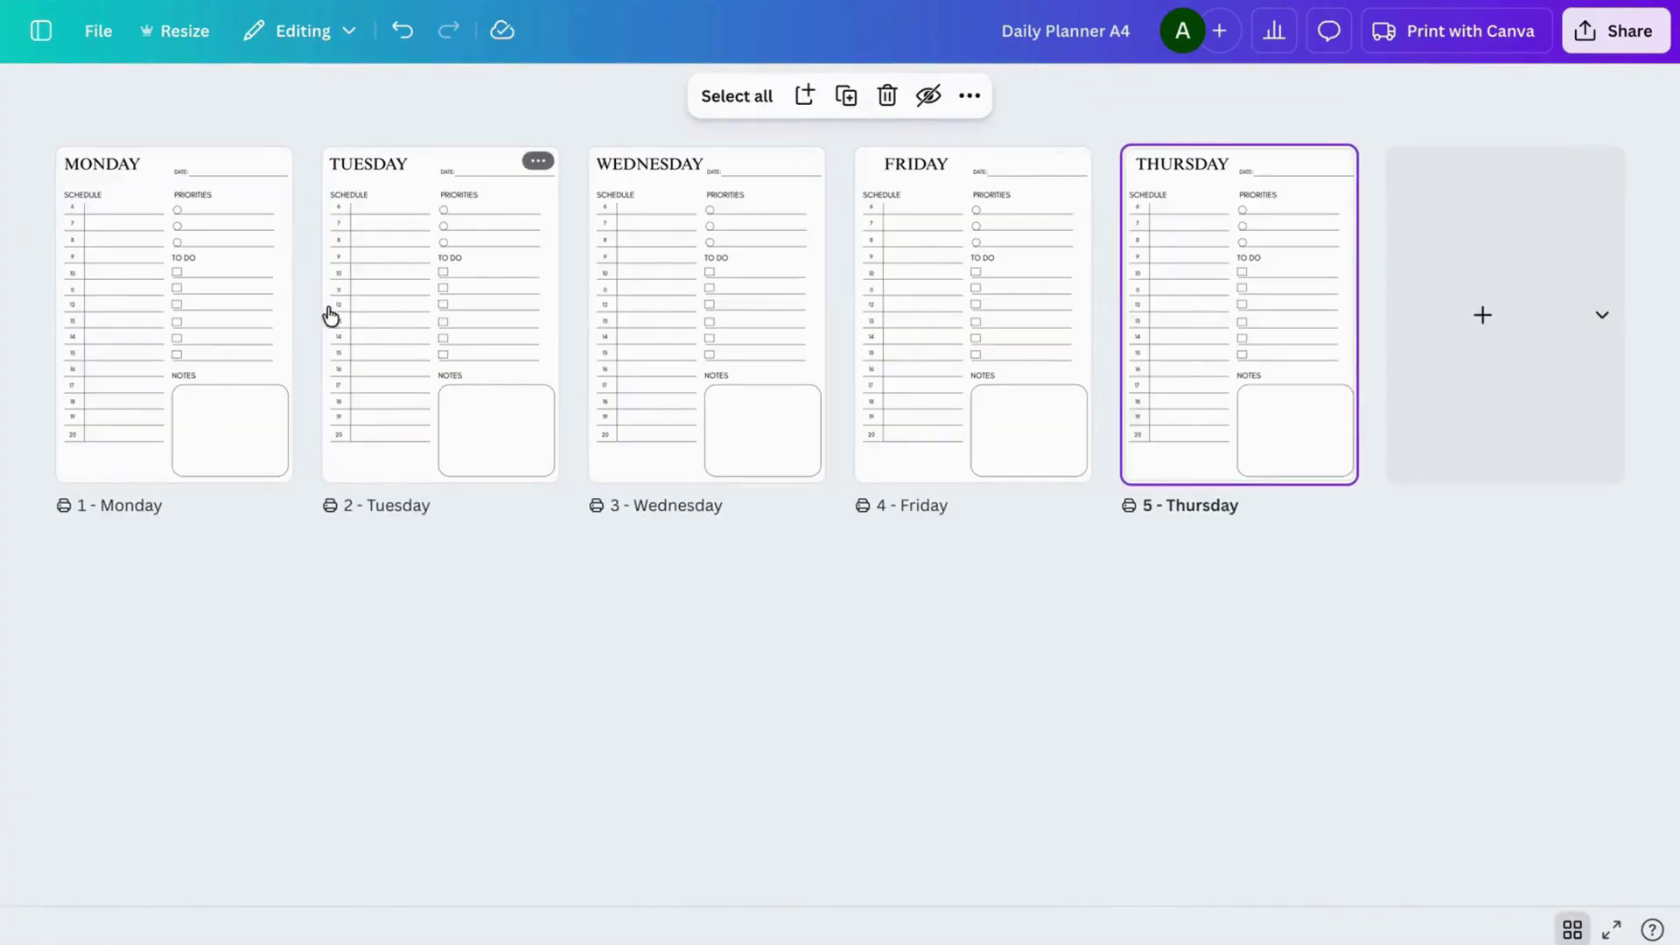
left_click(1204, 286)
left_click_drag(1205, 286, 842, 291)
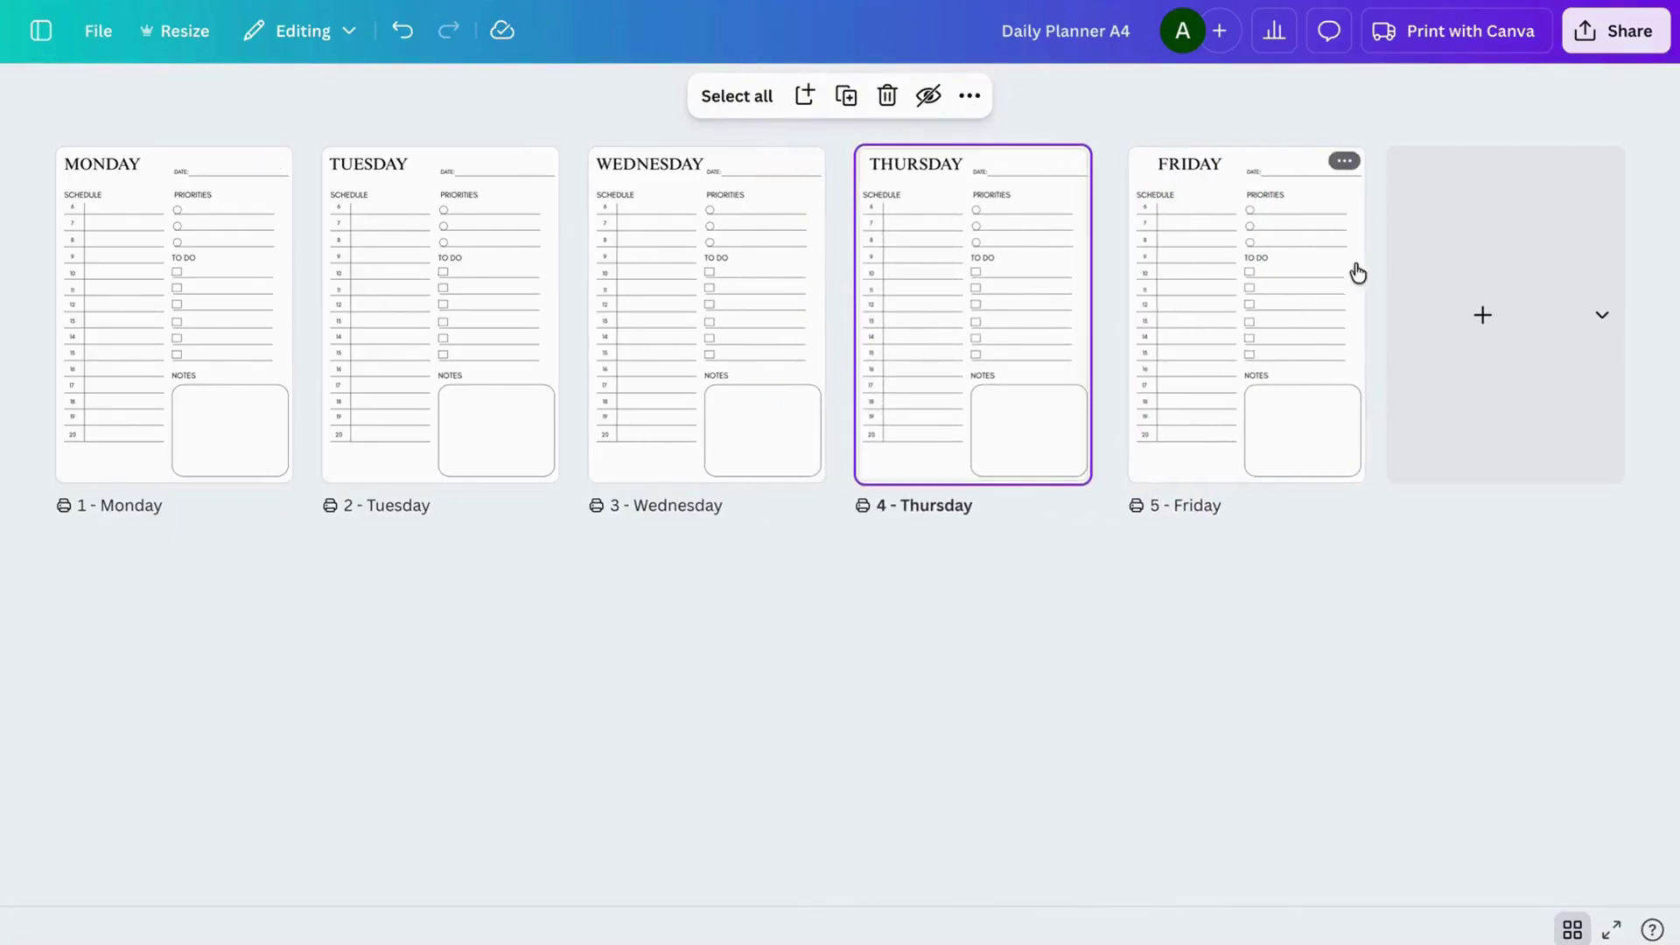
left_click_drag(974, 306, 1072, 259)
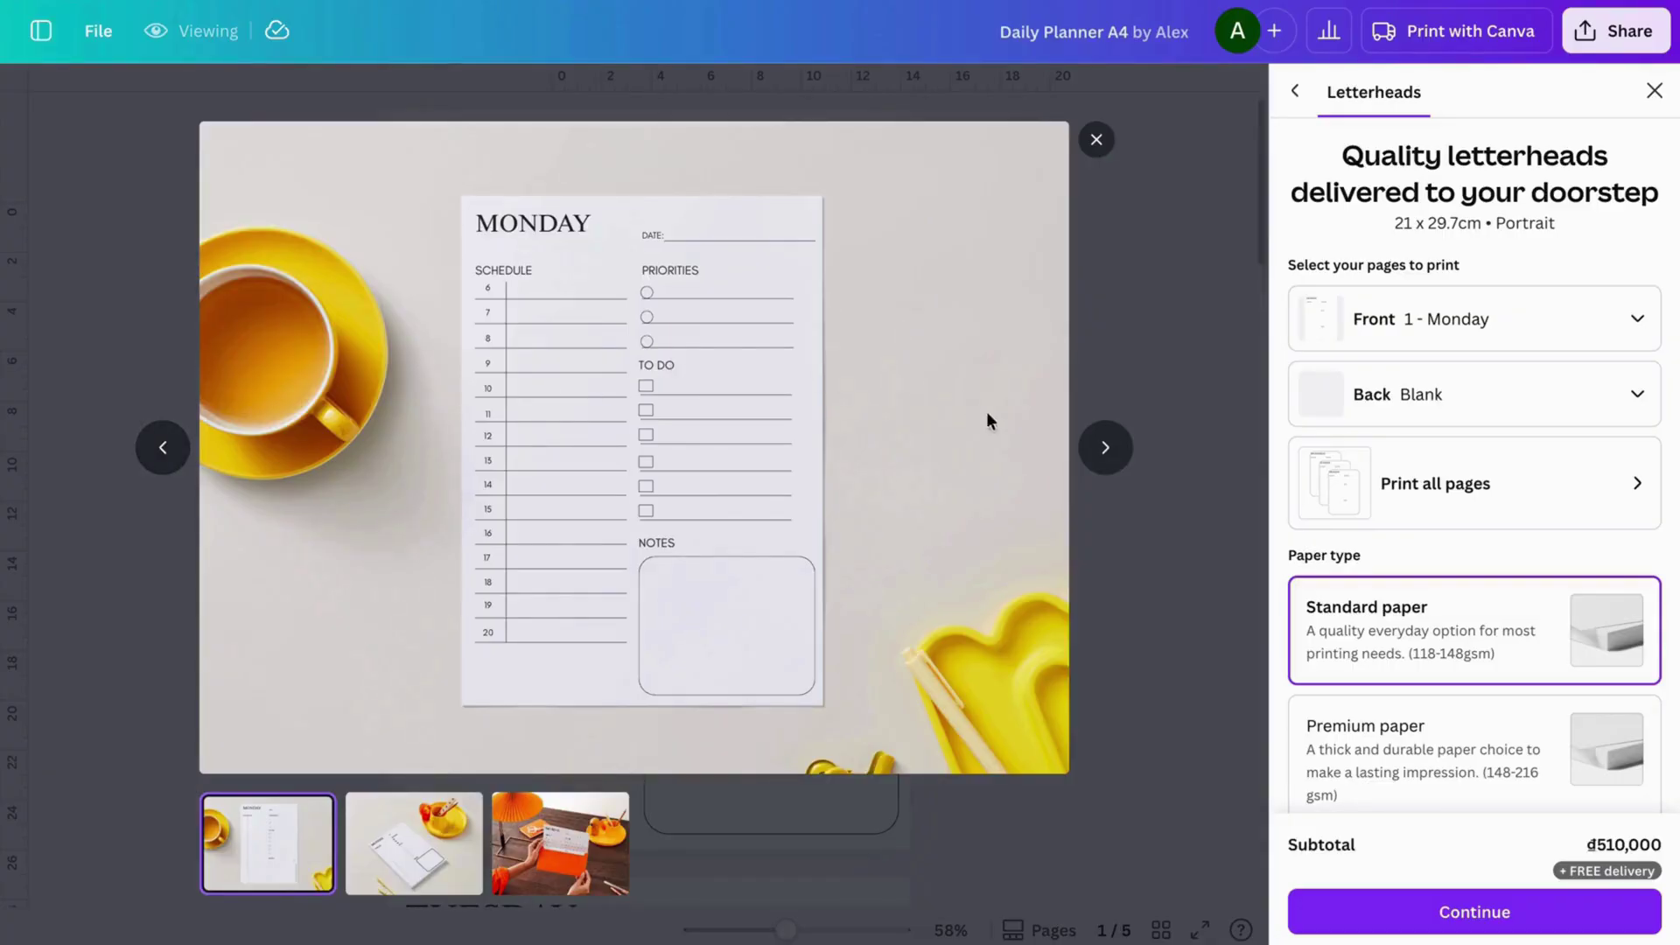
- View the next letterhead mockup of the Monday page, and close the print preview
left_click(1103, 450)
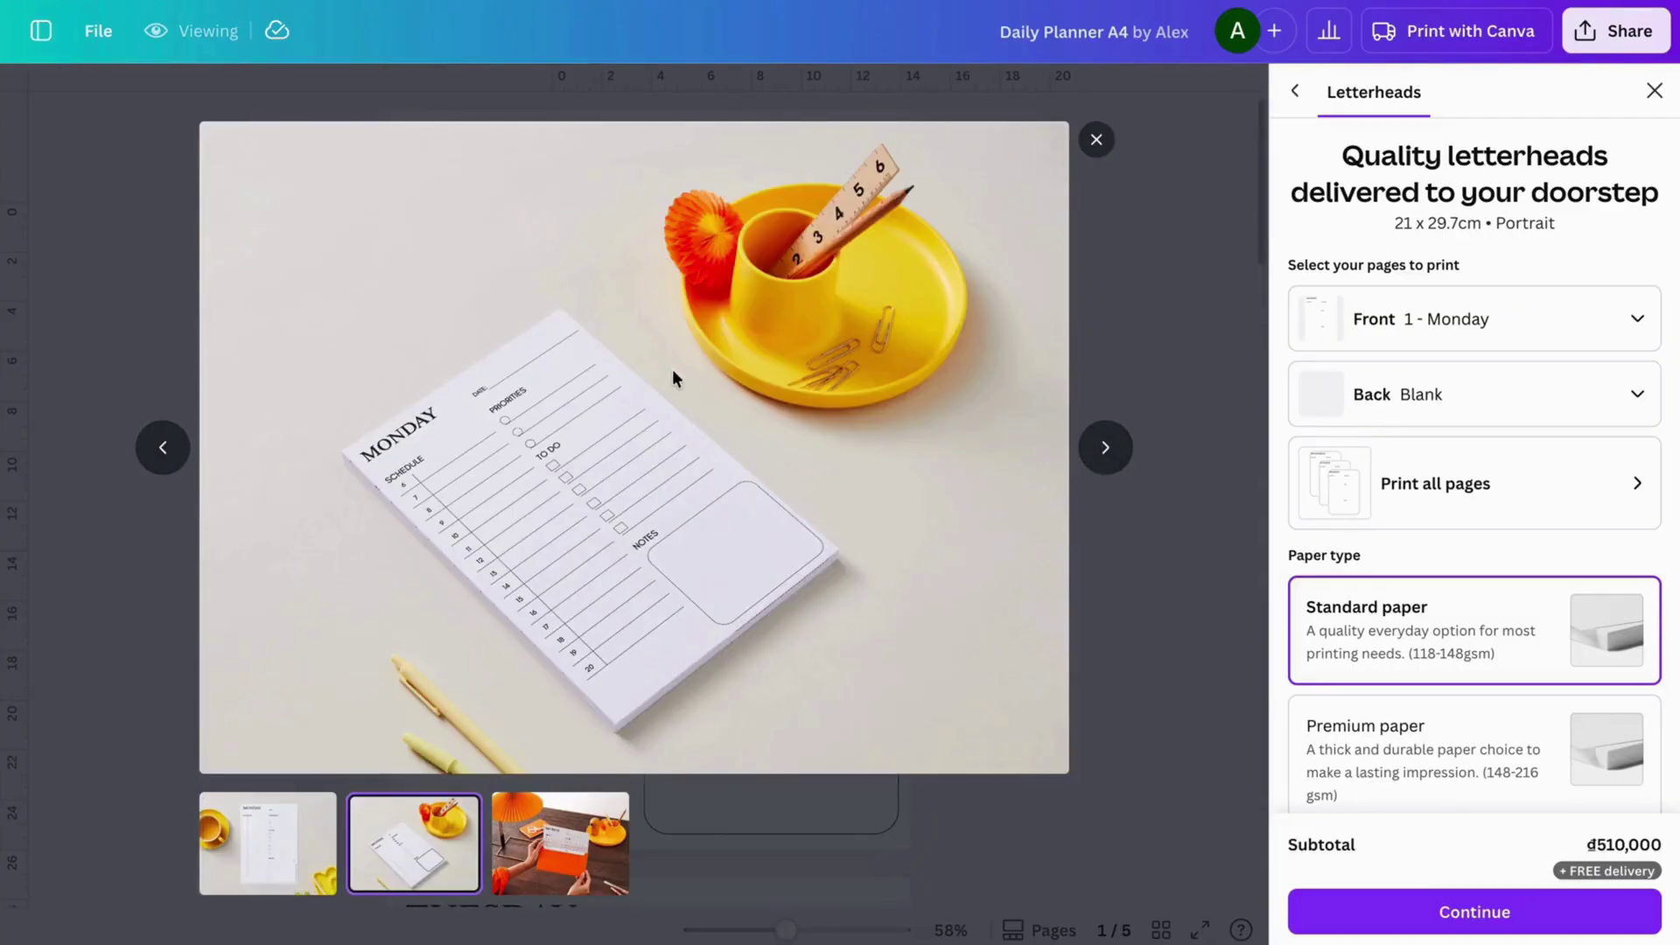
left_click(1656, 93)
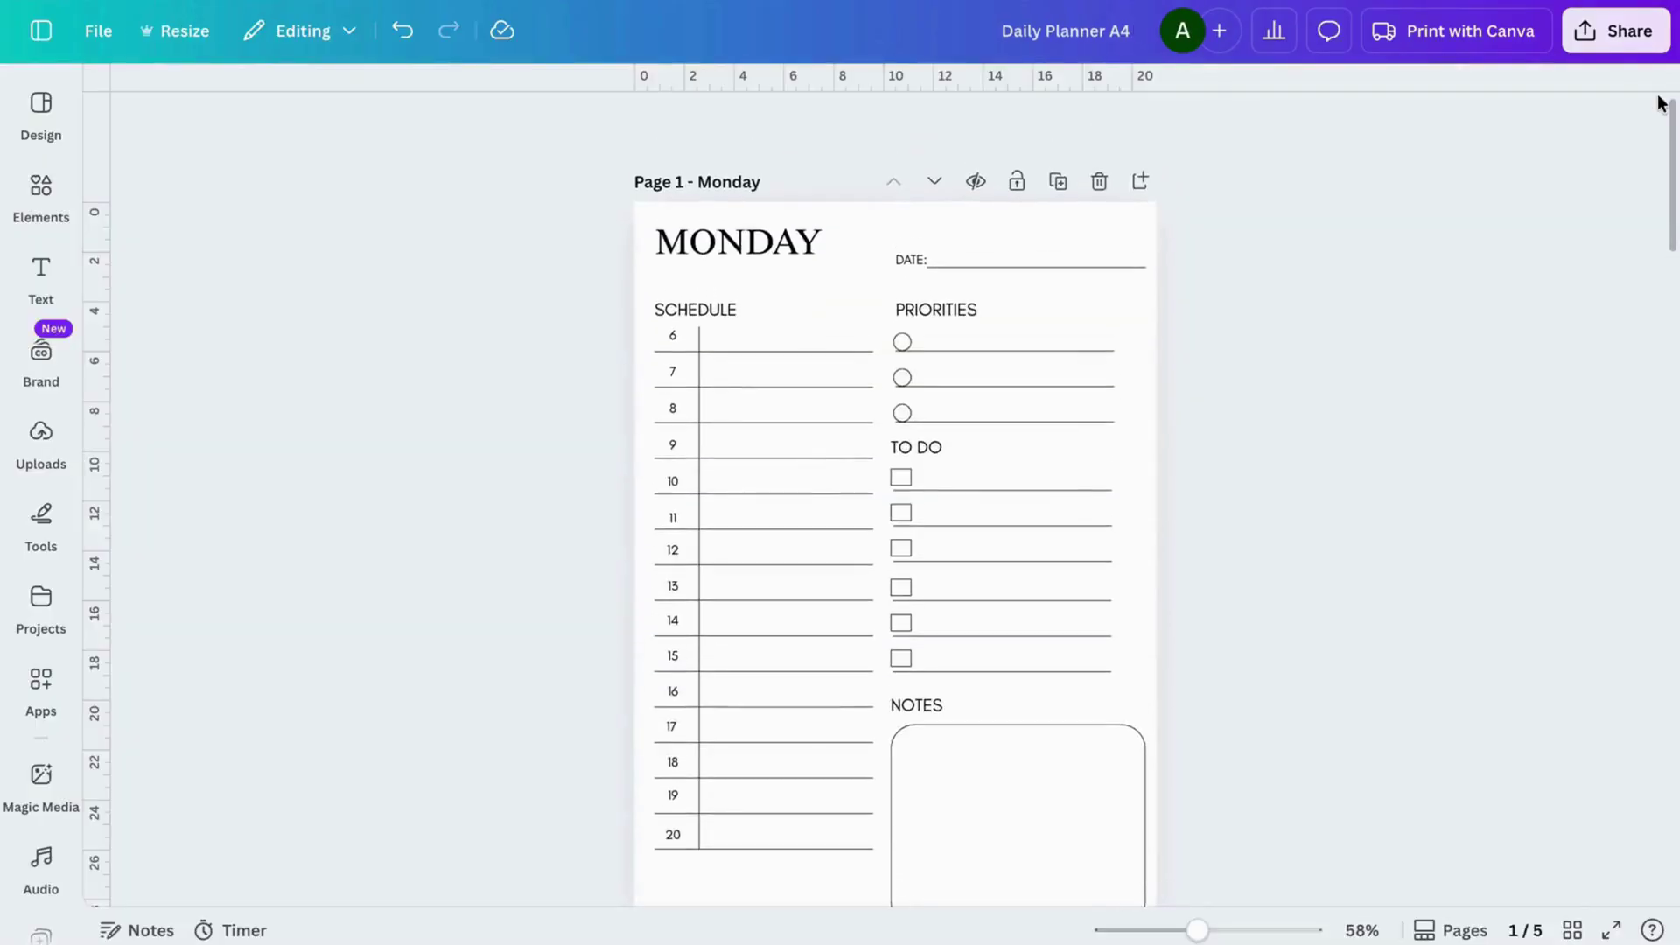
- Download pages 1–5 as PDF Print with the CMYK (best for professional printing) colour profile
left_click(1613, 33)
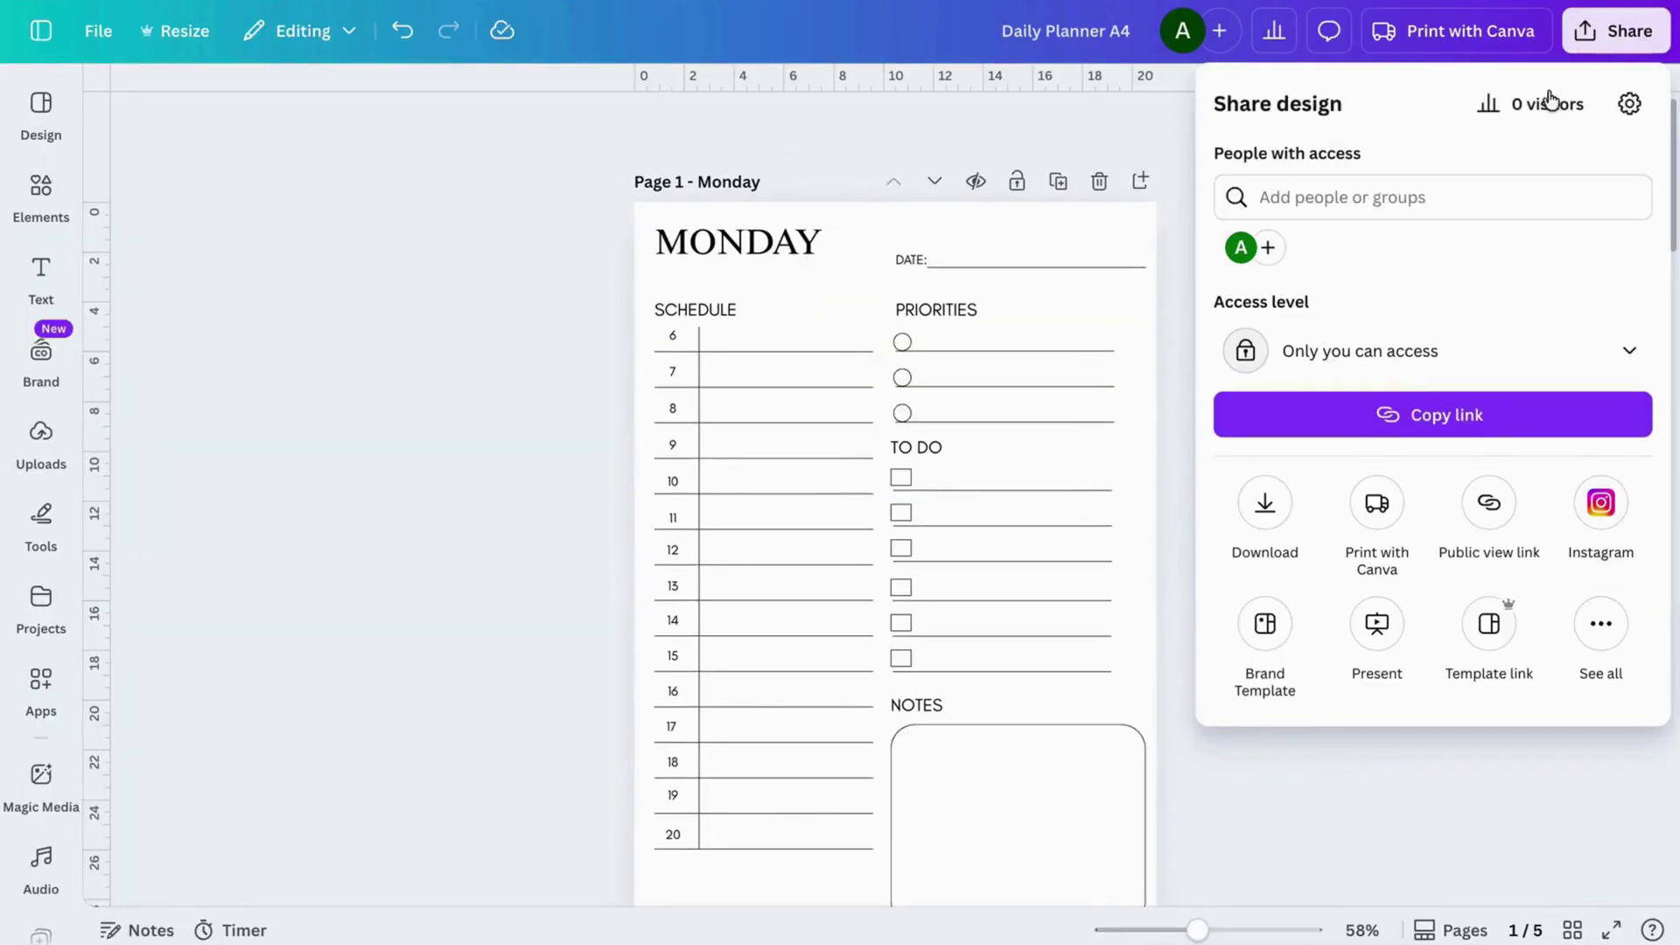
left_click(1265, 508)
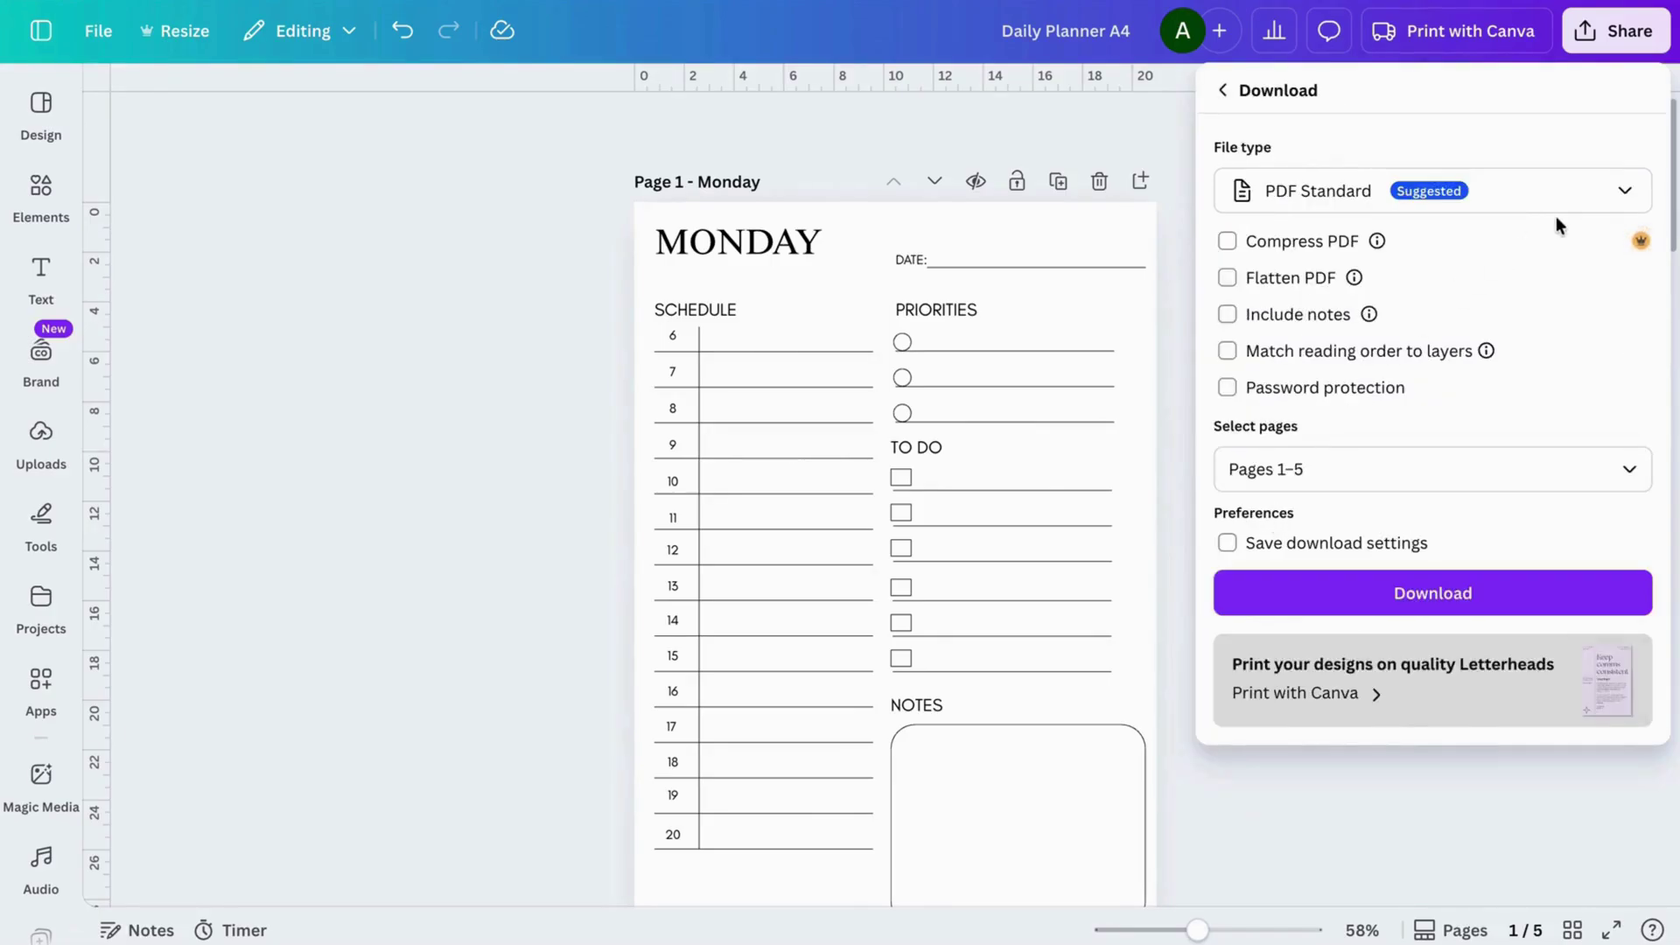
left_click(1615, 204)
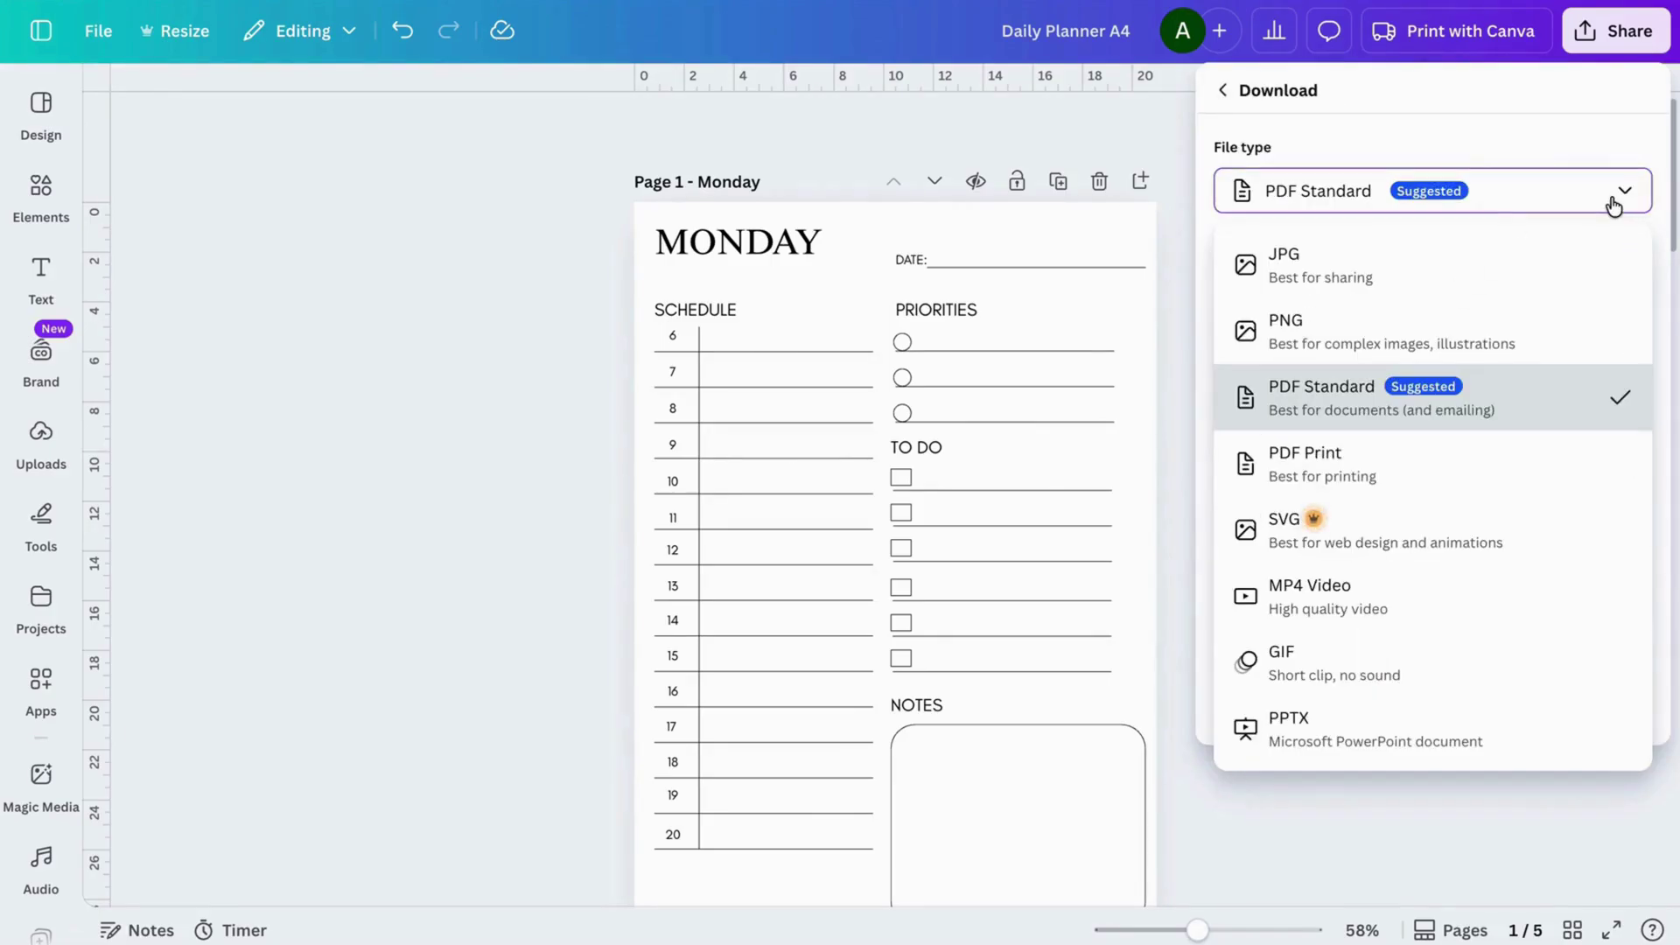
left_click(1335, 463)
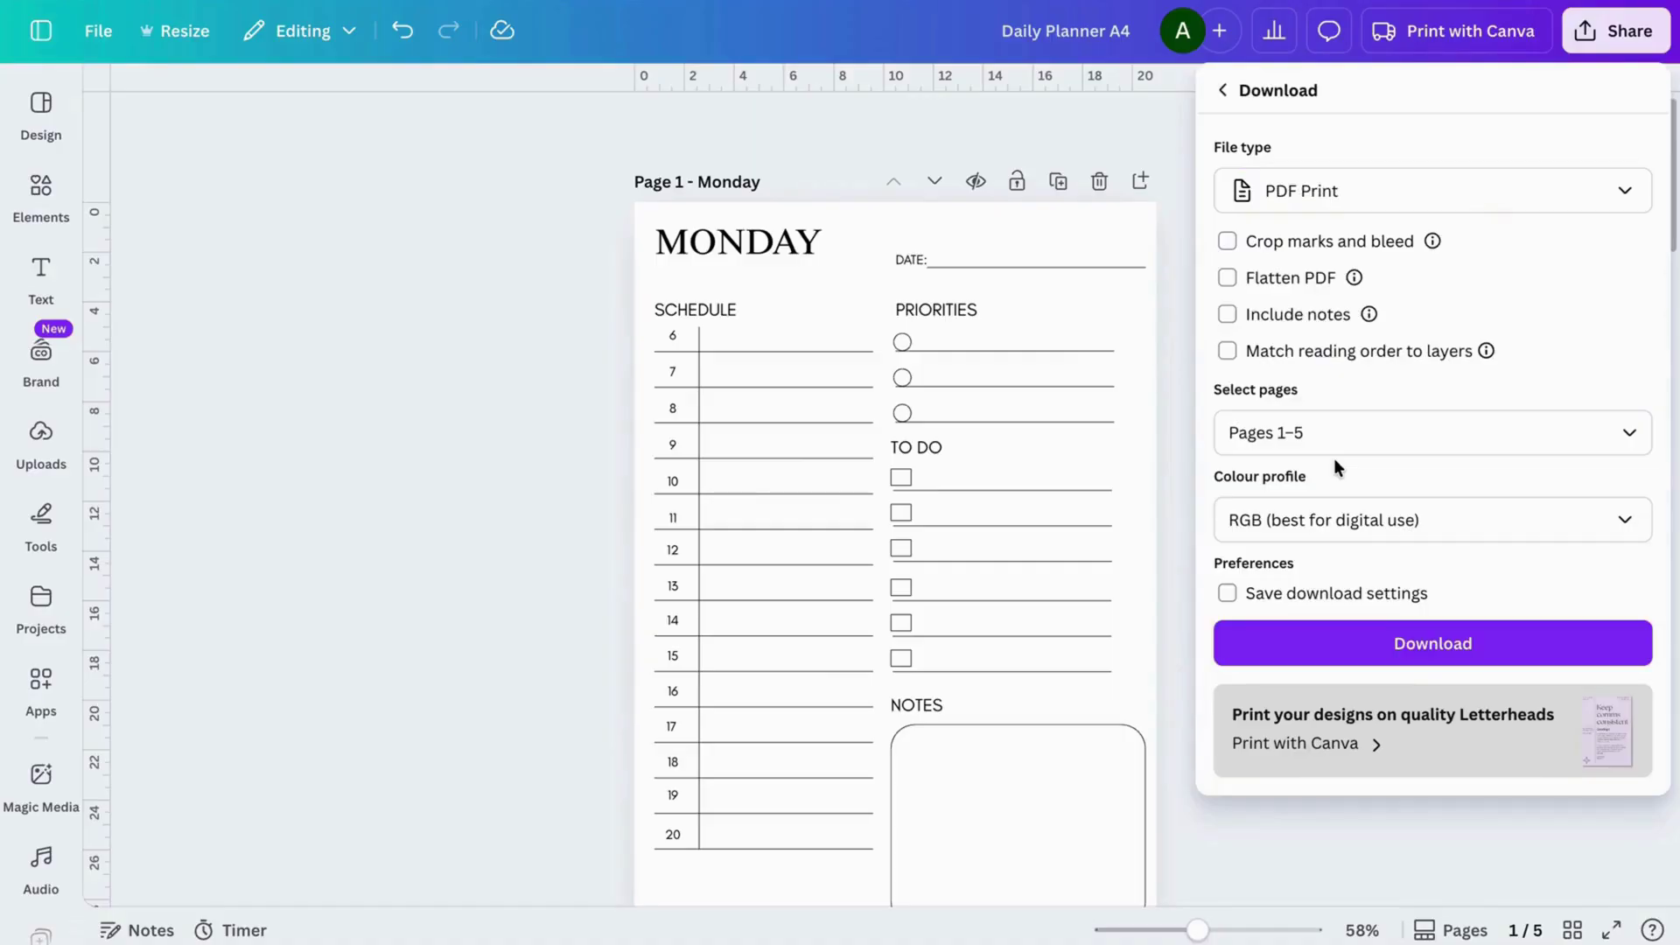
left_click(1576, 526)
left_click(1385, 648)
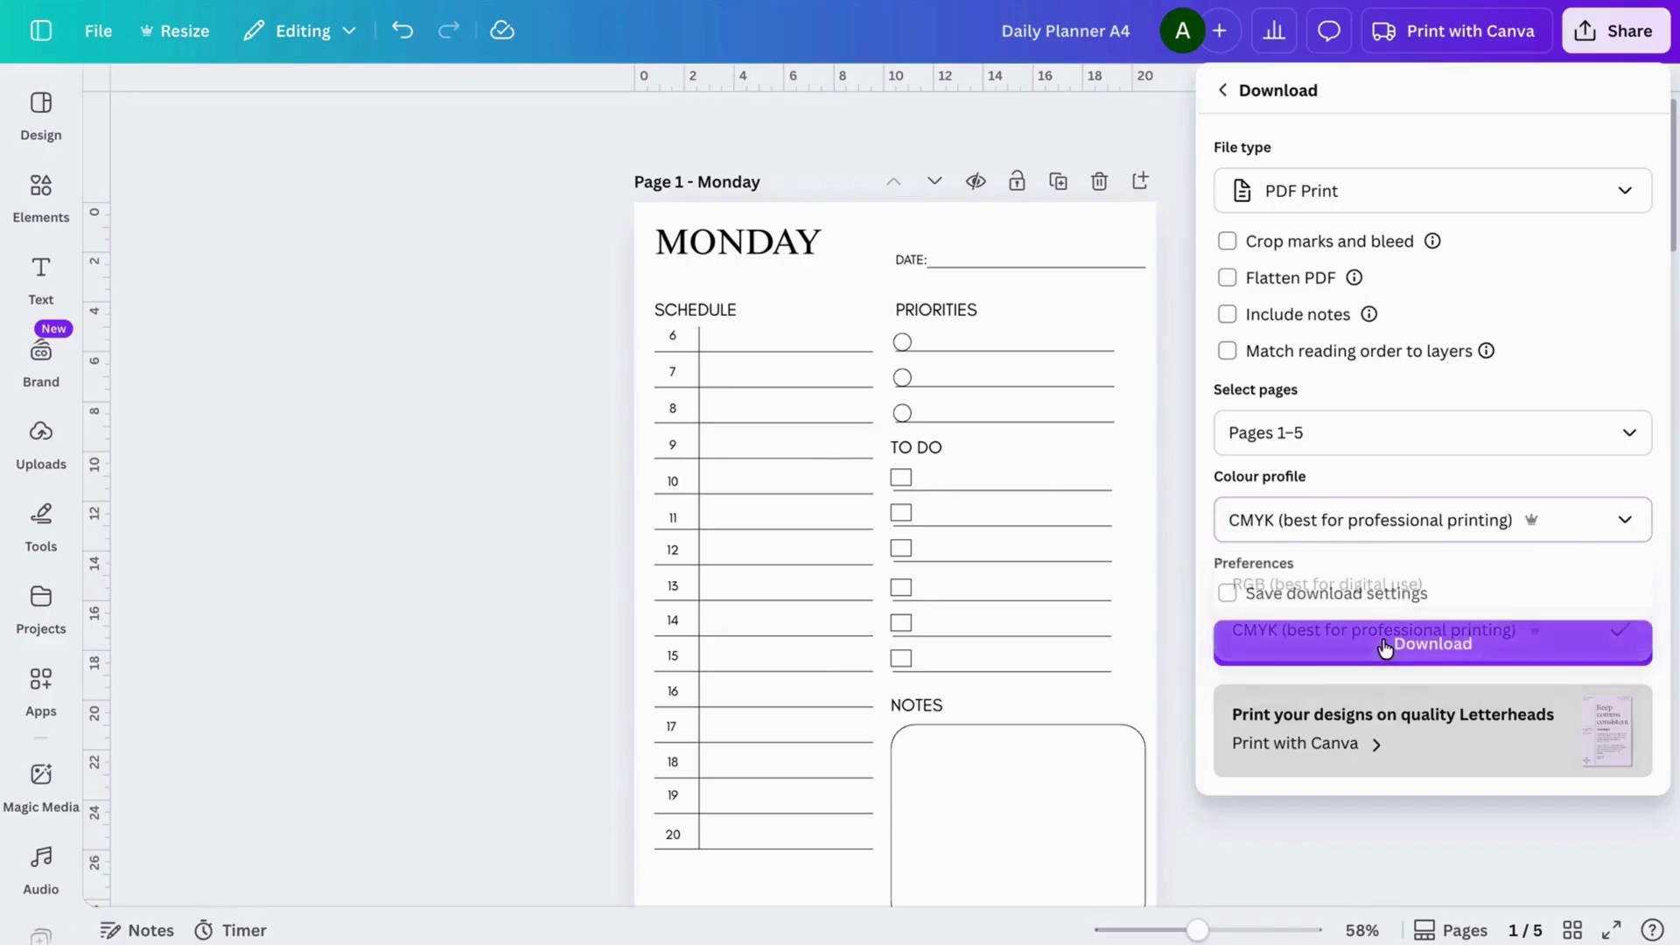
left_click(1455, 648)
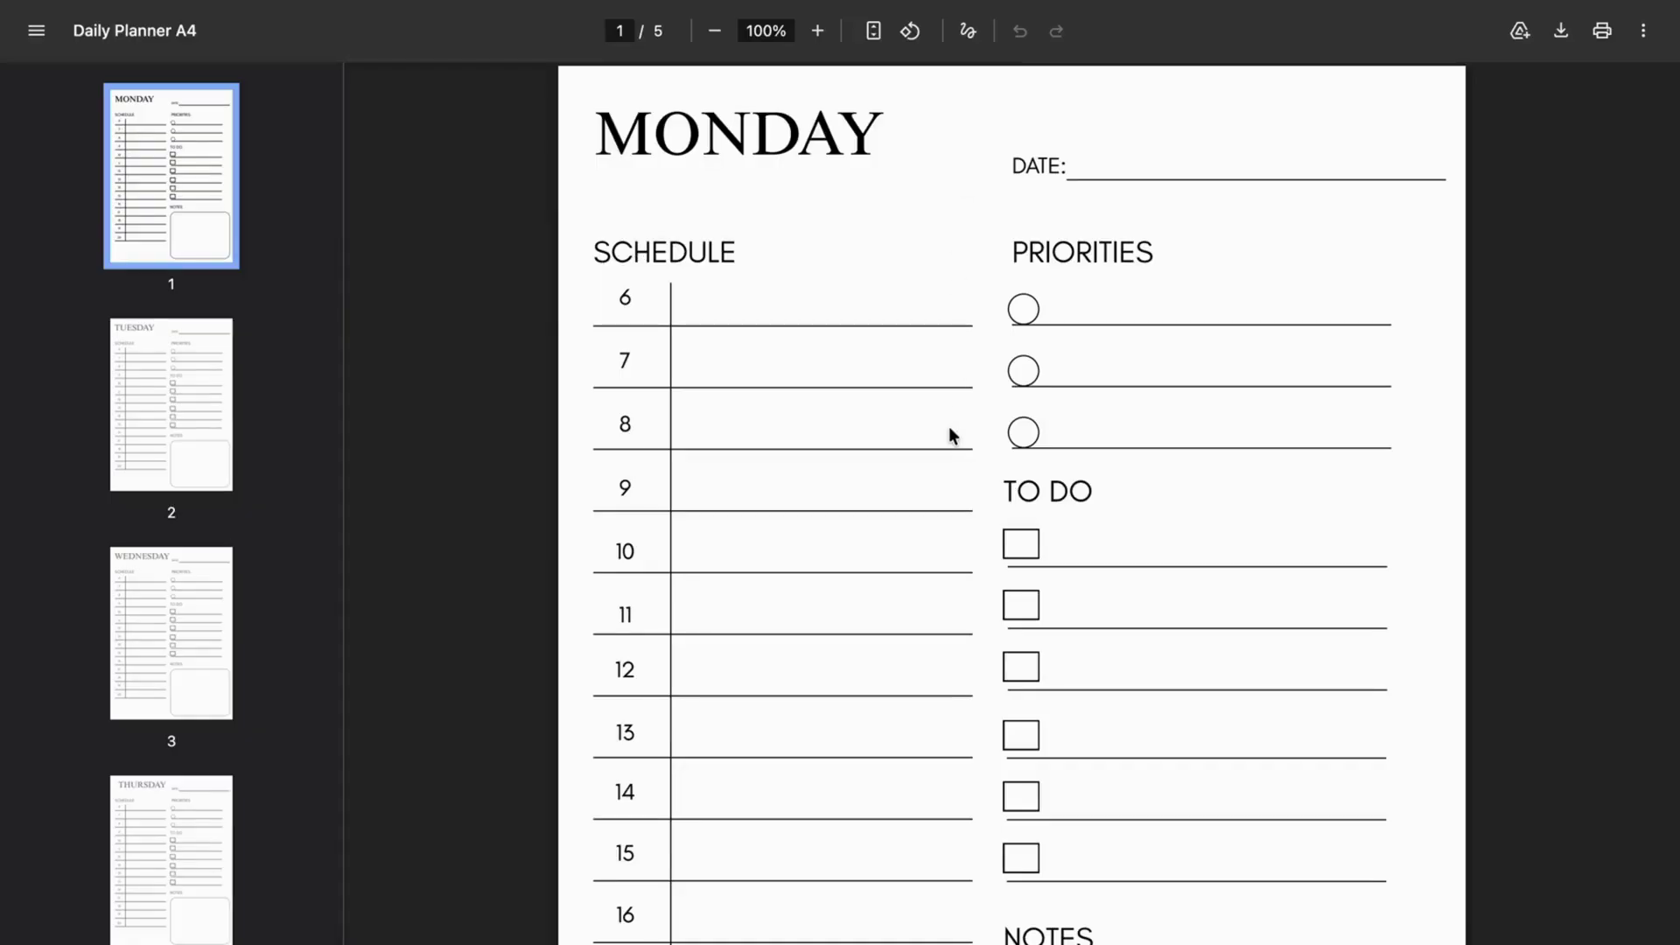
- Look through all five pages of the downloaded Daily Planner A4 PDF and return to the first page
scroll(950, 431, "down", 9)
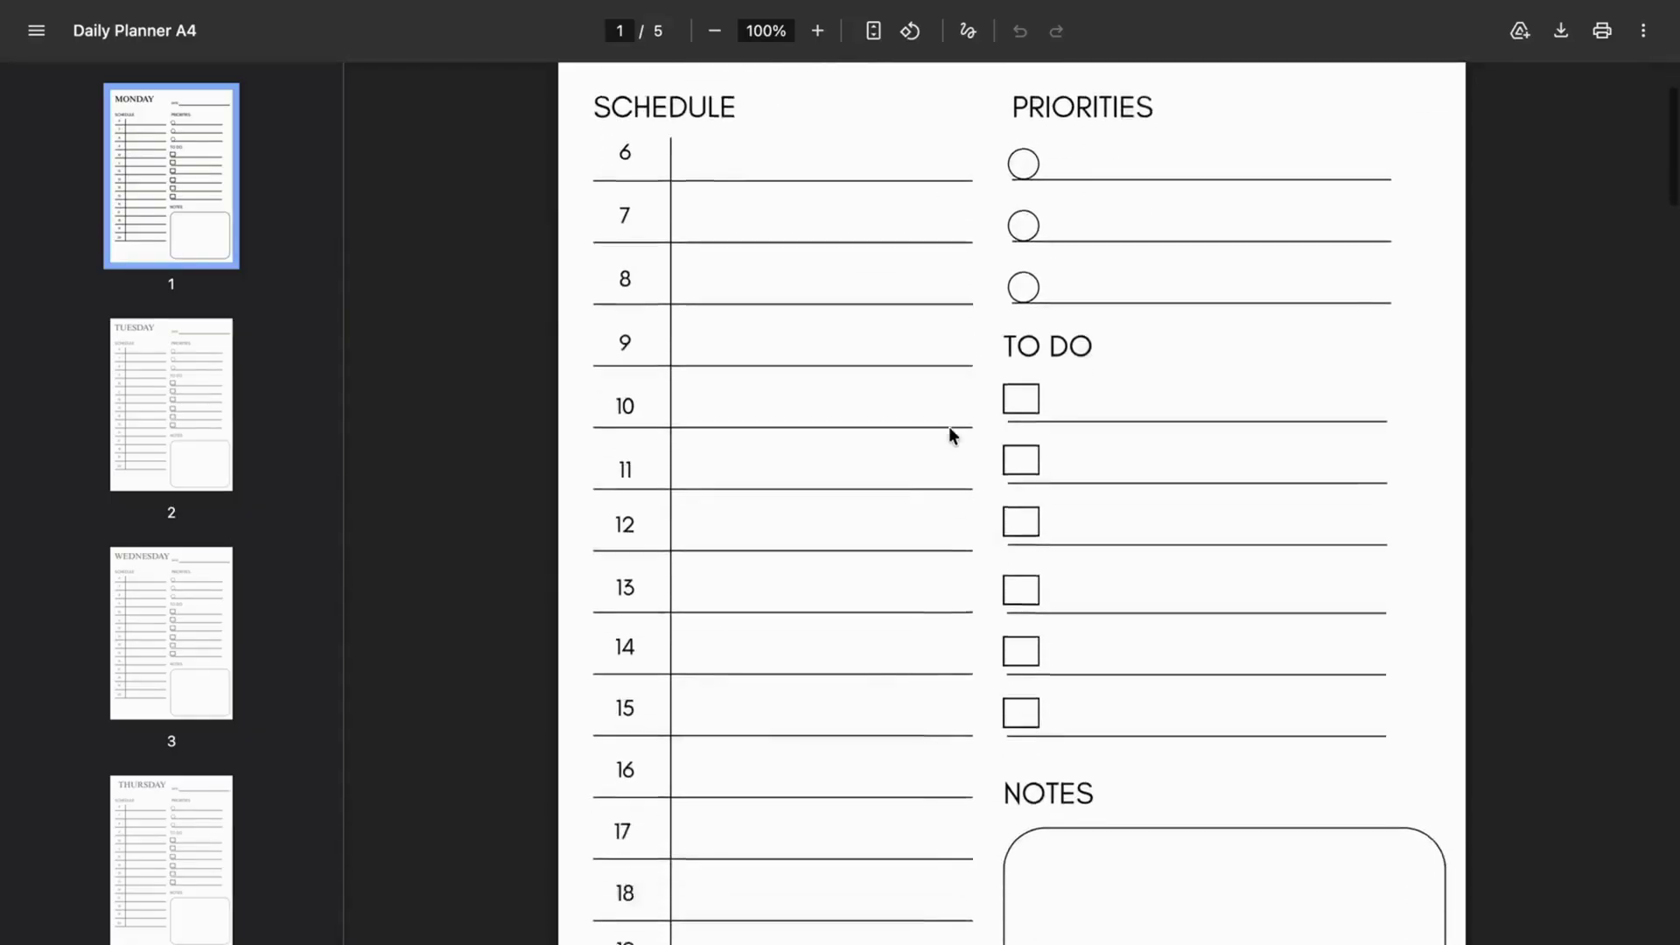
scroll(950, 432, "down", 20)
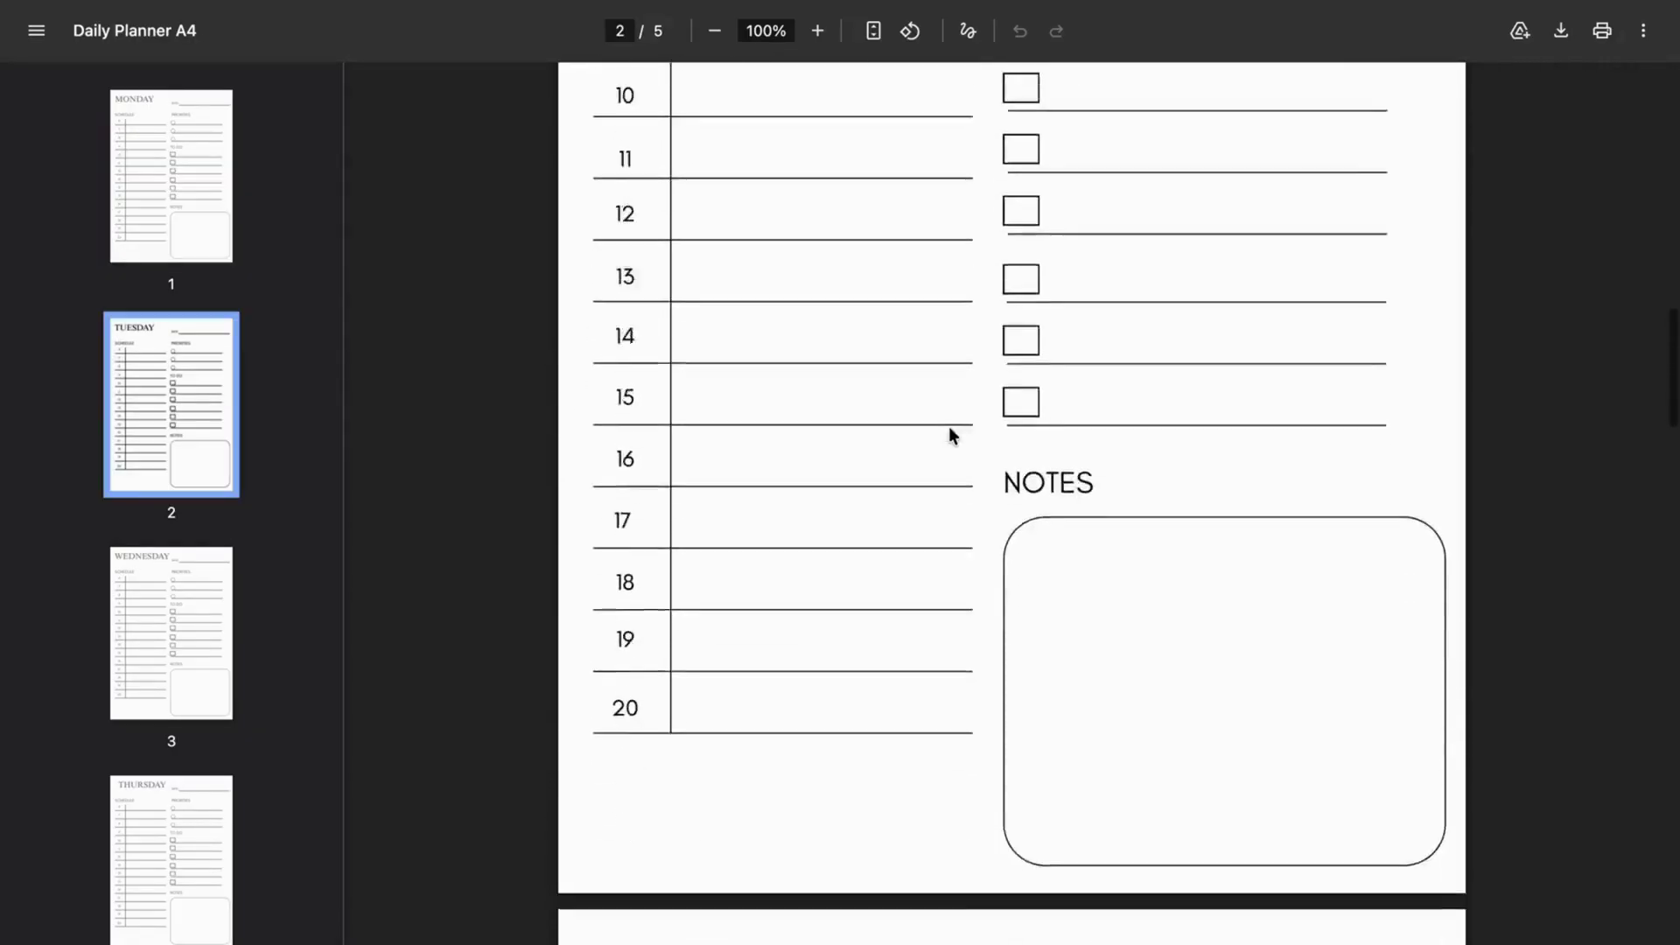
scroll(950, 431, "down", 15)
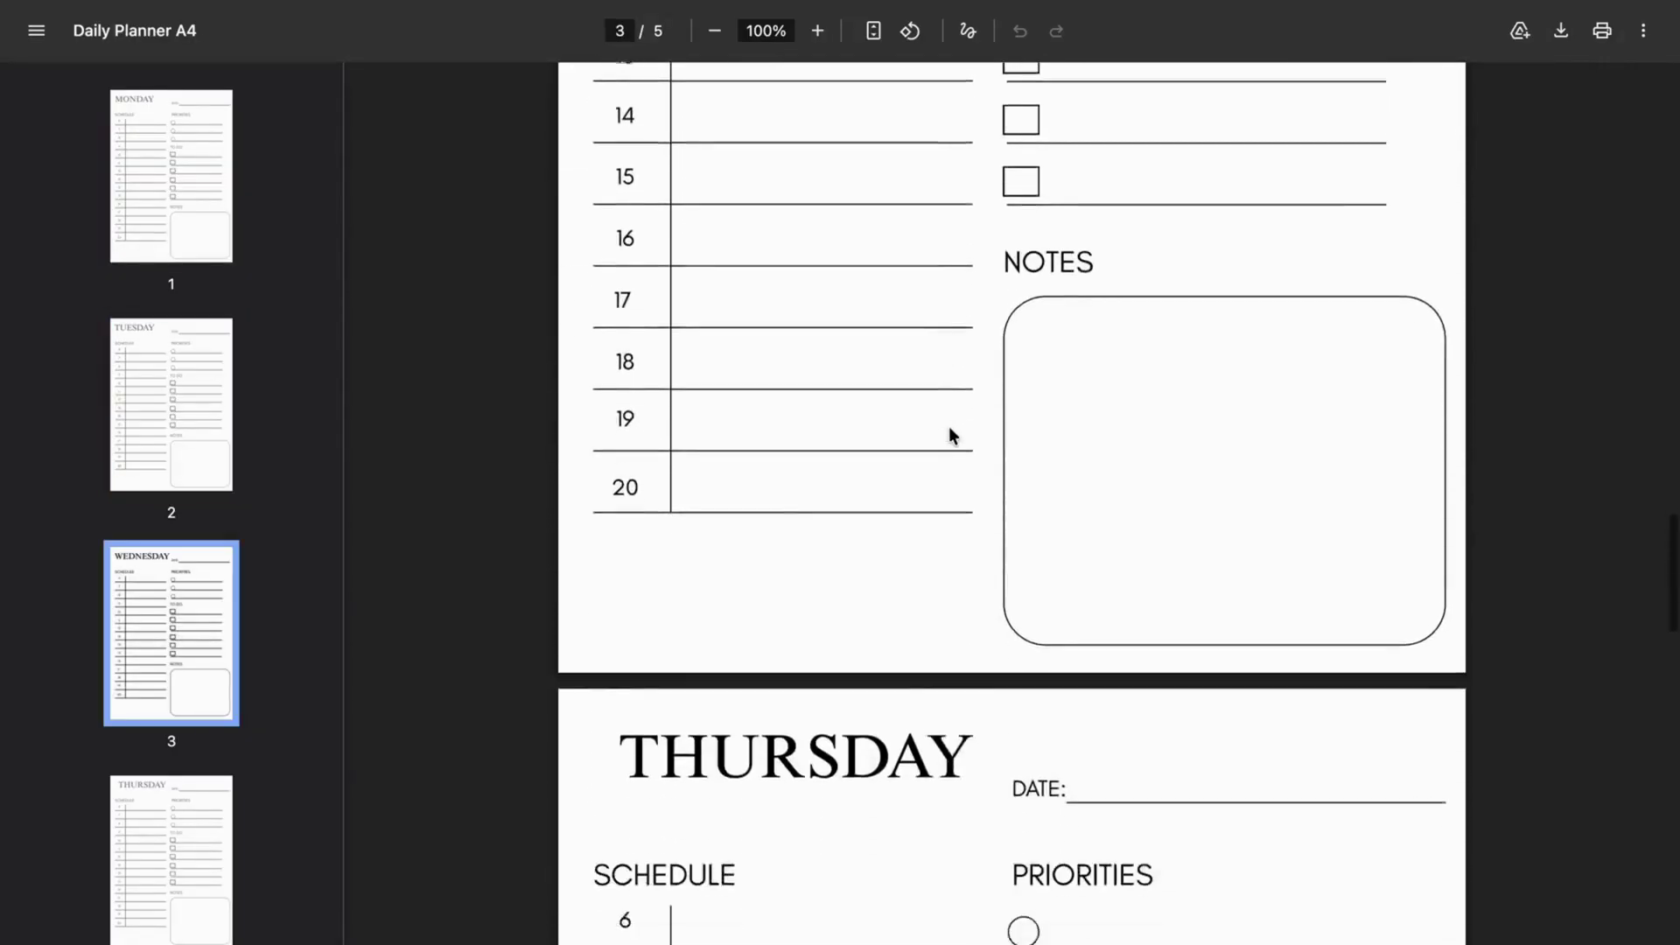
scroll(949, 431, "down", 15)
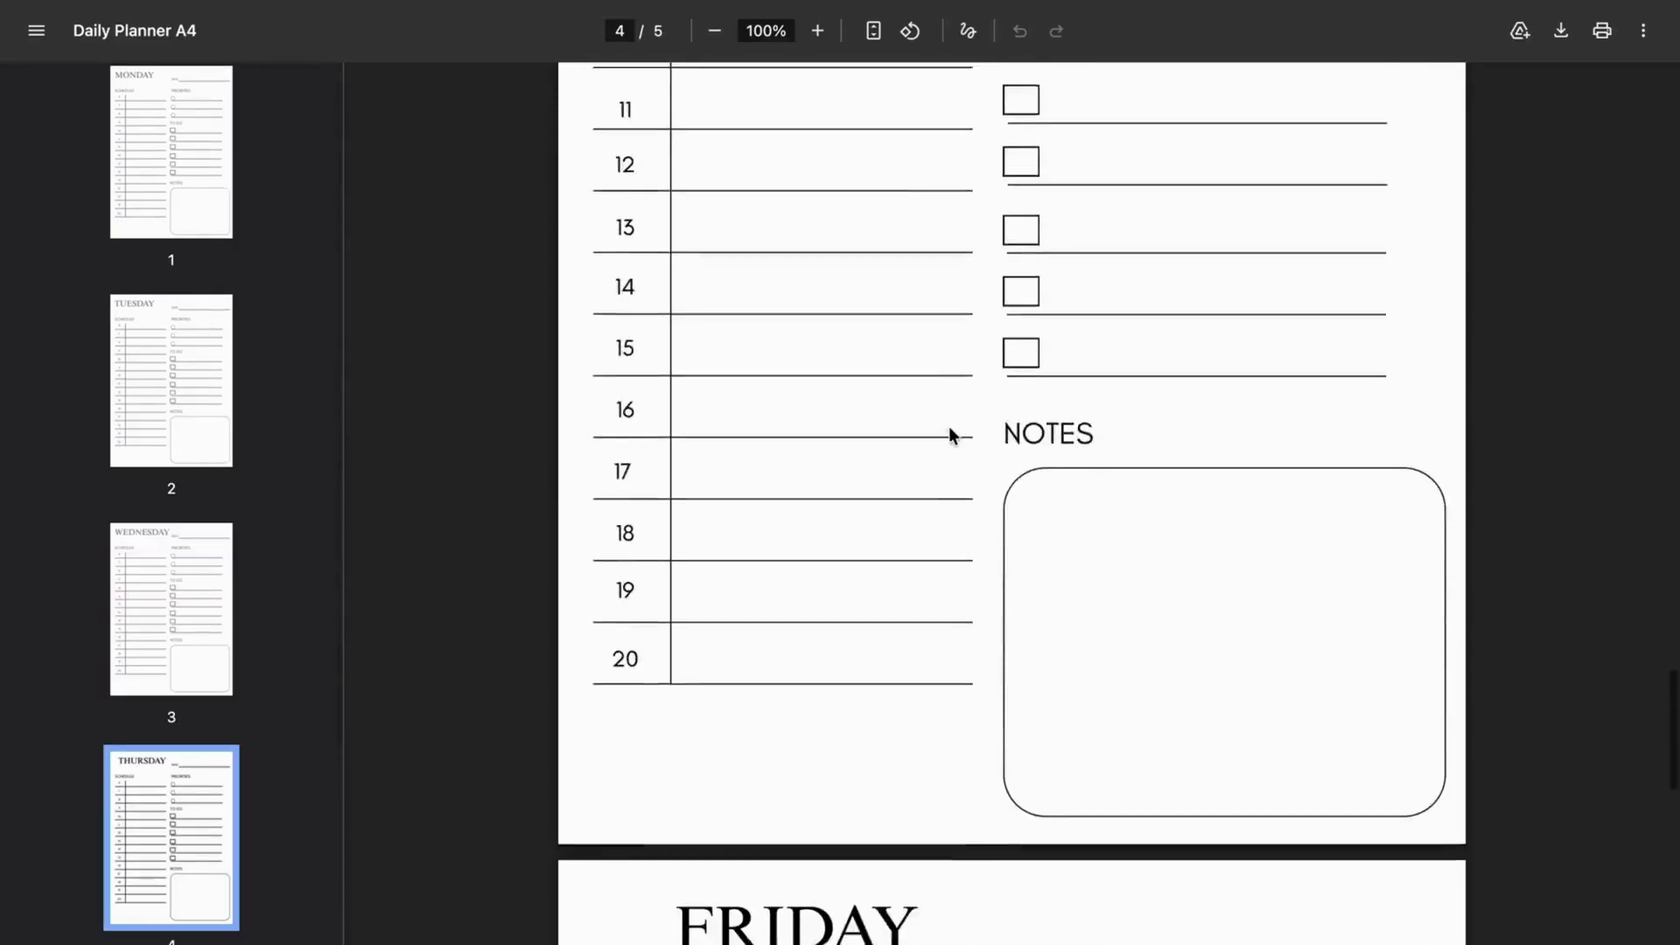
scroll(949, 429, "down", 4)
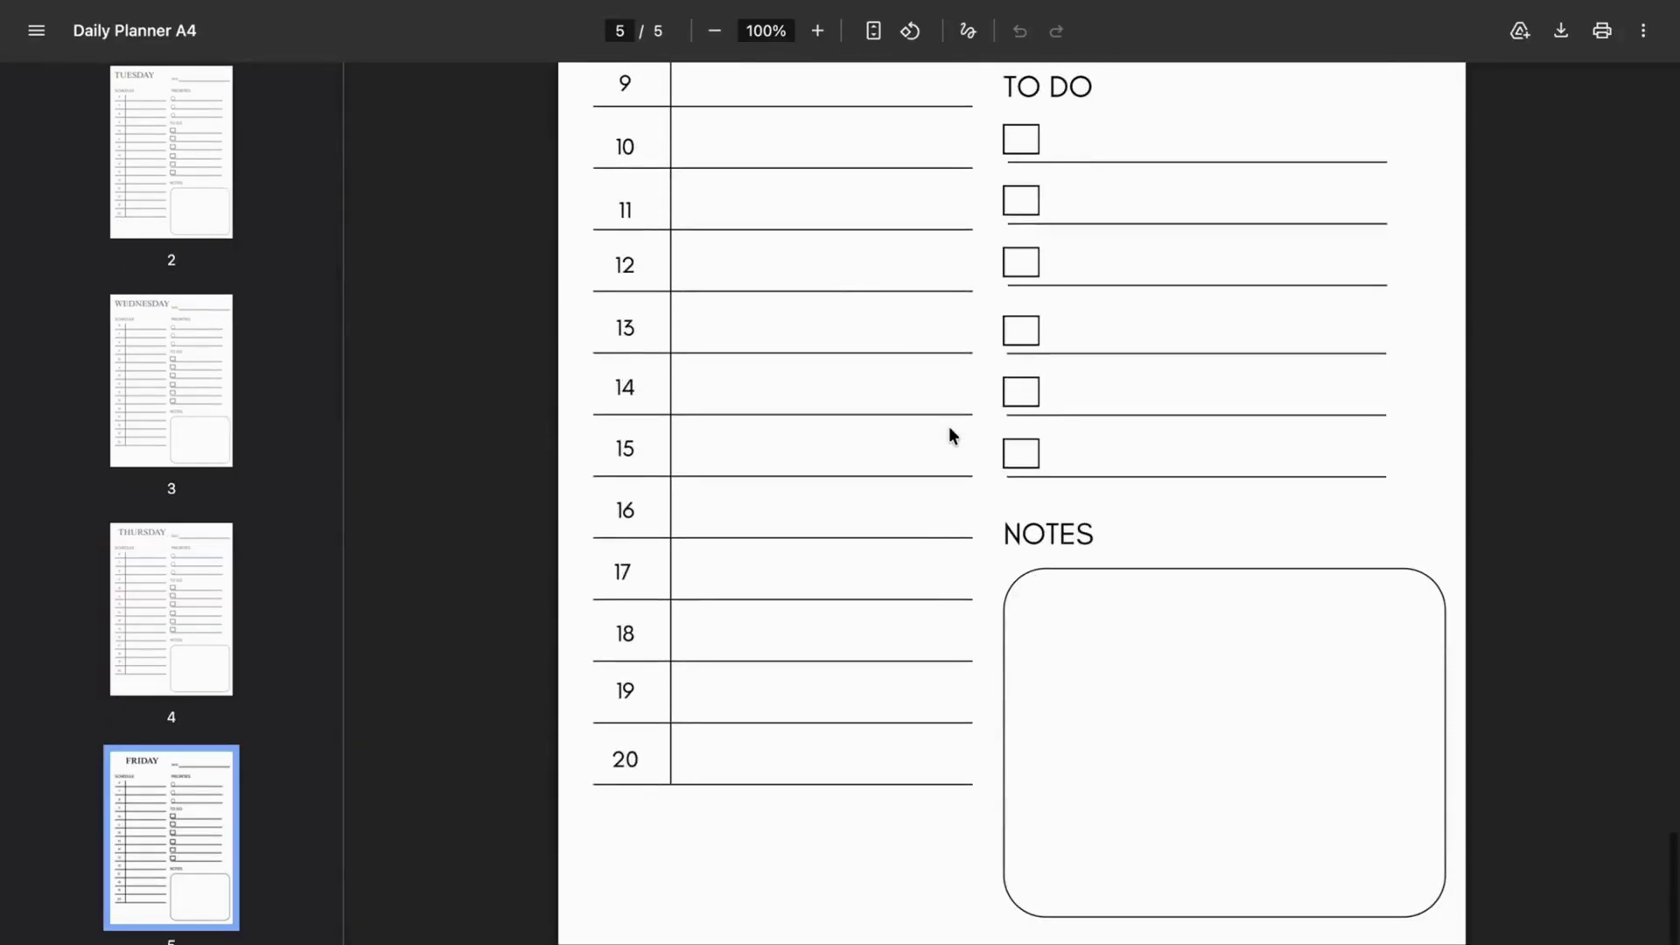
scroll(949, 427, "up", 20)
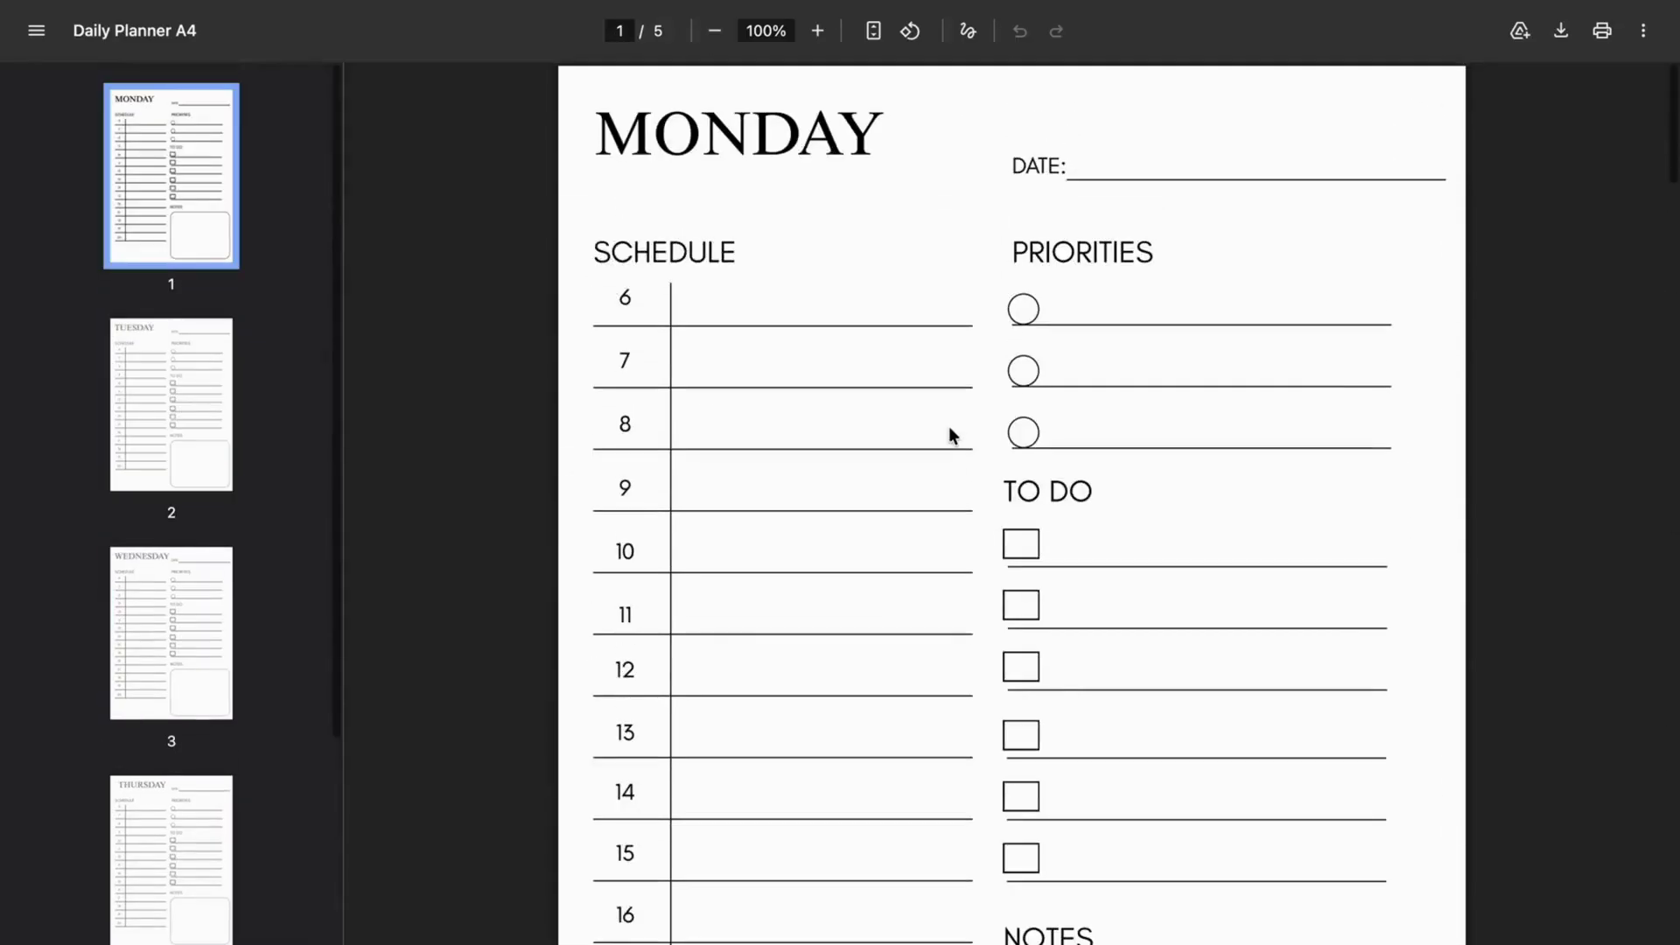